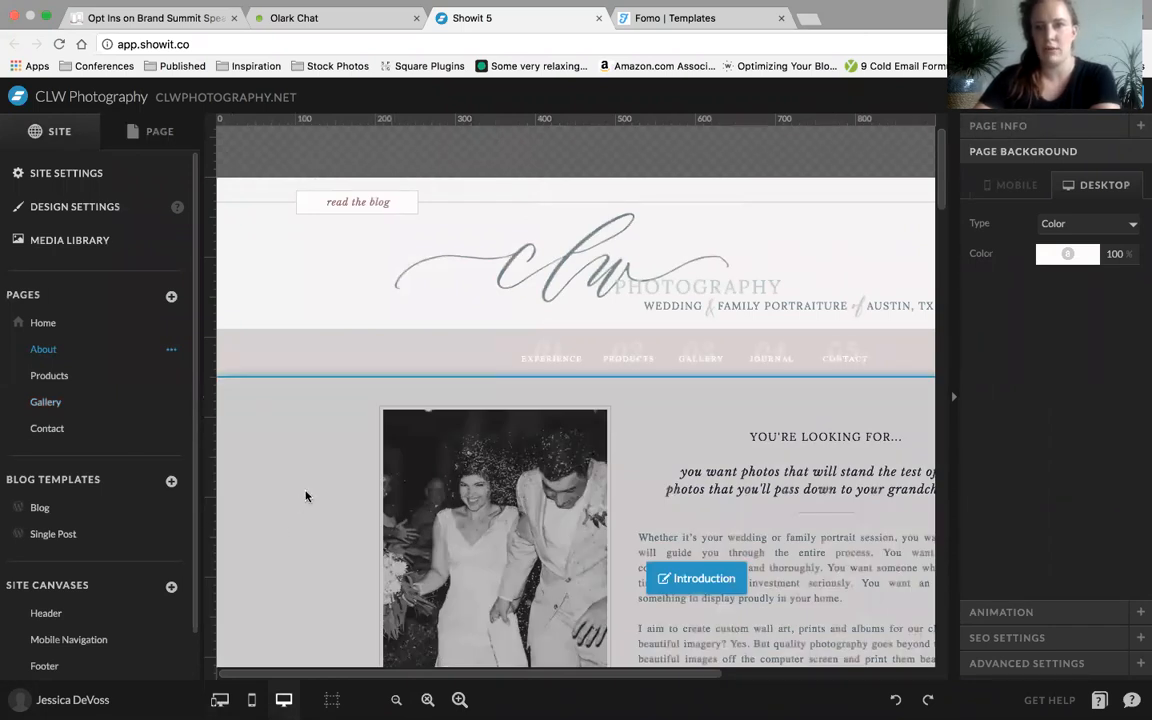
Look at the intro canvases on the About and Home pages, and view the About page's name and slug information
click(306, 496)
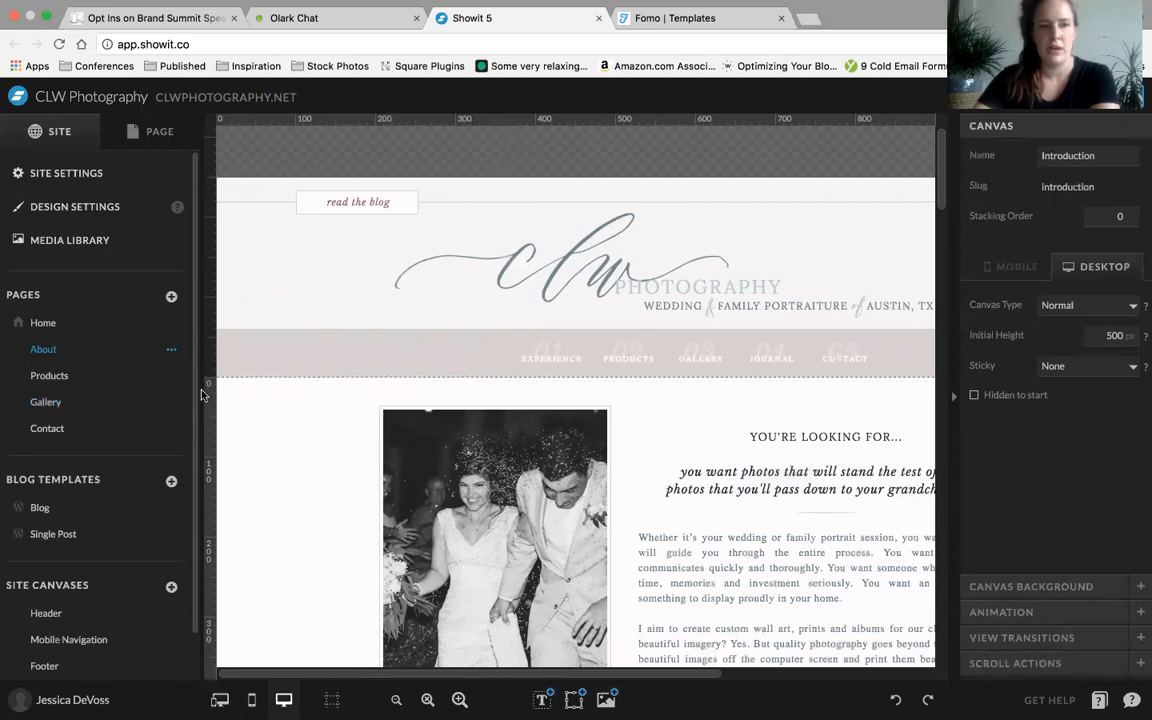
click(52, 335)
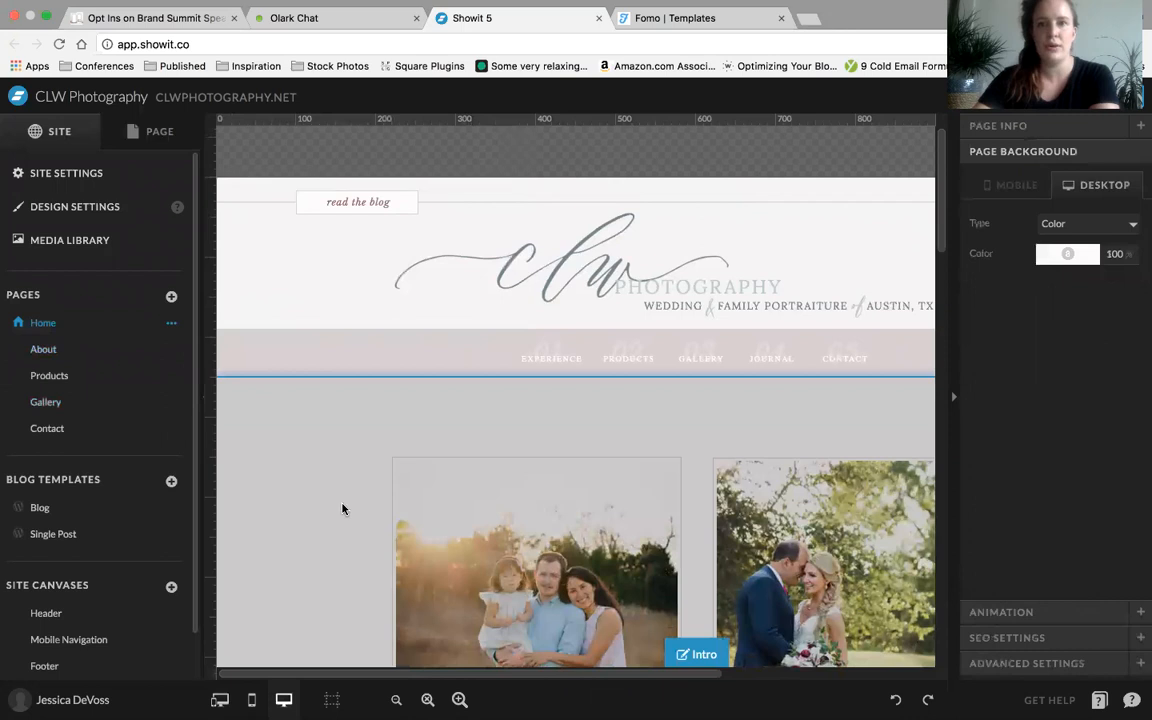
click(342, 509)
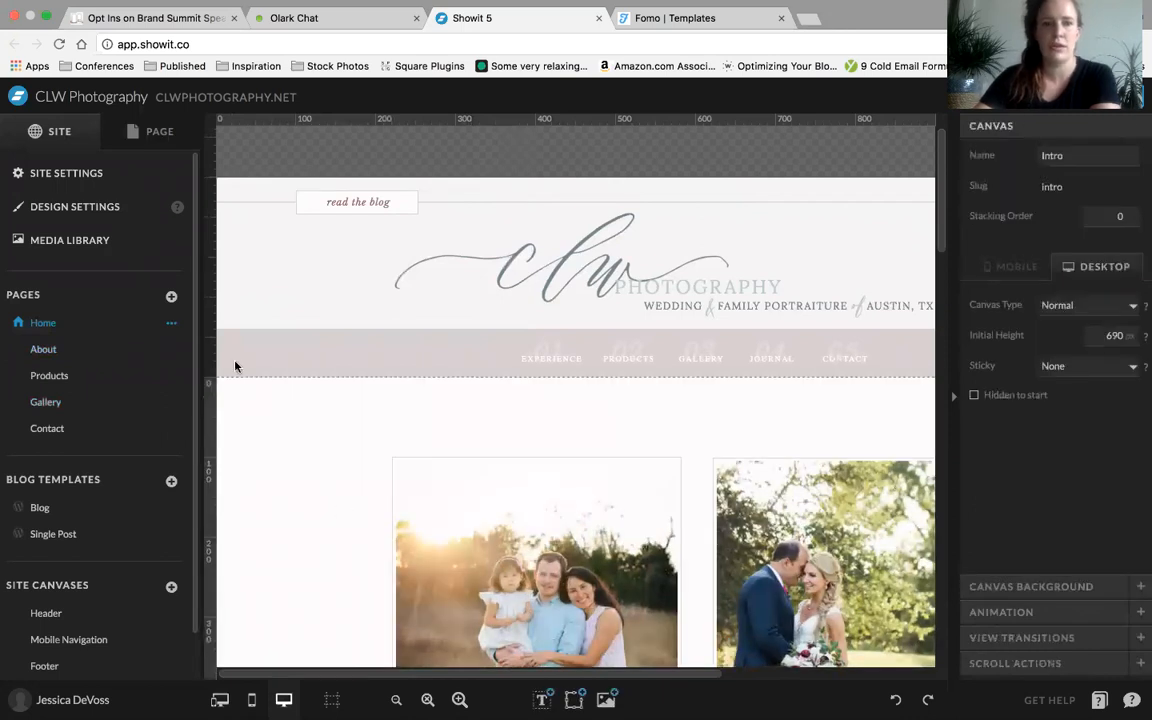
click(58, 352)
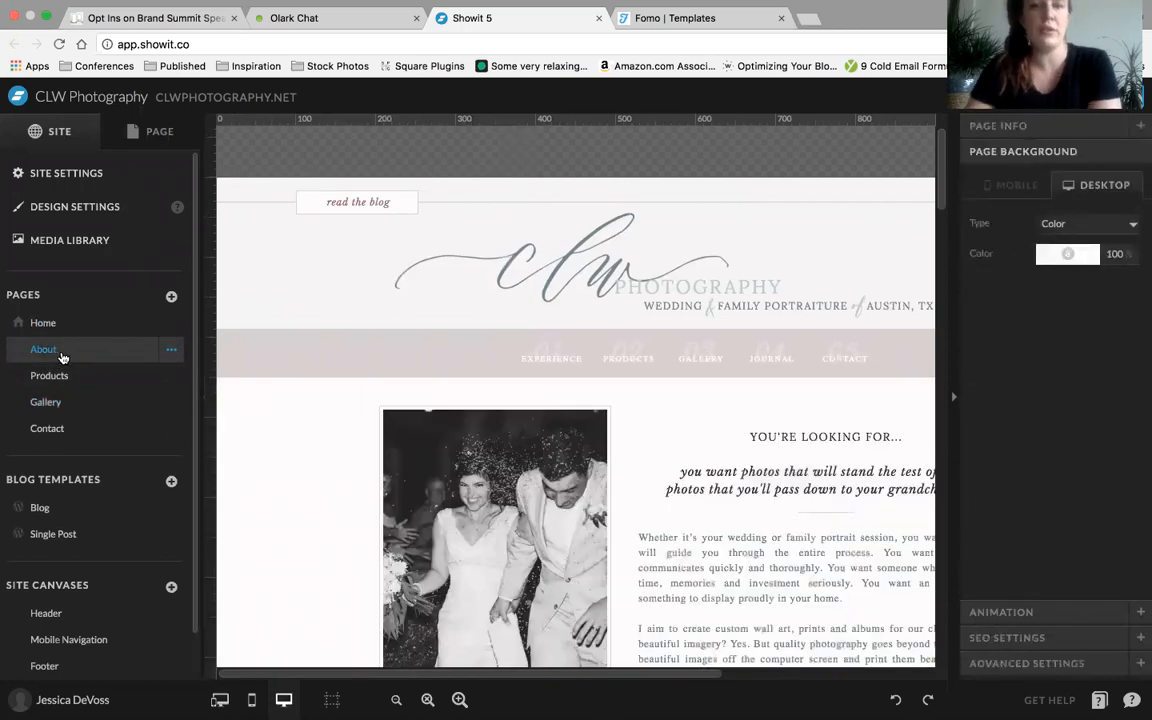
click(1028, 133)
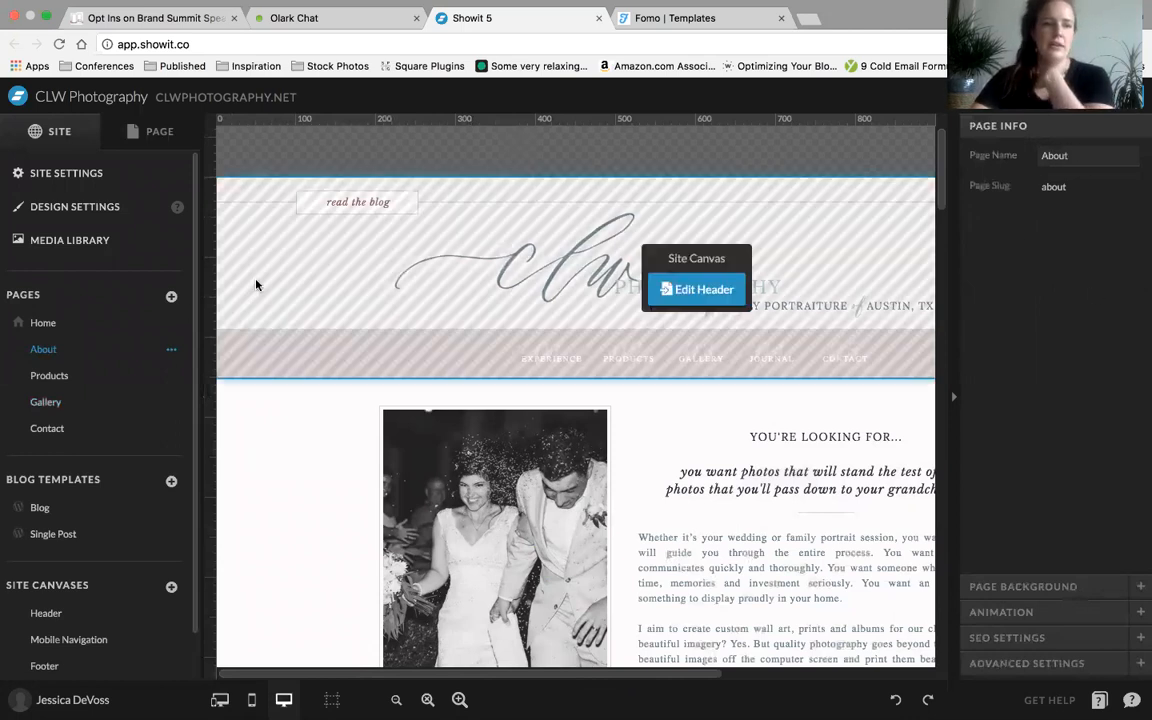
double_click(91, 356)
click(557, 165)
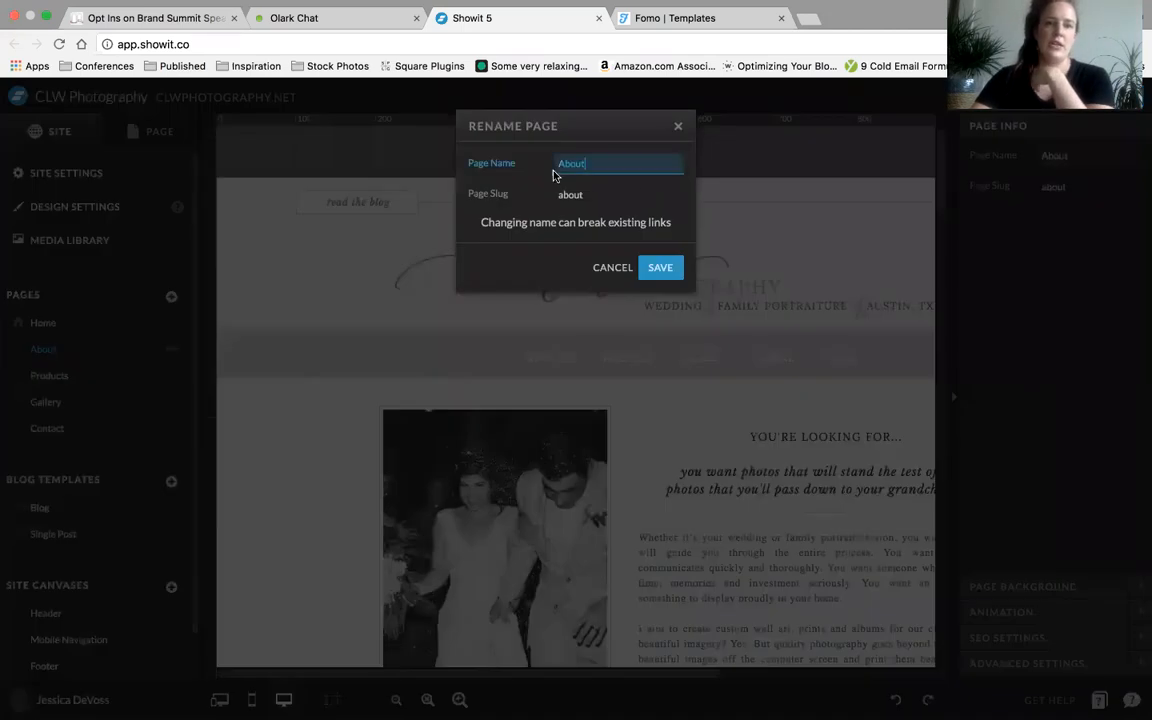
click(612, 268)
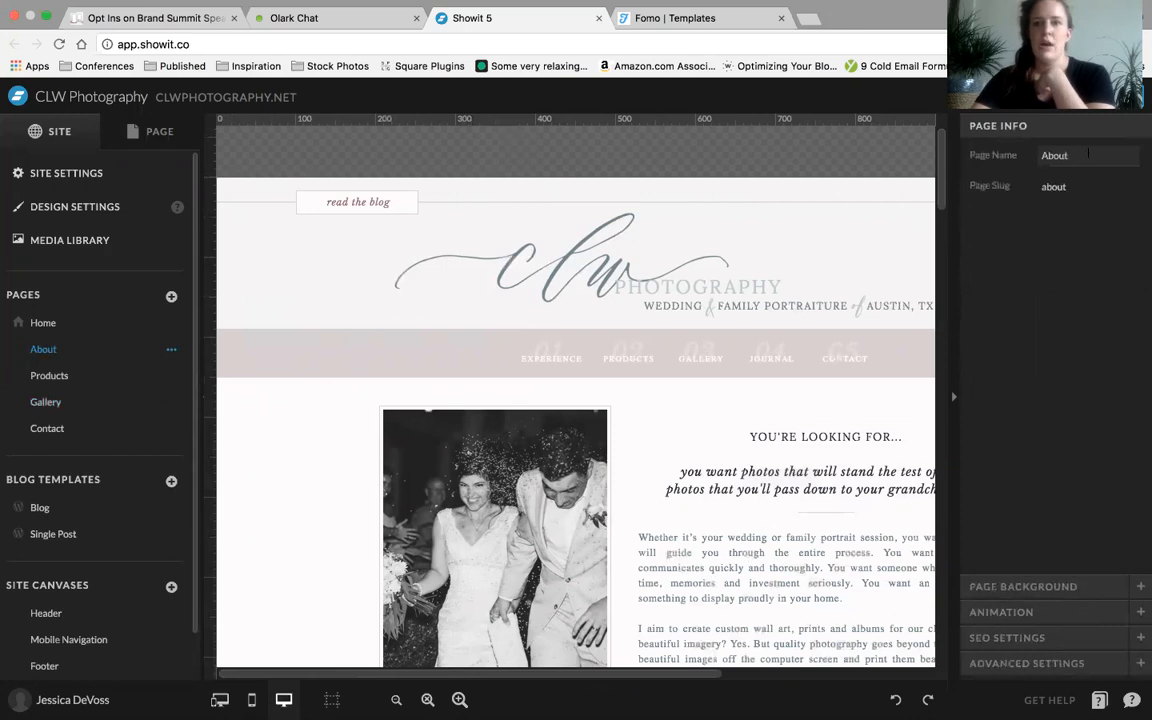
Try appending "dajkldjakl a" to the About page's name, remove the added text and leave the page renaming
click(1087, 157)
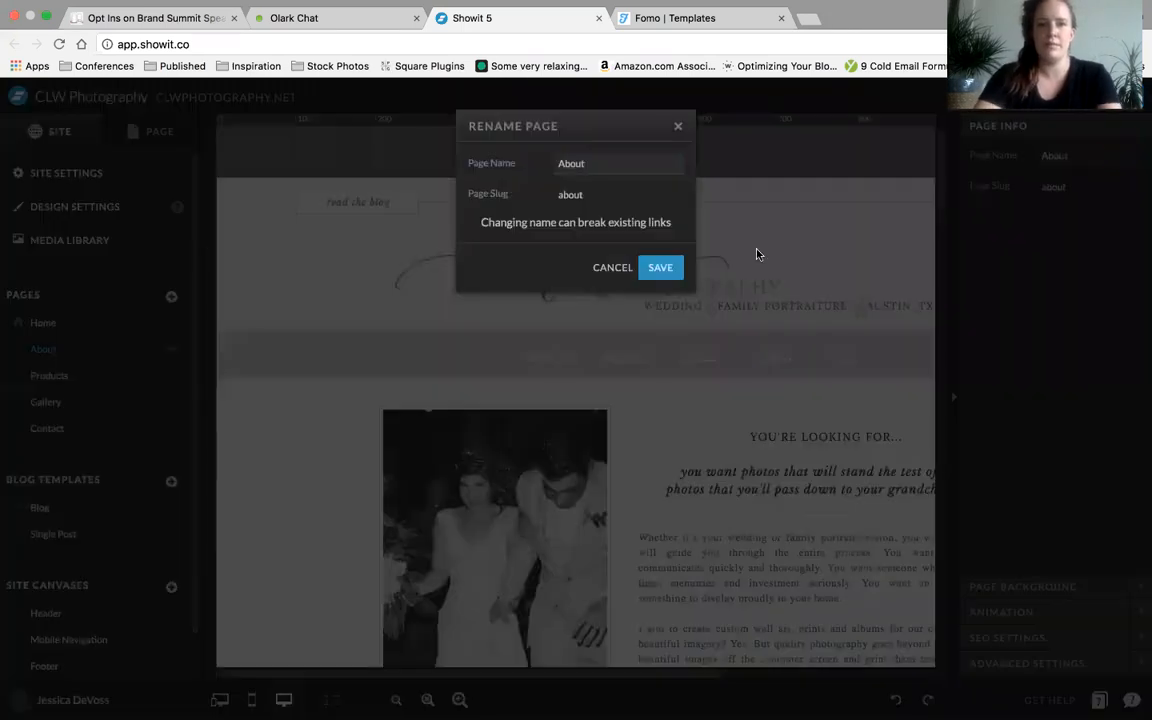
double_click(603, 163)
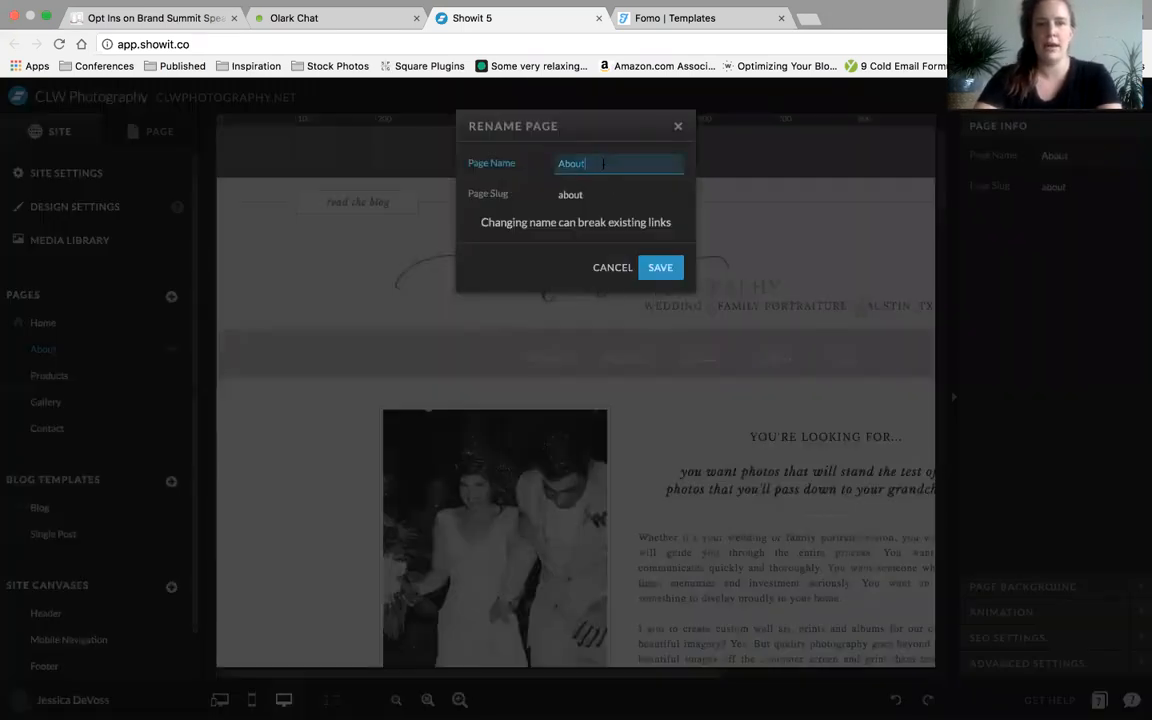
text(dajkldjakl a)
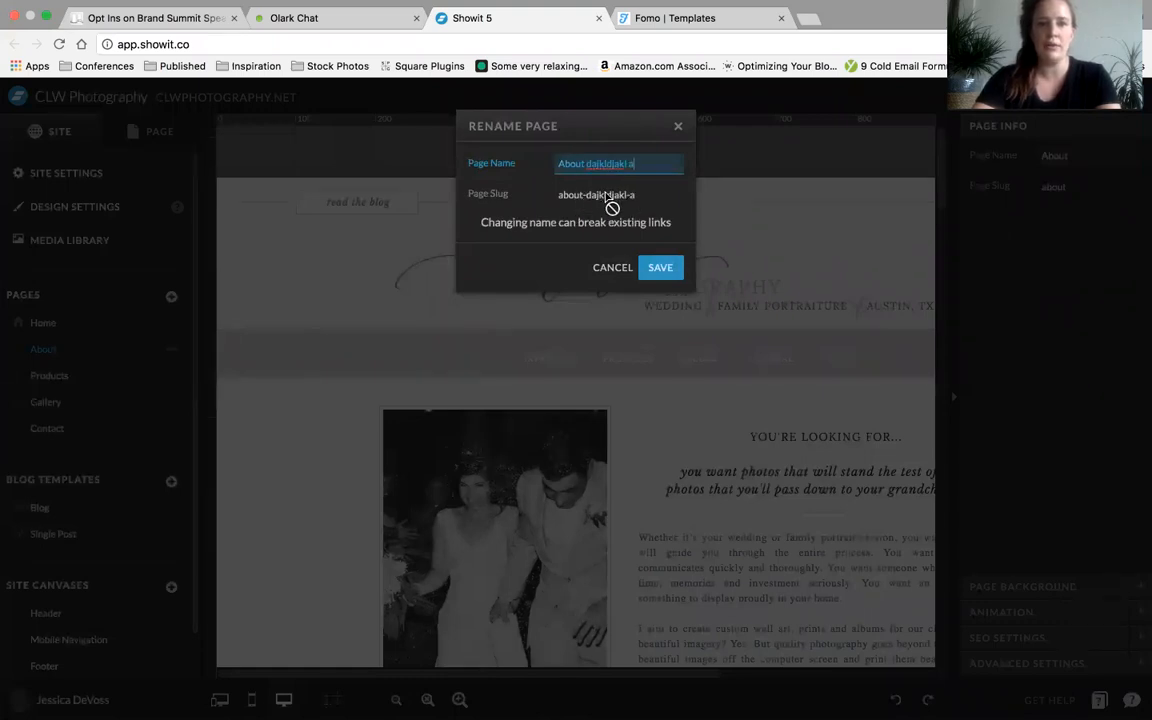
drag(651, 161, 585, 163)
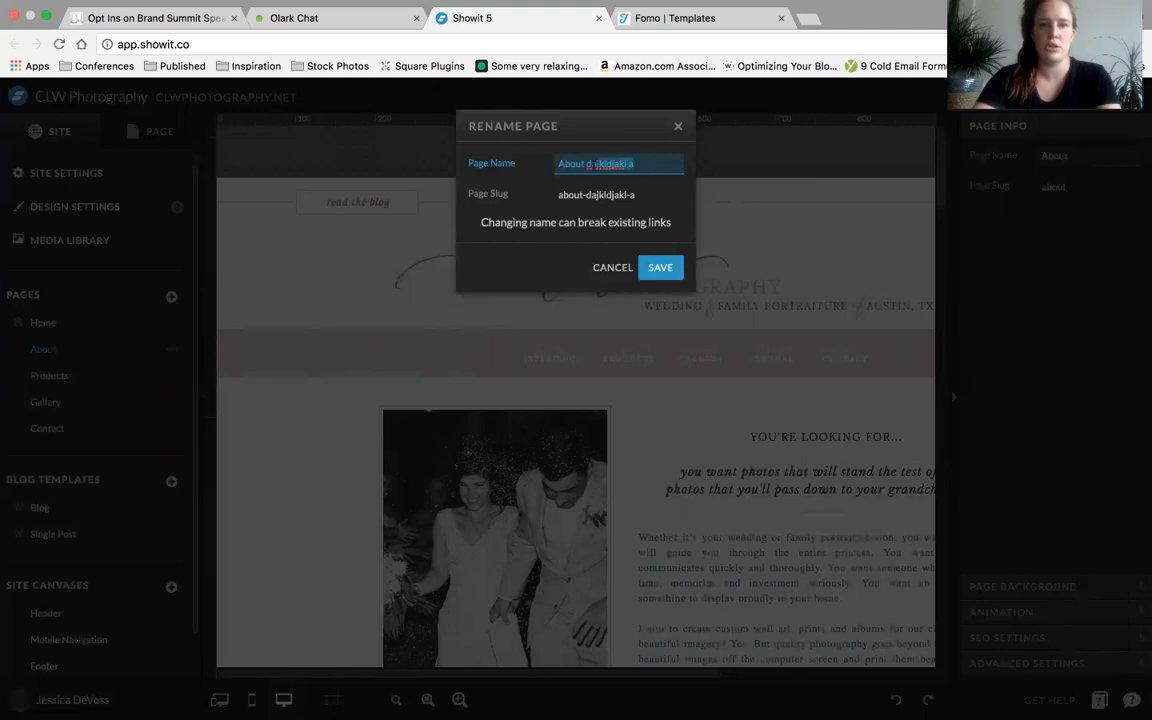
key(BackSpace)
key(Return)
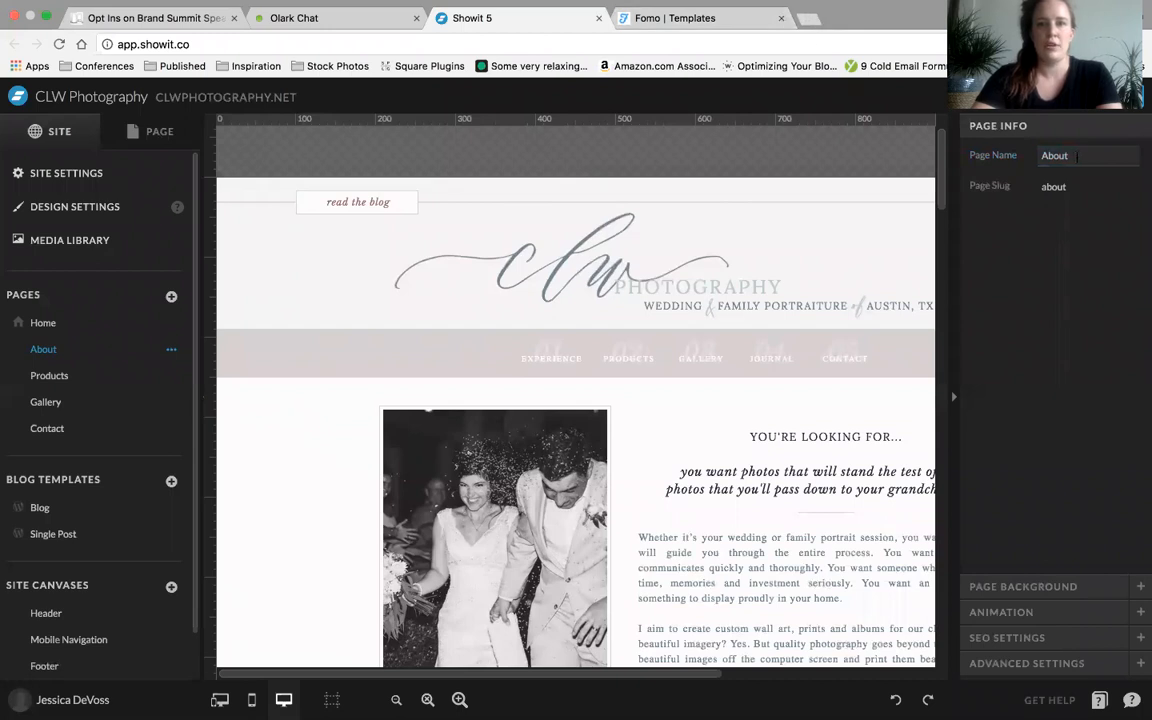
click(1099, 154)
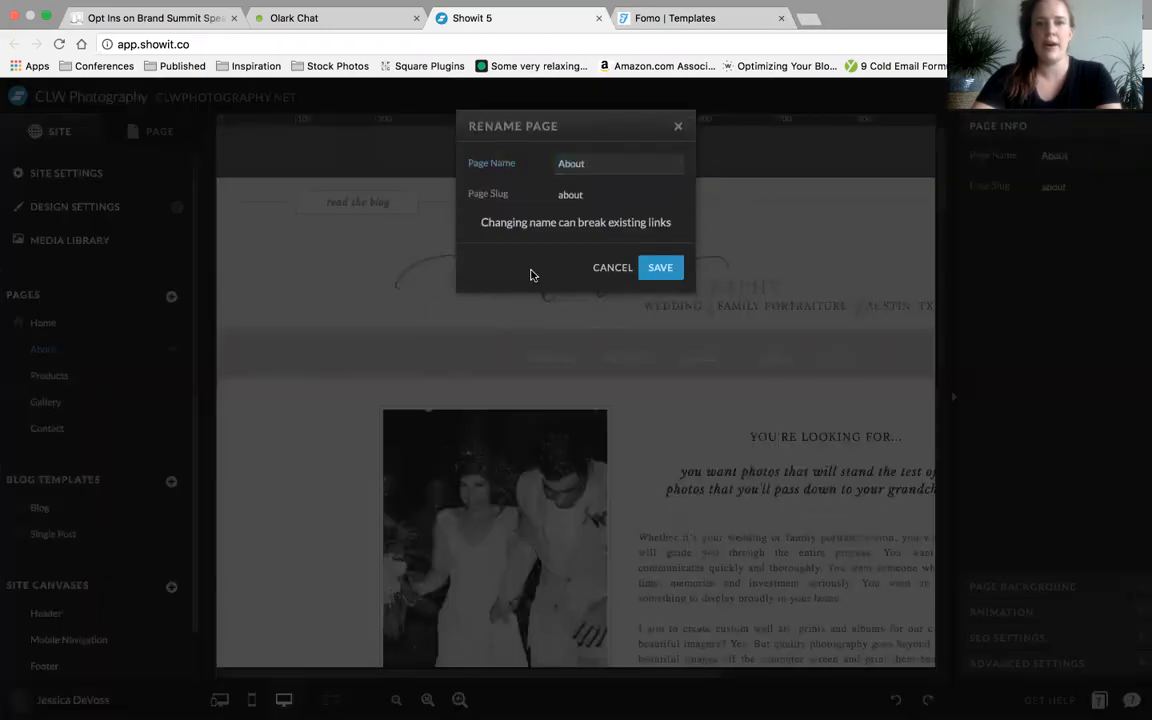
click(613, 268)
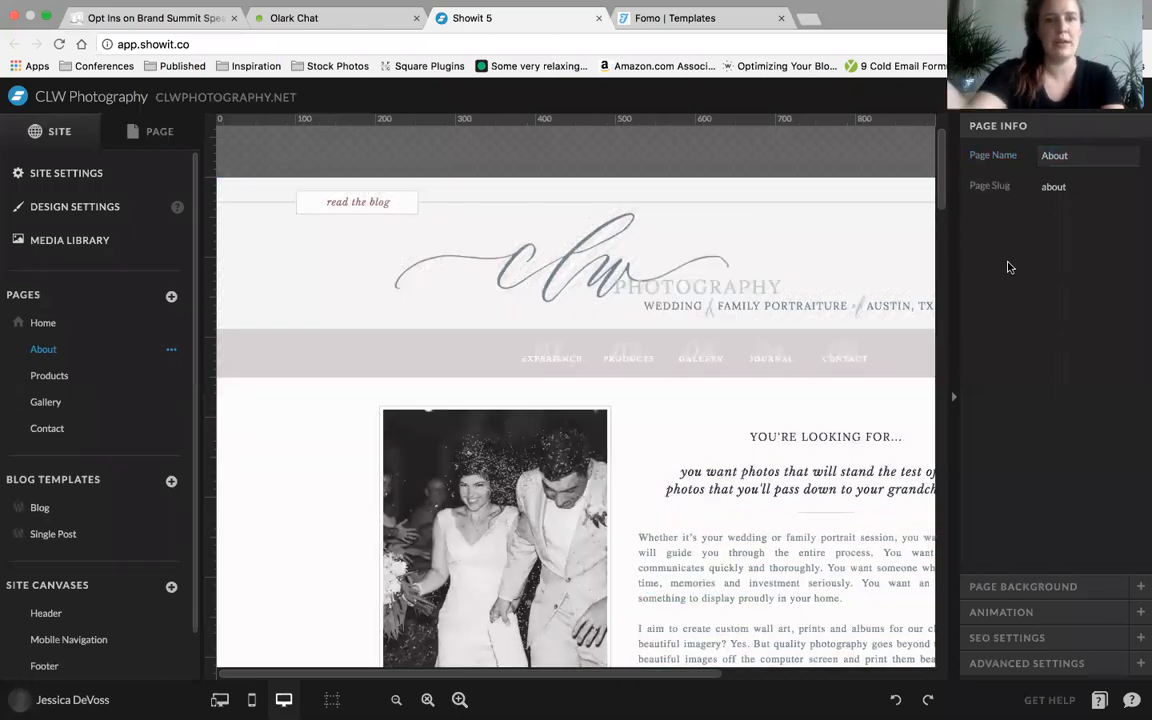
click(1066, 155)
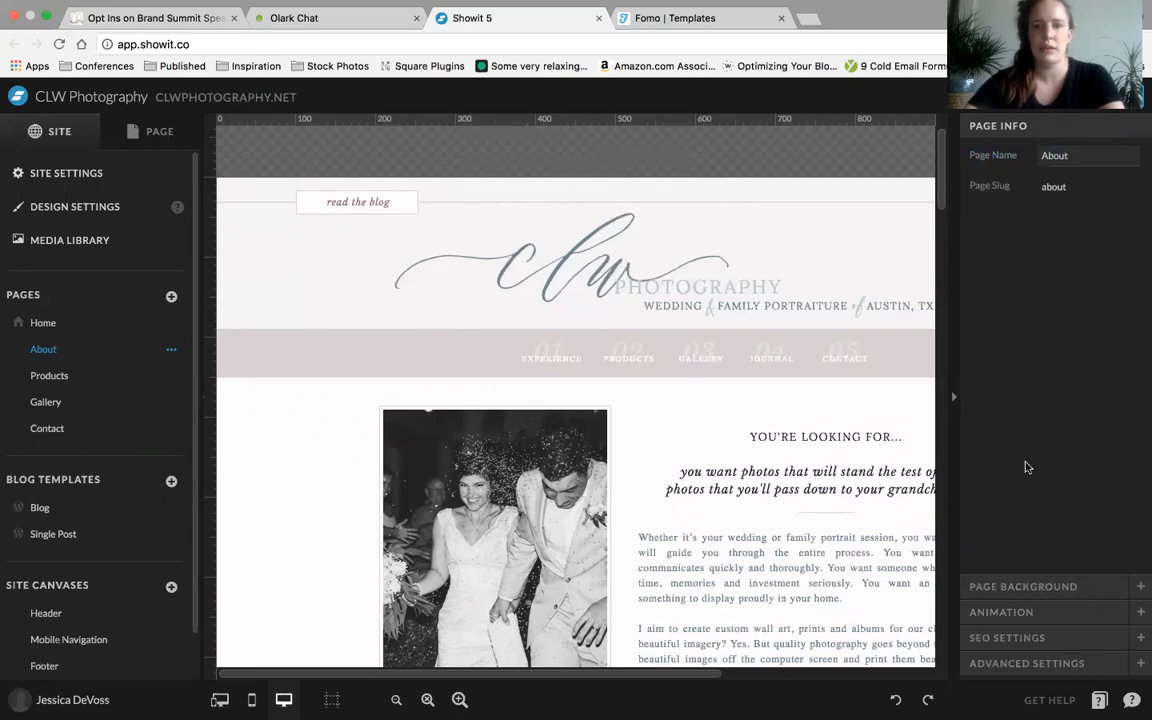
Examine the About page's background settings and the canvases further down the page
click(1015, 591)
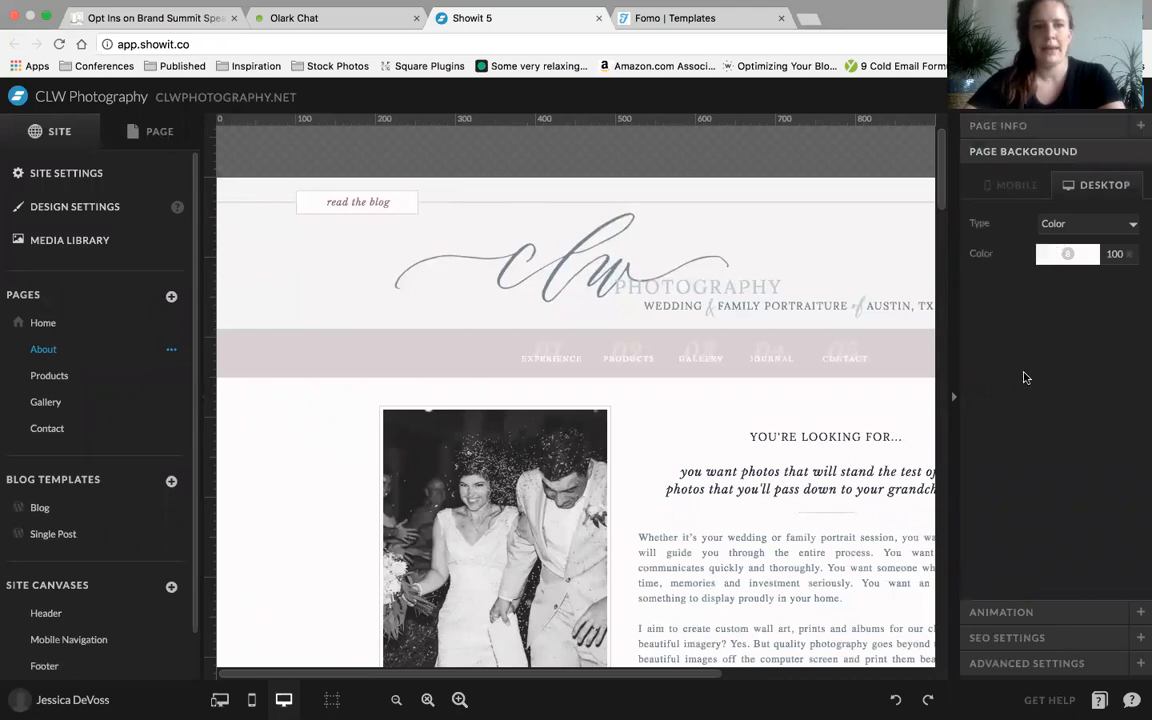
scroll(575, 436, down, 5)
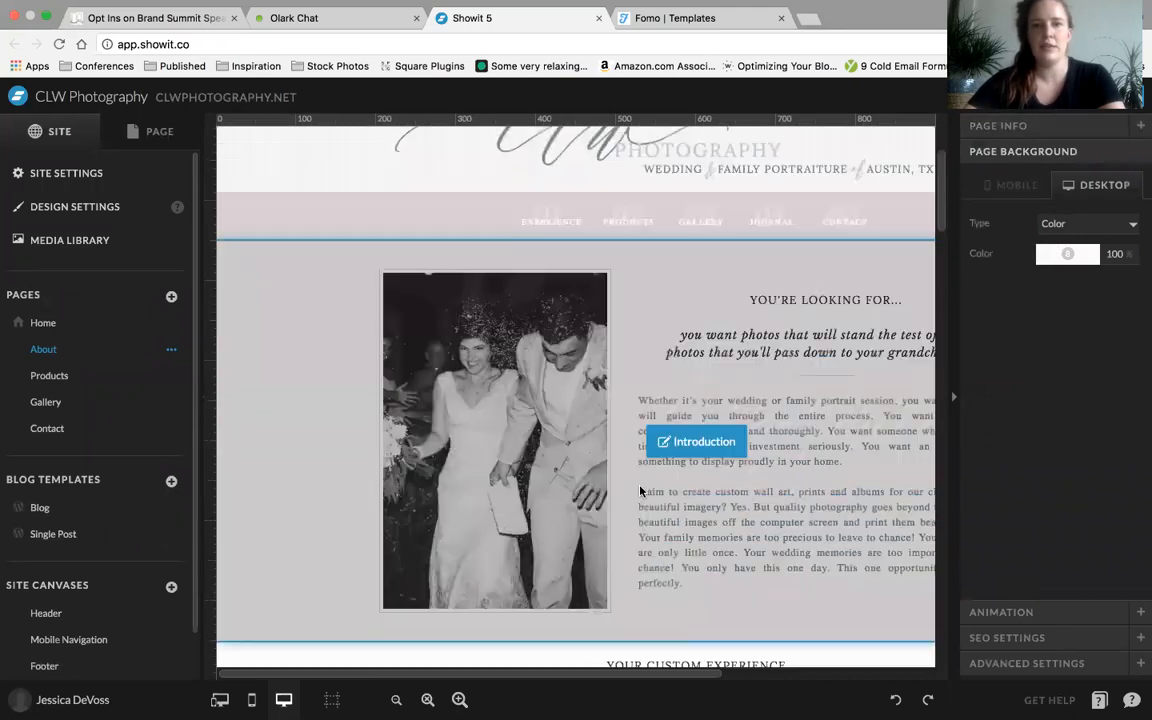
scroll(663, 193, up, 2)
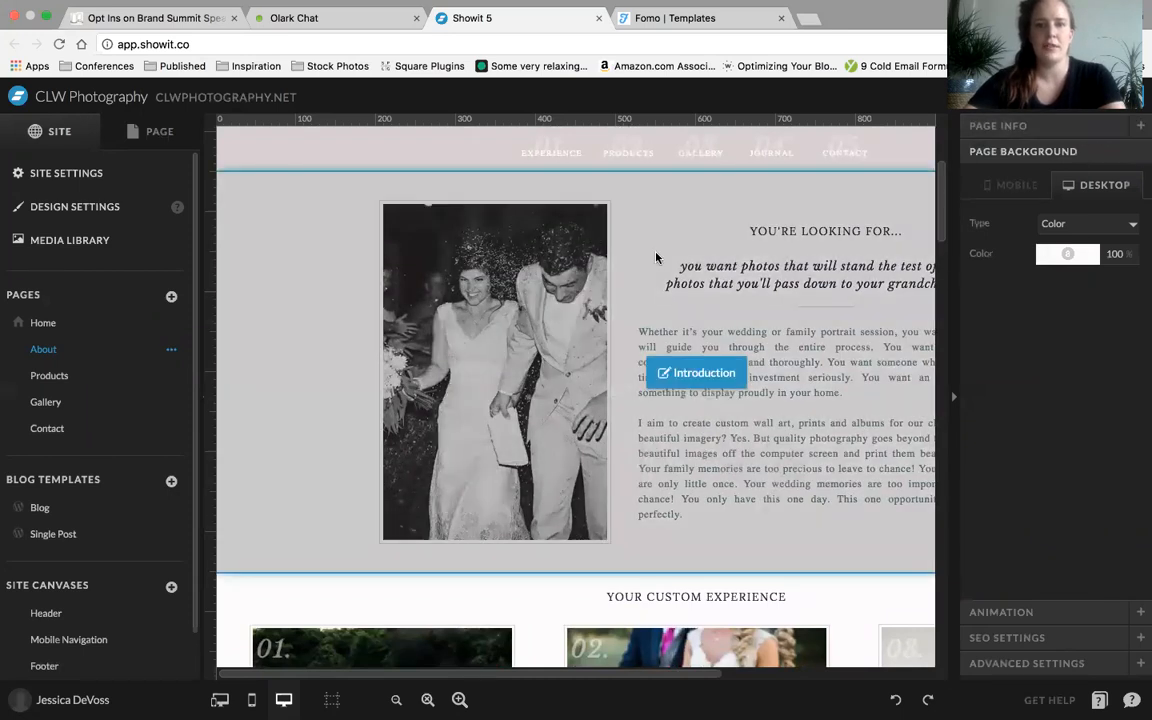
scroll(326, 376, down, 15)
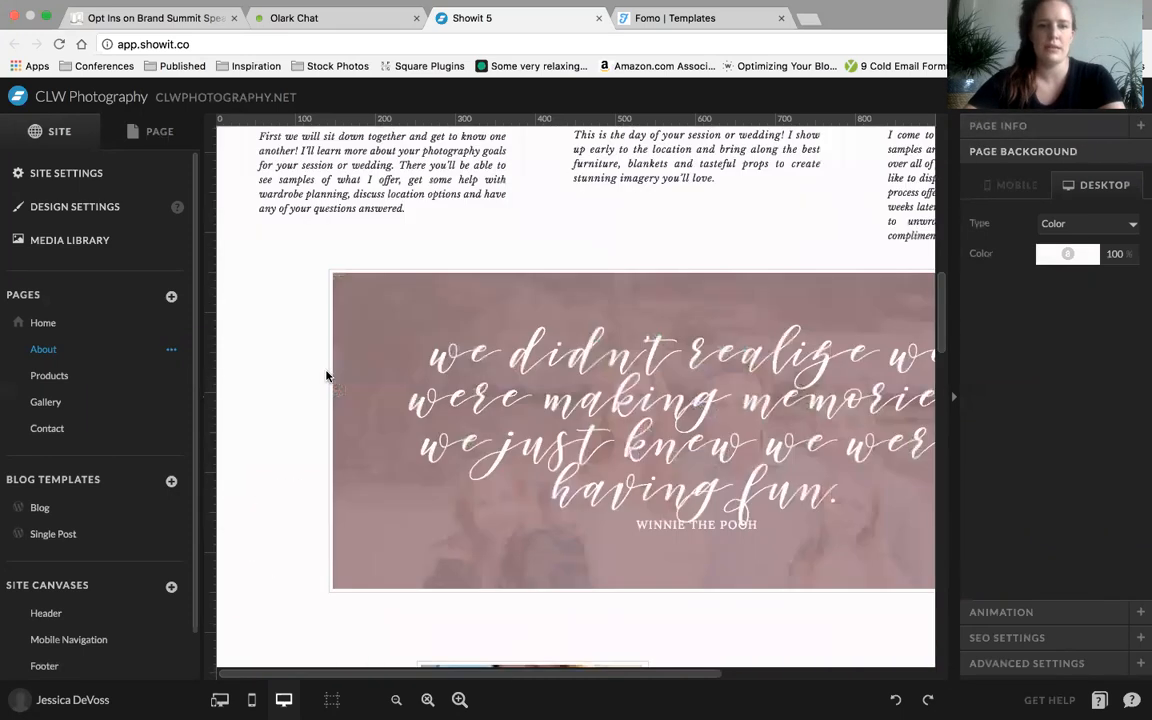
scroll(326, 376, down, 3)
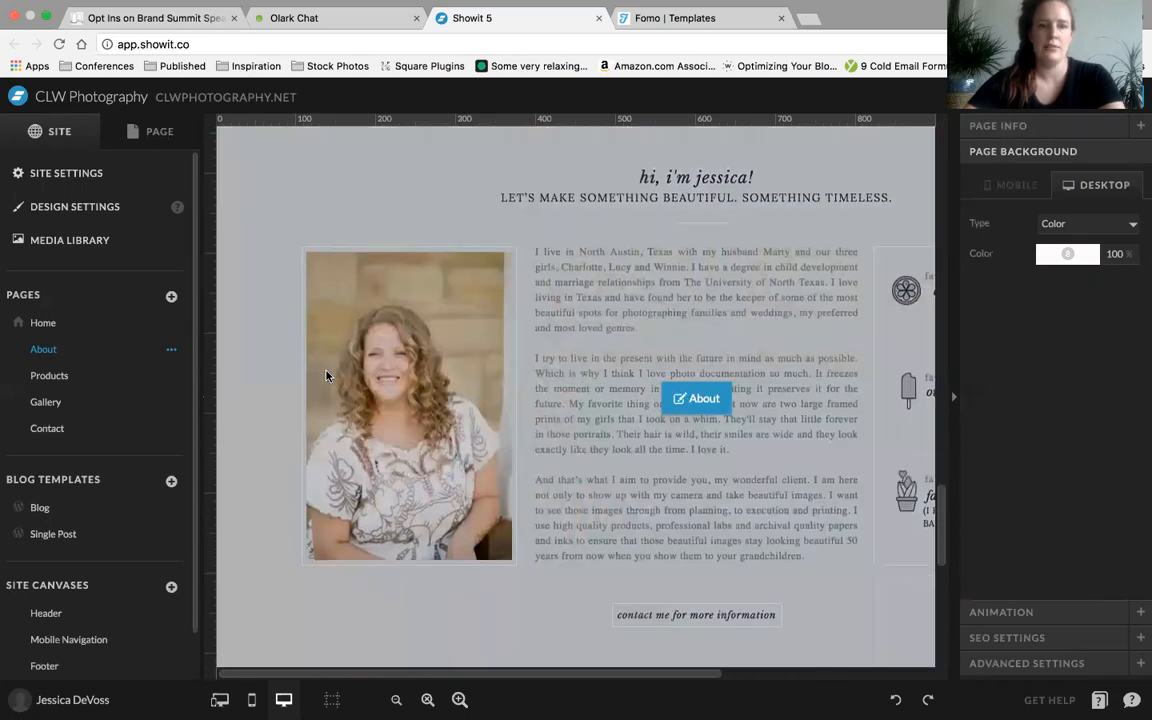
scroll(326, 376, up, 7)
scroll(326, 376, up, 2)
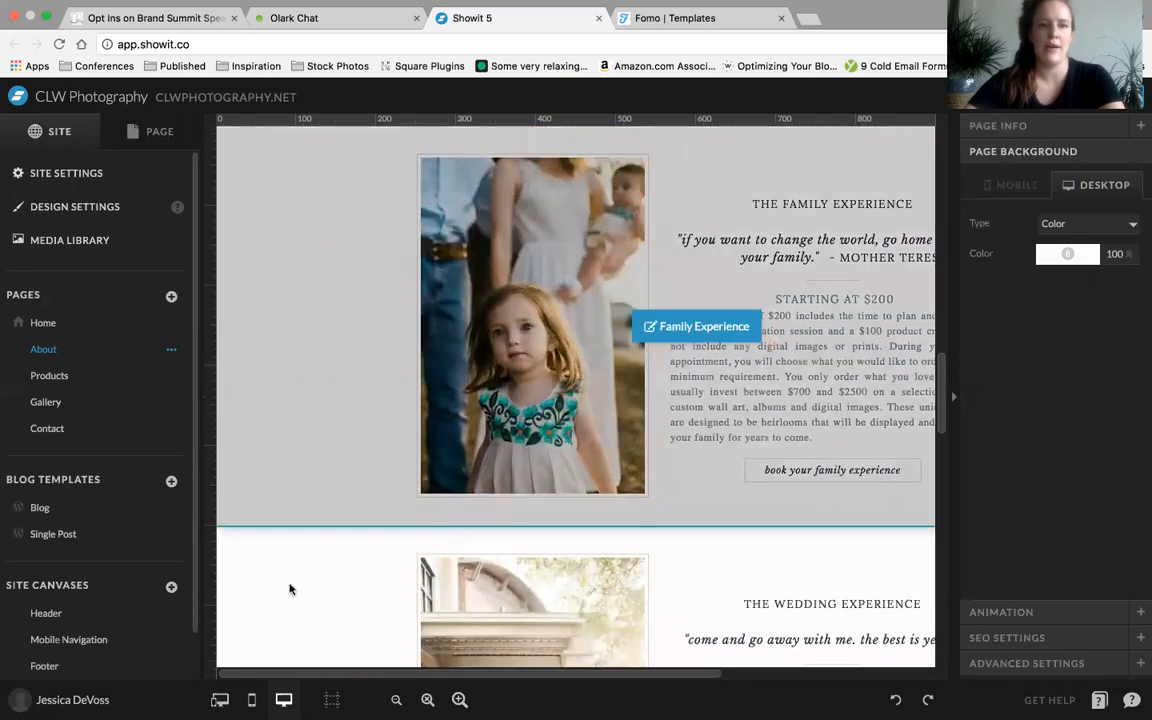
View the background color options of the Wedding Experience canvas and close the color picker
scroll(277, 566, down, 5)
click(313, 354)
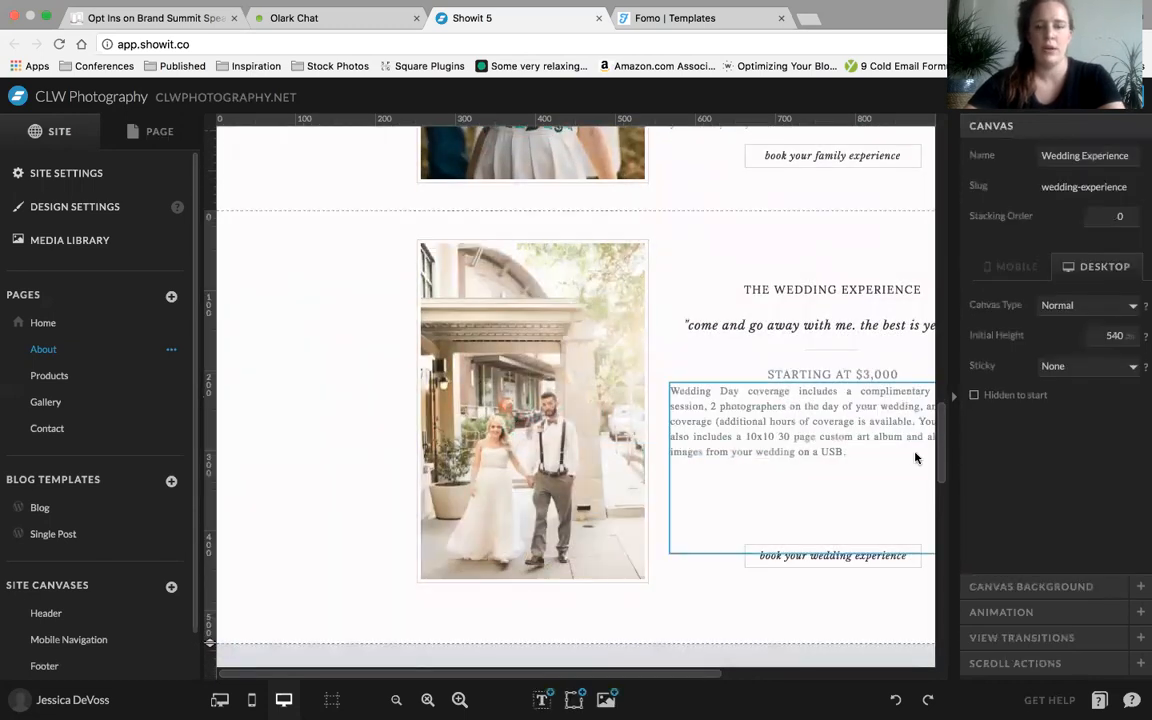
click(1059, 590)
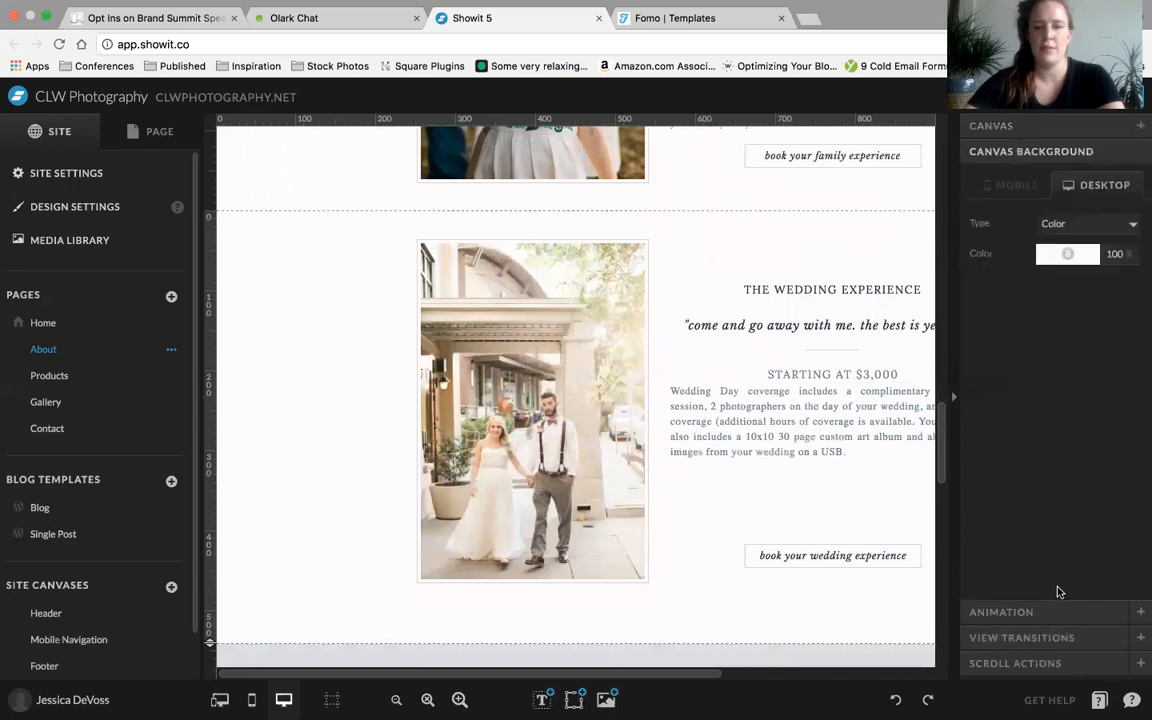
click(1067, 256)
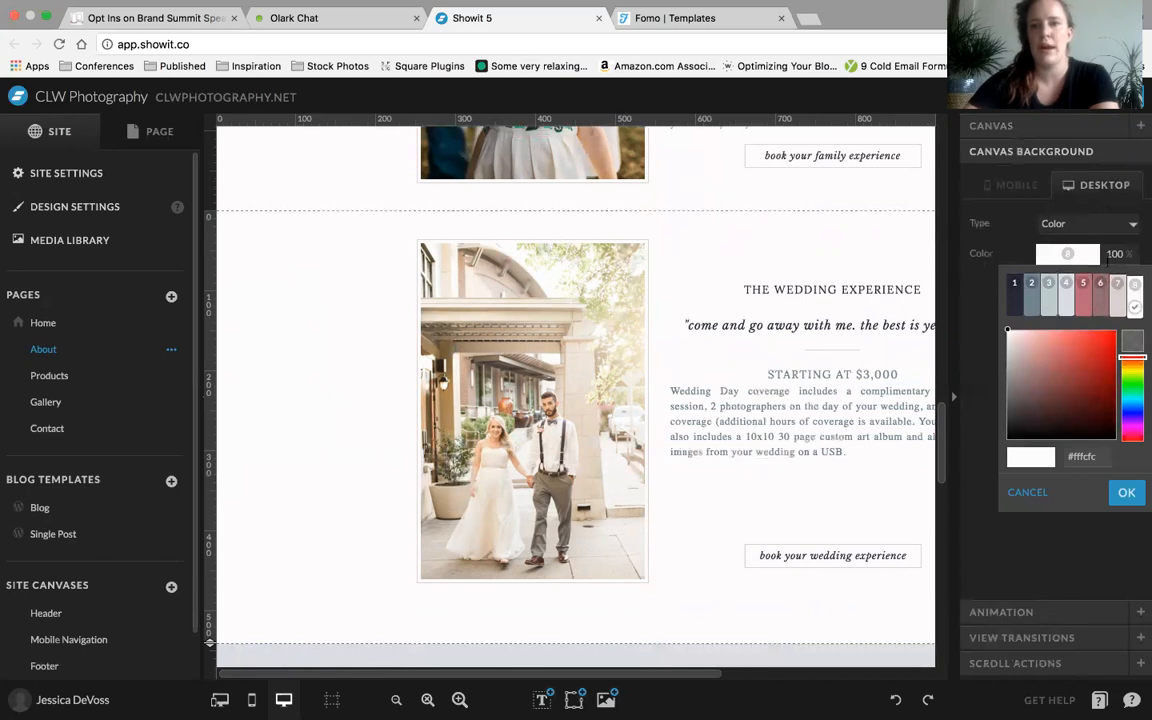
click(965, 288)
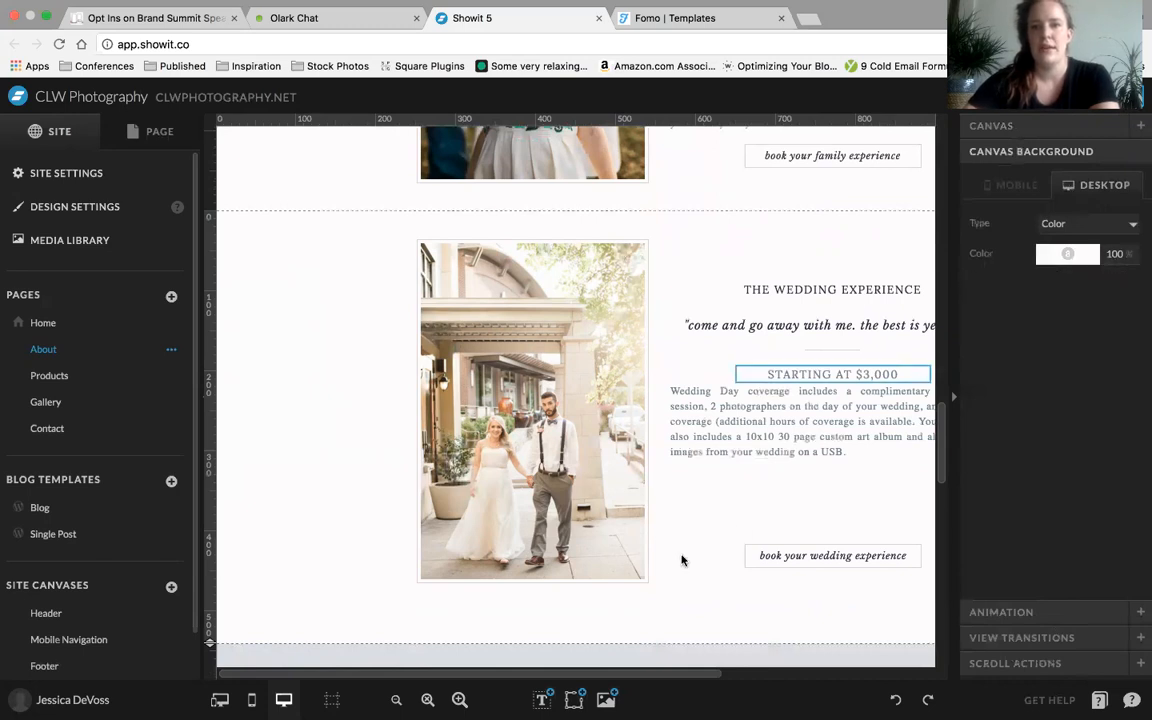
Set the desktop background type of the Testimonials canvas on the About page to Image
scroll(609, 458, down, 5)
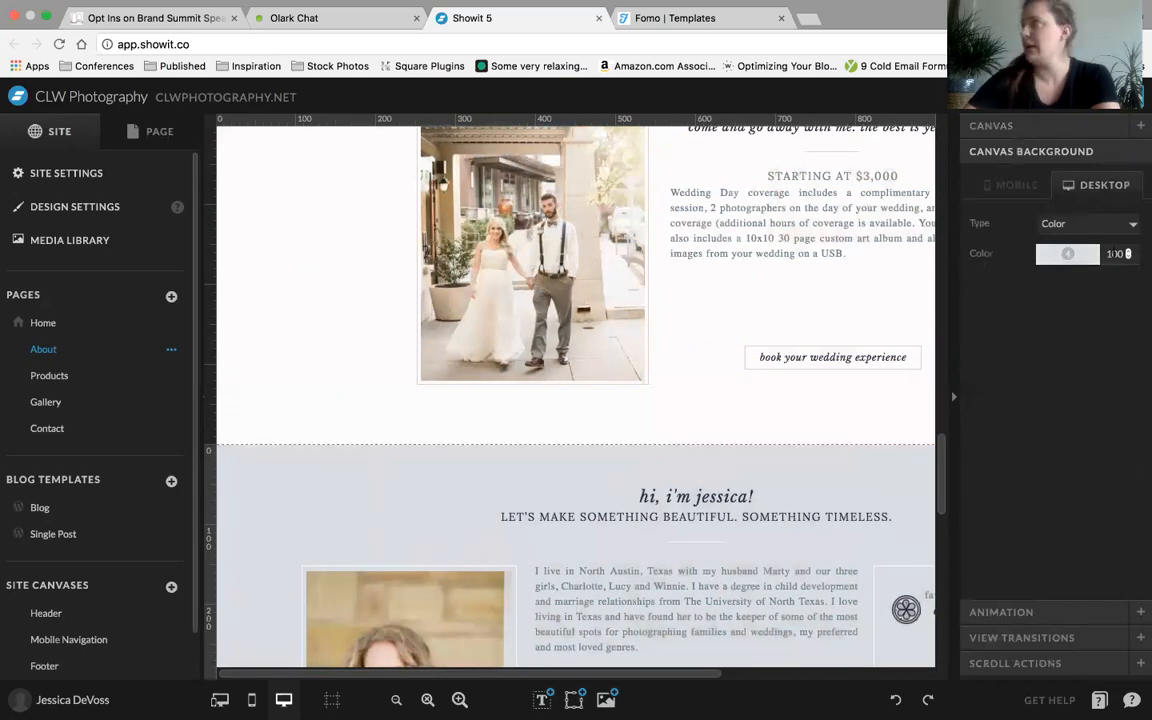
scroll(795, 495, down, 5)
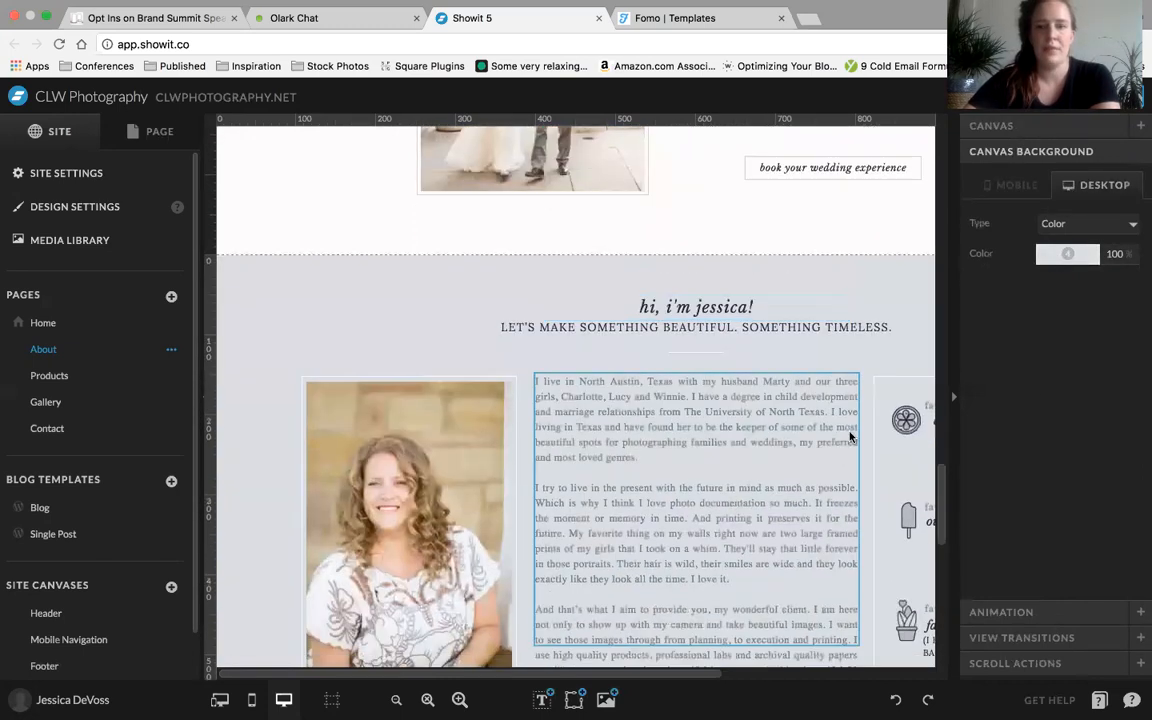
scroll(400, 467, down, 12)
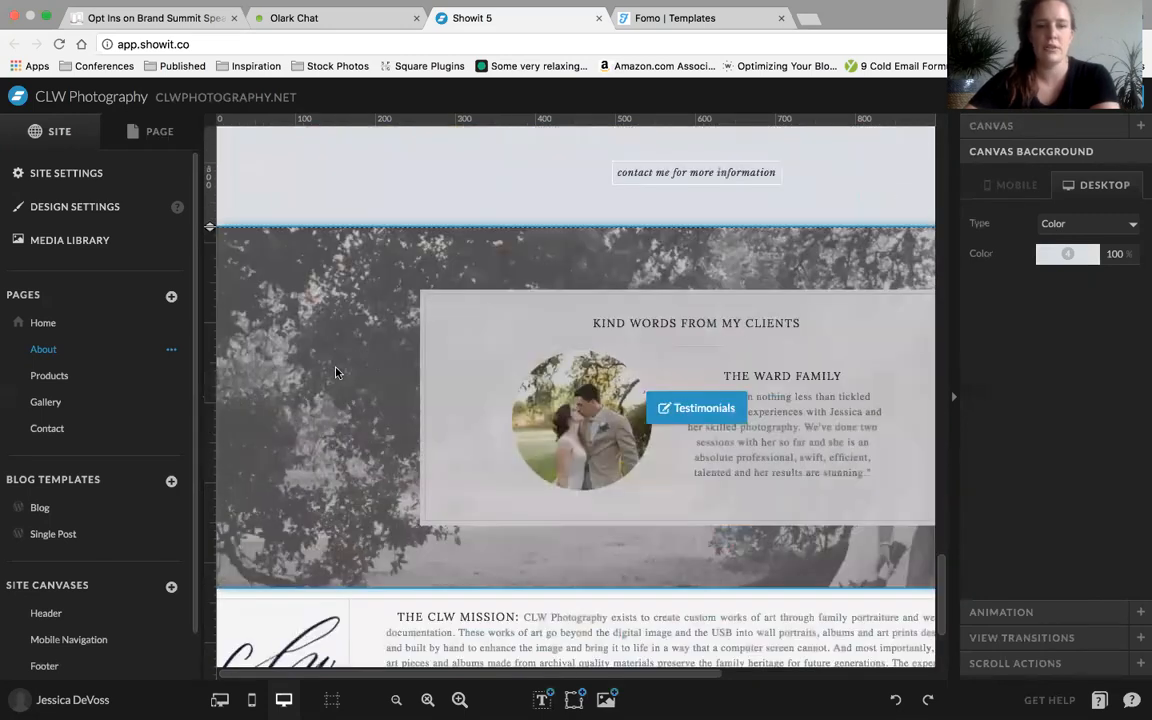
click(335, 372)
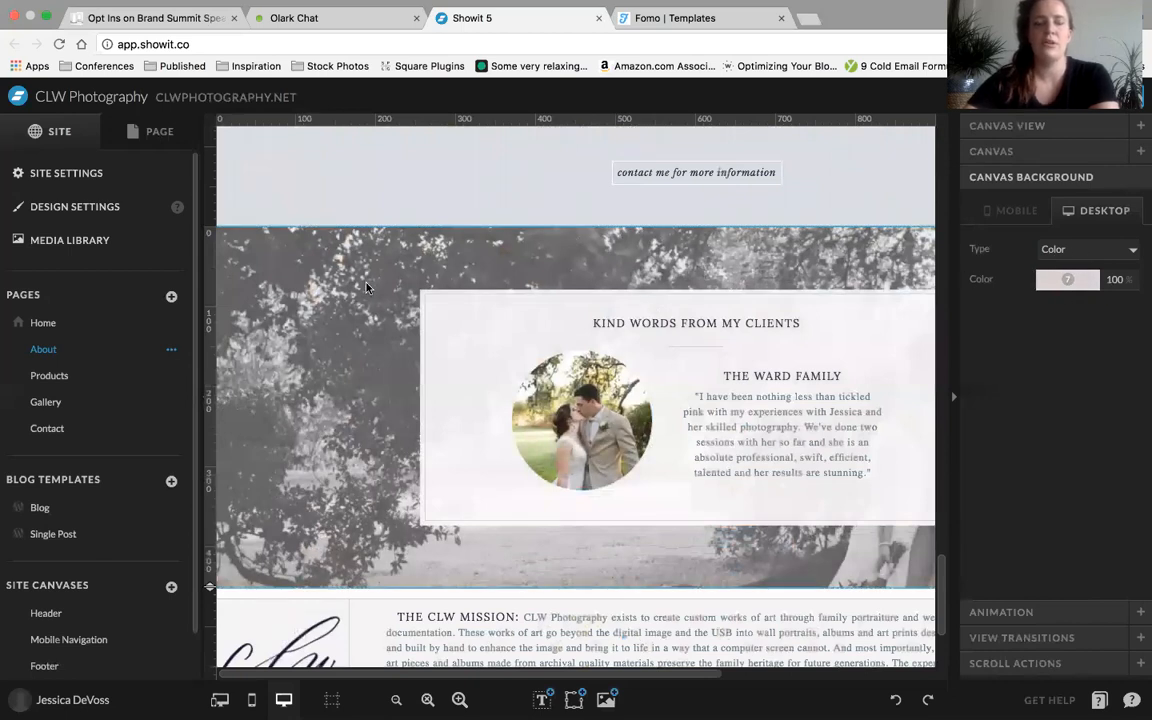
scroll(378, 401, right, 5)
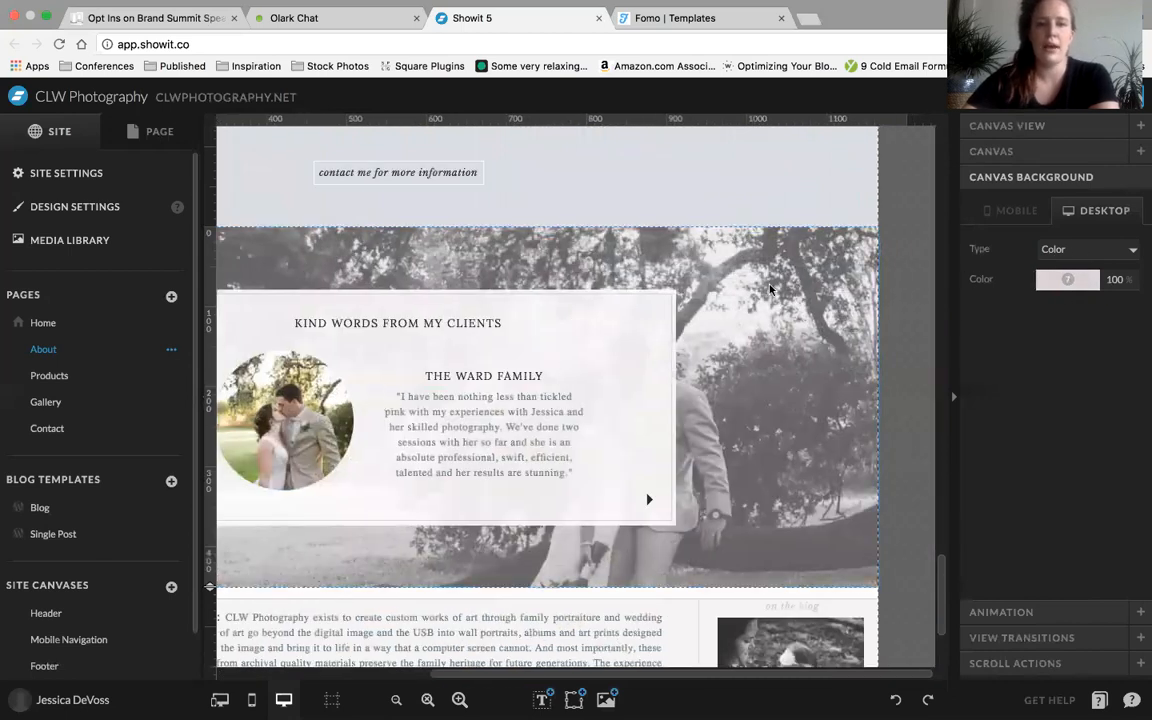
click(1135, 251)
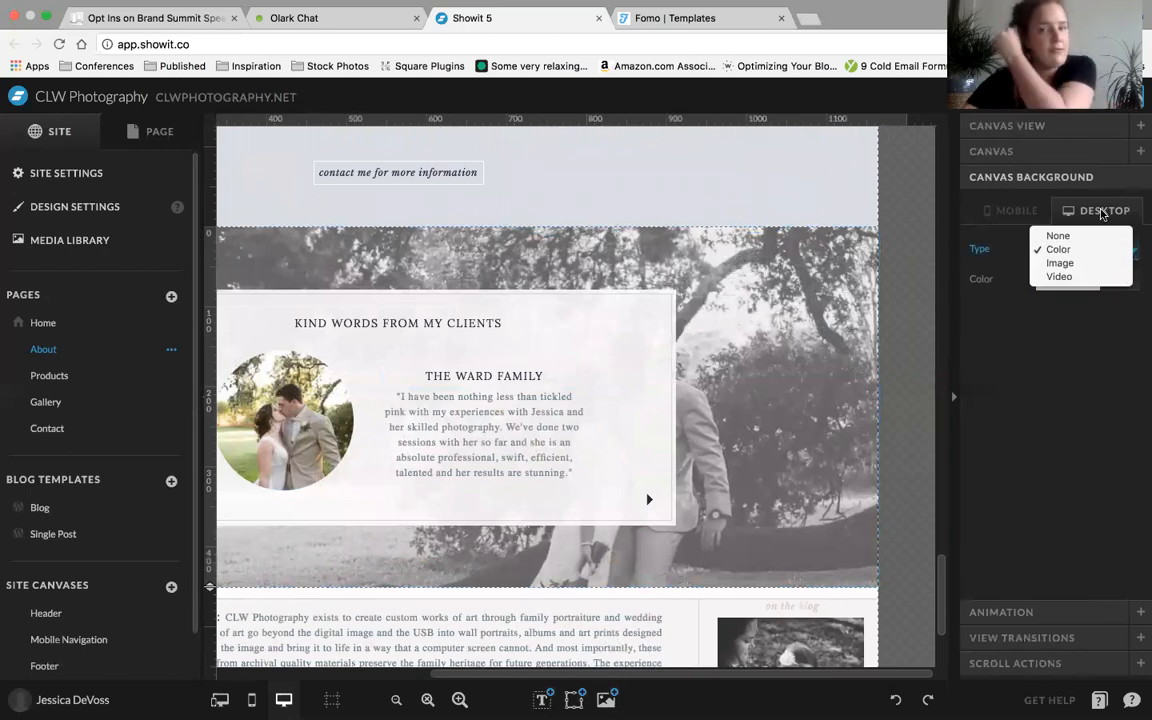
click(1077, 261)
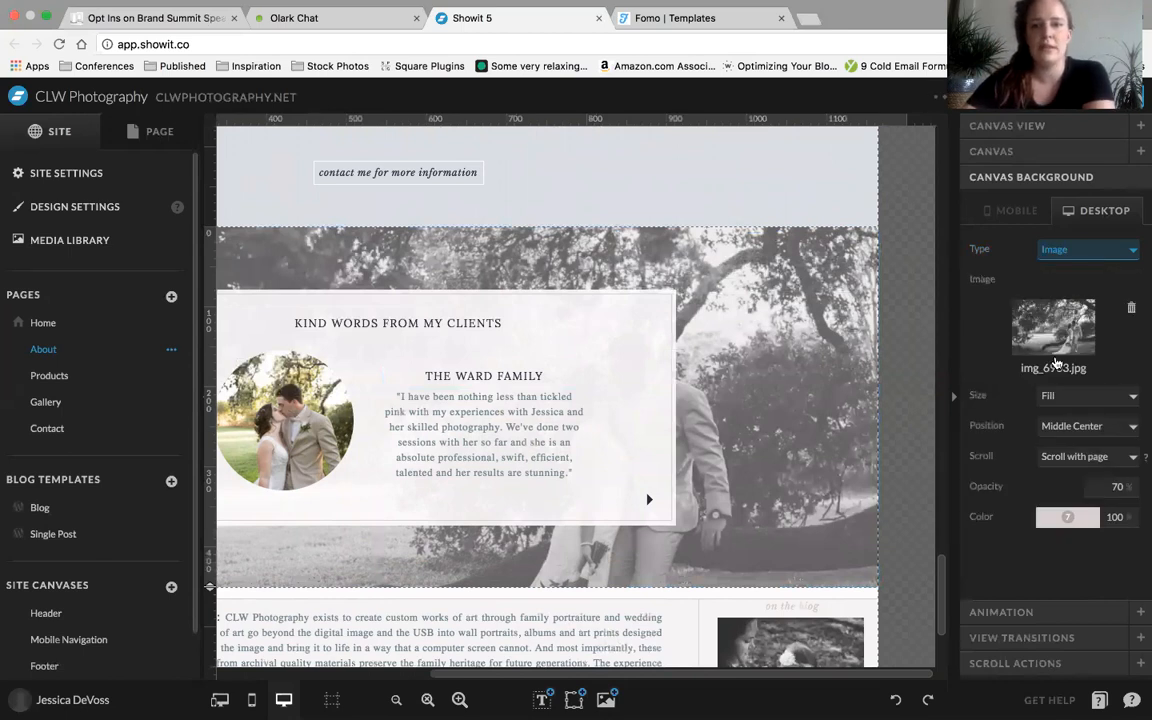
View the uploaded files available for the Testimonials background image and close the image selection
click(1066, 341)
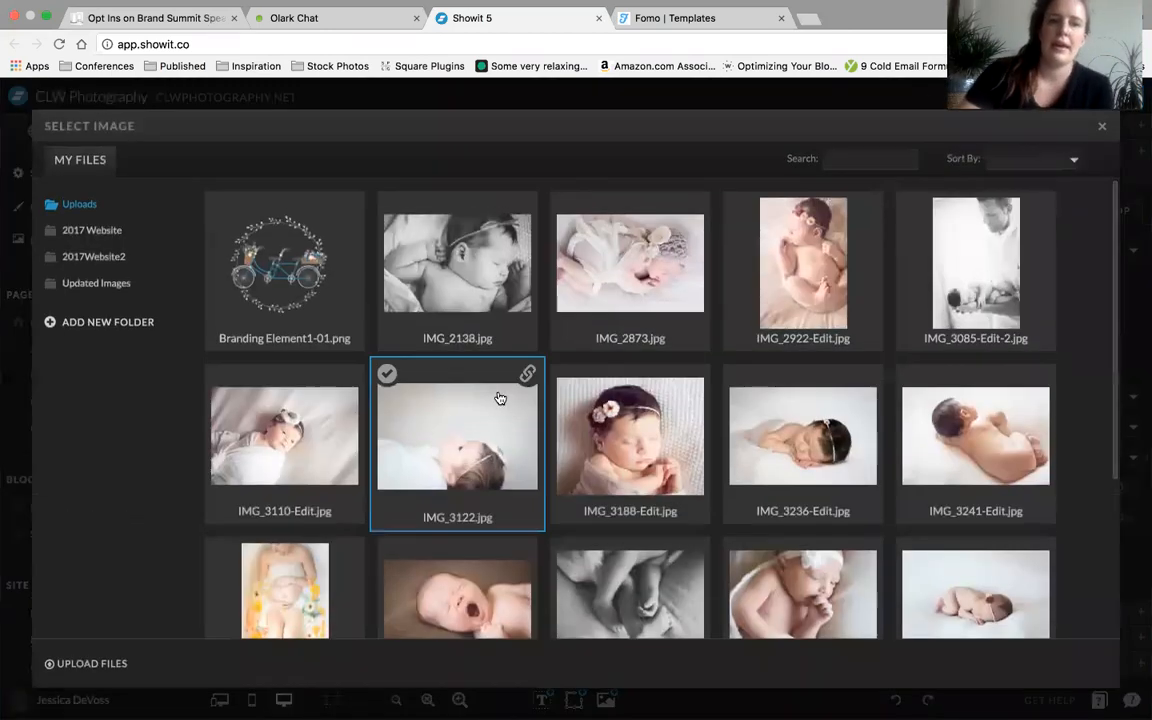
click(499, 396)
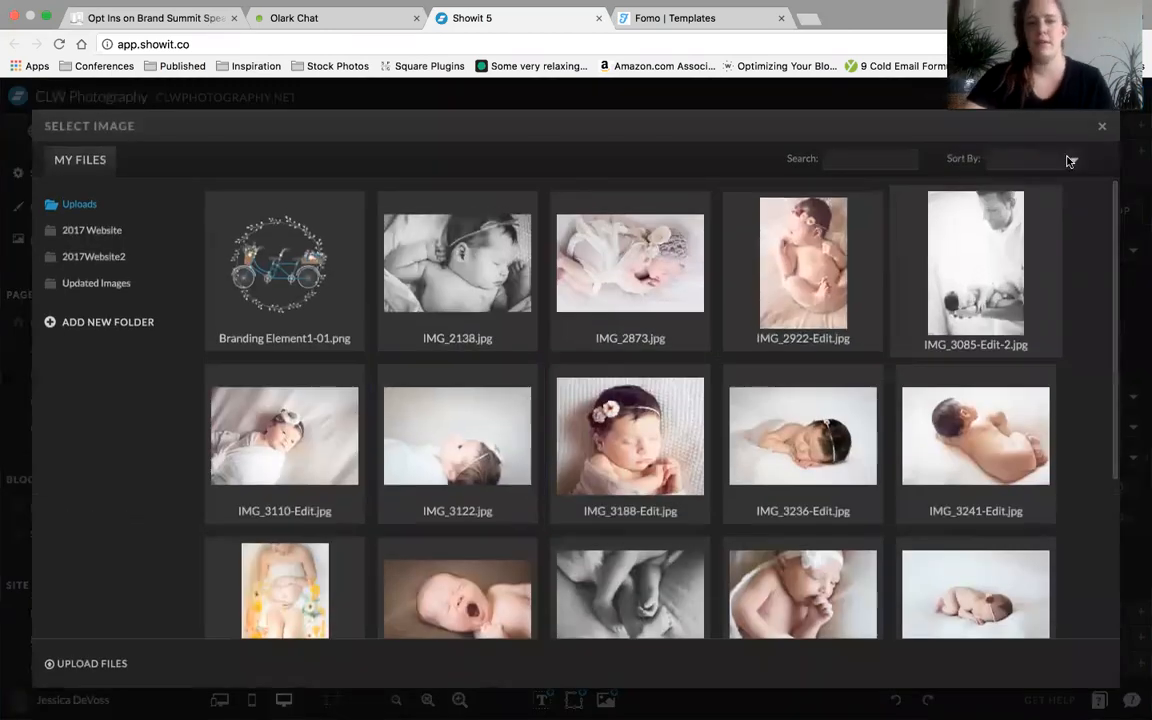
click(1103, 131)
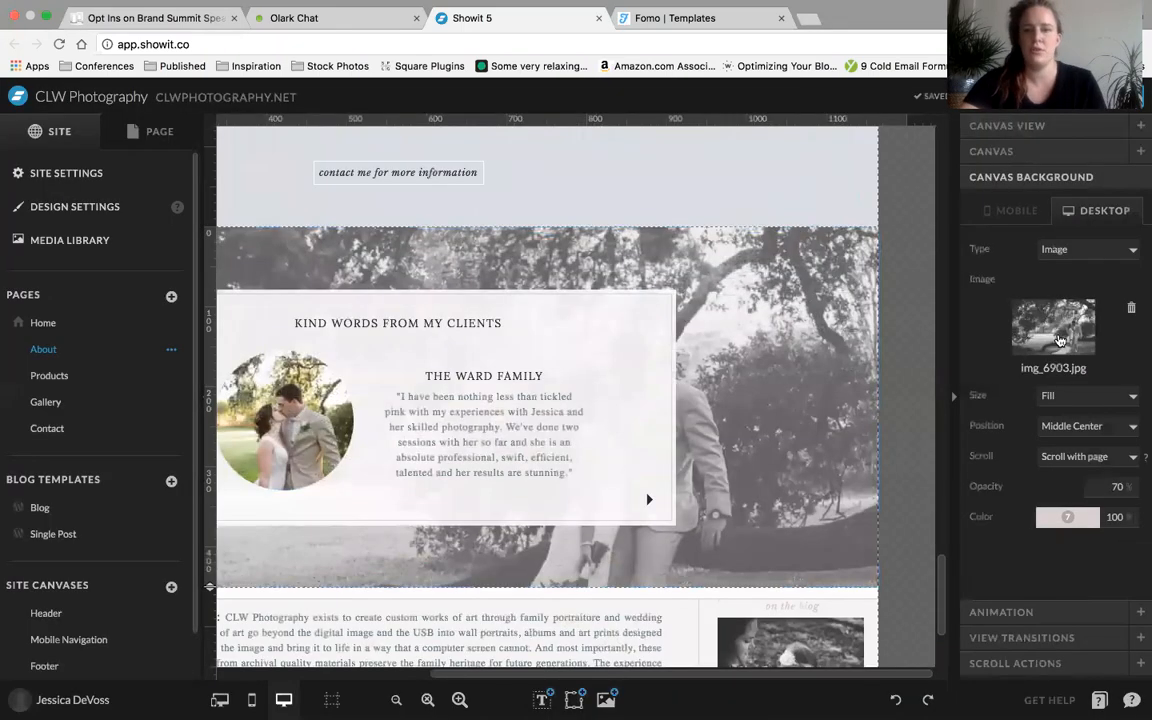
Try the Contain size on the Testimonials canvas's background image, then restore the size to Fill
click(1076, 397)
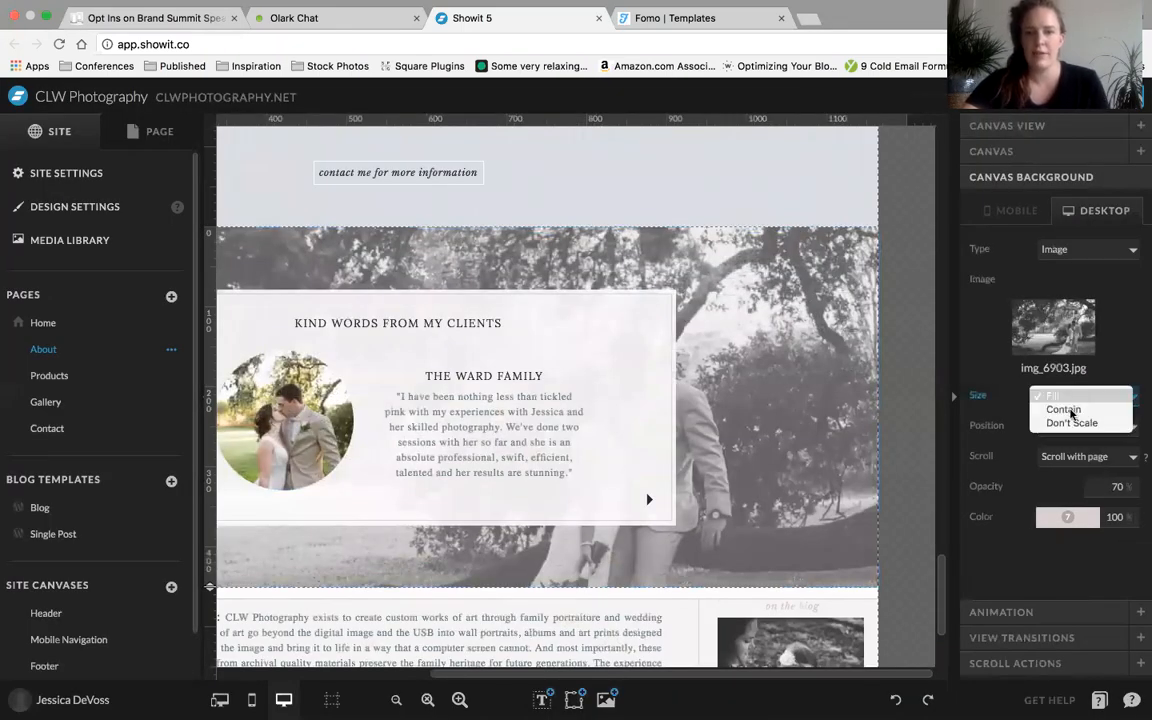
click(1069, 412)
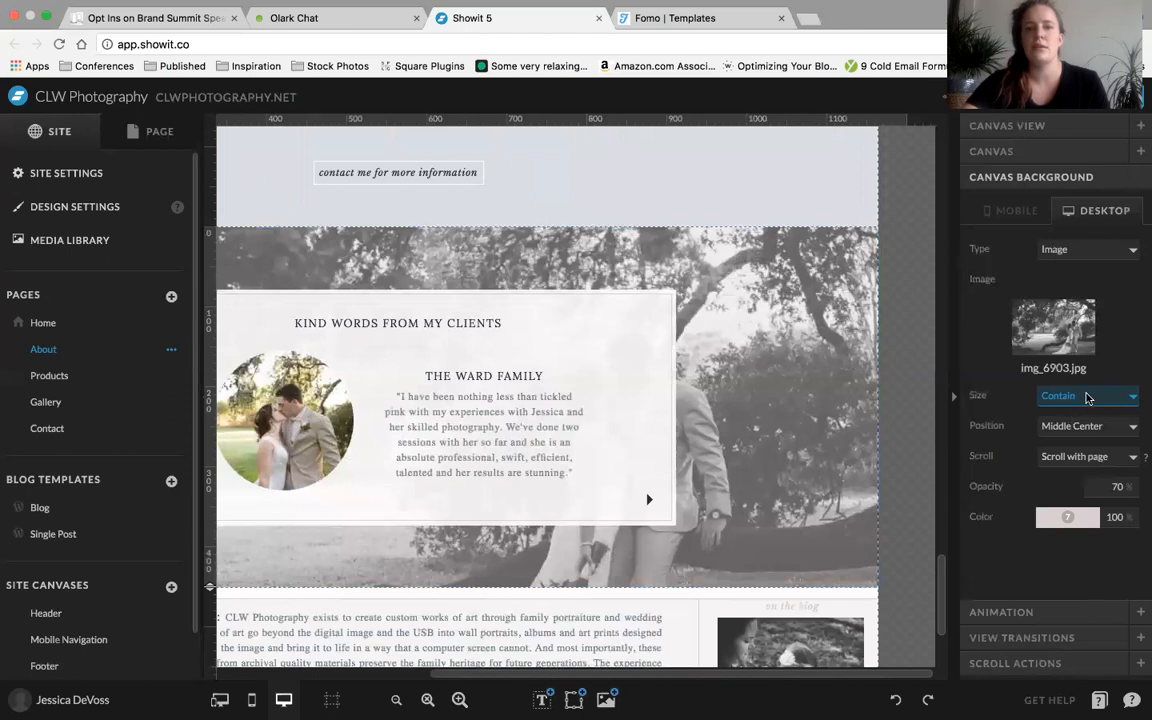
click(1087, 395)
click(1083, 413)
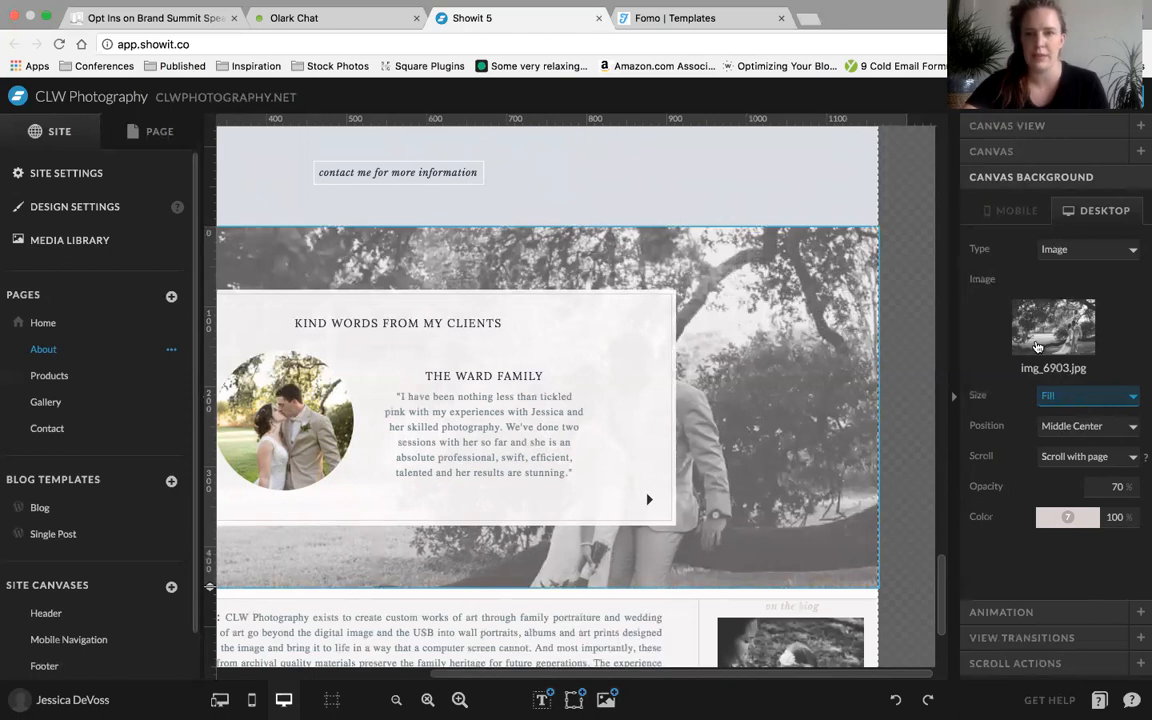
View the position and scroll options available for the Testimonials background image without changing them
click(1070, 428)
click(1066, 428)
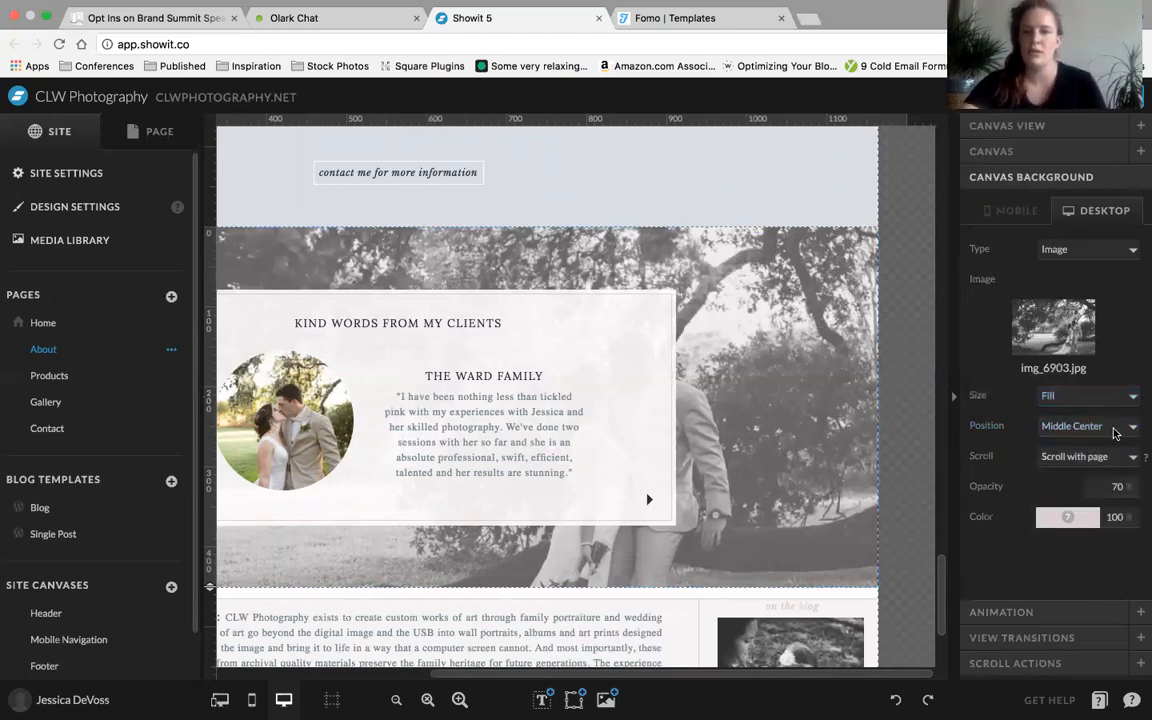
mouse_move(1033, 349)
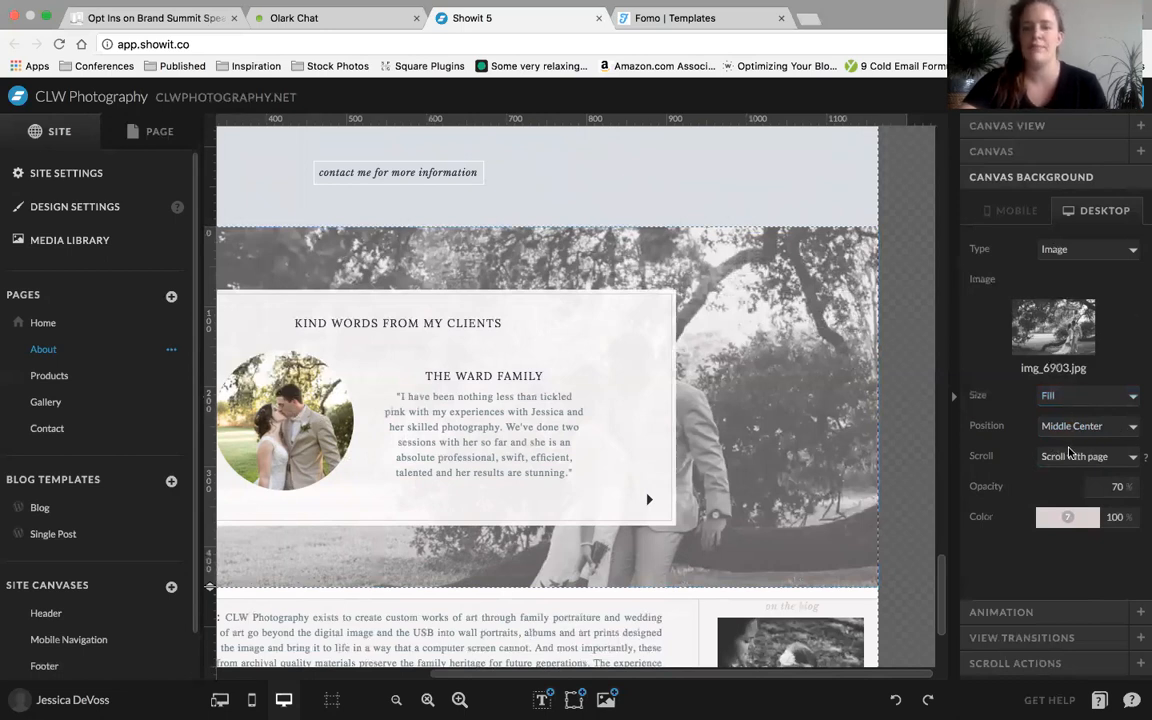
click(1107, 457)
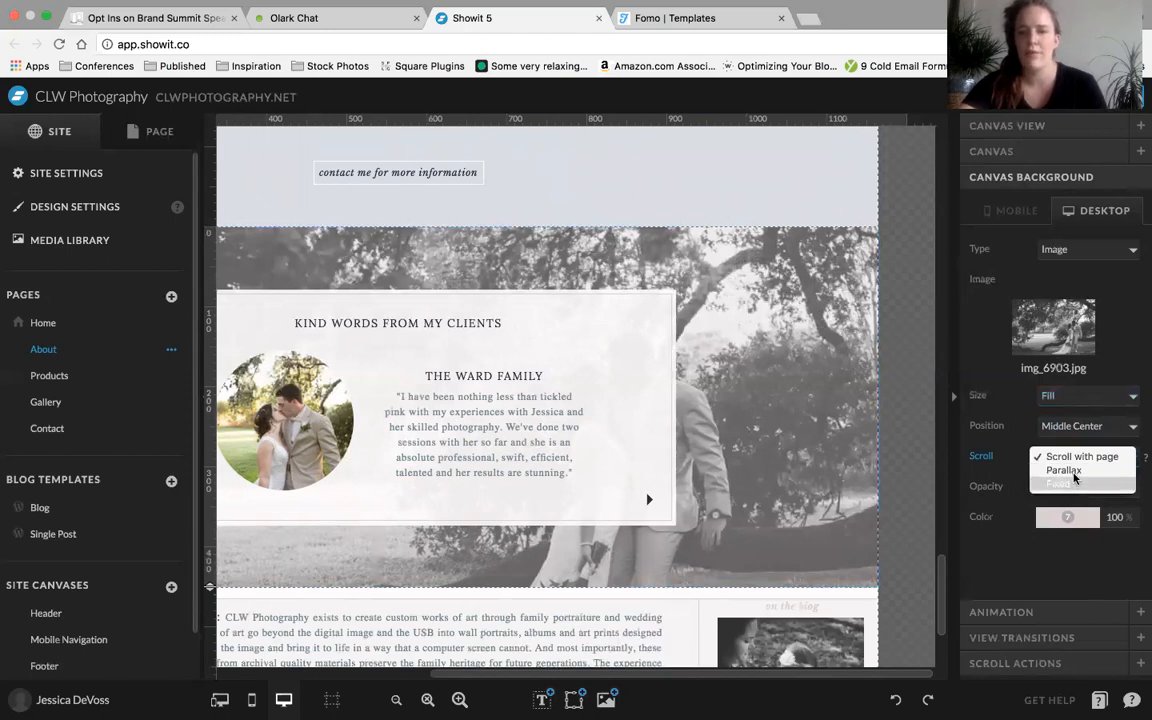
click(1056, 564)
Hide the Photo Overlay element on desktop in View 1 of the Testimonials canvas
click(814, 444)
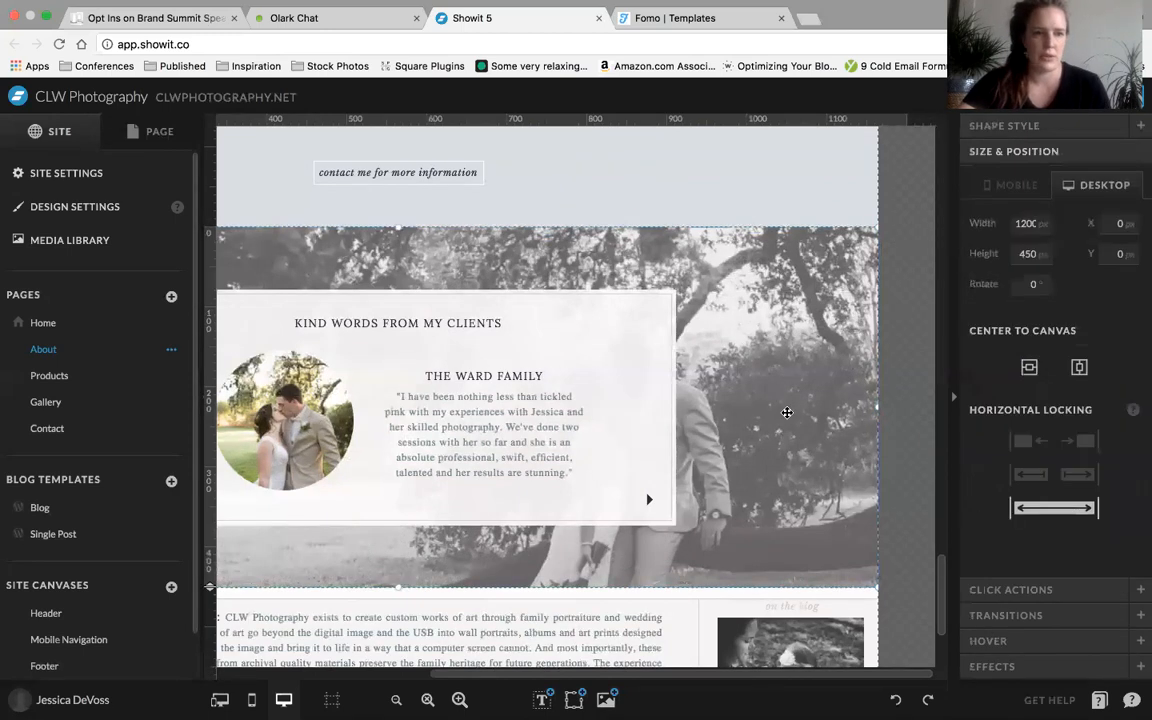
click(160, 132)
scroll(139, 457, down, 3)
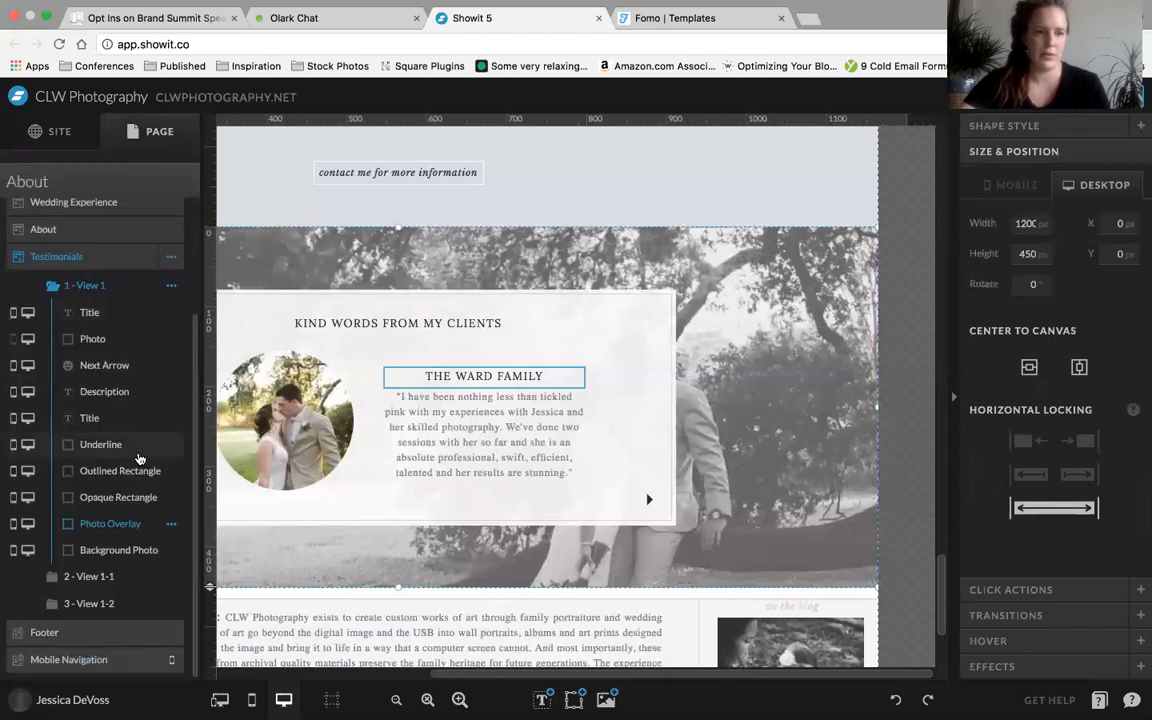
click(155, 523)
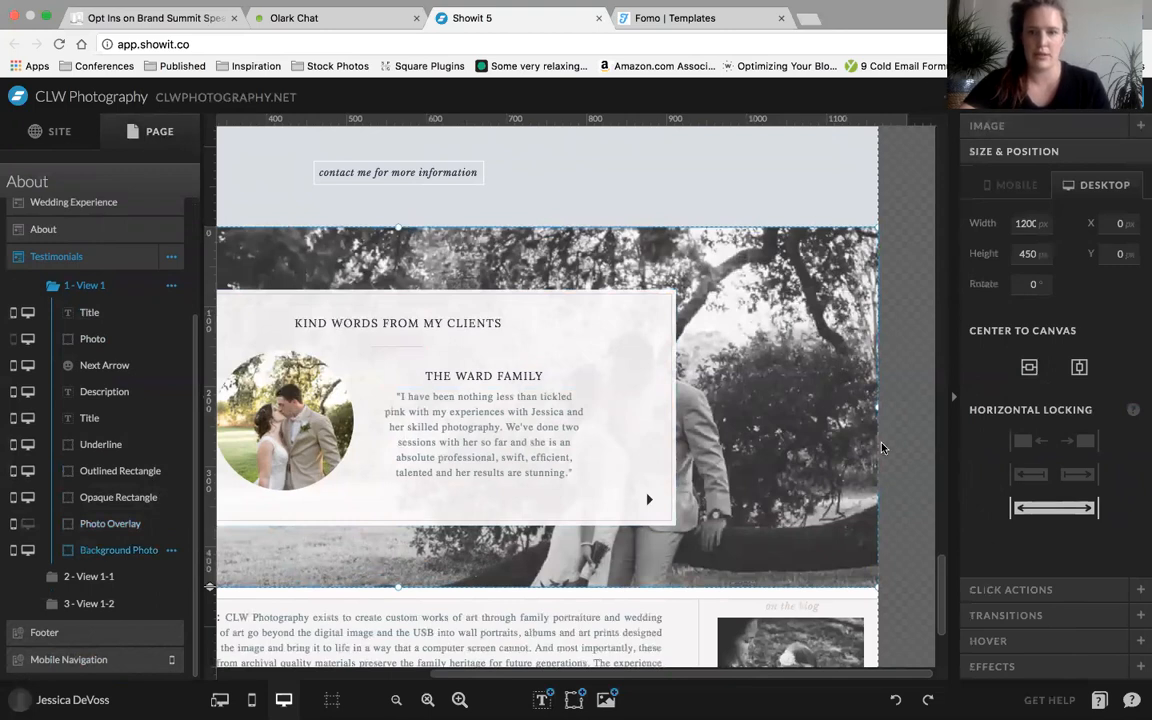
Try Top Center and Bottom Left as the position of the Testimonials canvas's desktop background image
click(775, 422)
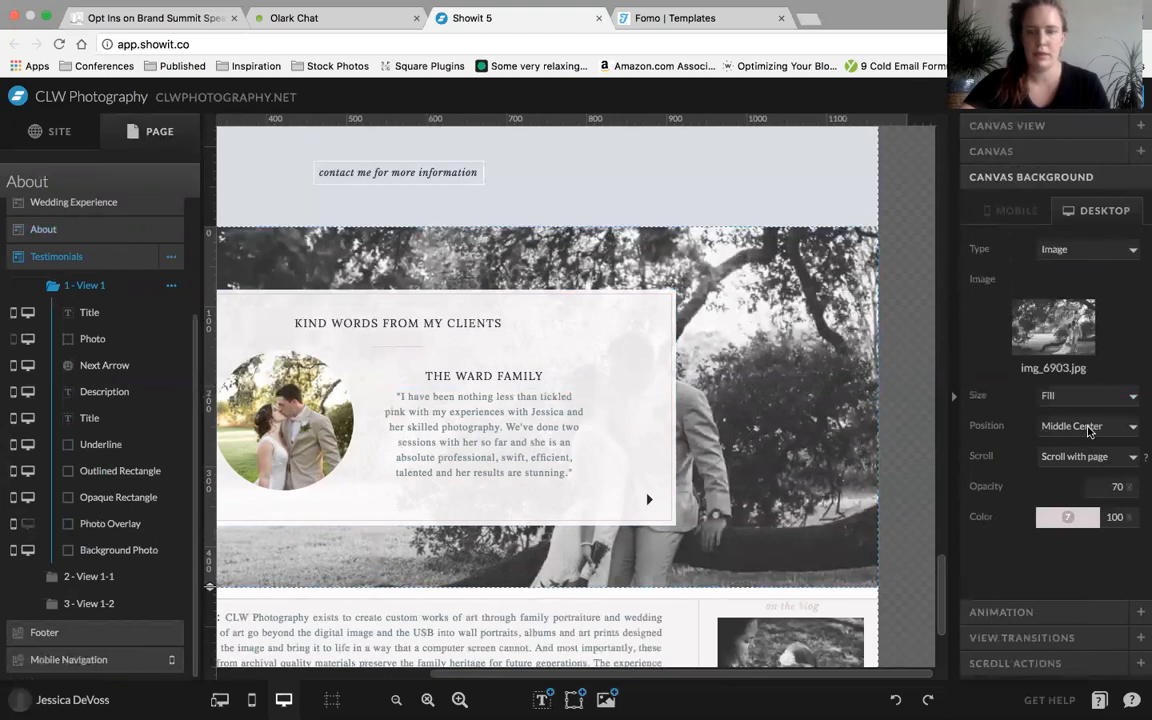
click(1089, 431)
click(1079, 457)
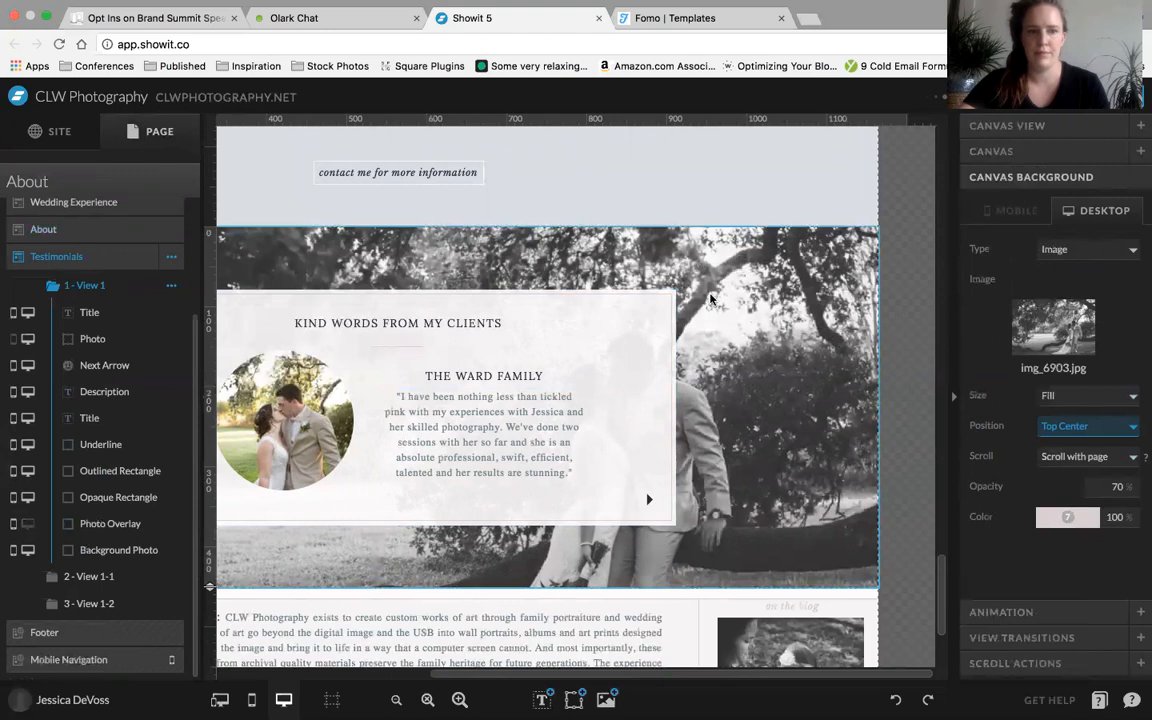
click(1068, 420)
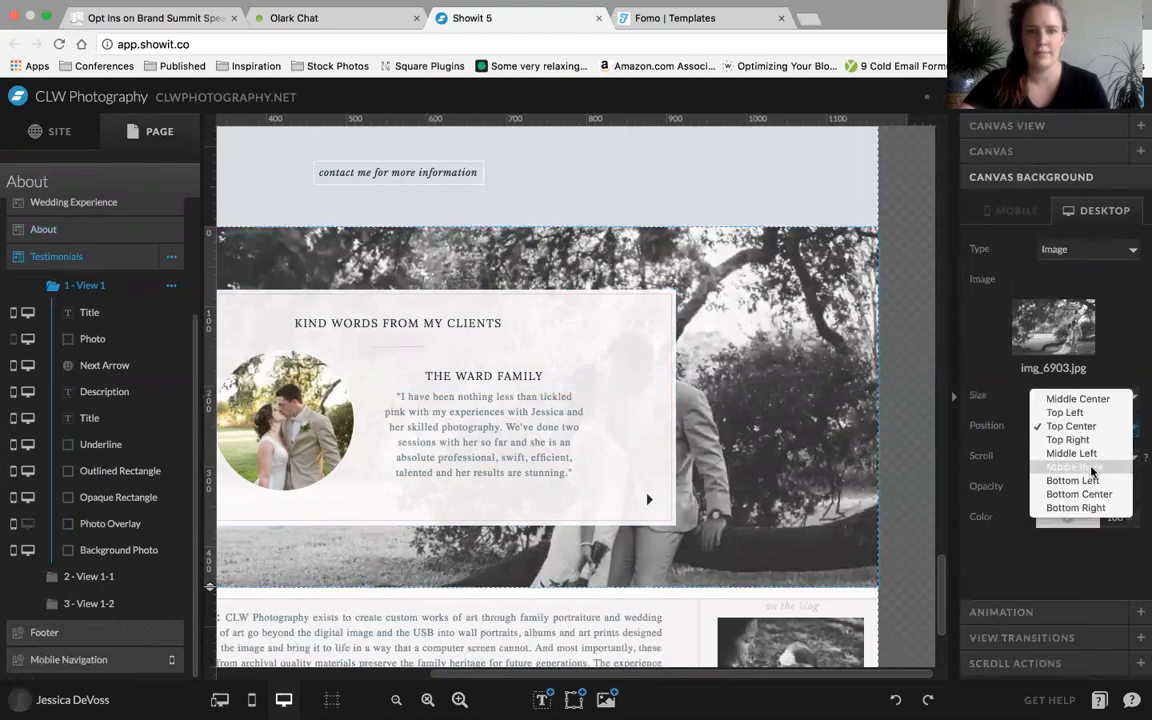
click(1080, 470)
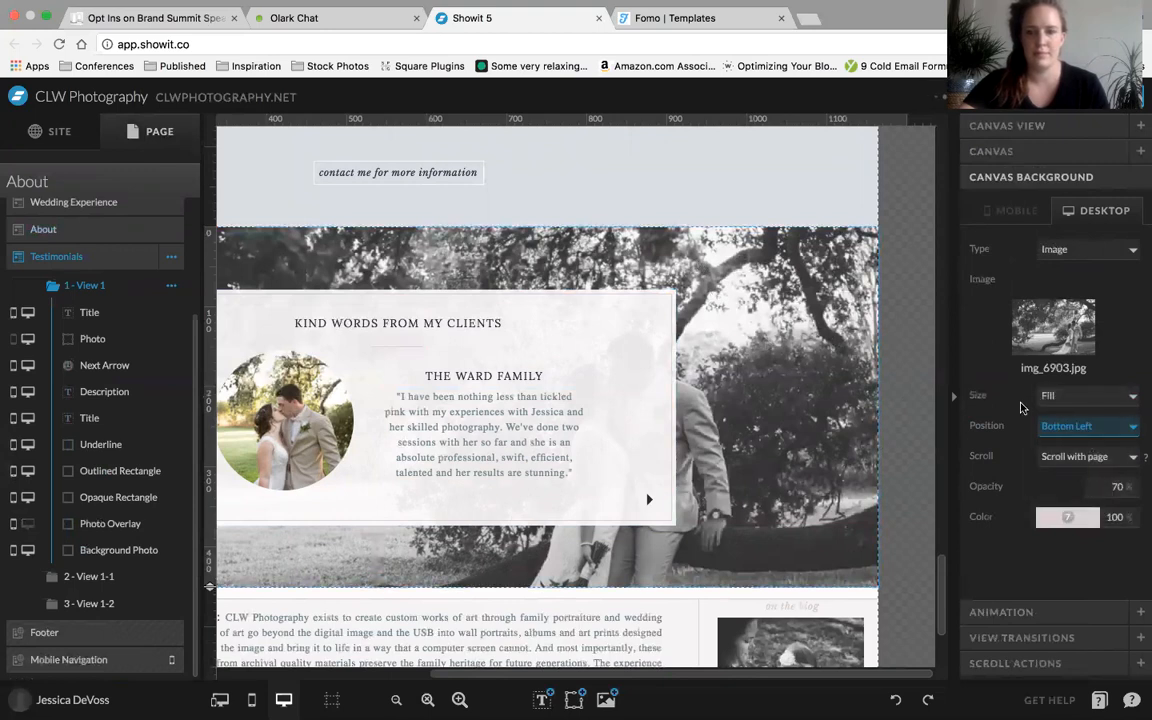
Hide the Background Photo element on desktop in Testimonials View 1, and briefly show and hide the Photo Overlay again
click(797, 392)
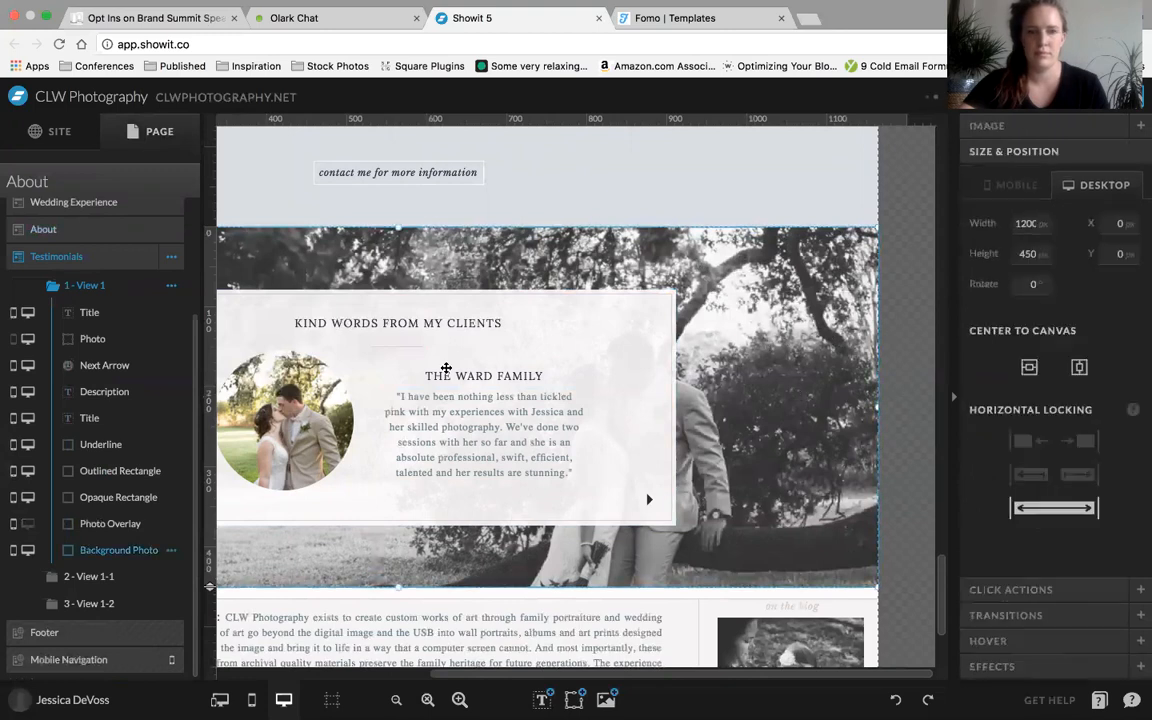
click(28, 552)
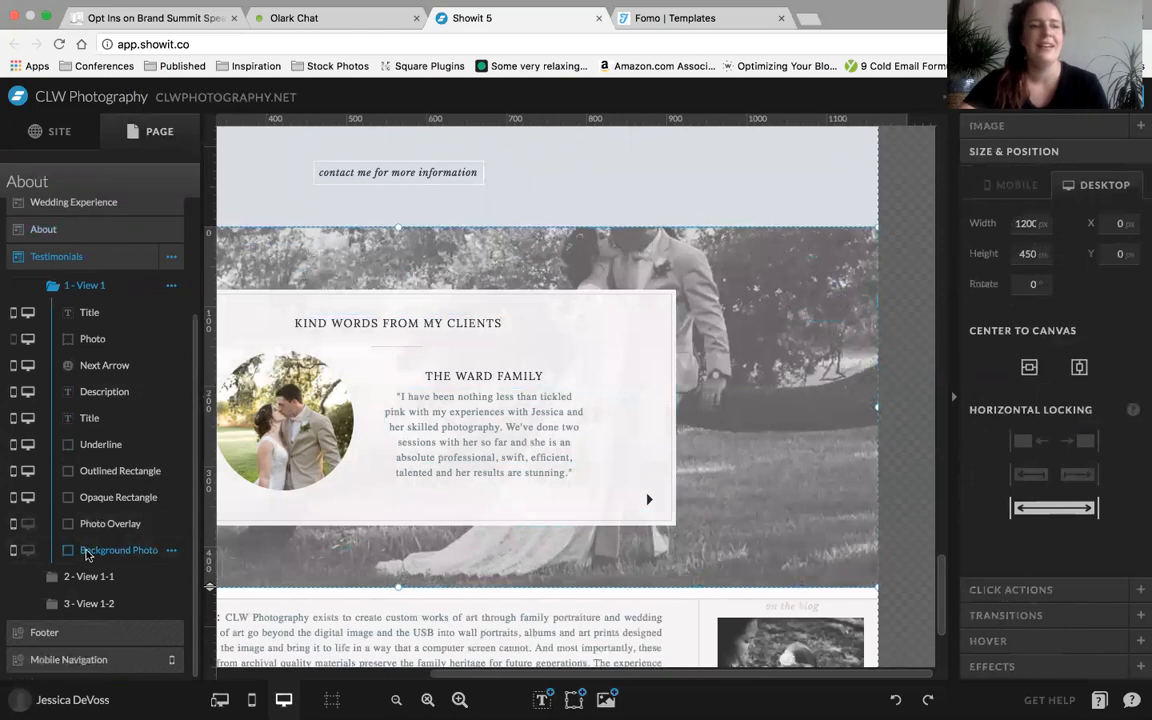
click(29, 525)
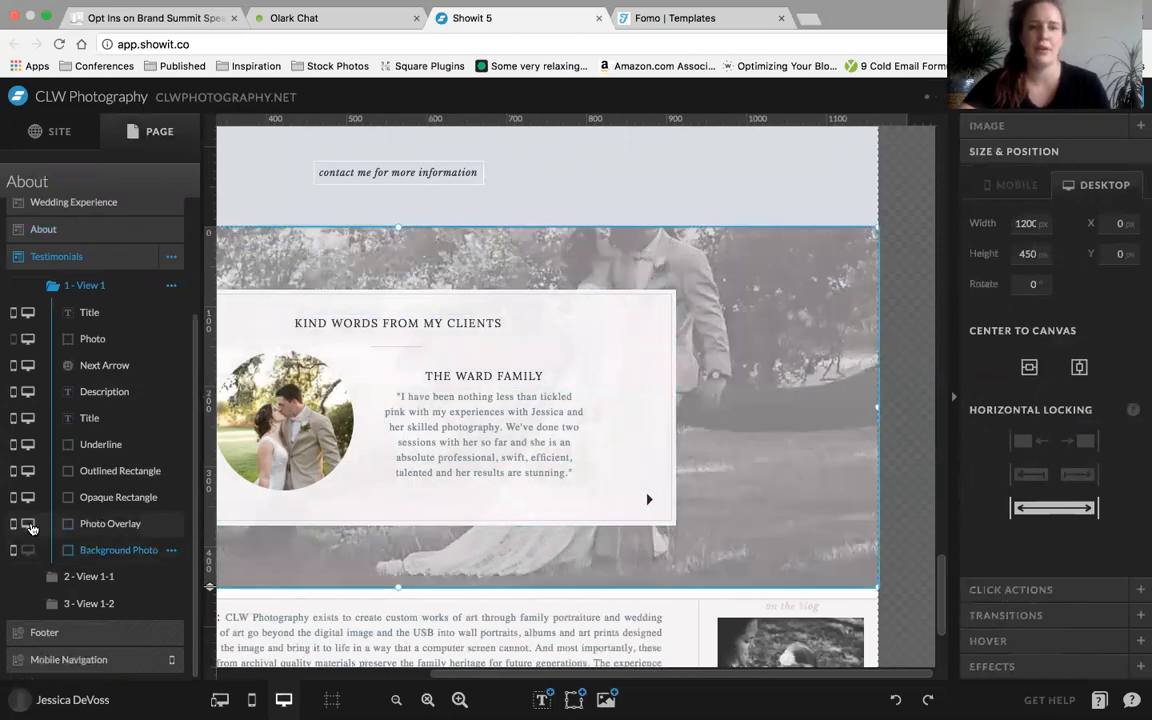
click(29, 525)
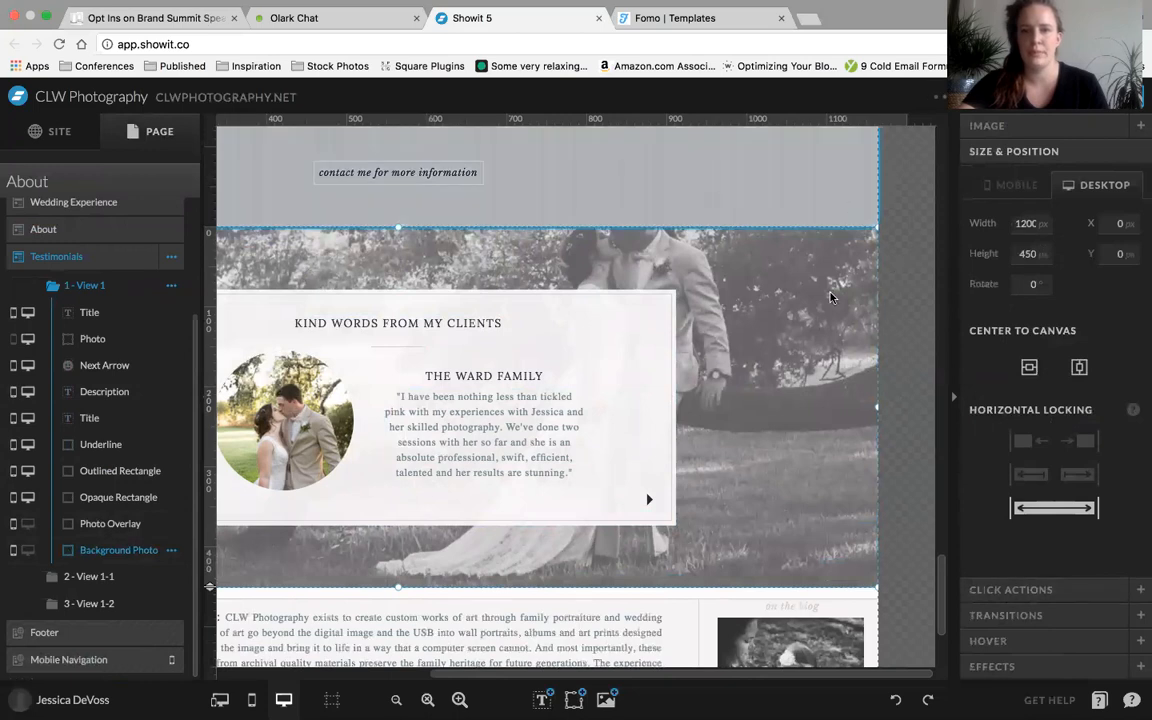
Try Middle Center for the Testimonials background image, then set its position to Middle Left
click(830, 368)
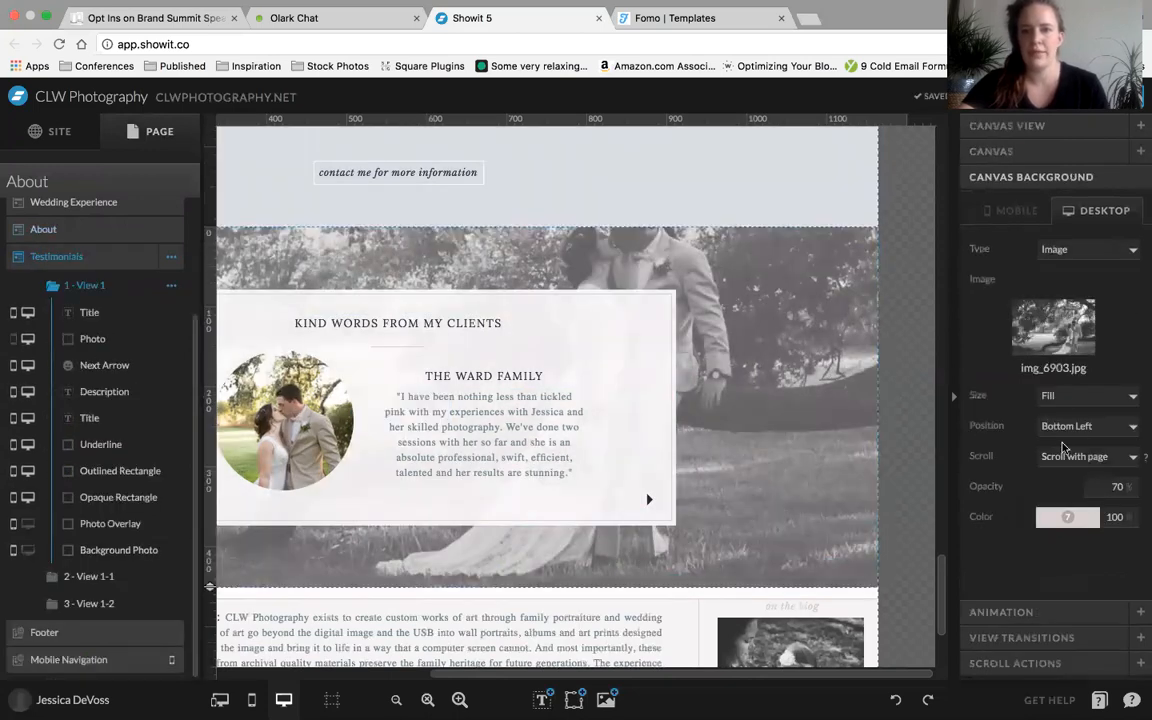
click(1080, 429)
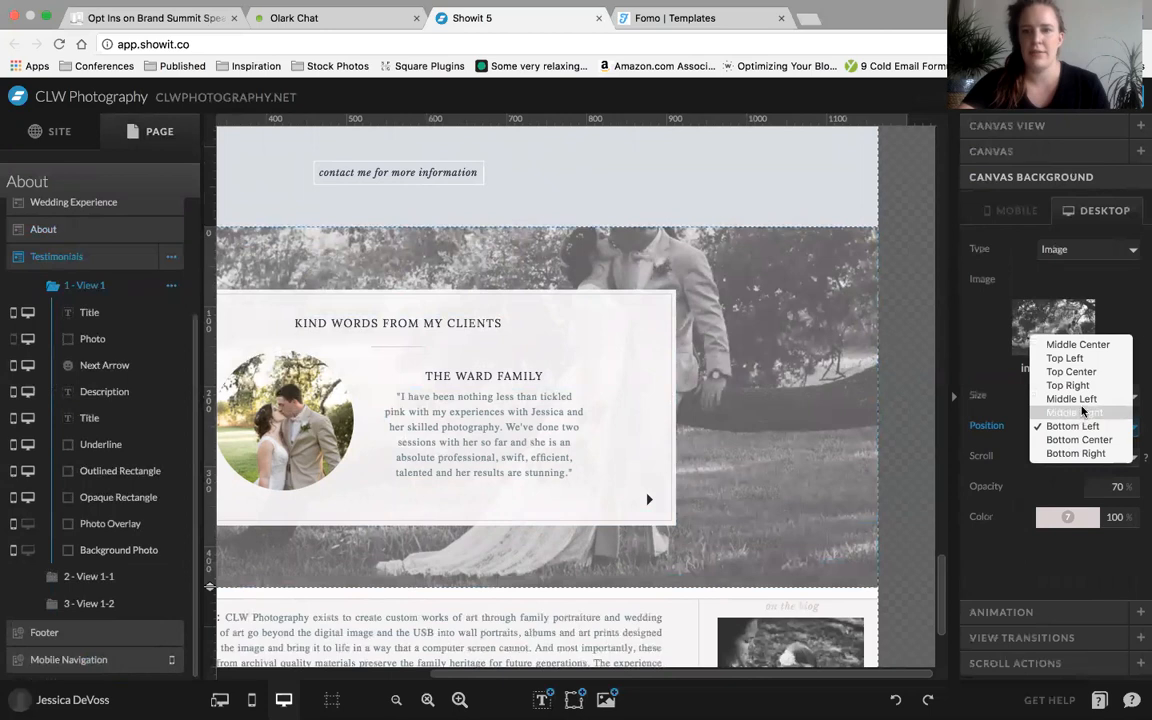
click(1082, 431)
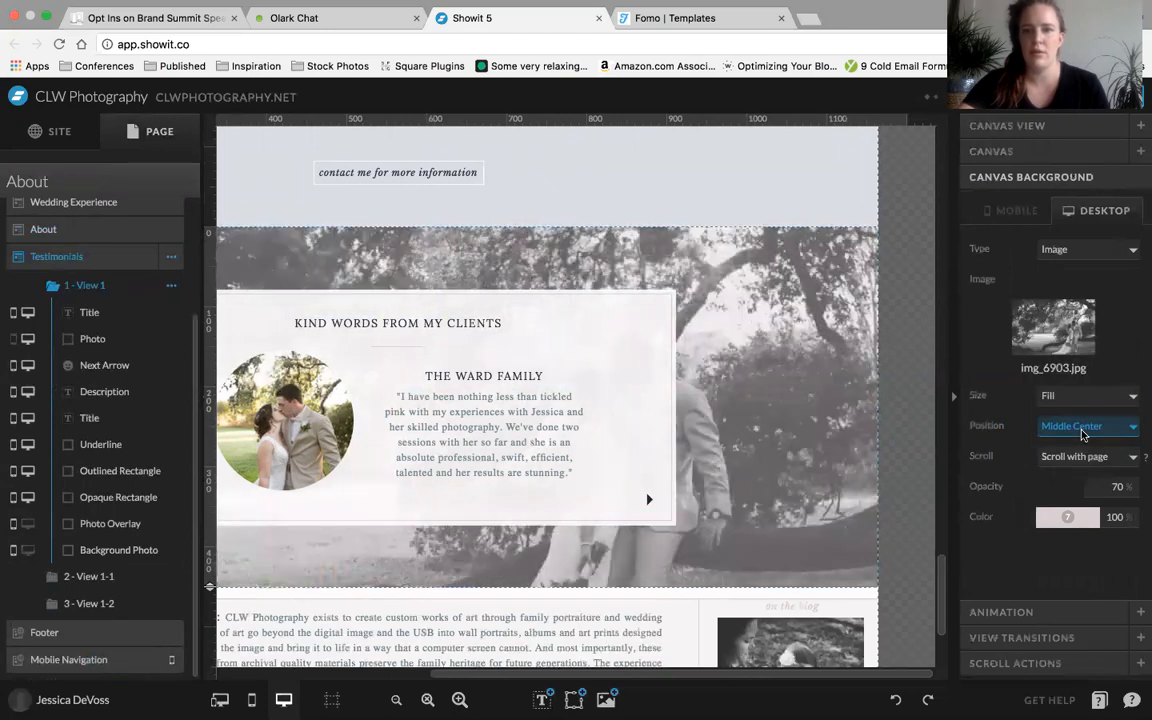
click(1083, 434)
click(1084, 429)
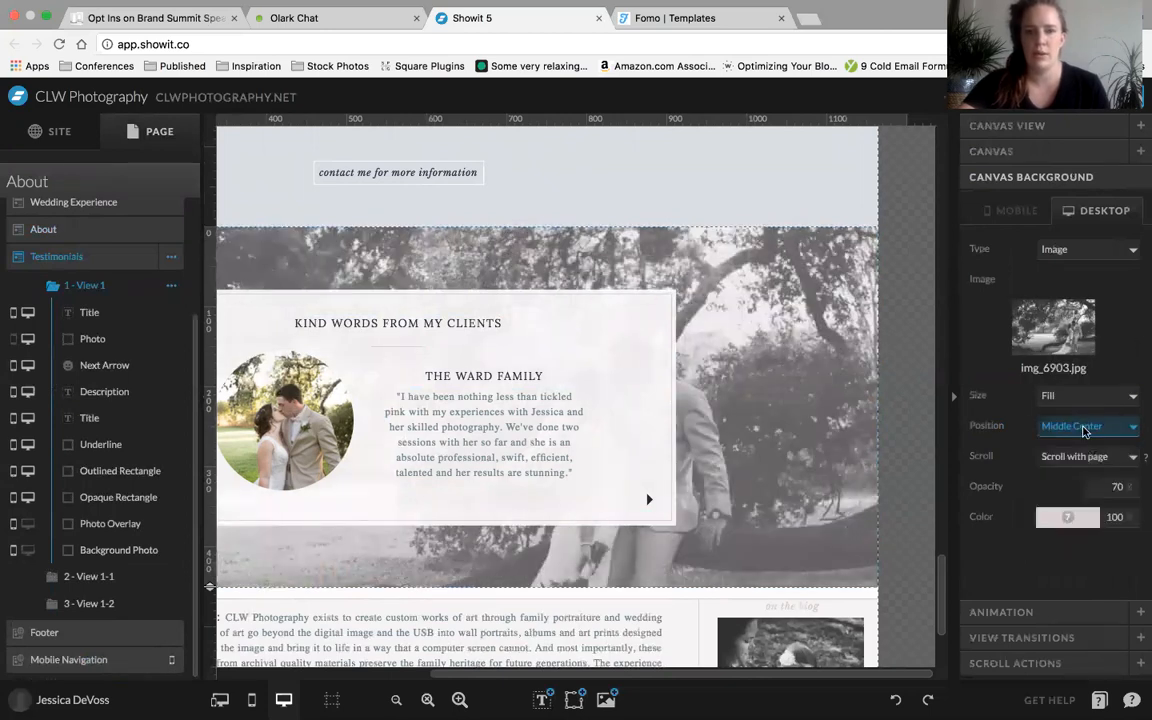
click(1084, 430)
click(1077, 467)
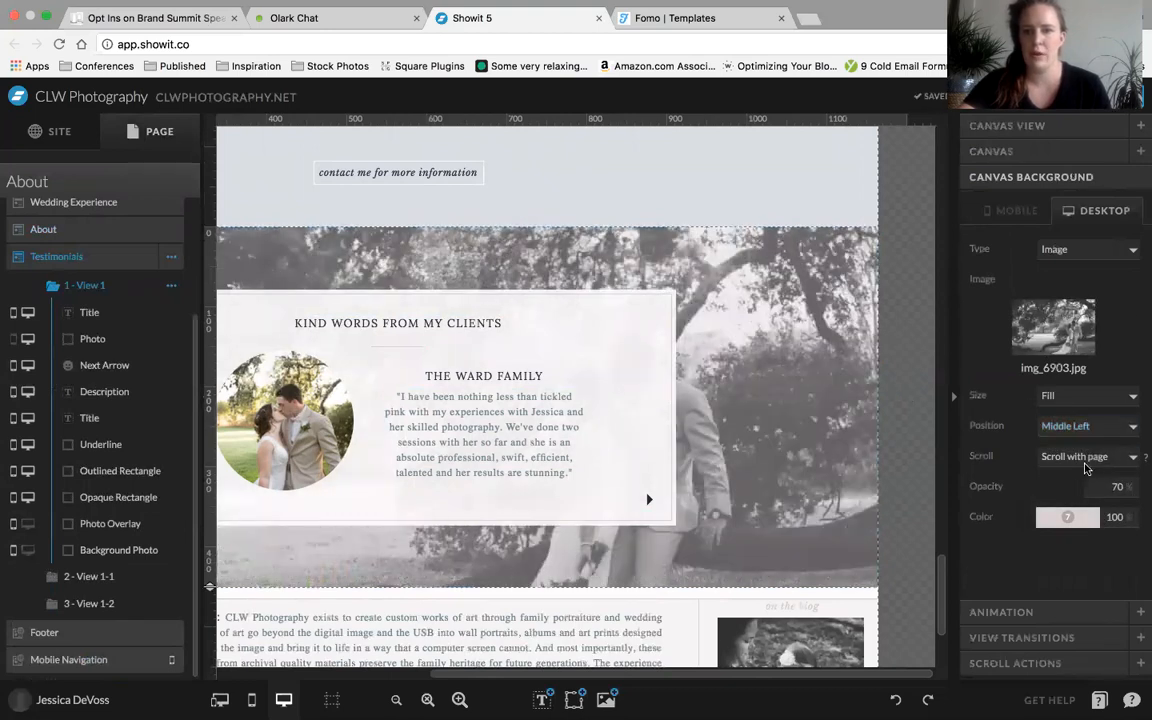
Set the scroll behavior of the Testimonials background image to Parallax and close the media library without choosing another image
click(1088, 457)
click(1081, 470)
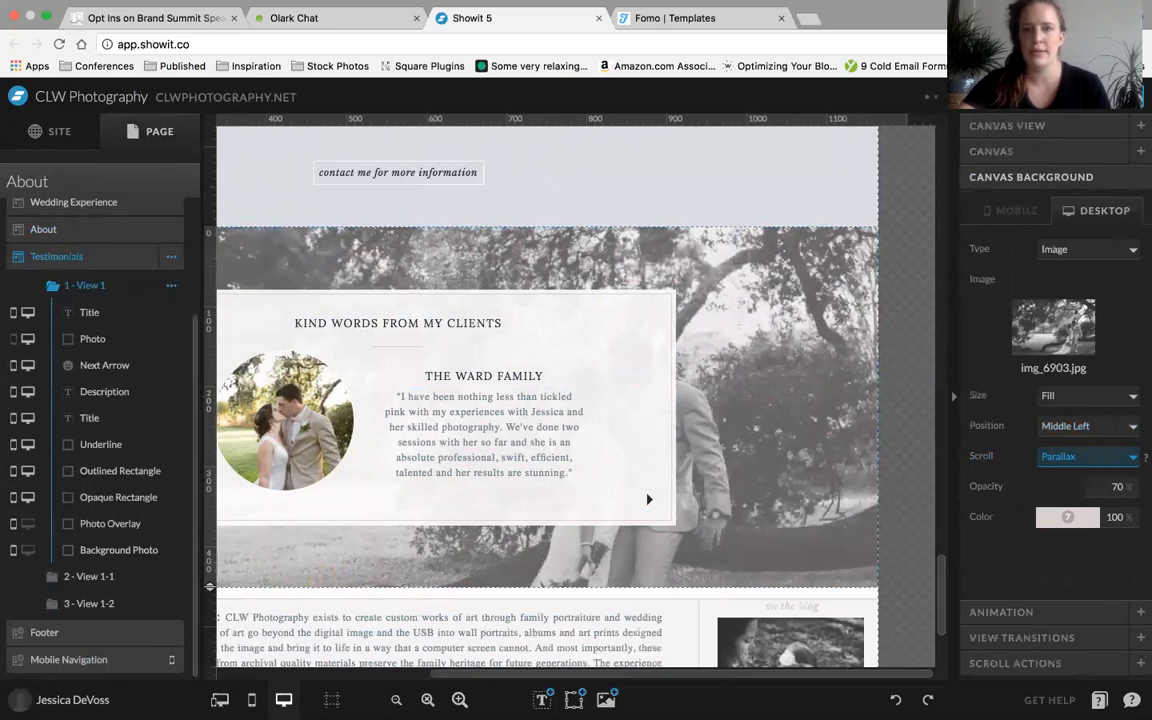
click(977, 325)
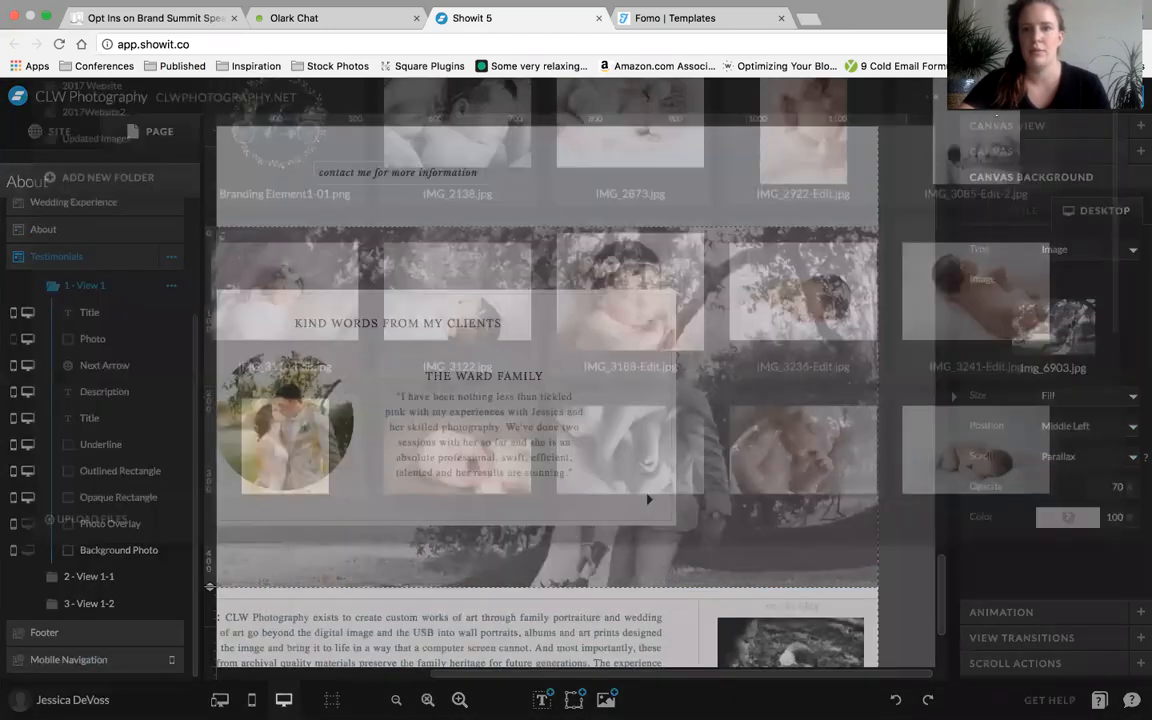
click(1101, 127)
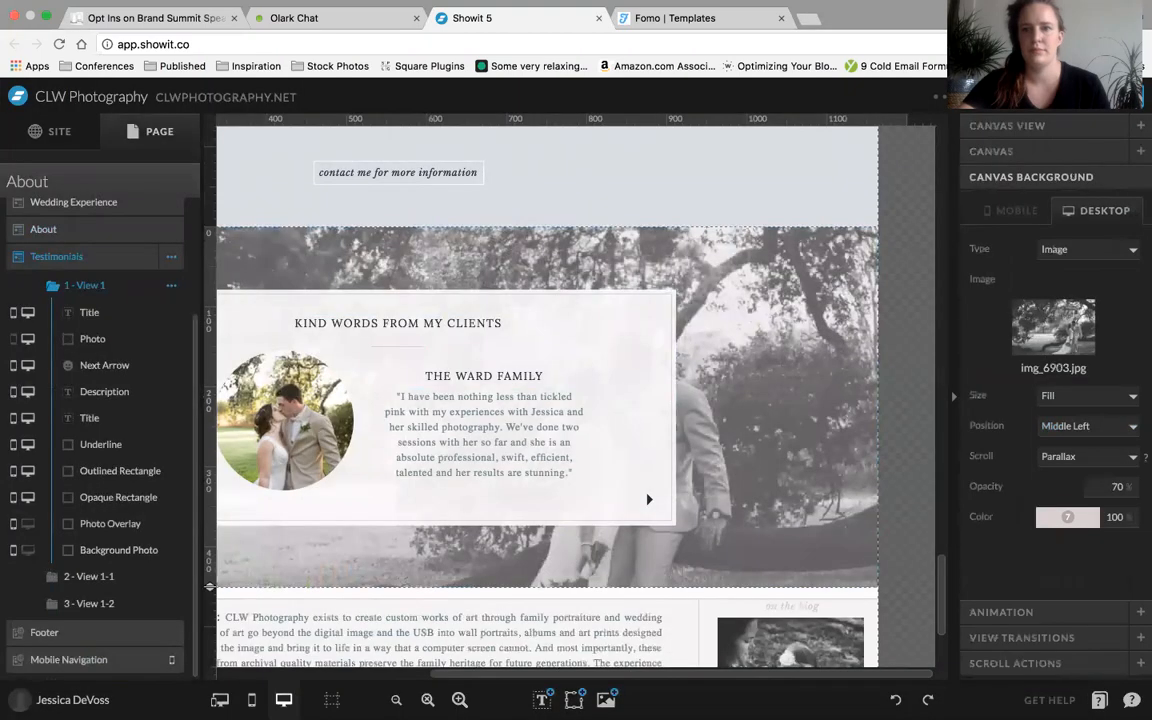
Preview the About page on desktop, examine how the Testimonials background moves while scrolling, and close the preview
click(1022, 97)
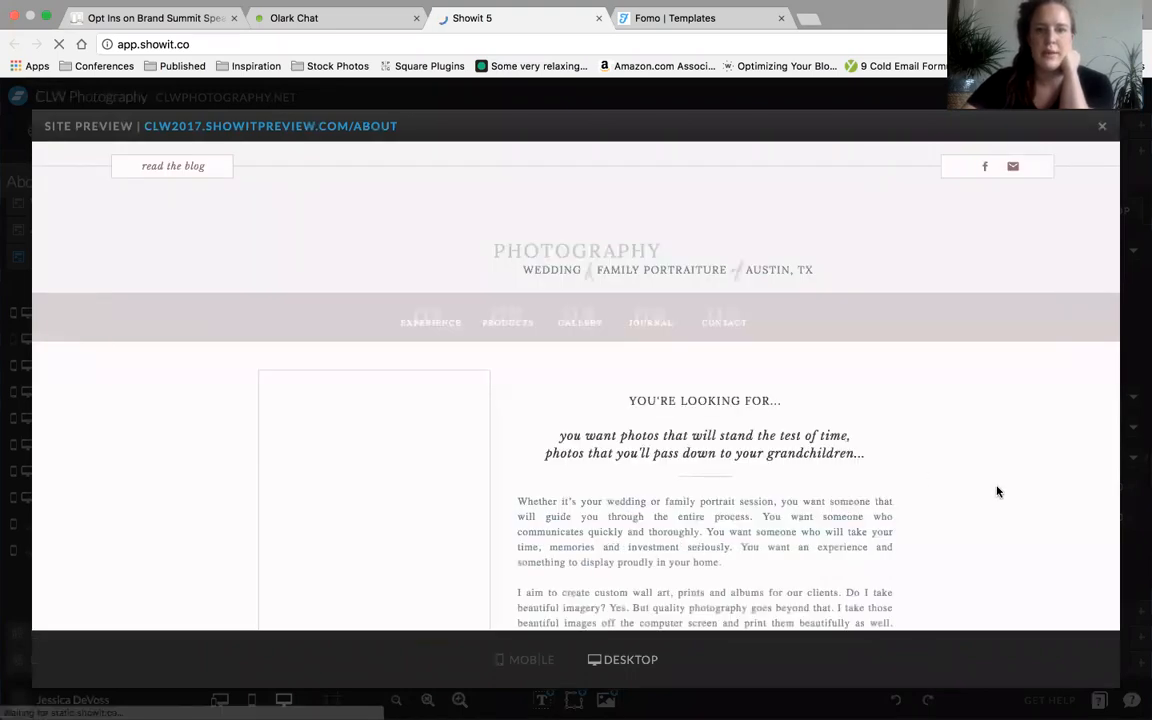
scroll(997, 491, down, 10)
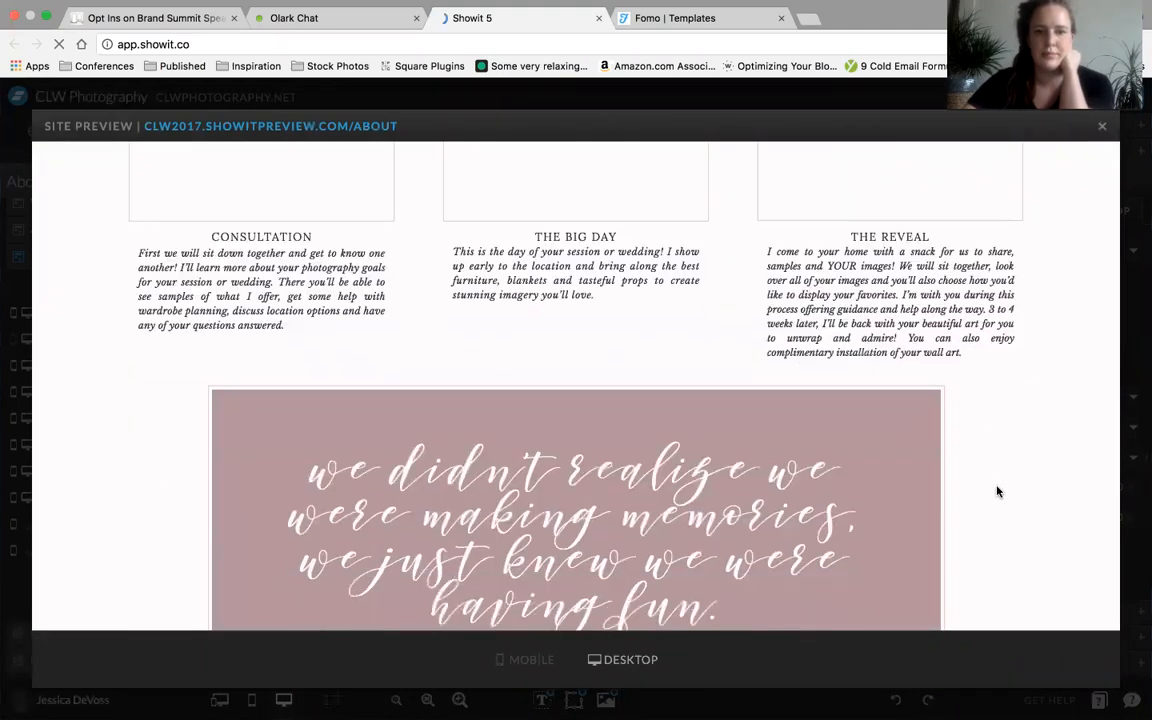
scroll(997, 491, down, 10)
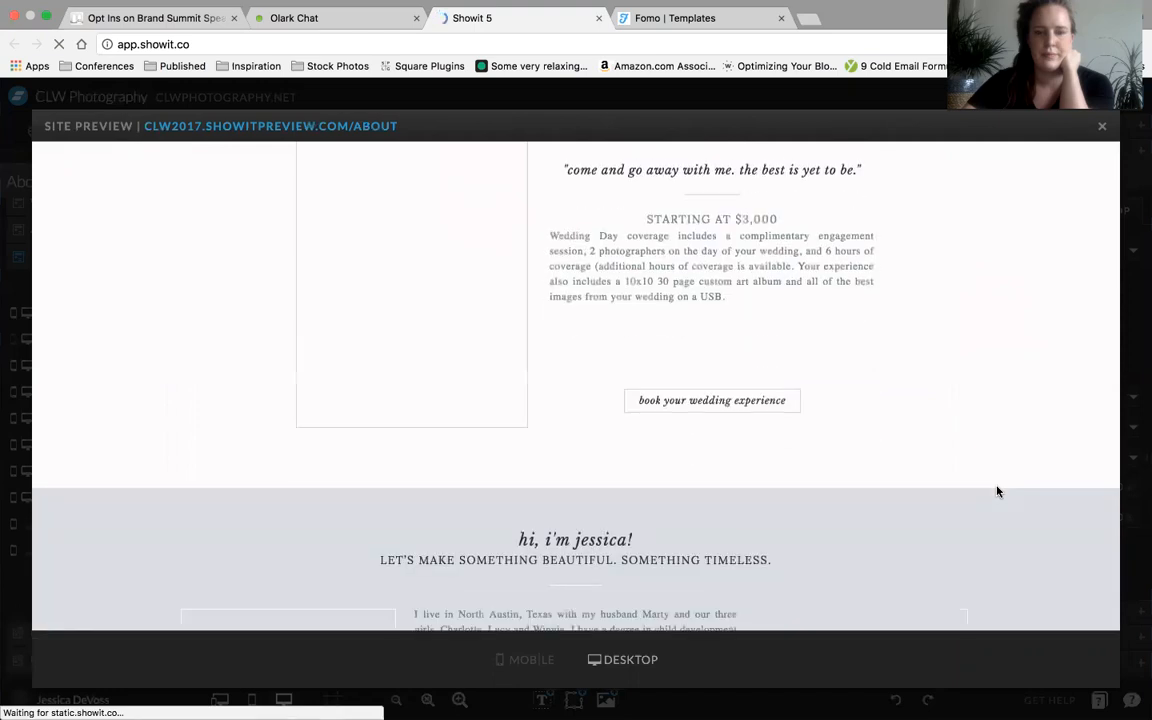
scroll(997, 491, down, 10)
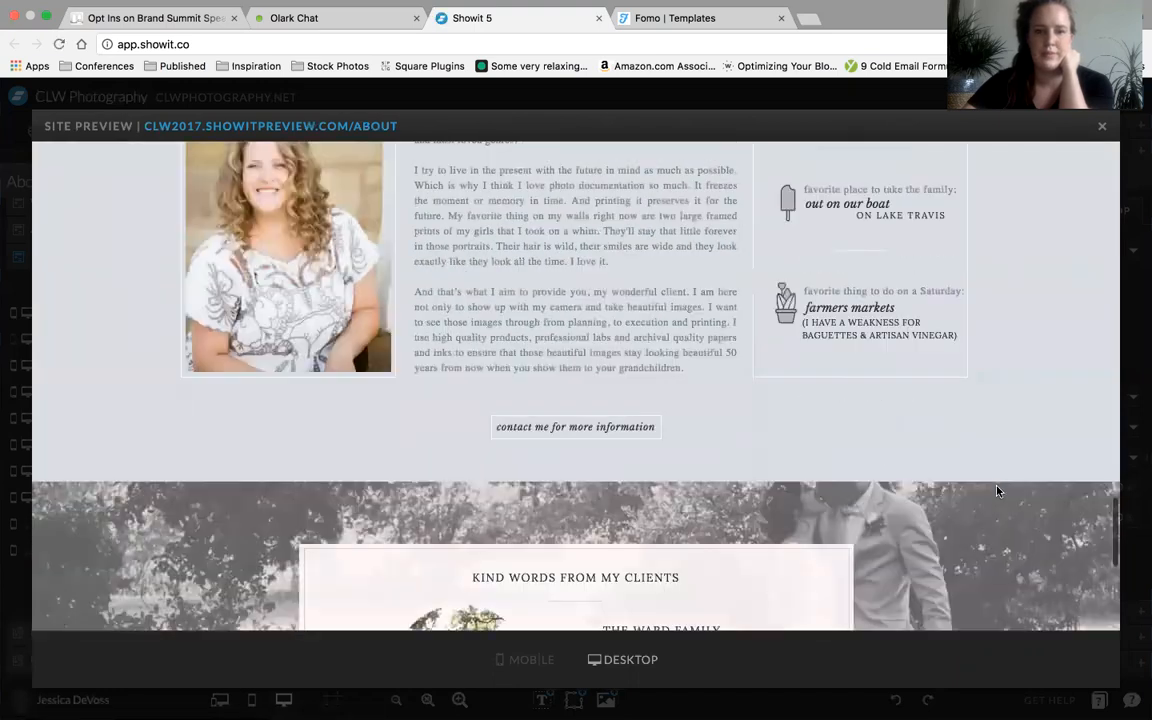
scroll(997, 491, down, 5)
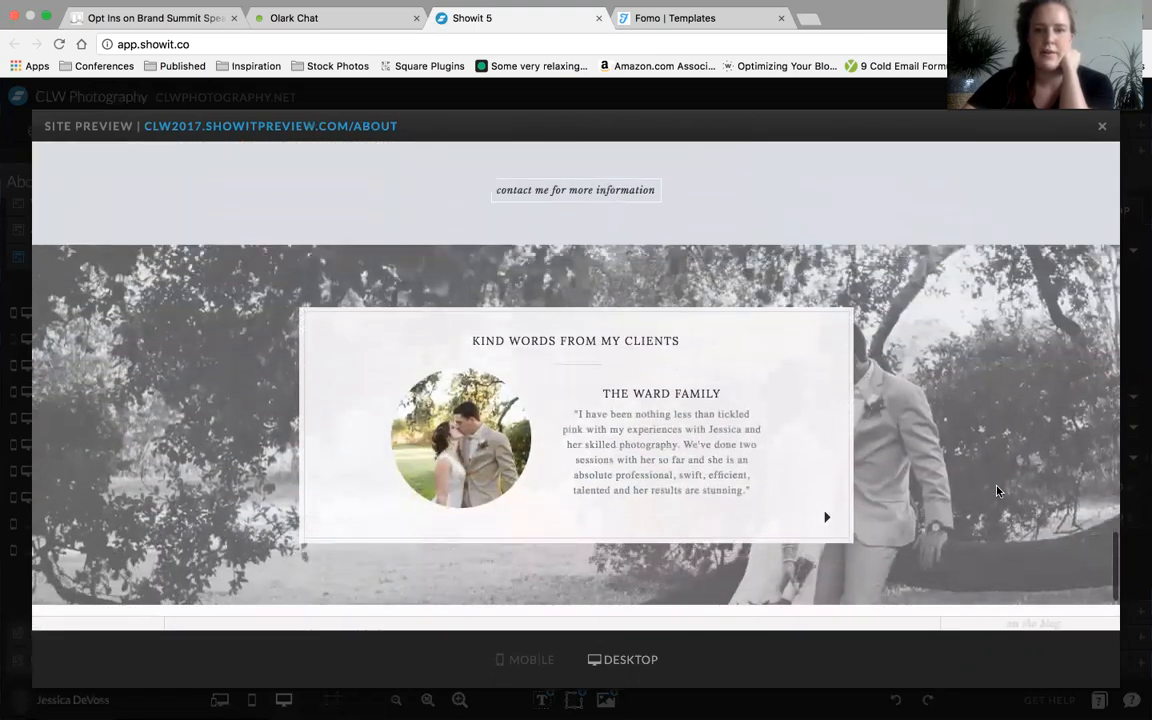
scroll(997, 491, down, 4)
scroll(997, 491, up, 6)
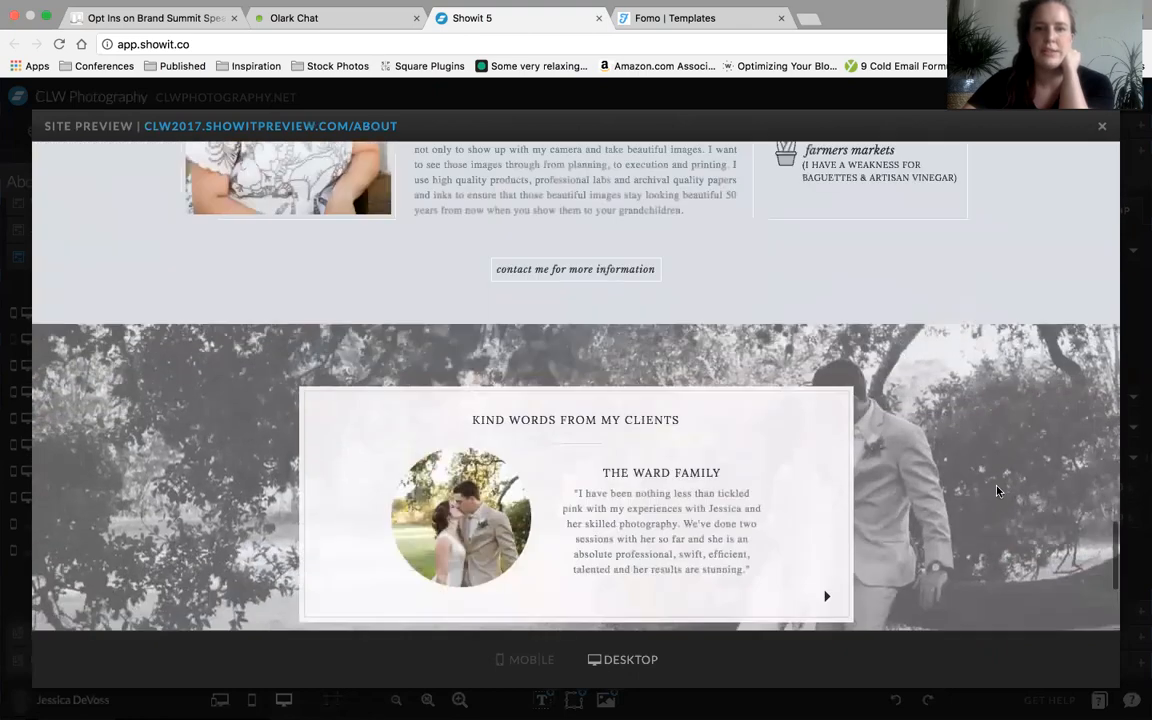
scroll(997, 491, up, 7)
scroll(997, 491, down, 6)
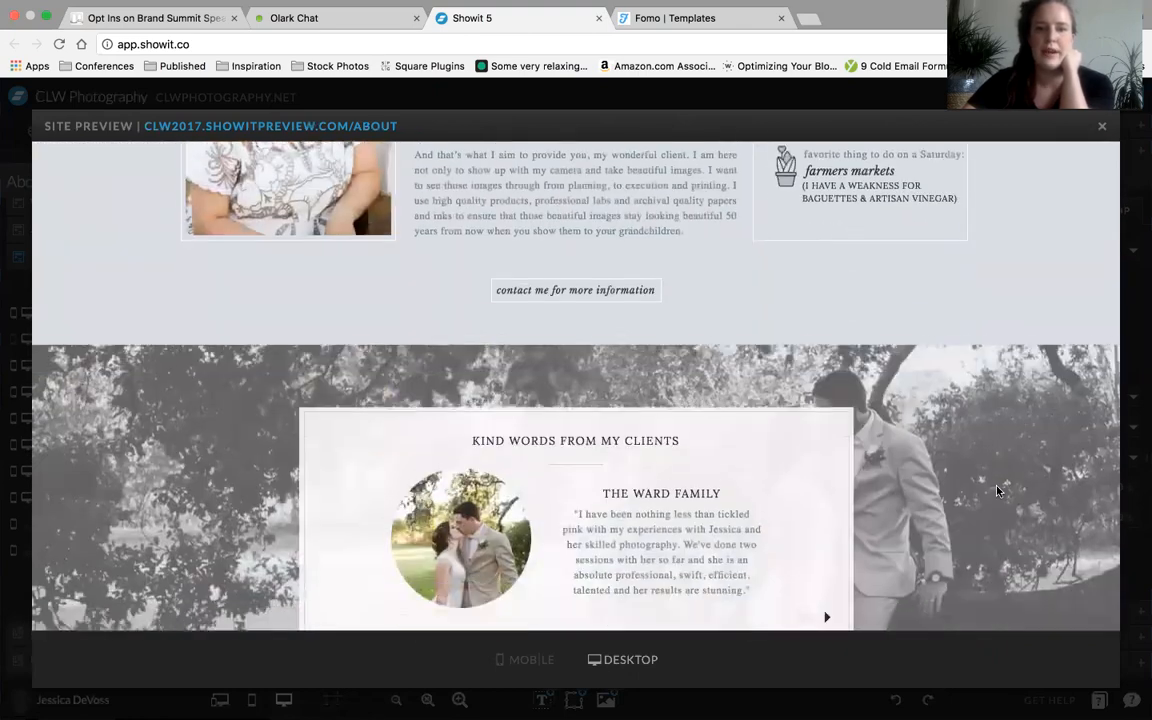
scroll(997, 491, down, 5)
scroll(997, 491, up, 6)
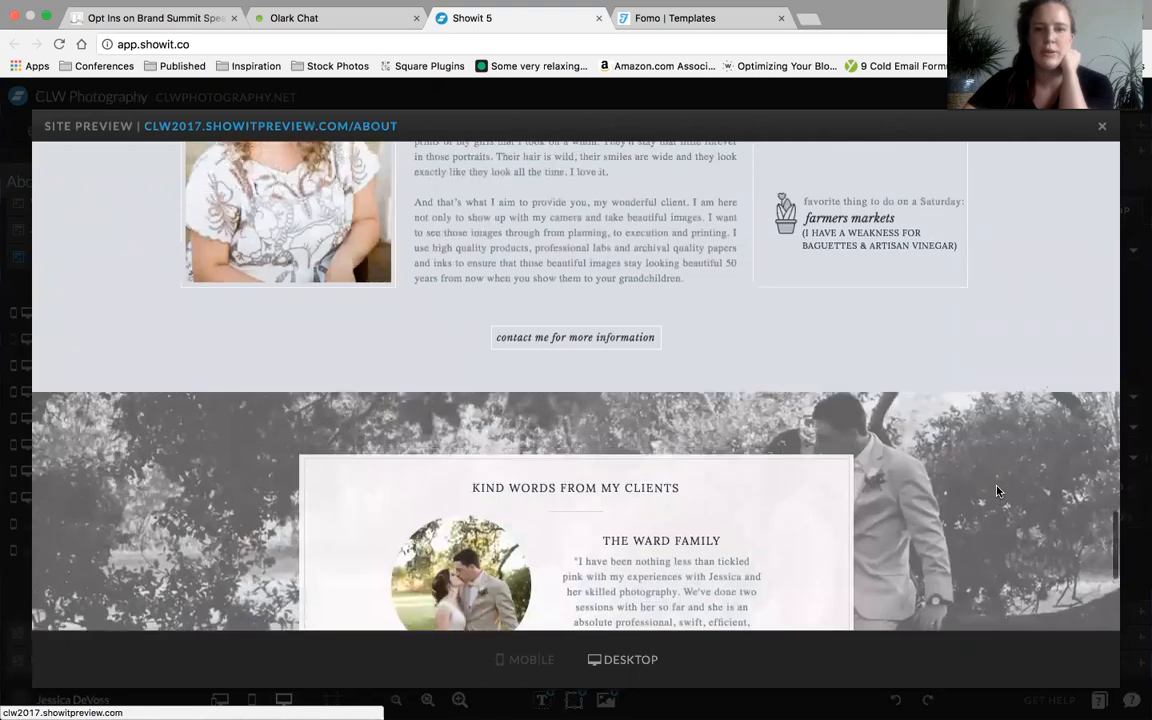
scroll(997, 491, down, 3)
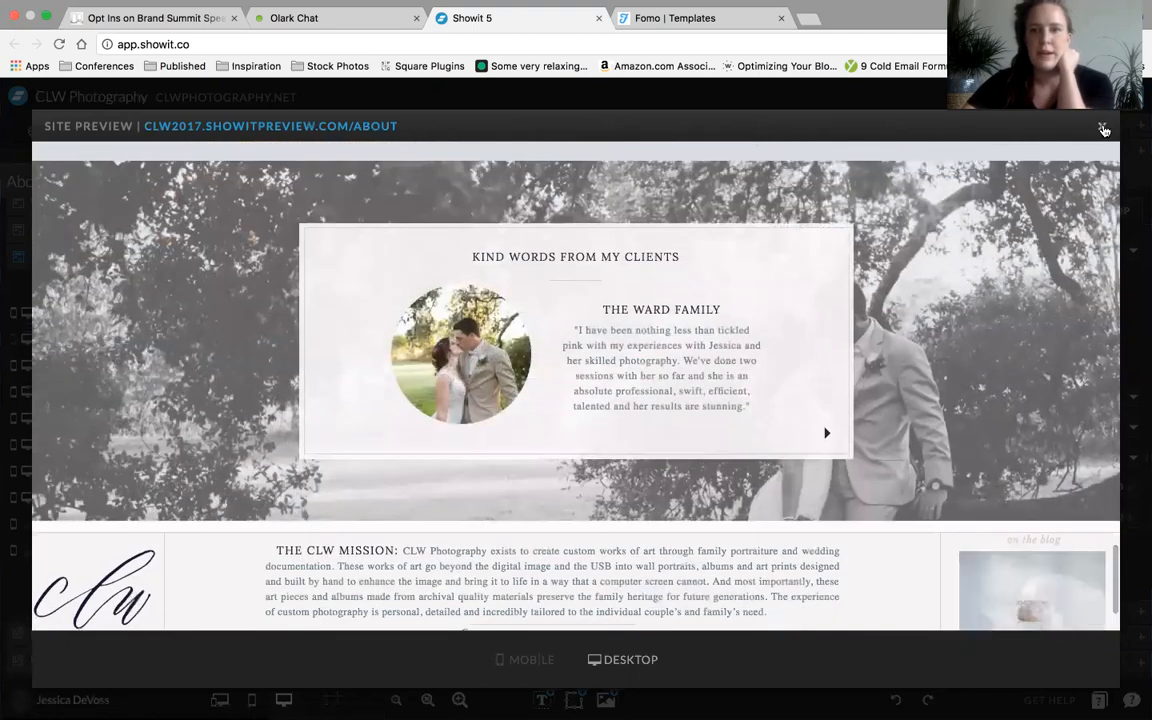
click(1103, 129)
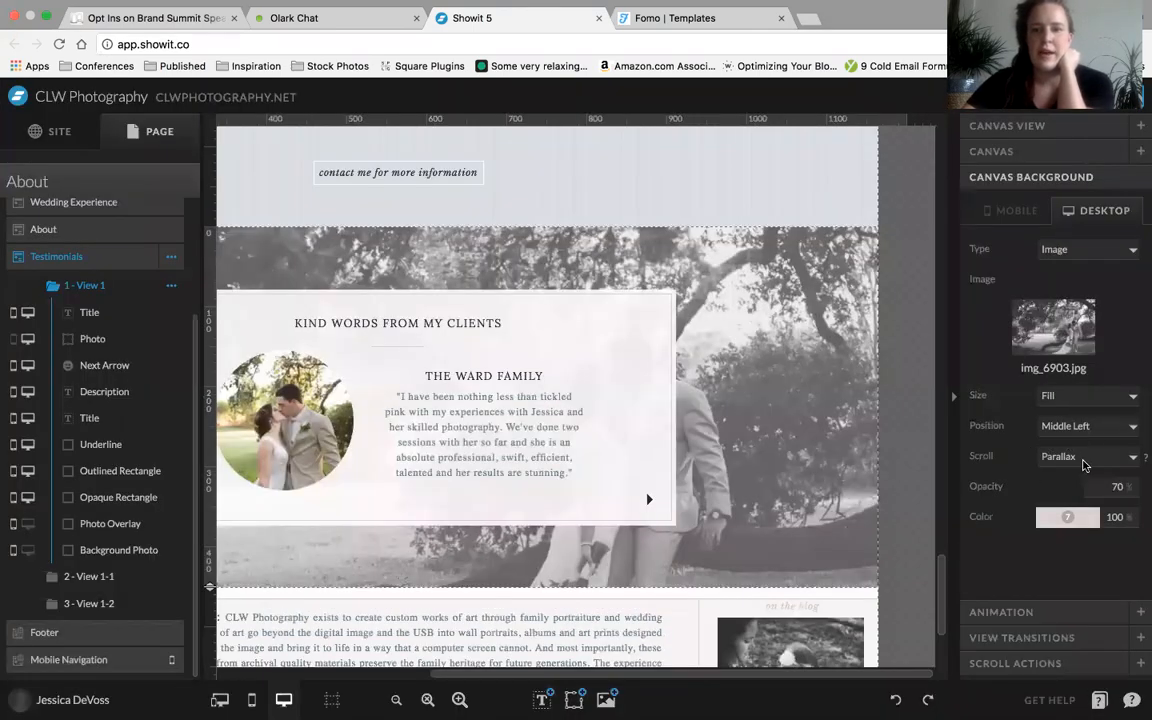
Try the Fixed scroll behavior for the Testimonials background image
click(1084, 465)
click(1075, 460)
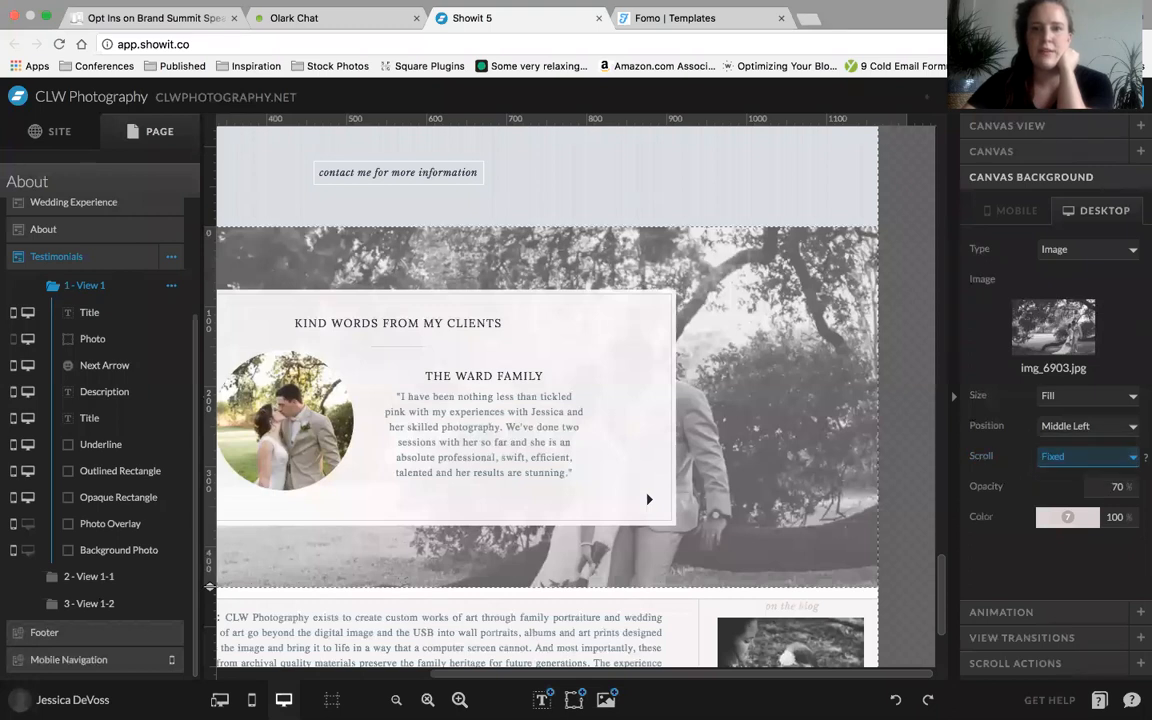
click(701, 354)
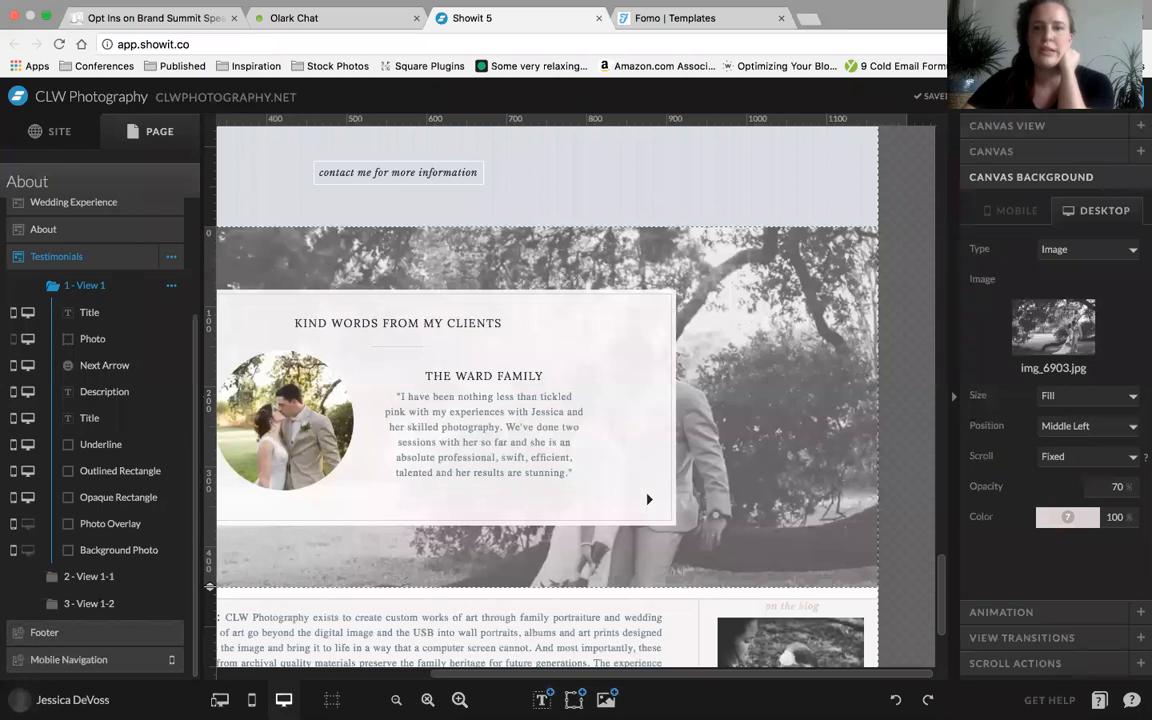
Preview the About page on desktop, examine how the fixed Testimonials background behaves while scrolling, and close the preview
click(1022, 96)
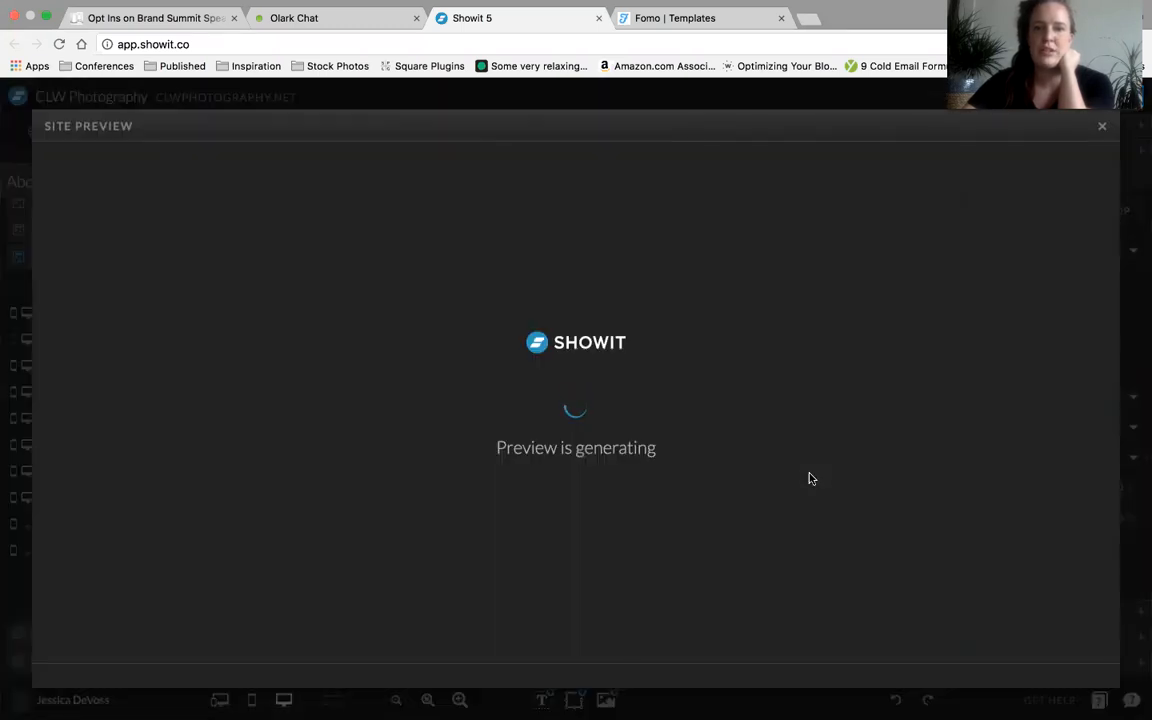
scroll(810, 479, down, 5)
scroll(810, 479, down, 11)
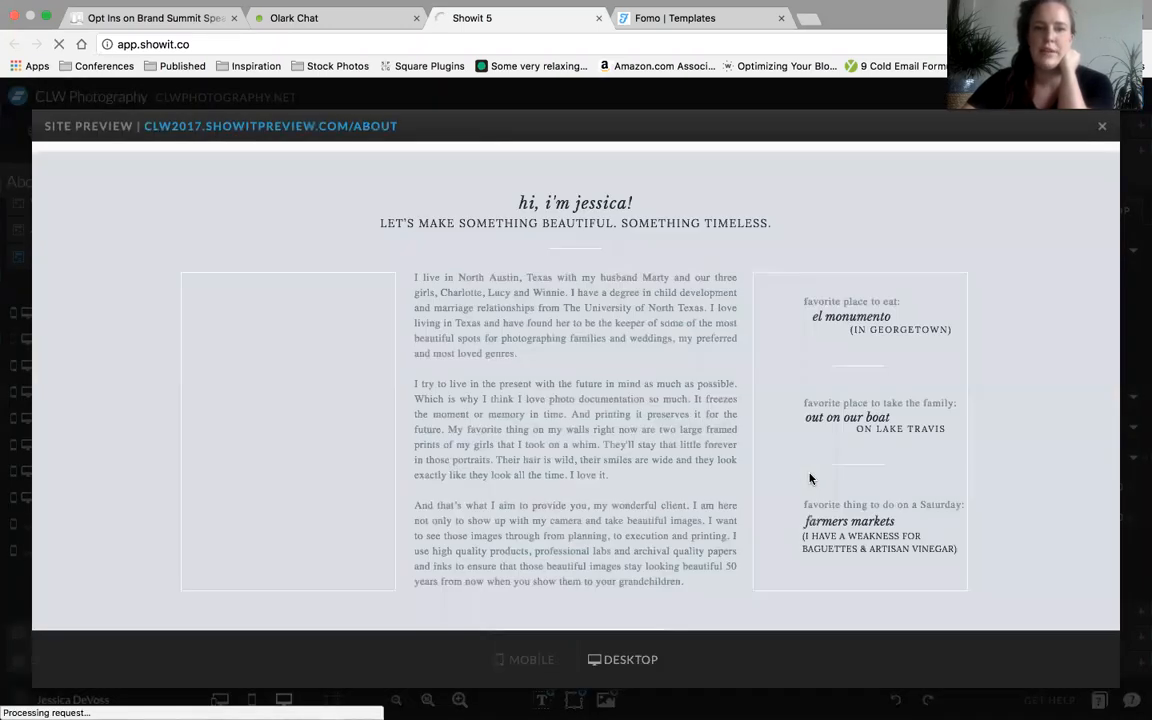
scroll(810, 479, up, 3)
scroll(810, 479, down, 2)
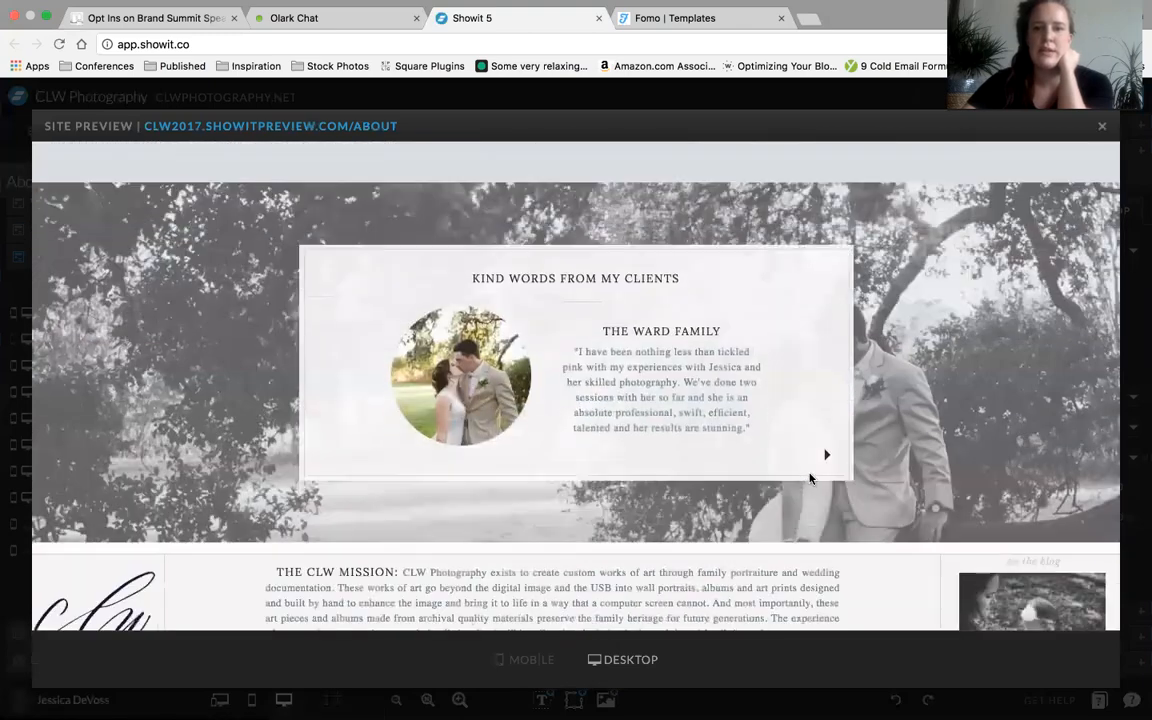
scroll(810, 479, up, 3)
scroll(810, 479, down, 4)
scroll(810, 479, up, 3)
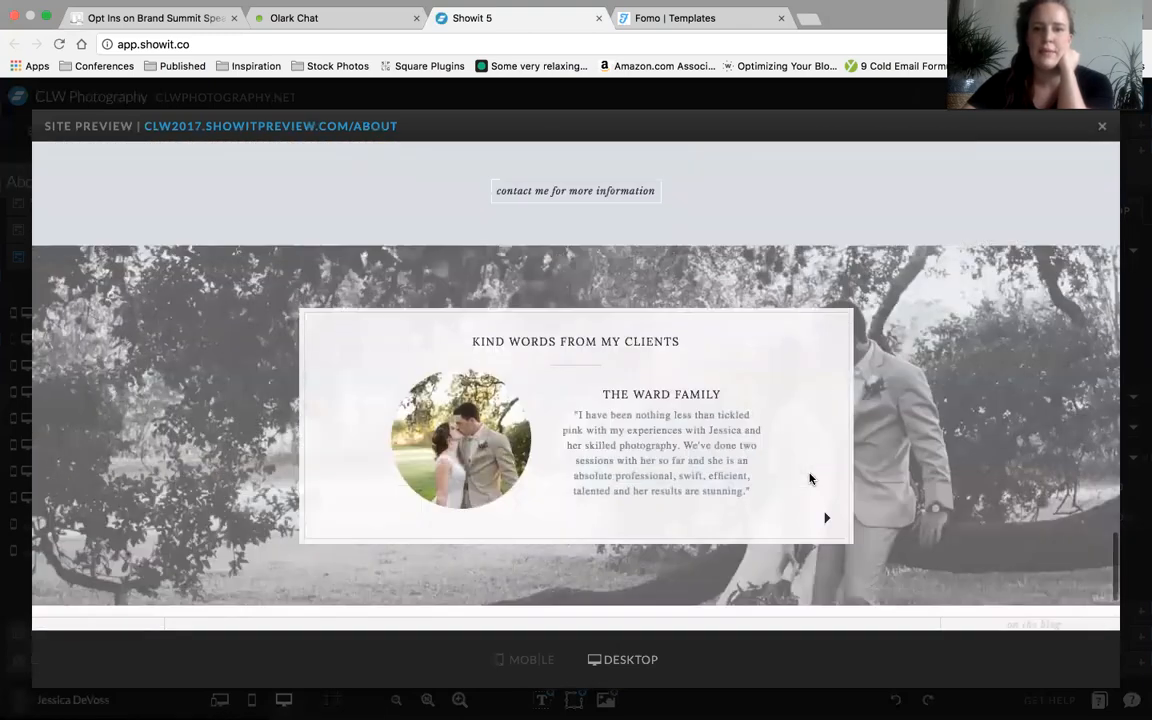
scroll(810, 479, down, 3)
scroll(810, 479, up, 3)
scroll(810, 479, down, 4)
scroll(810, 475, up, 5)
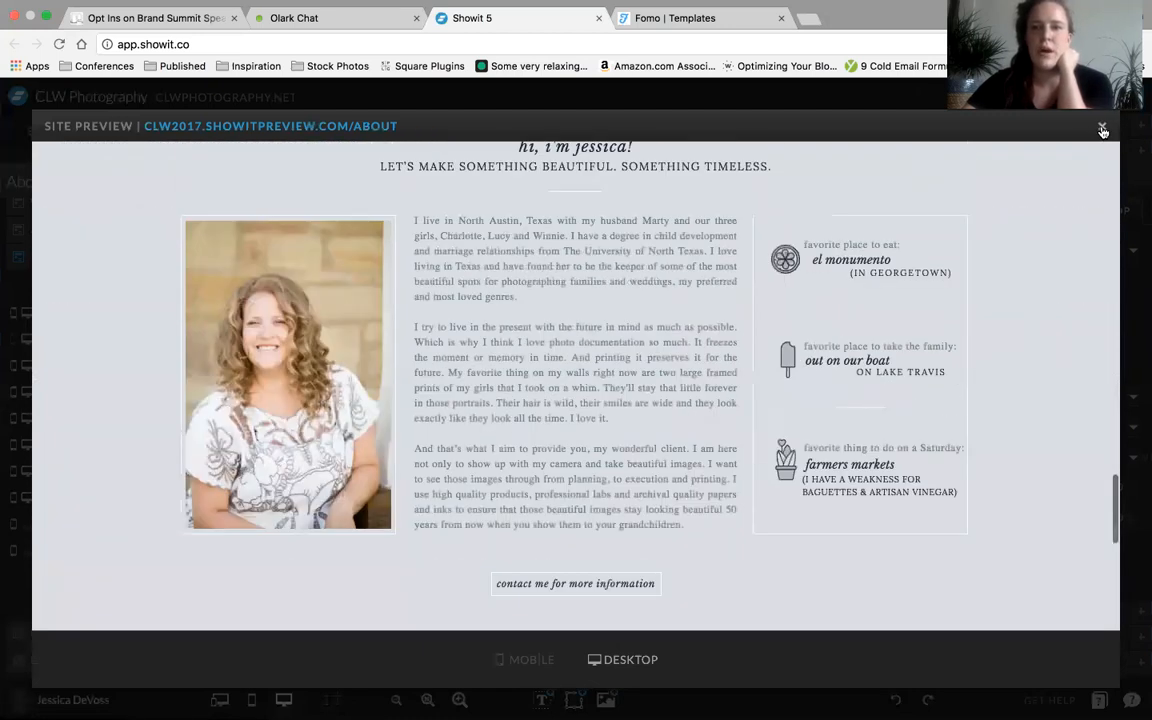
click(1102, 130)
Set the Testimonials background image to Scroll with page, check its movement in the desktop preview, and close the preview
click(1069, 468)
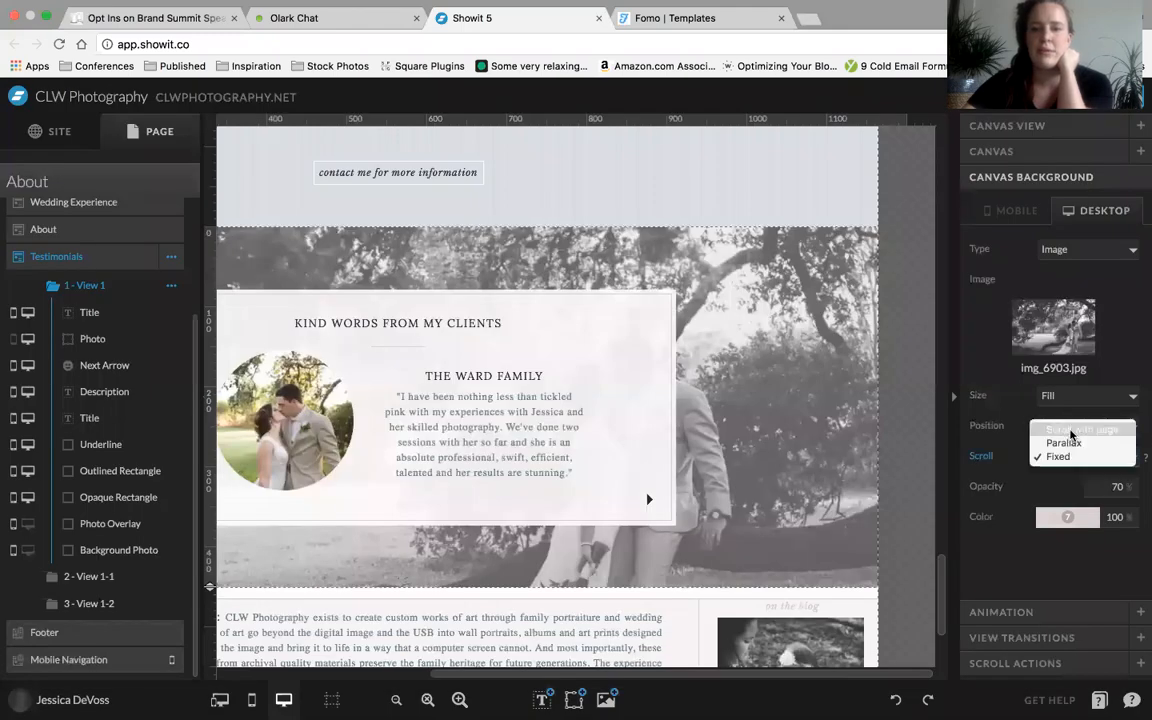
click(1065, 430)
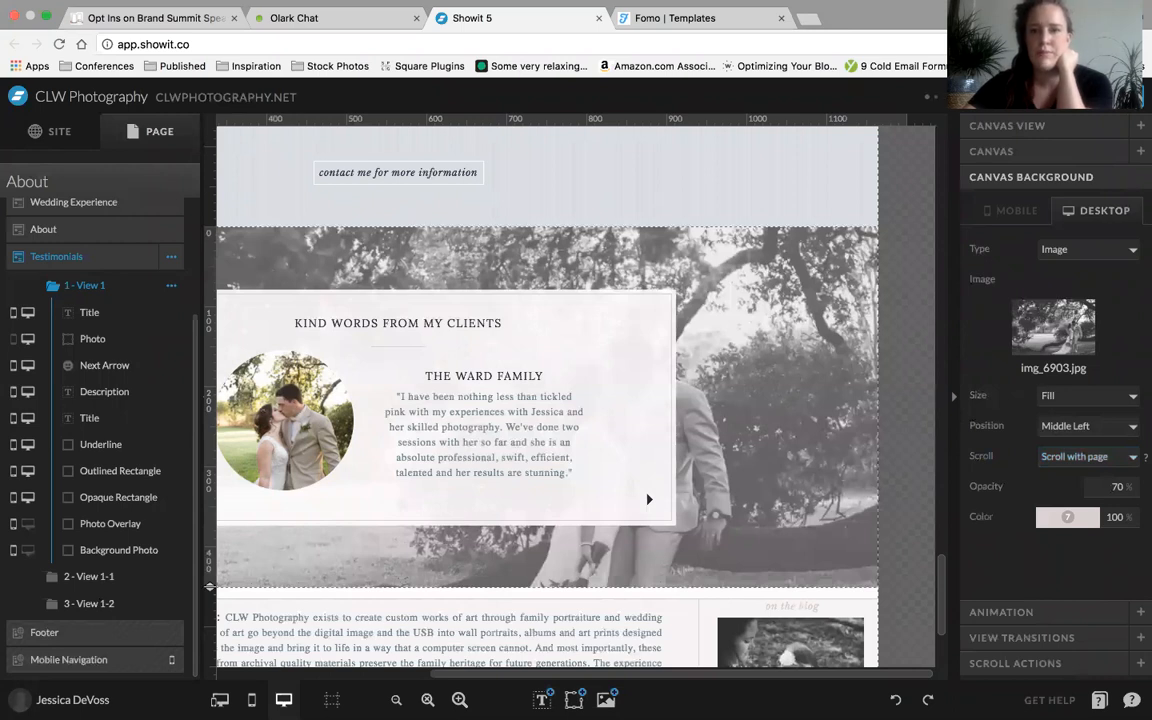
click(1030, 97)
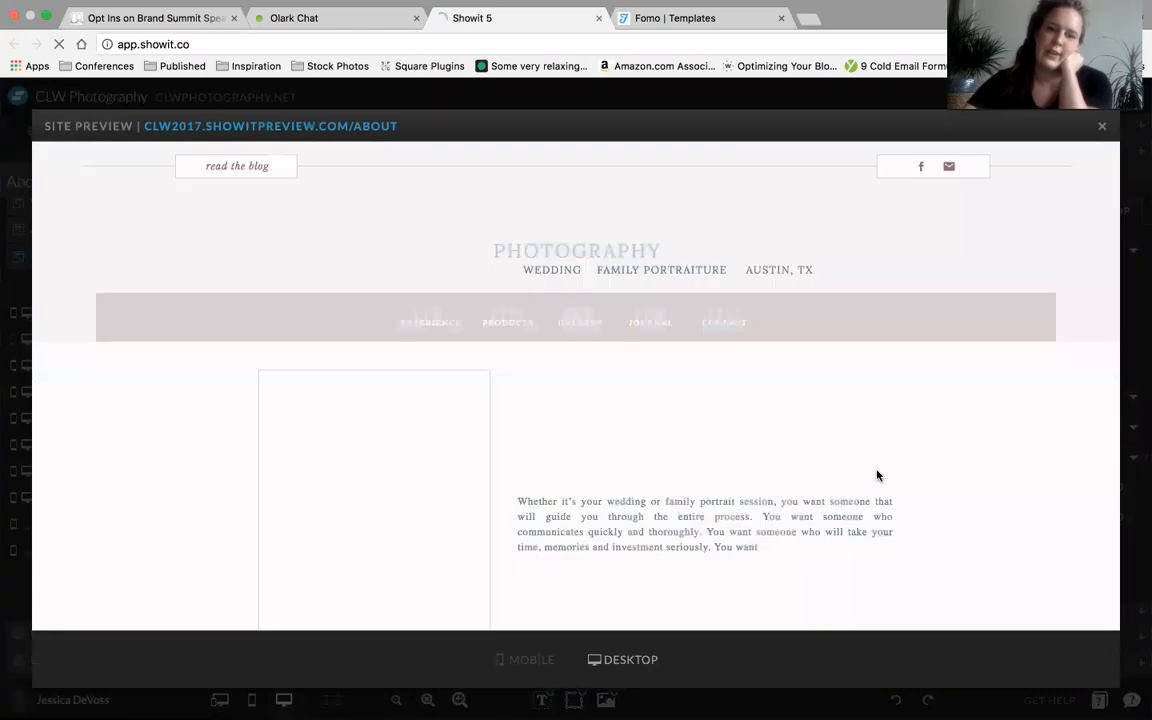
scroll(877, 476, down, 15)
scroll(877, 476, up, 5)
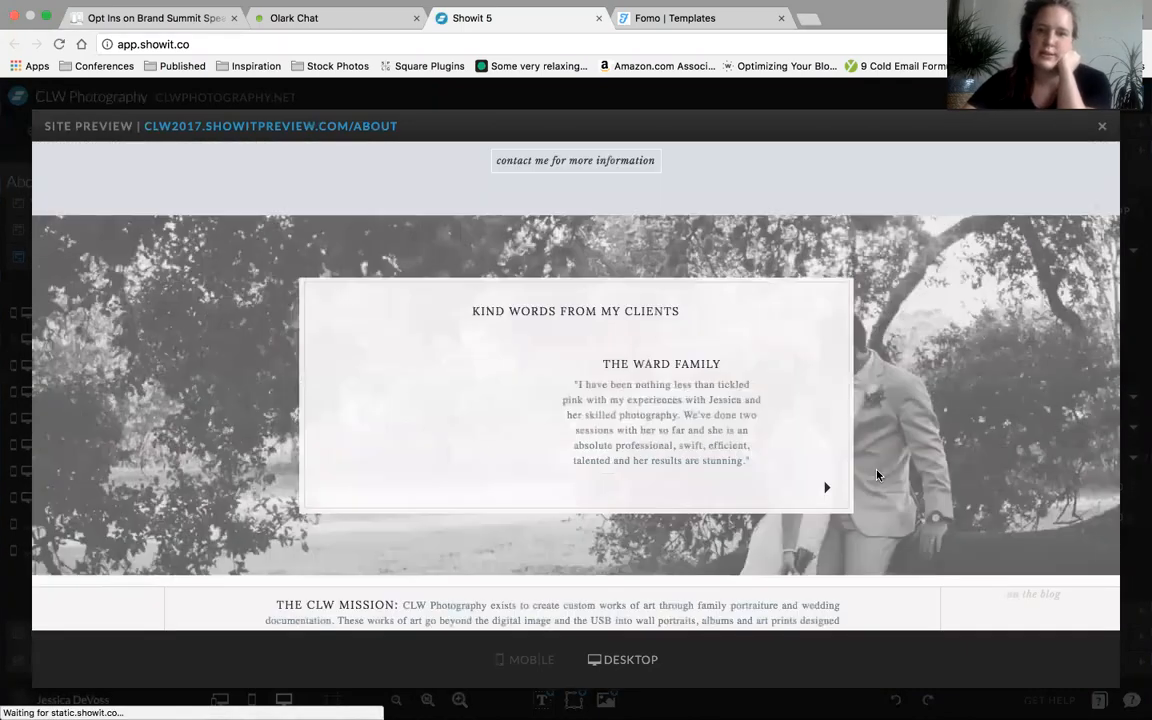
scroll(877, 476, down, 3)
scroll(877, 476, up, 3)
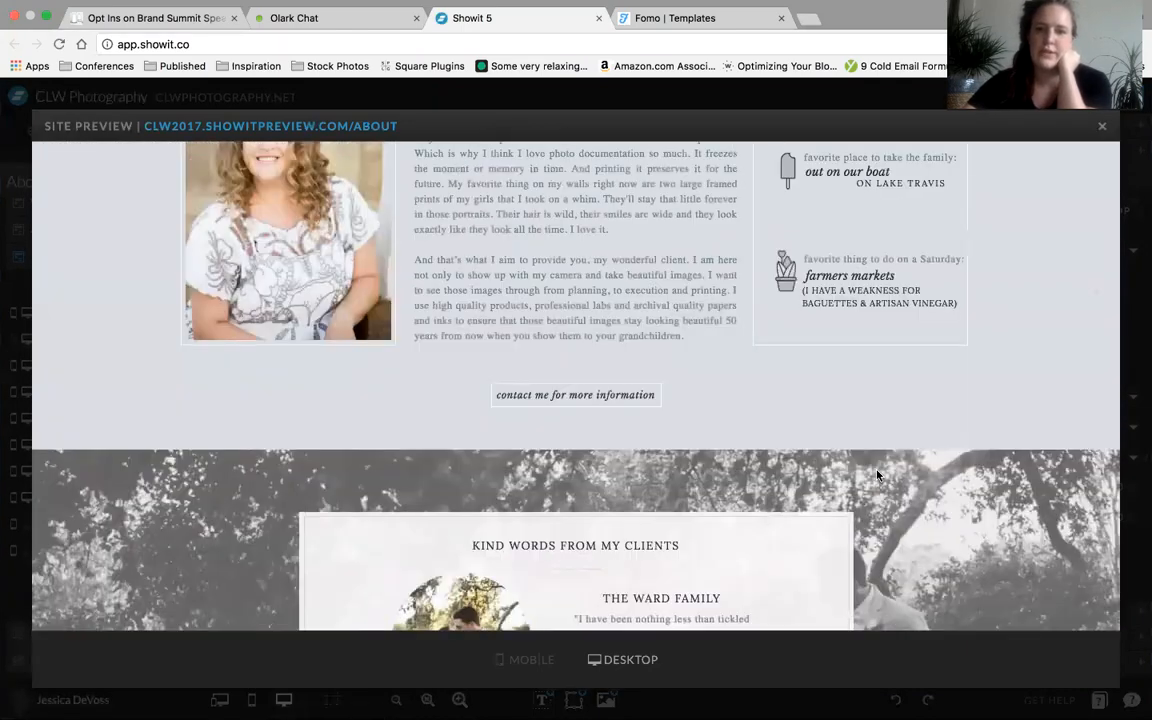
scroll(877, 476, down, 4)
click(1105, 129)
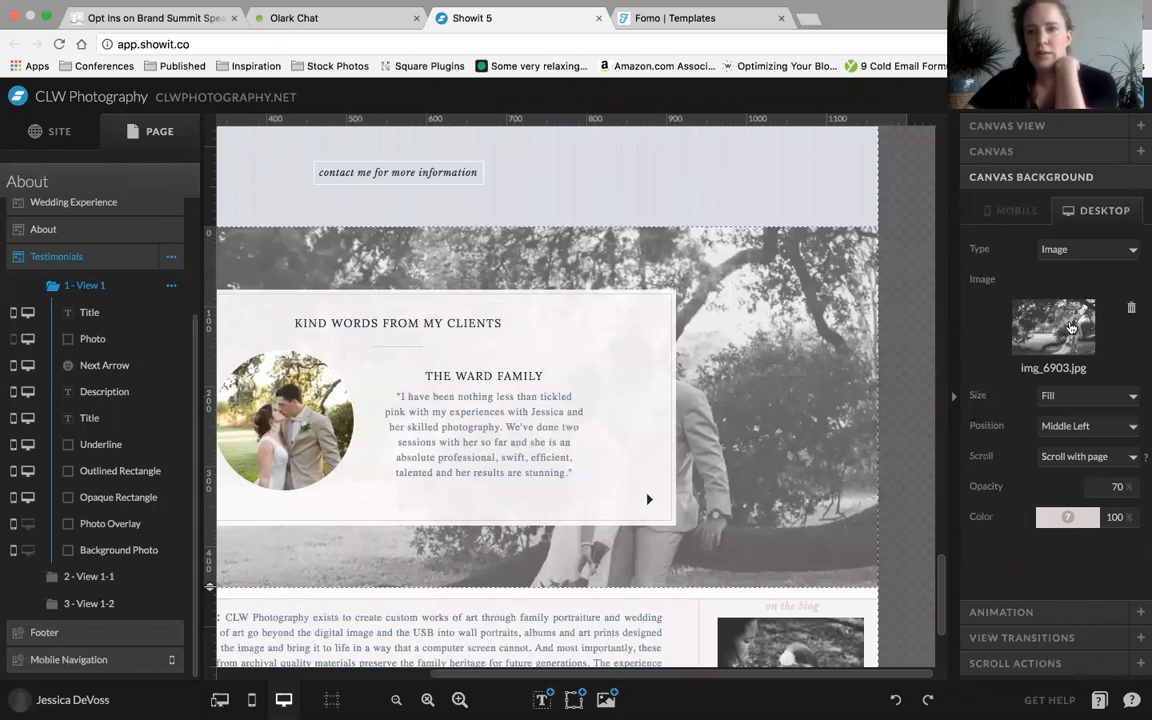
Set the Testimonials canvas background type to Color and show the Background Photo element on desktop in View 1
click(1082, 250)
click(1060, 236)
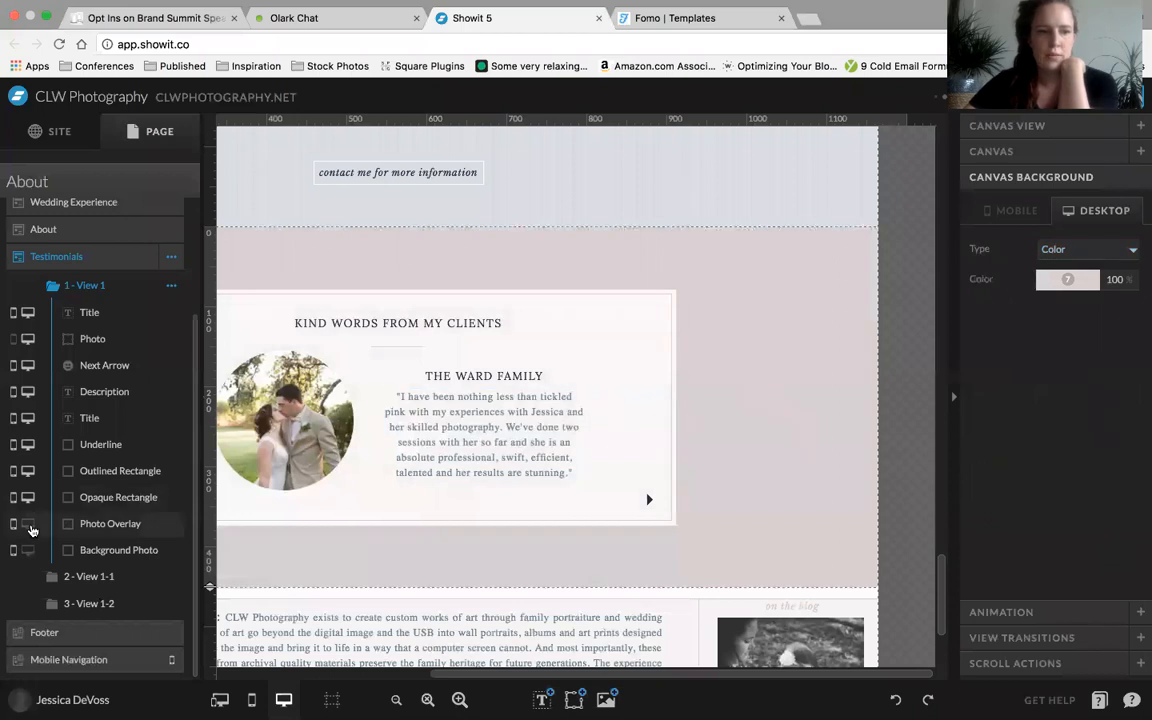
click(27, 551)
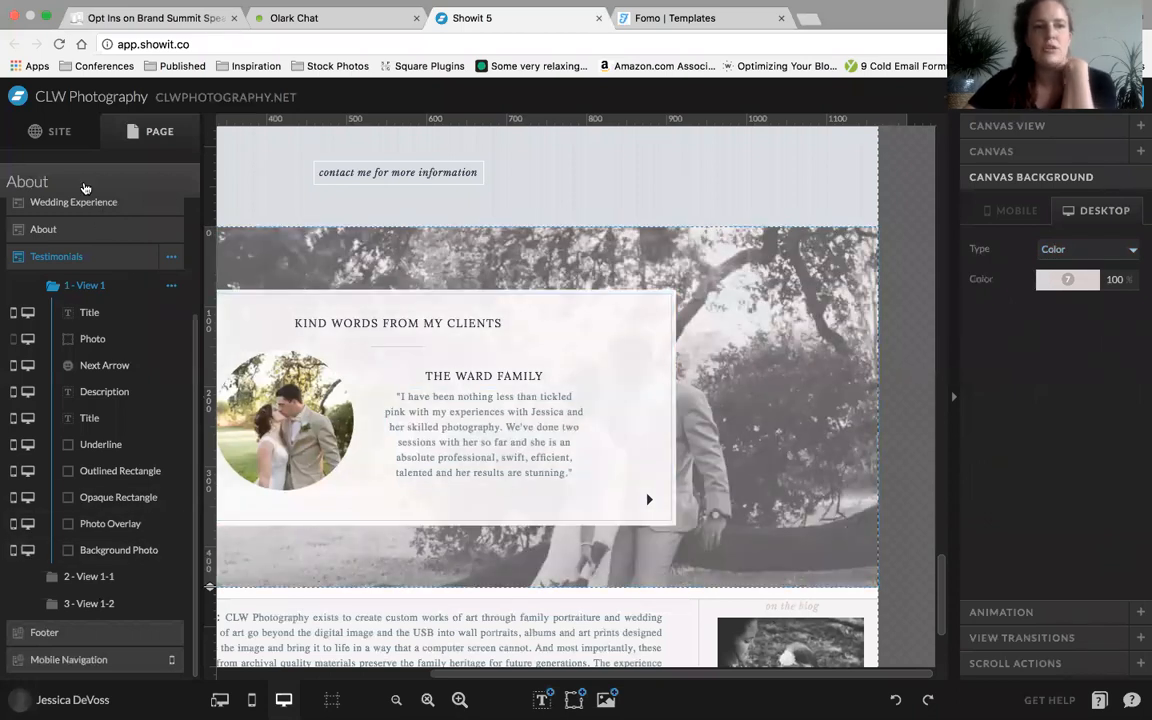
Open the About page's background settings, review the type and color options, and leave the color selection without changing it
click(62, 135)
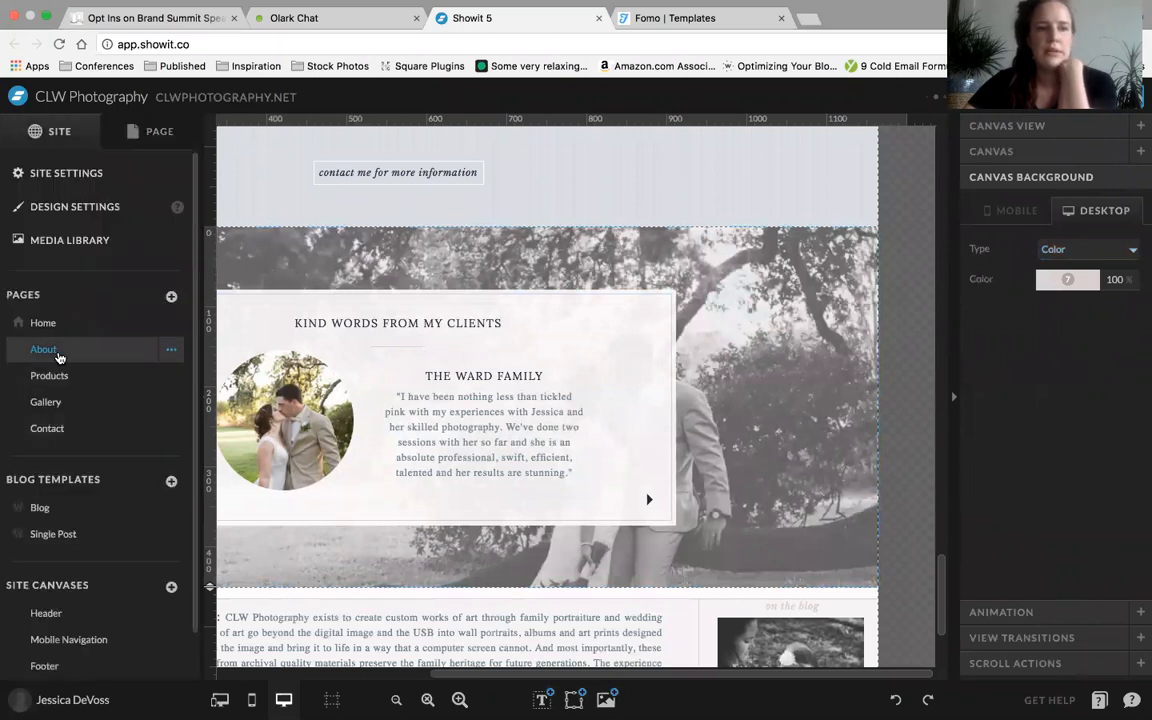
click(58, 353)
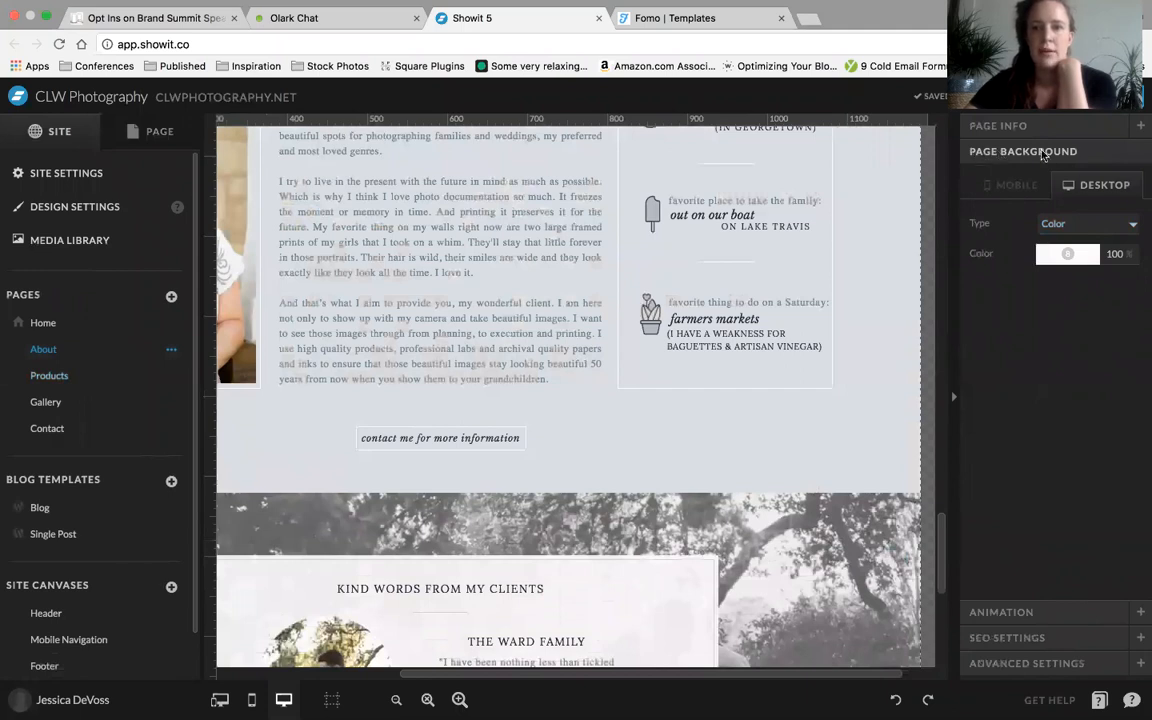
click(1077, 224)
click(1062, 224)
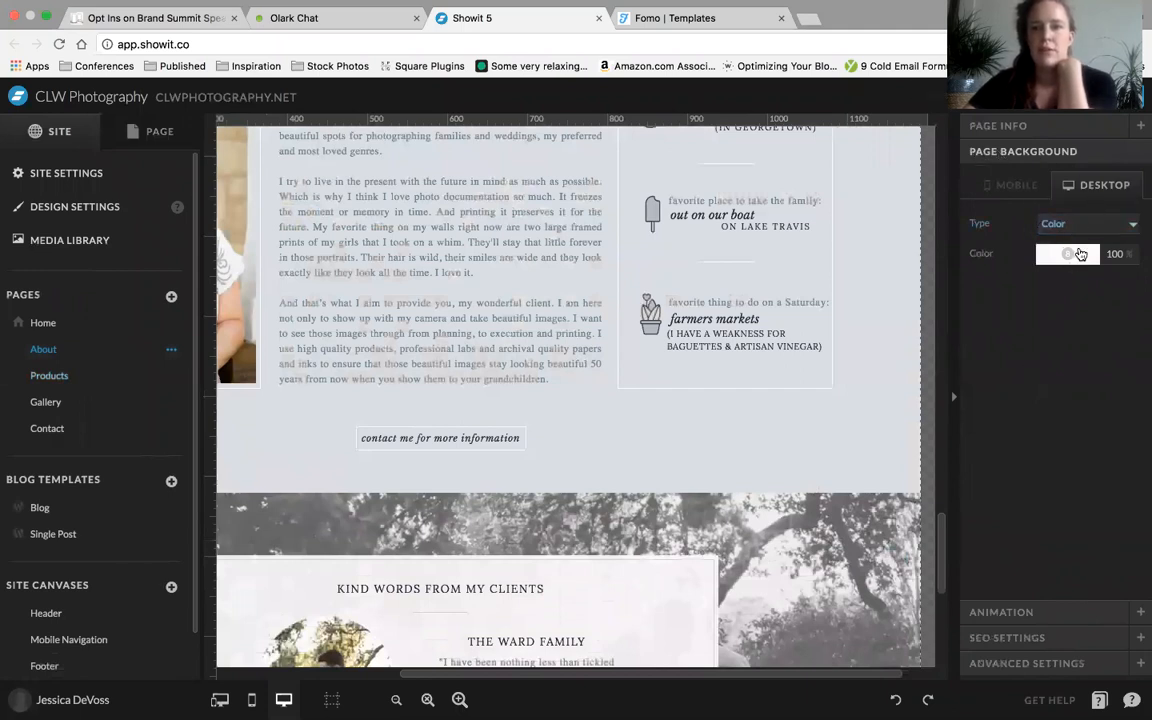
click(1071, 255)
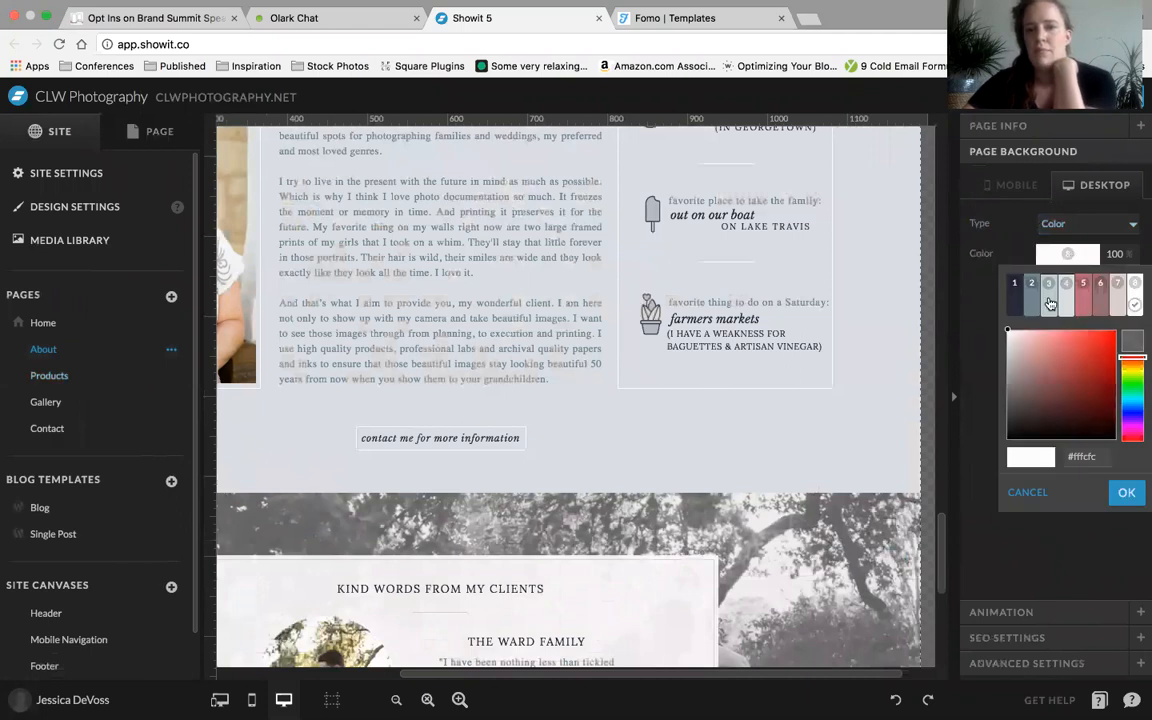
click(981, 293)
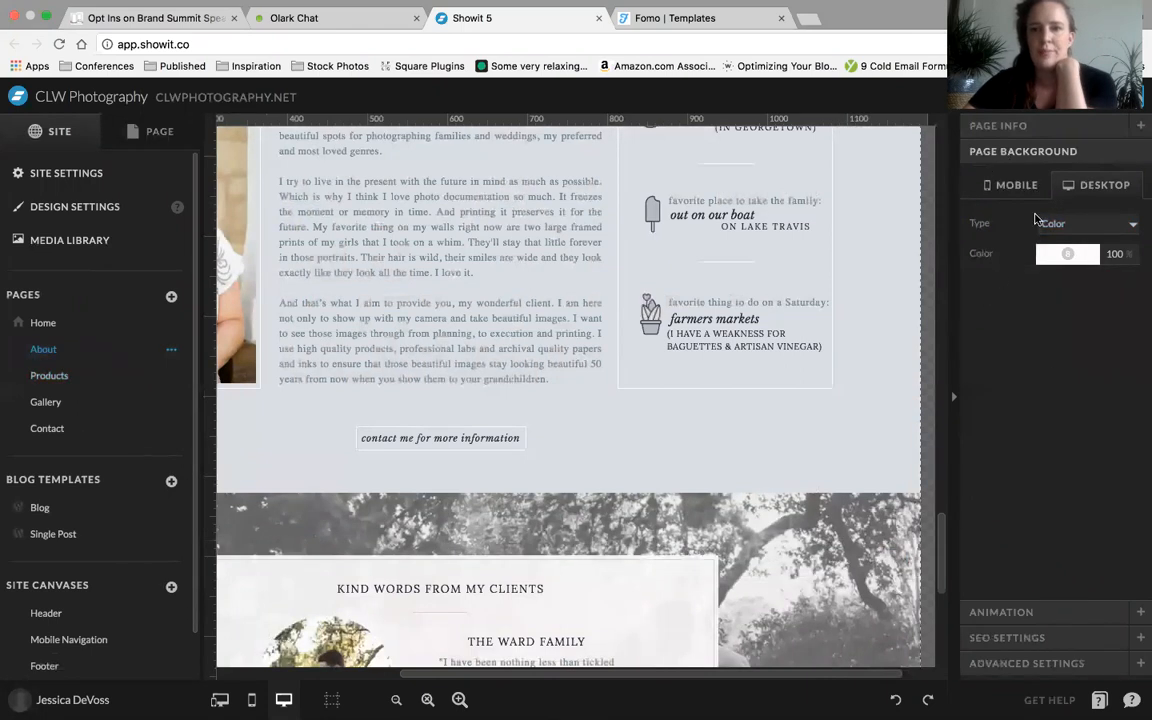
Review the About page's animation defaults and the available Default In types without choosing another one
click(1034, 613)
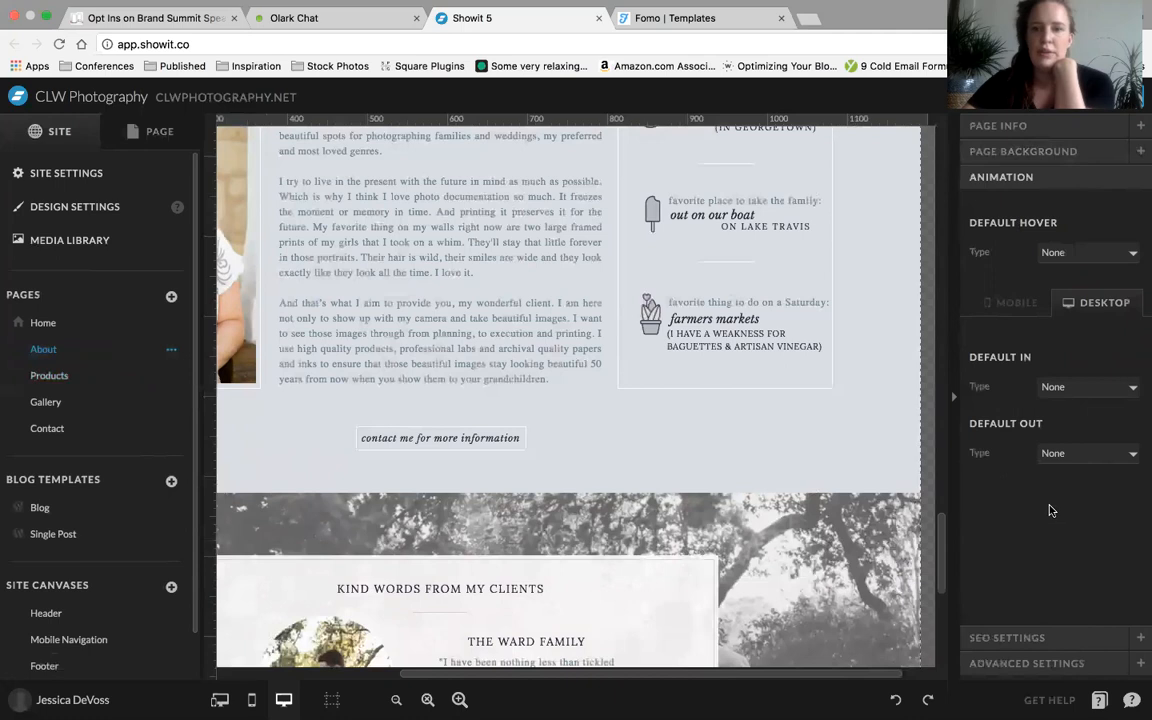
click(1112, 392)
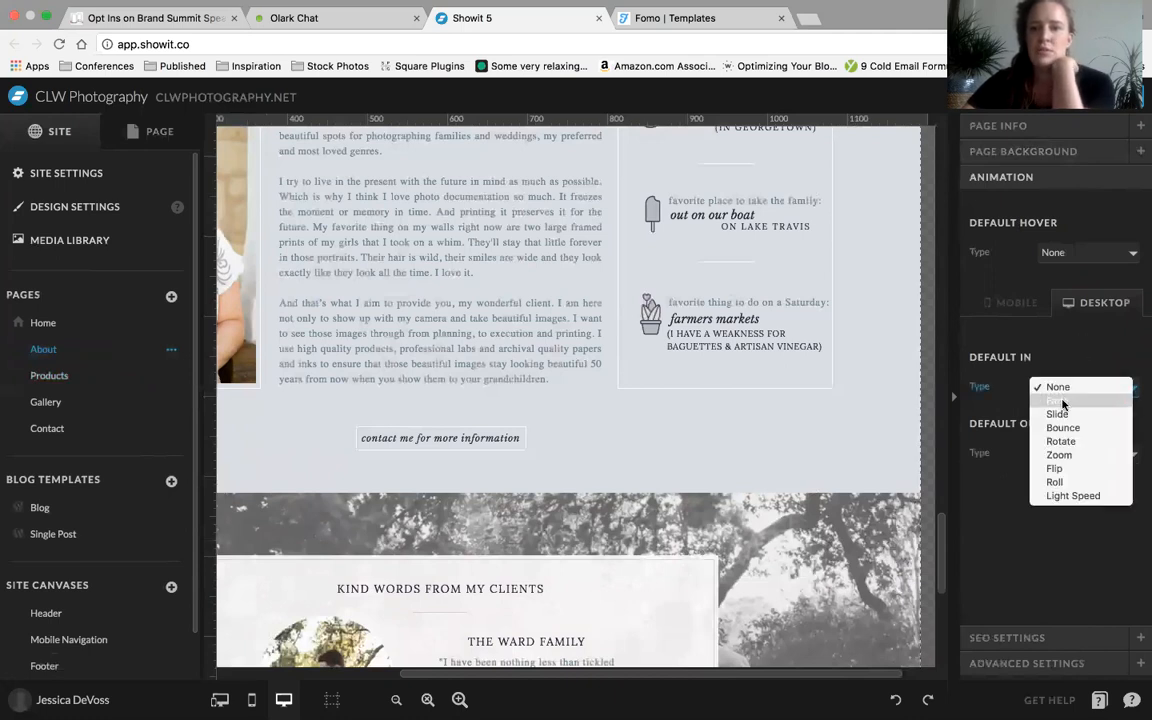
click(1070, 346)
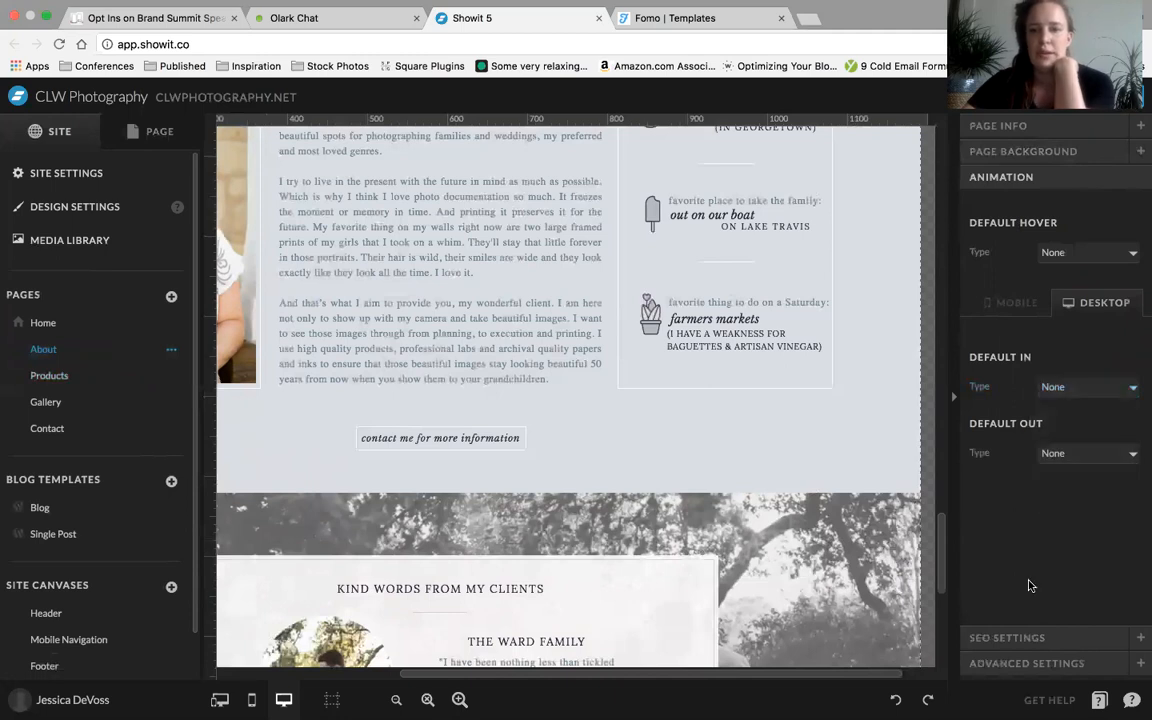
Open the About page's SEO settings and read the full SEO Title
click(1075, 644)
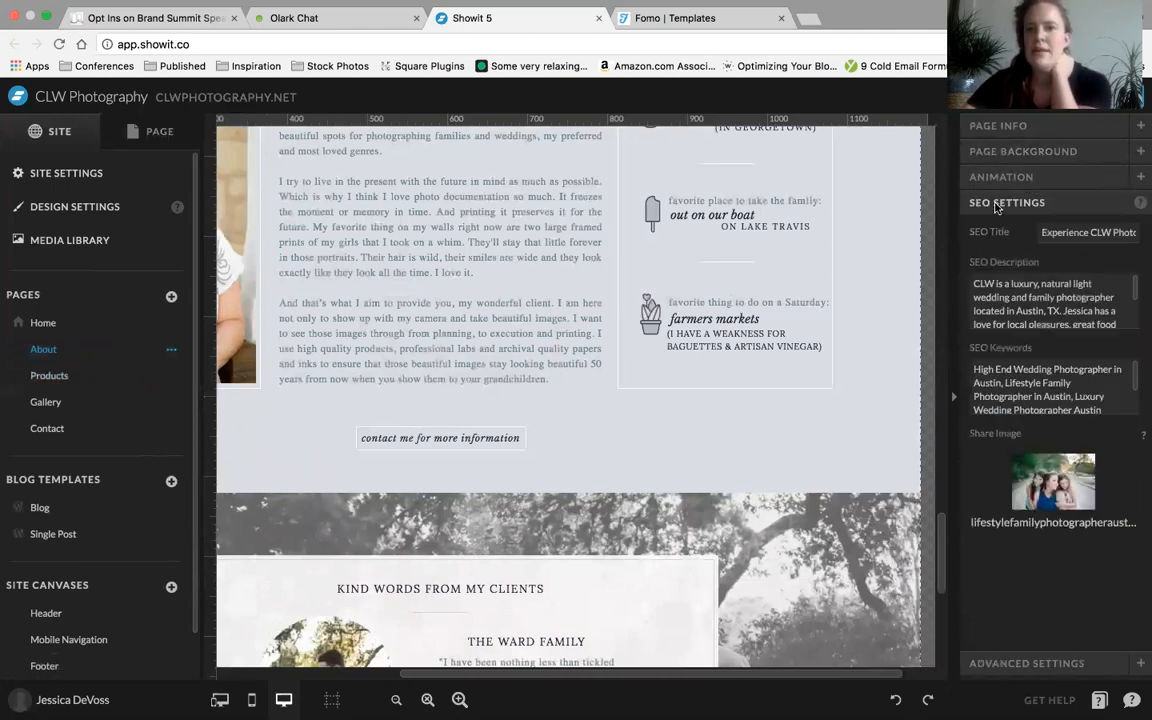
drag(1043, 232, 1133, 230)
click(1094, 232)
drag(1030, 241, 1043, 241)
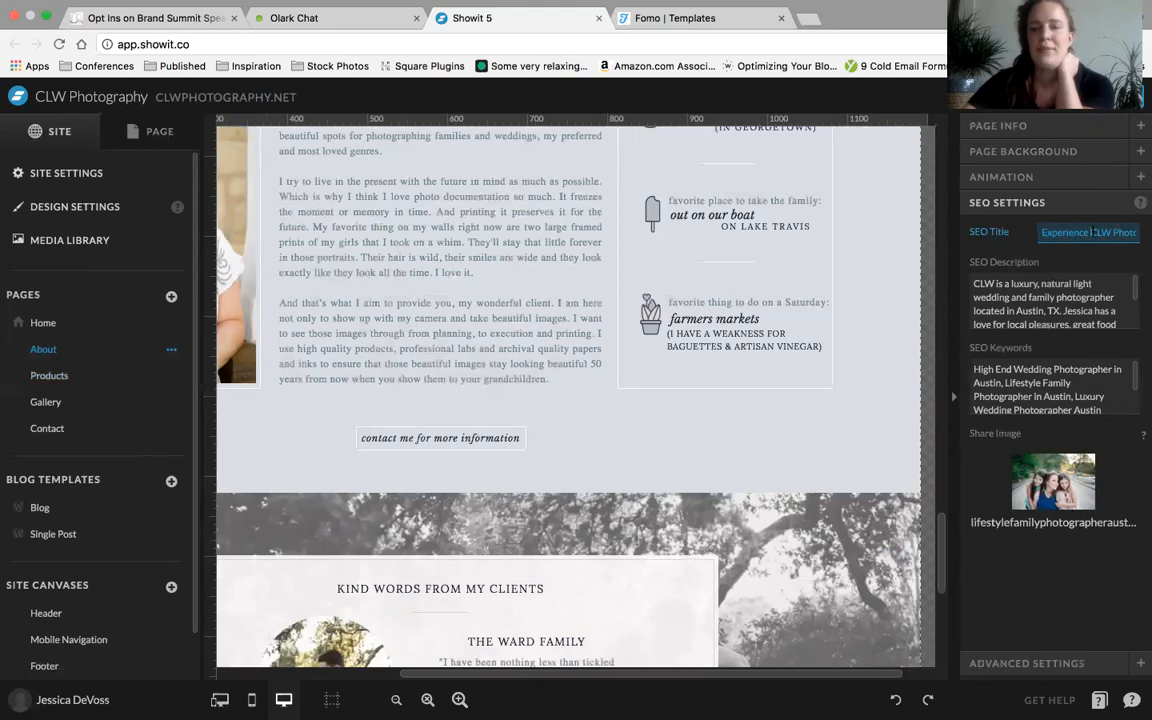
click(1031, 246)
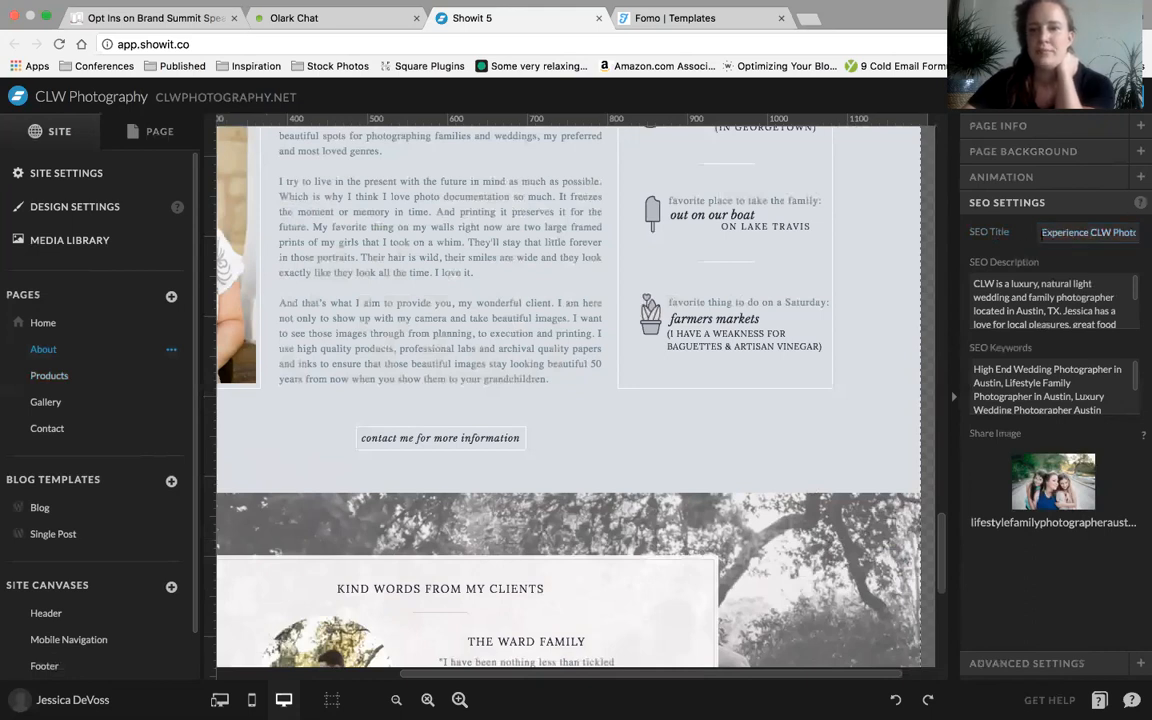
triple_click(1117, 229)
scroll(1123, 229, right, 2)
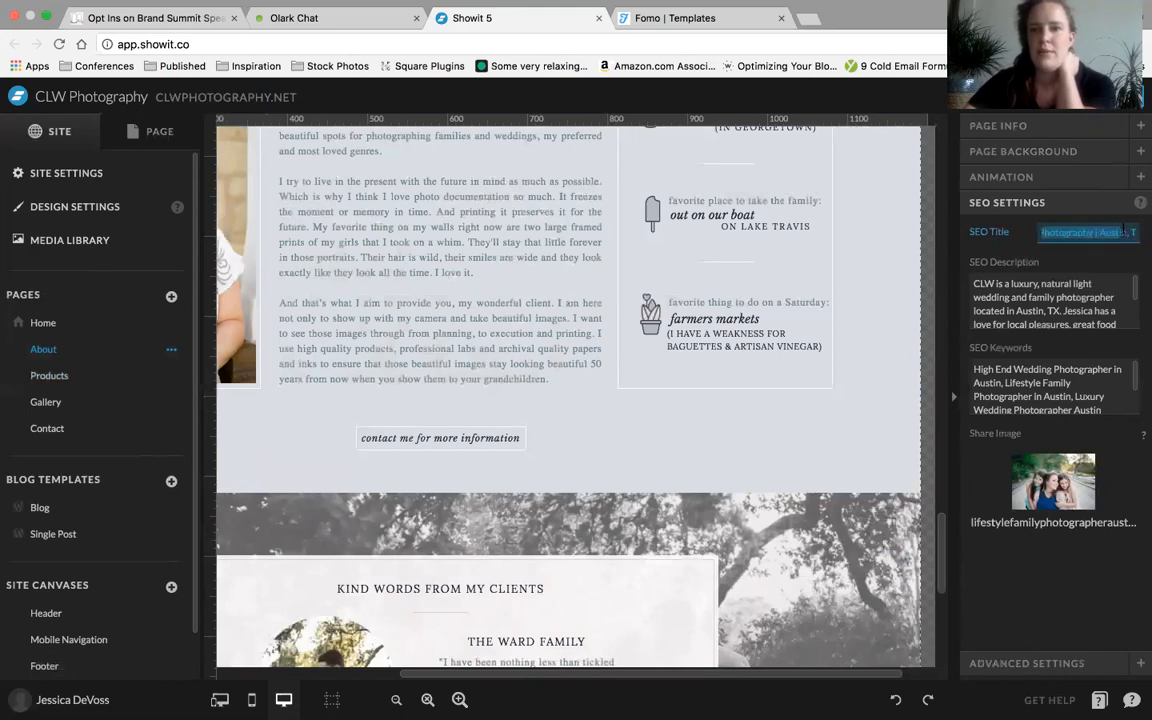
scroll(1119, 232, right, 3)
click(1072, 258)
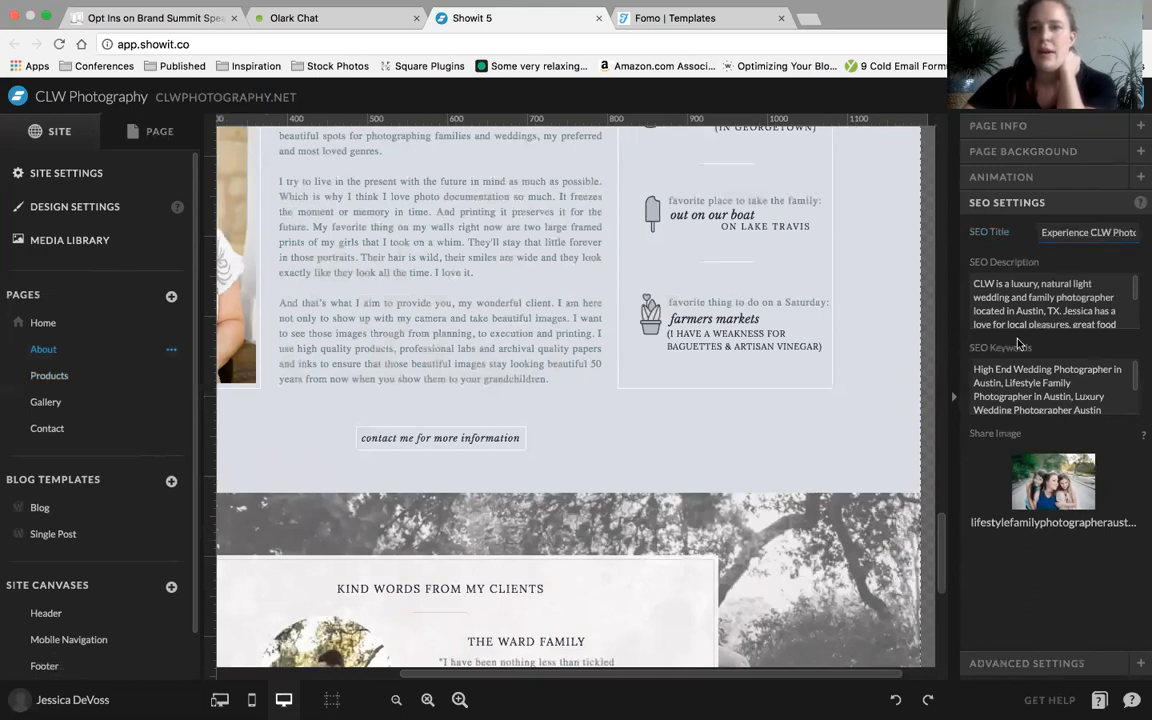
Read through the full SEO Description of the About page
drag(975, 284, 1098, 338)
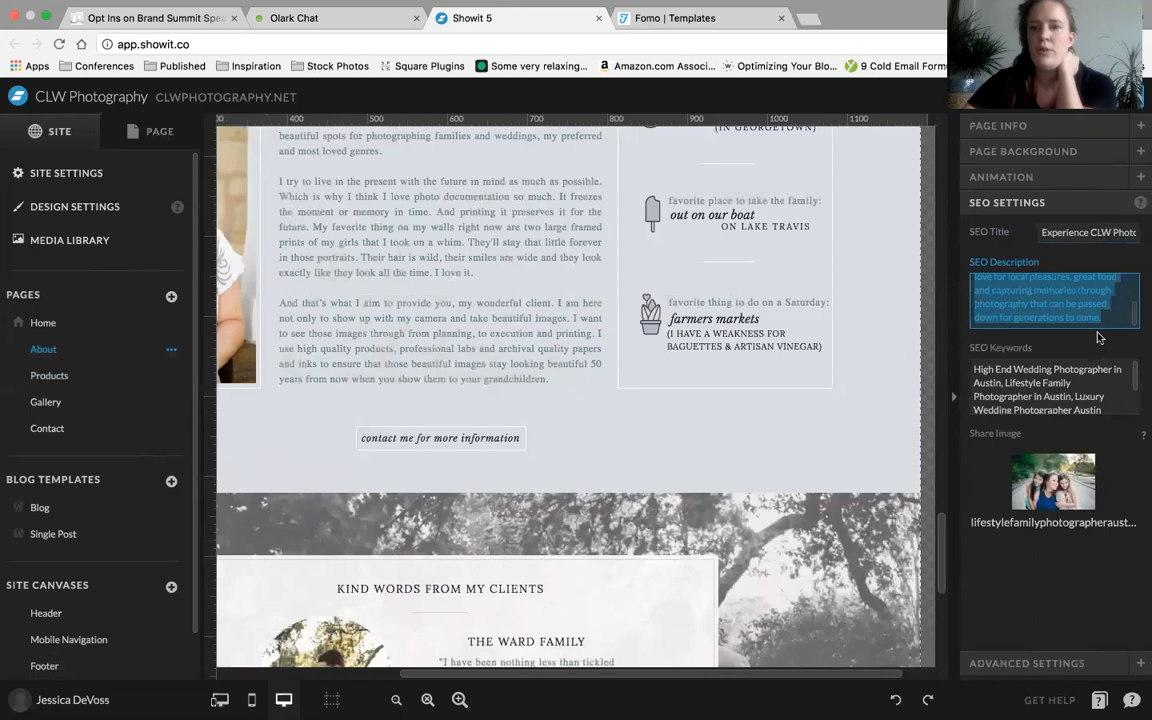
click(1067, 342)
scroll(1075, 298, up, 3)
scroll(1075, 298, down, 3)
scroll(1075, 297, up, 3)
scroll(1075, 297, down, 3)
scroll(1075, 296, up, 3)
scroll(1075, 295, down, 1)
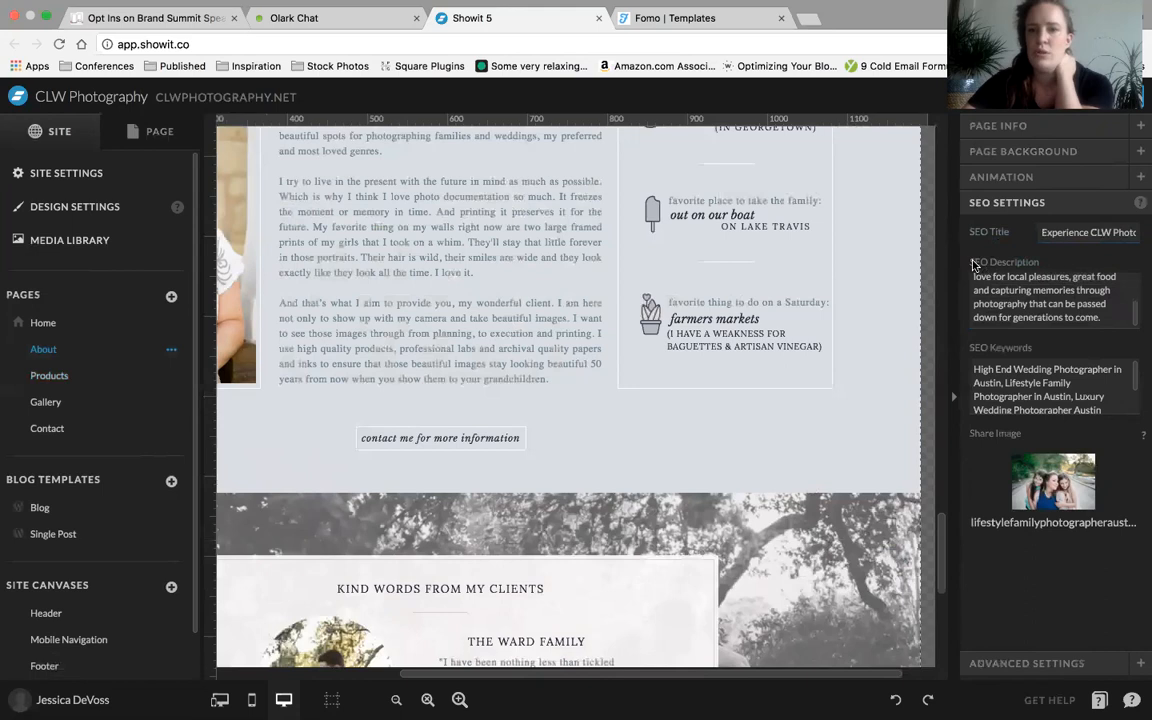
scroll(1012, 289, up, 3)
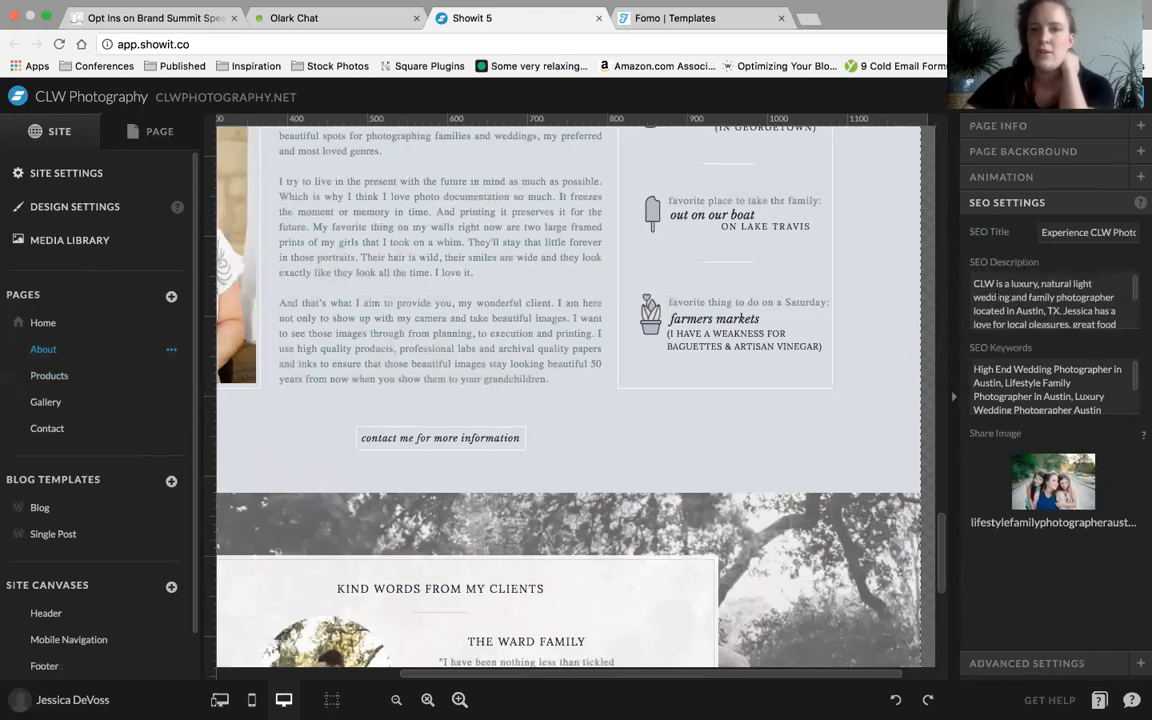
scroll(1040, 311, down, 4)
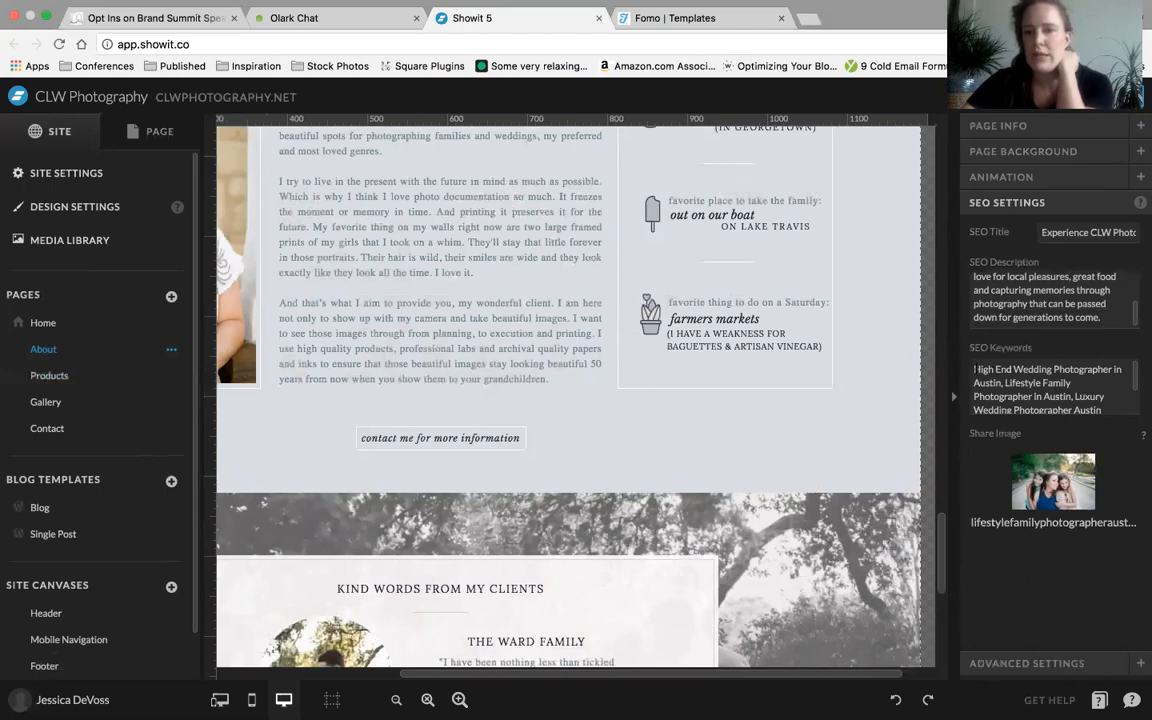
Read through the About page's SEO Keywords and view the help note for the Share Image
click(975, 369)
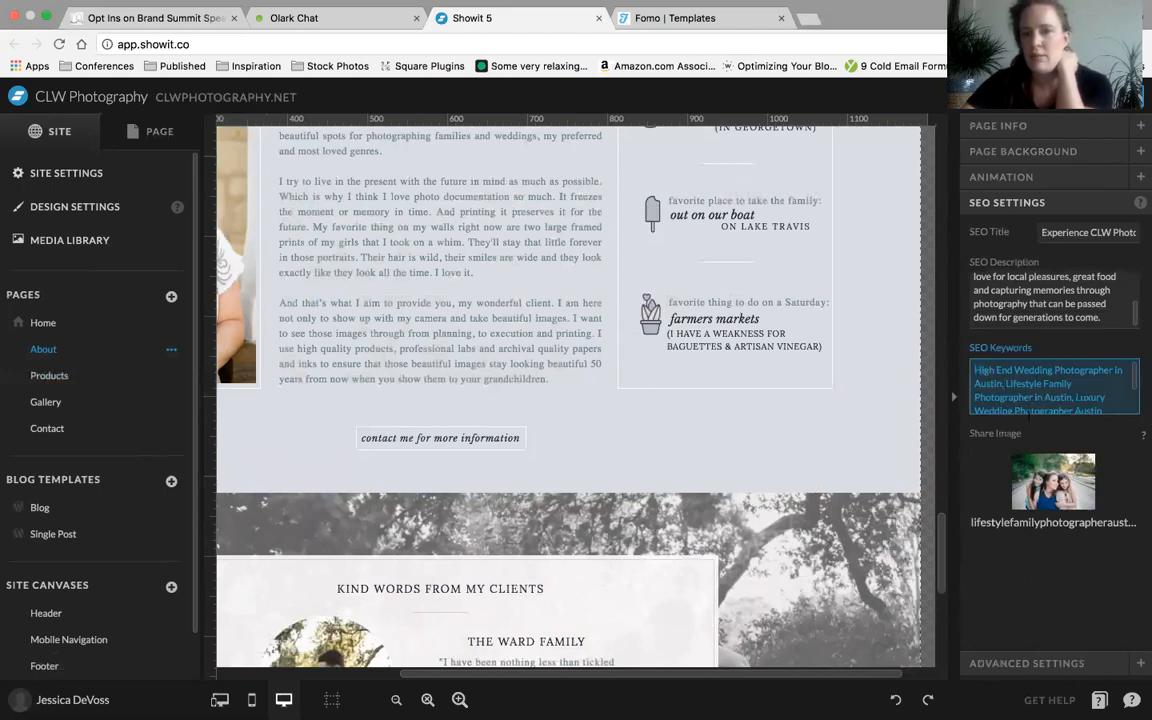
scroll(1068, 384, down, 1)
click(1075, 347)
scroll(1092, 398, down, 1)
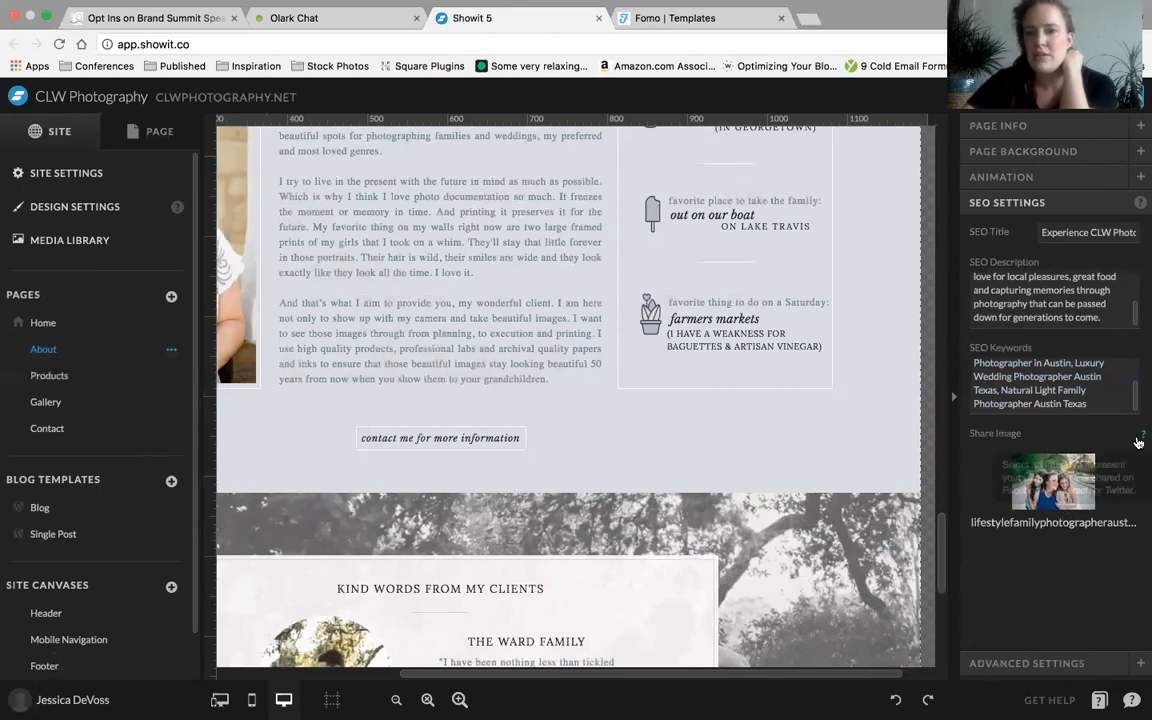
mouse_move(1133, 448)
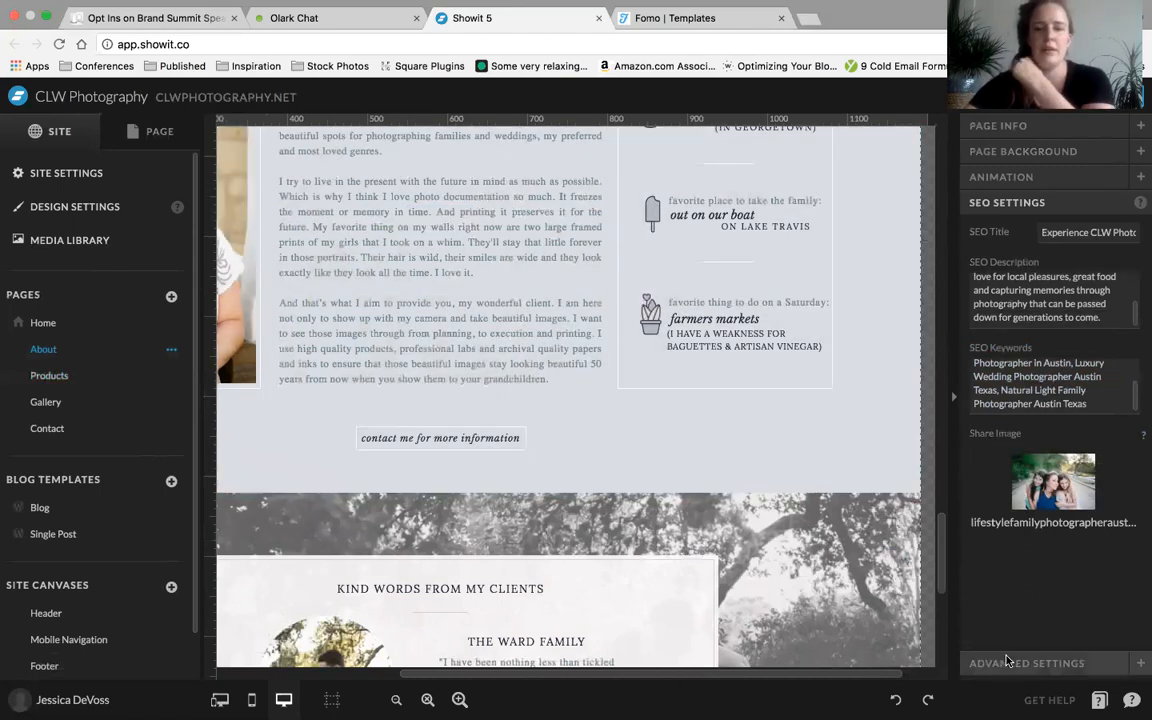
Open the About page's advanced settings and review the custom code fields and the note on asking Google to ignore the page
click(1008, 662)
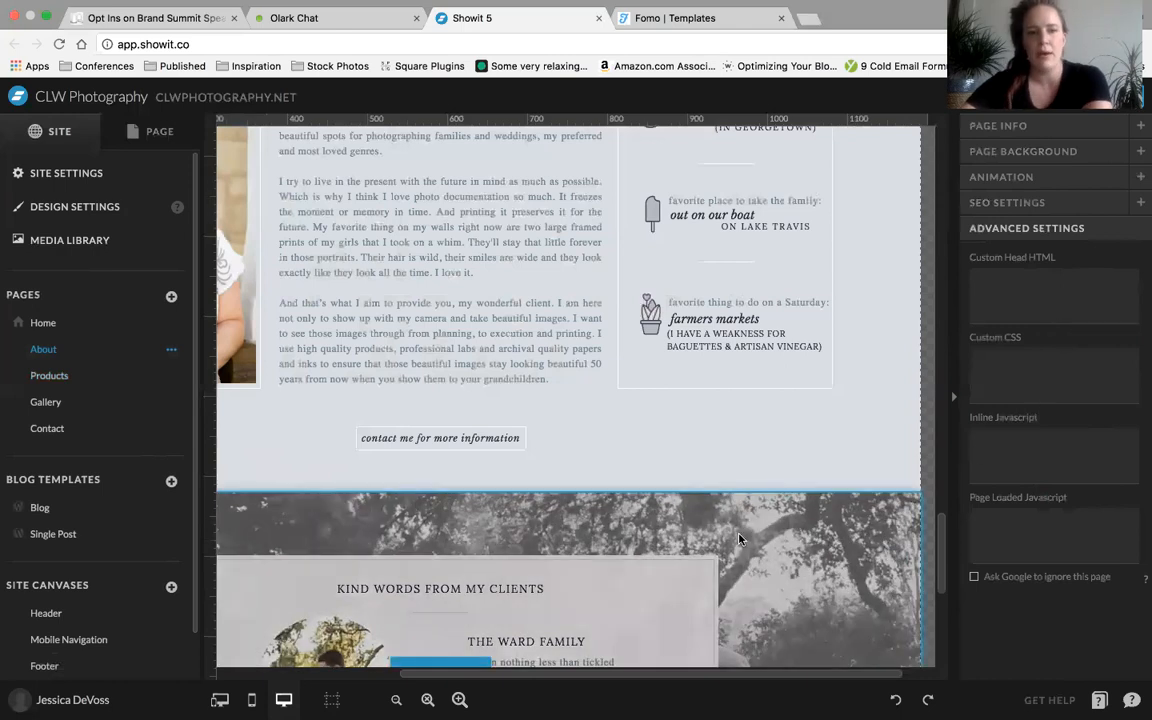
scroll(739, 540, down, 5)
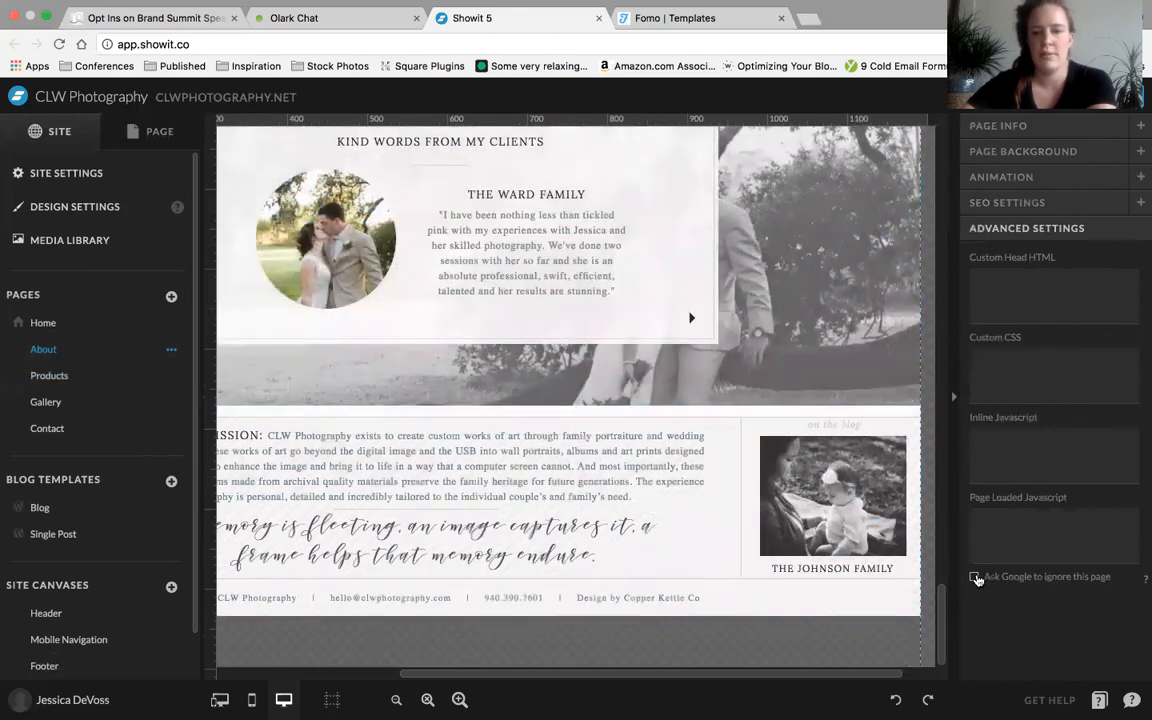
mouse_move(1142, 580)
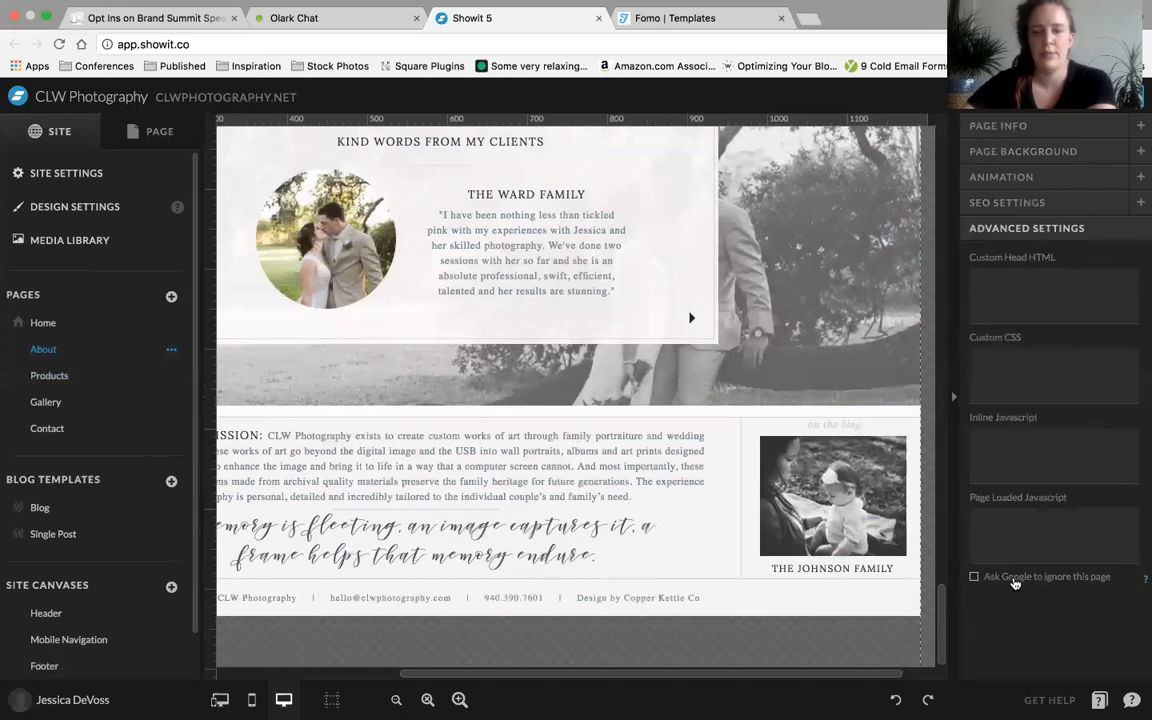
Open the Introduction canvas's settings on the About page and view its rename dialog without changing the name
click(67, 386)
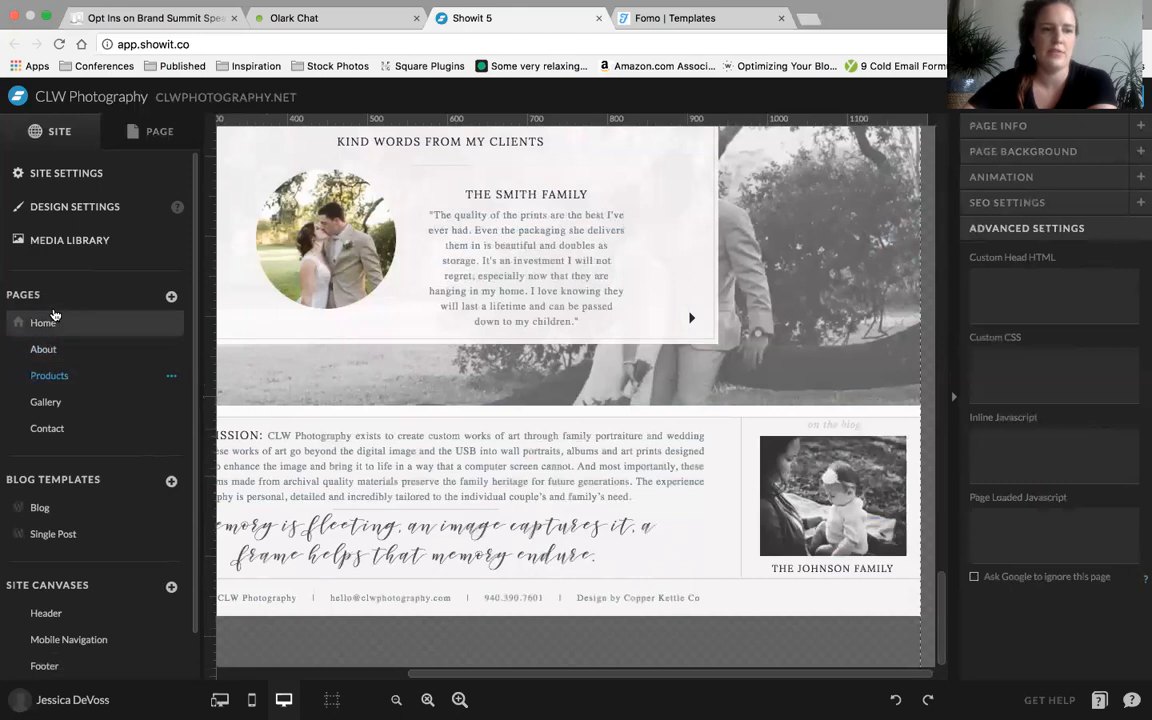
click(40, 350)
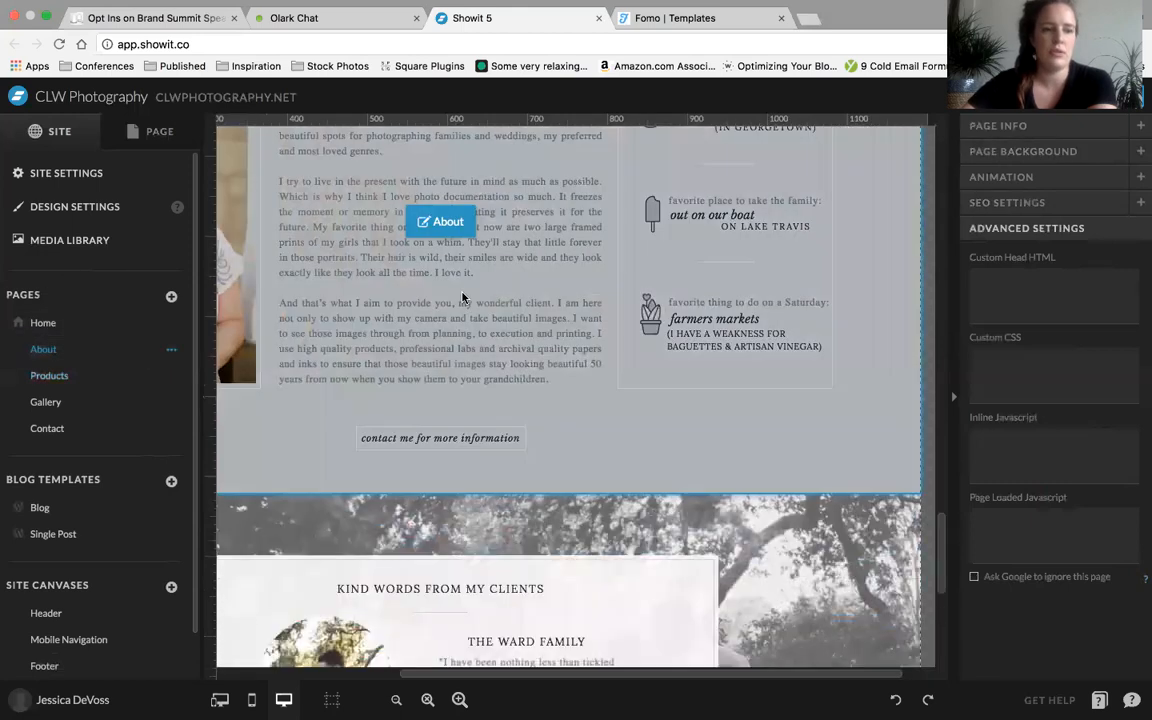
scroll(463, 297, up, 10)
click(296, 465)
scroll(296, 465, down, 4)
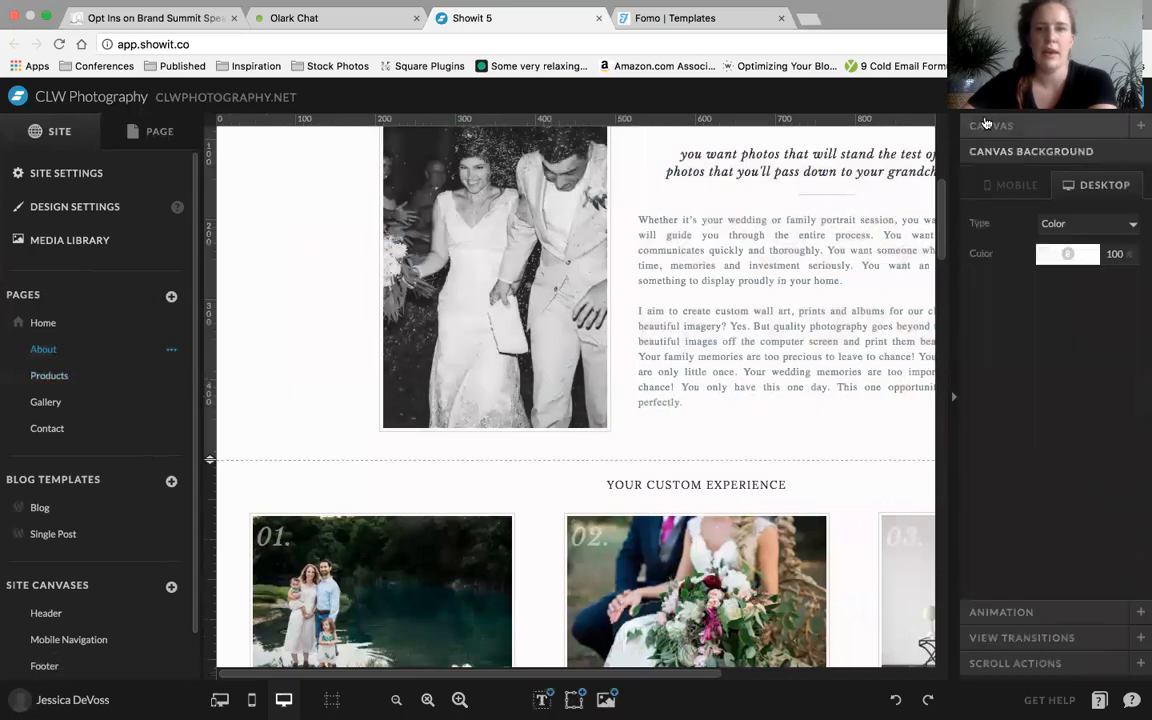
click(1007, 128)
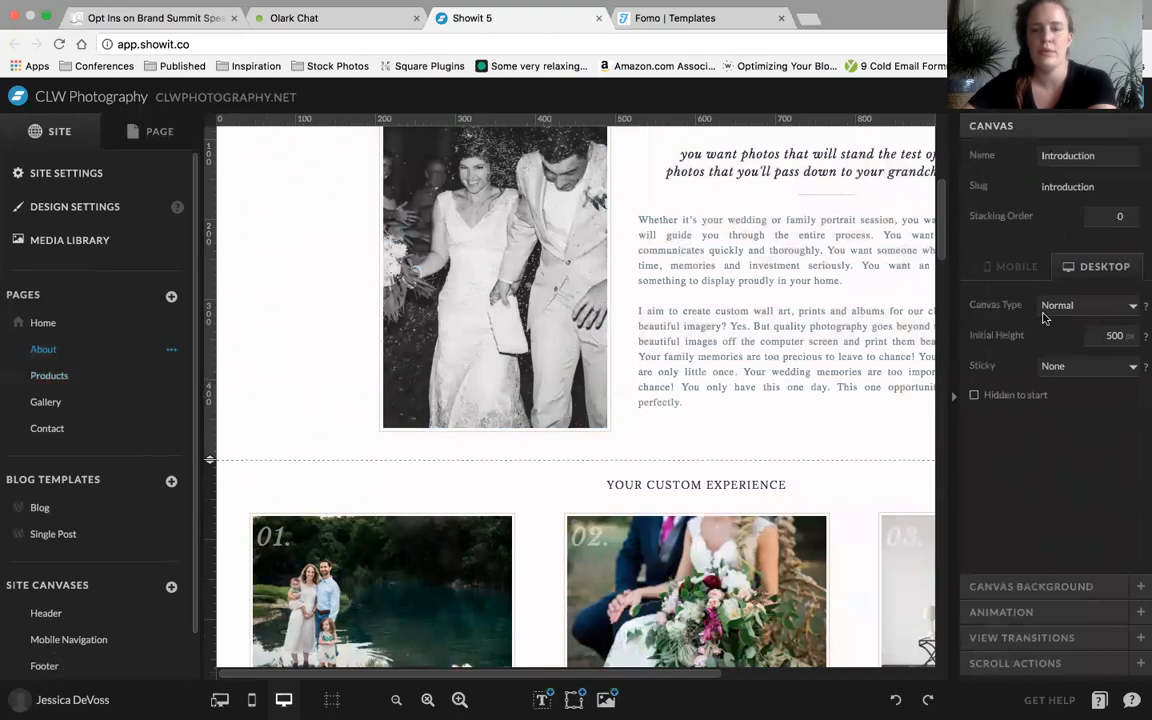
scroll(821, 202, up, 2)
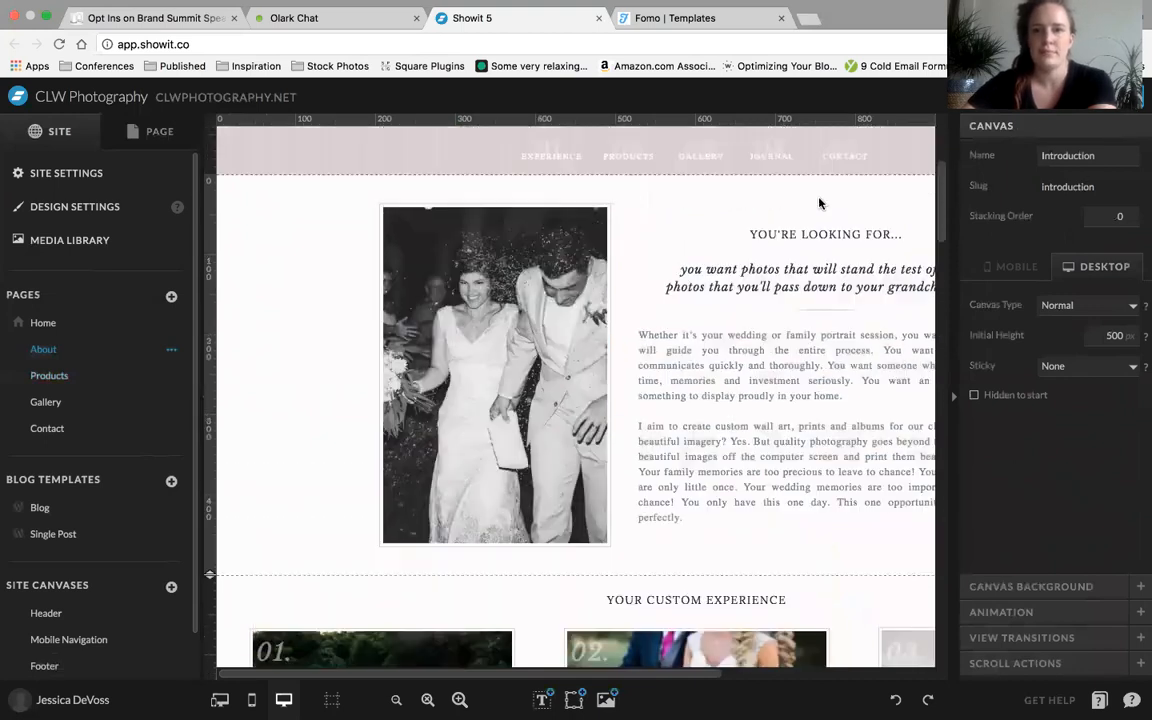
click(1068, 156)
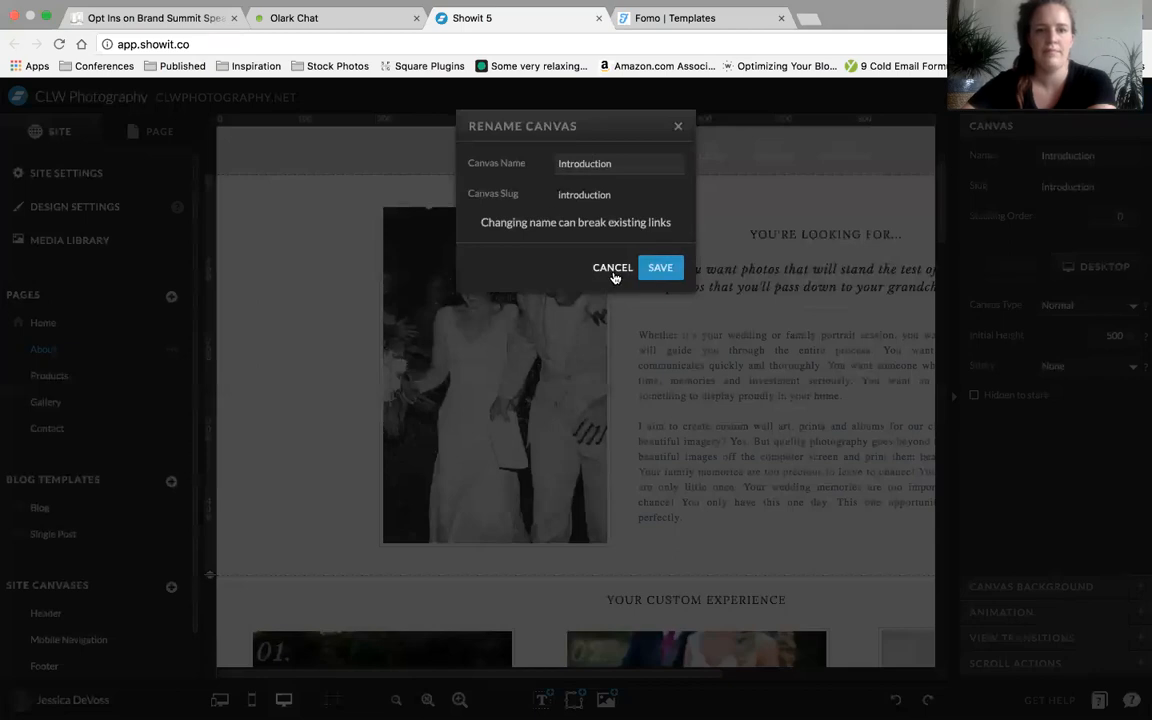
click(612, 268)
Display the About page's list of canvases and compare it with the header and sections on the page
click(163, 128)
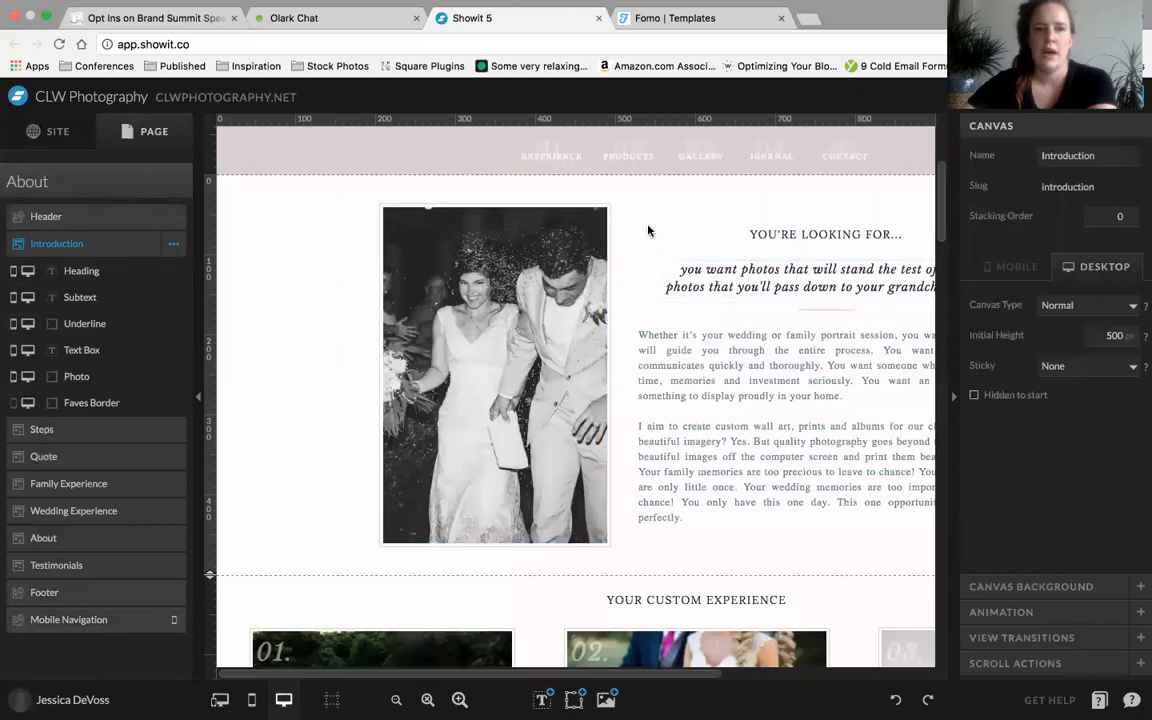
scroll(648, 225, up, 2)
scroll(648, 205, down, 2)
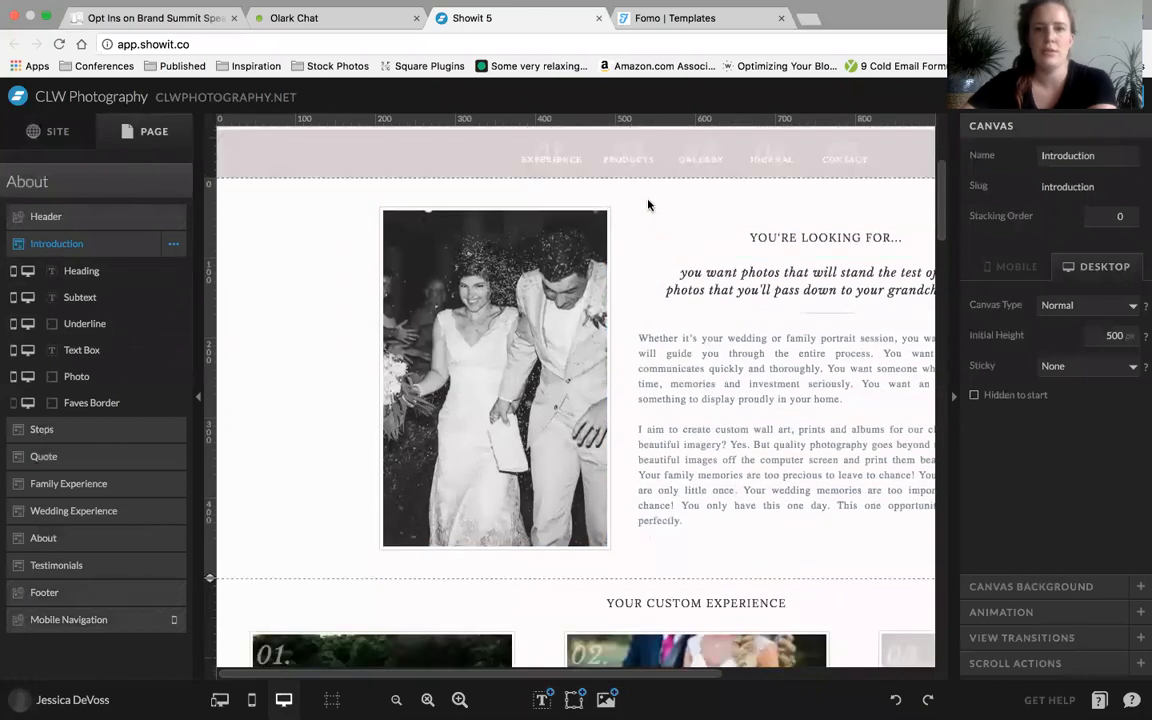
scroll(648, 205, up, 2)
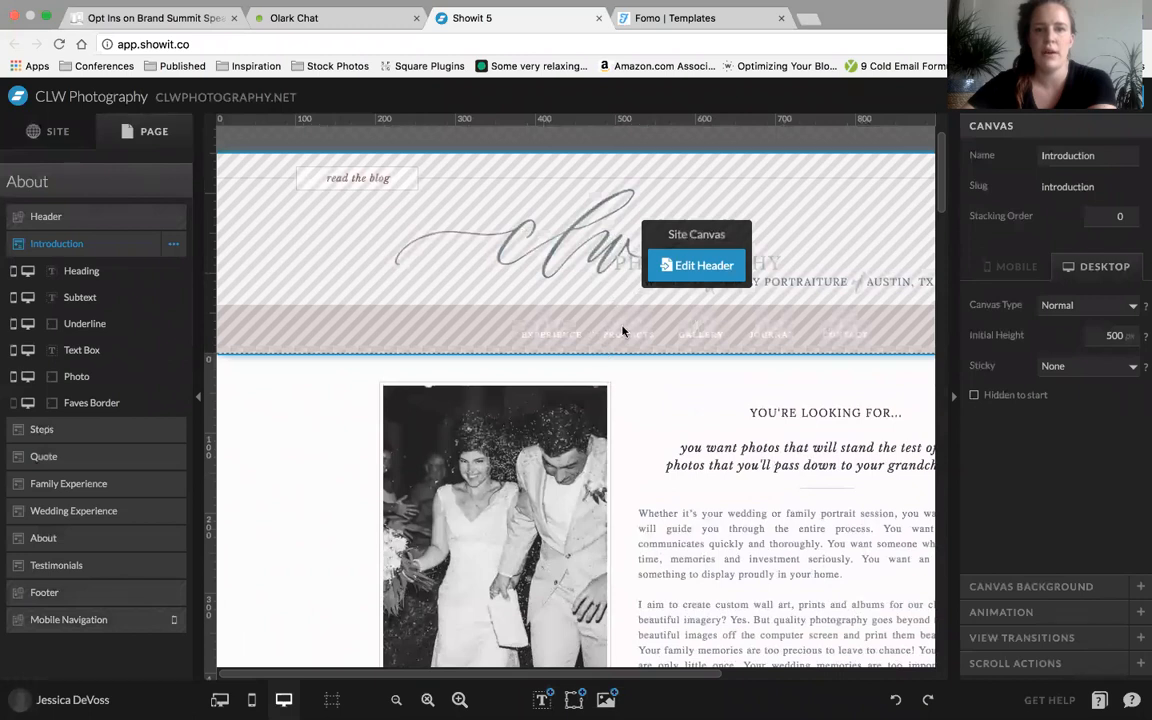
scroll(633, 495, down, 3)
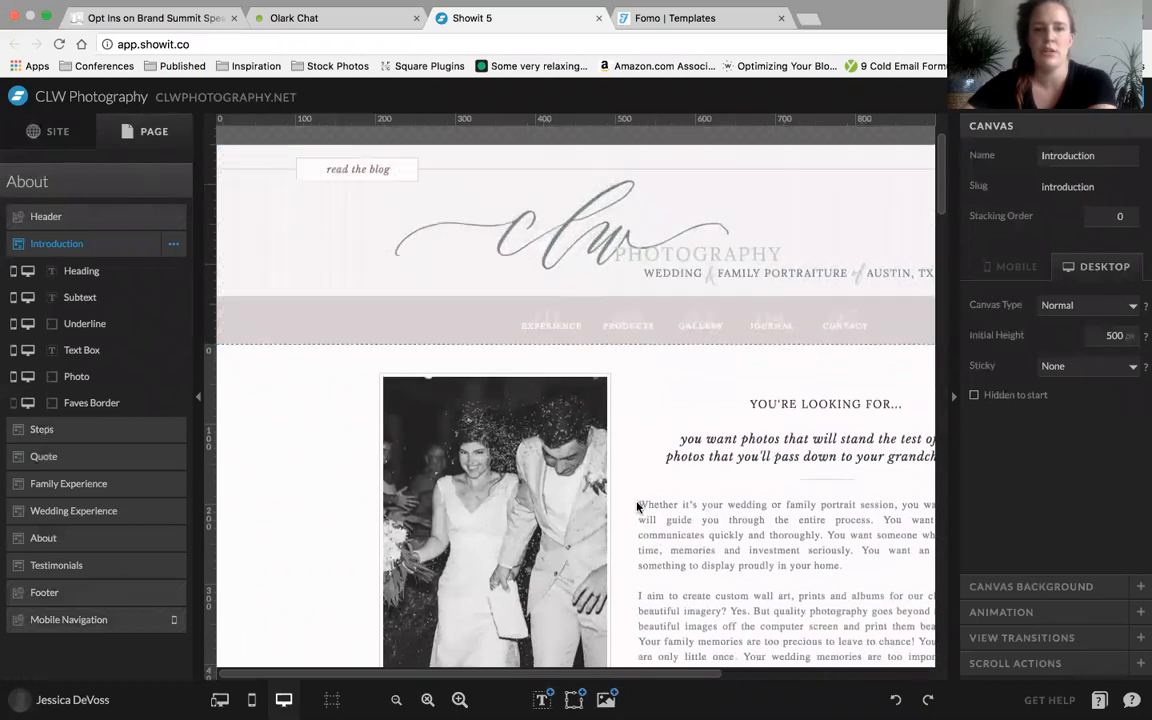
scroll(626, 270, up, 2)
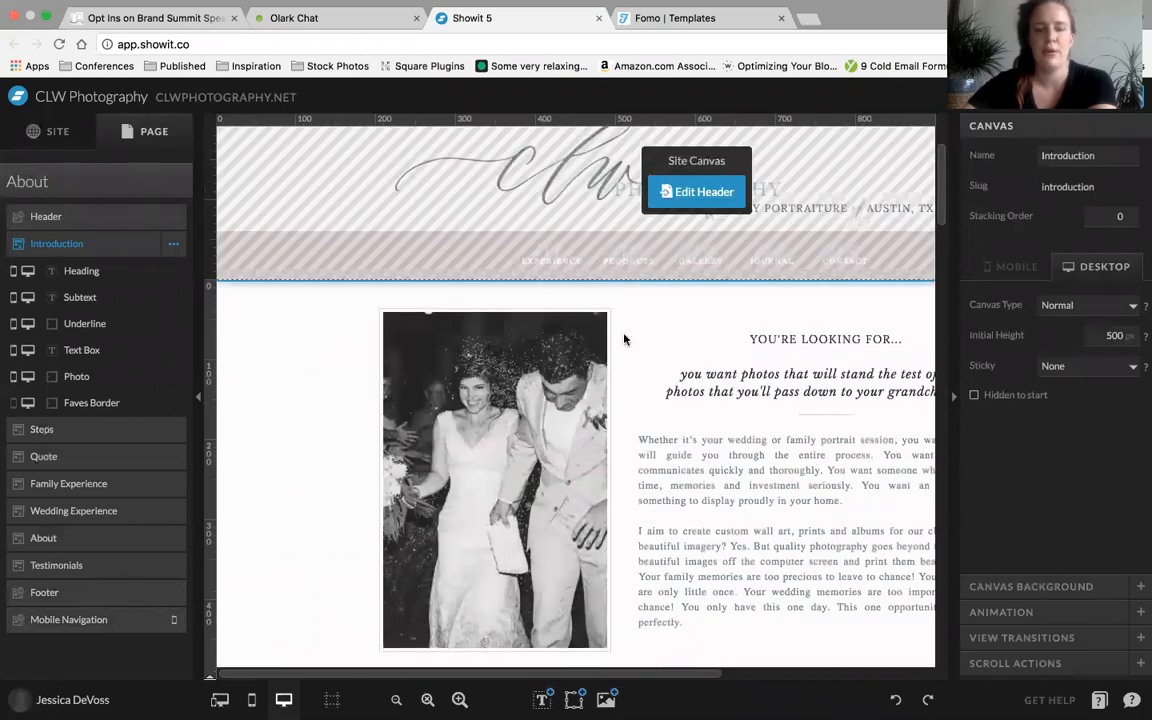
scroll(625, 437, down, 10)
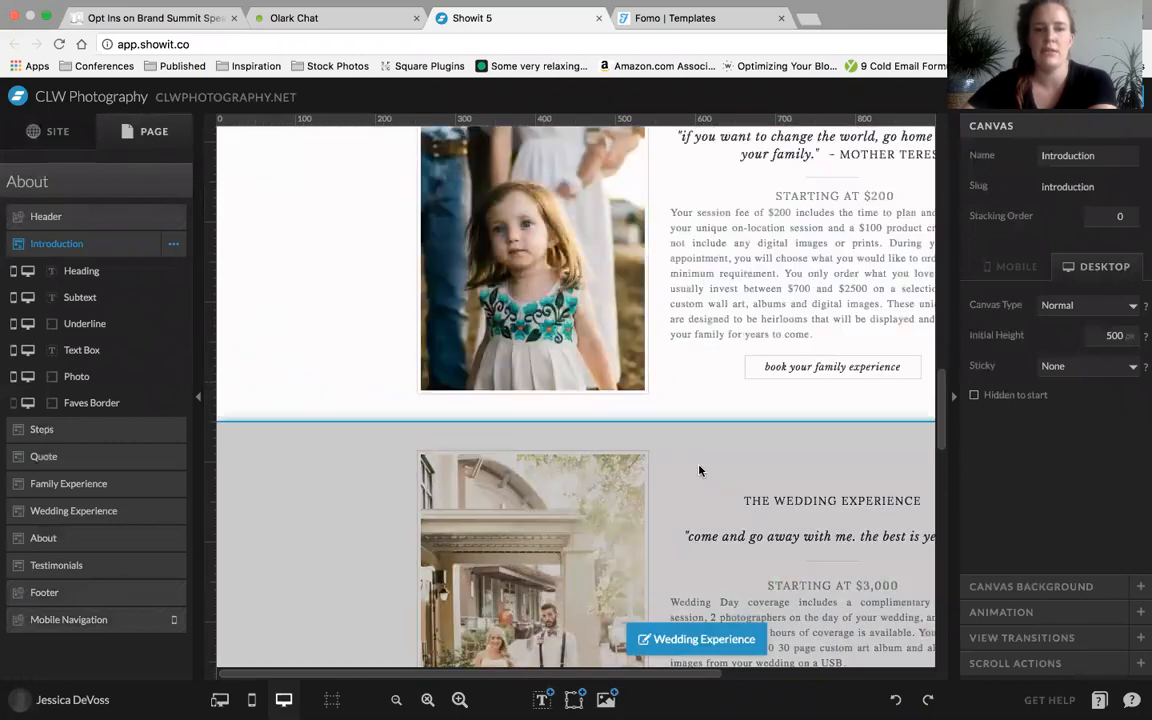
scroll(690, 490, up, 10)
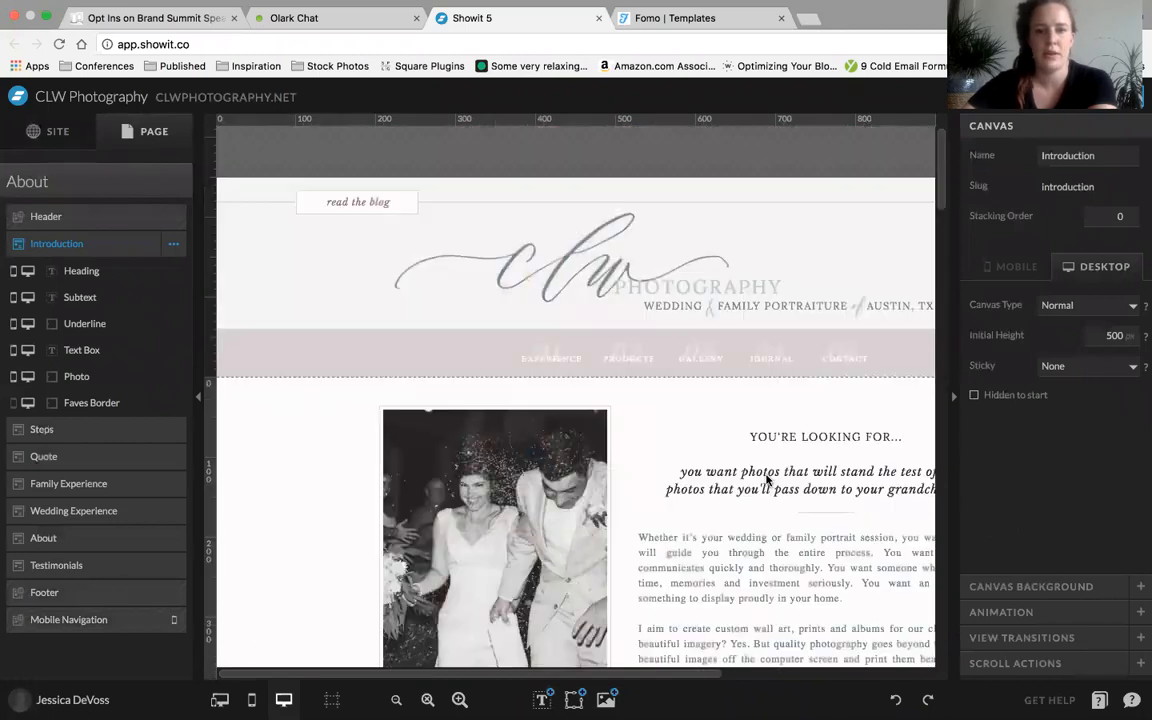
scroll(768, 480, down, 2)
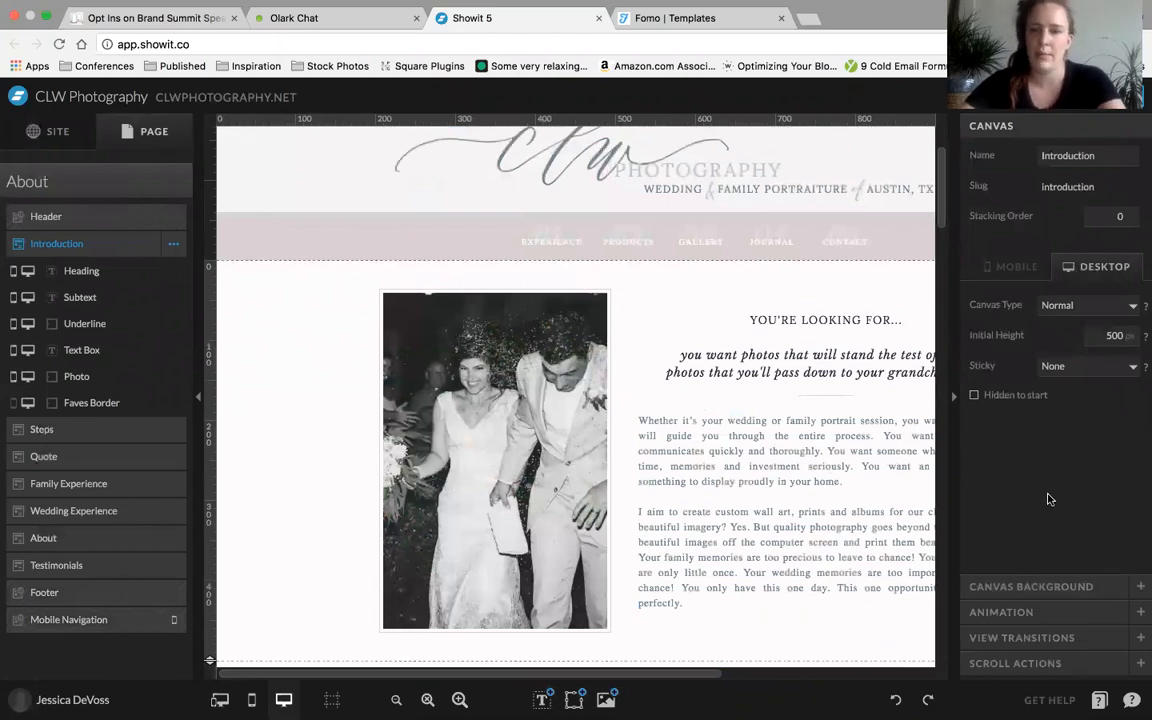
Set the Introduction canvas's initial desktop height to 200 px
click(722, 421)
scroll(720, 425, down, 1)
scroll(720, 425, right, 2)
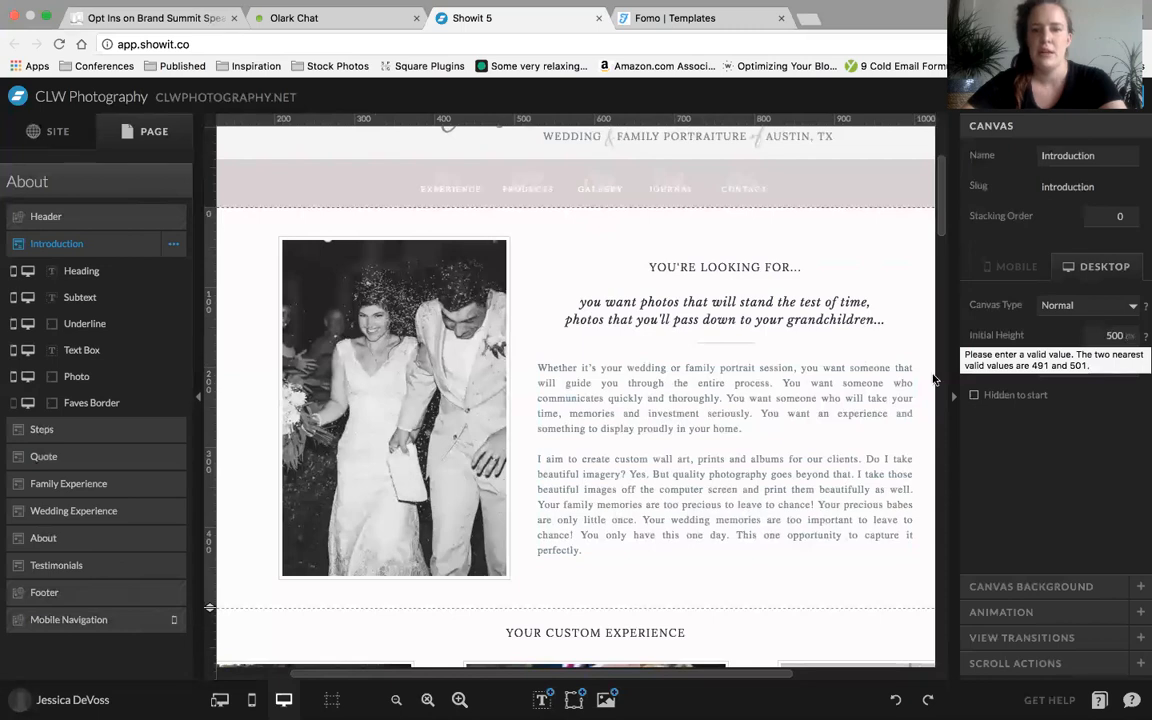
click(1115, 335)
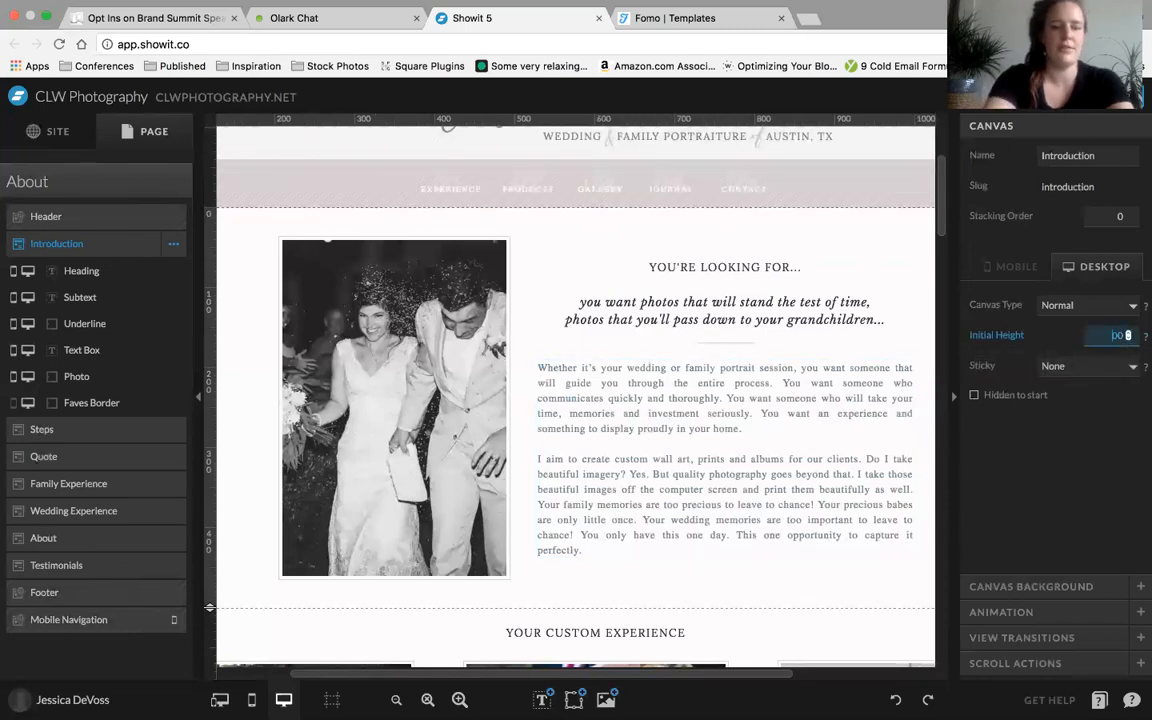
text(200)
key(Return)
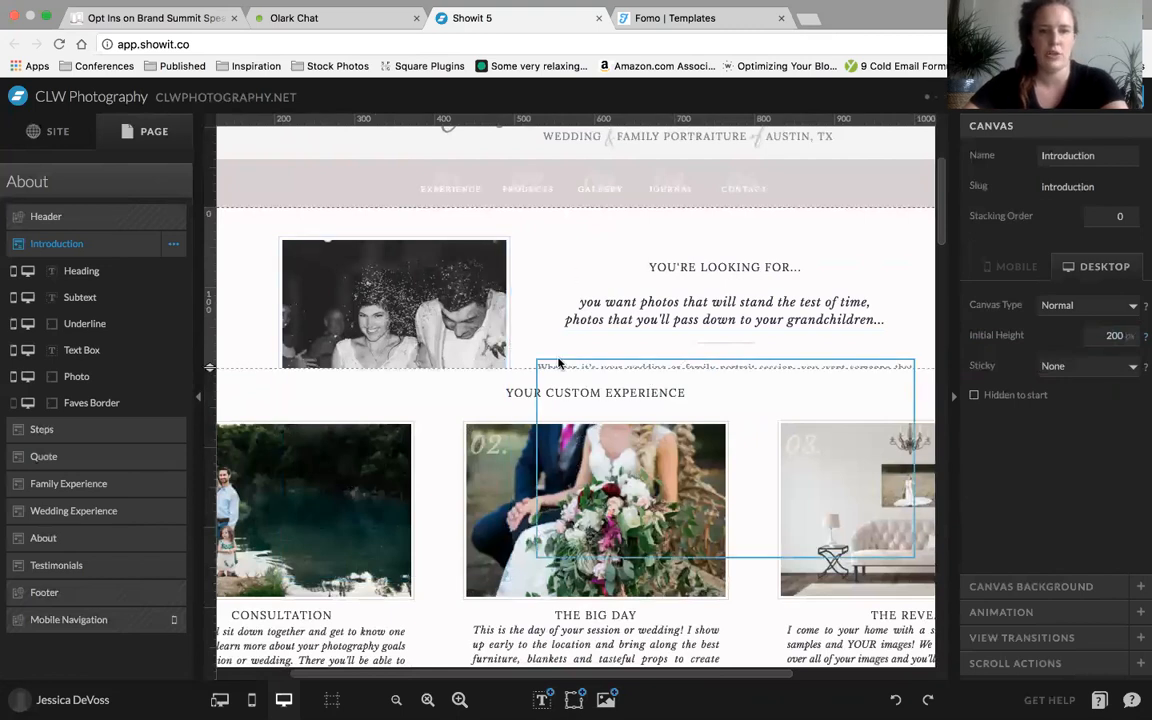
Set the Introduction canvas's initial height to 800 px and inspect the spacing above the custom experience section
click(1120, 336)
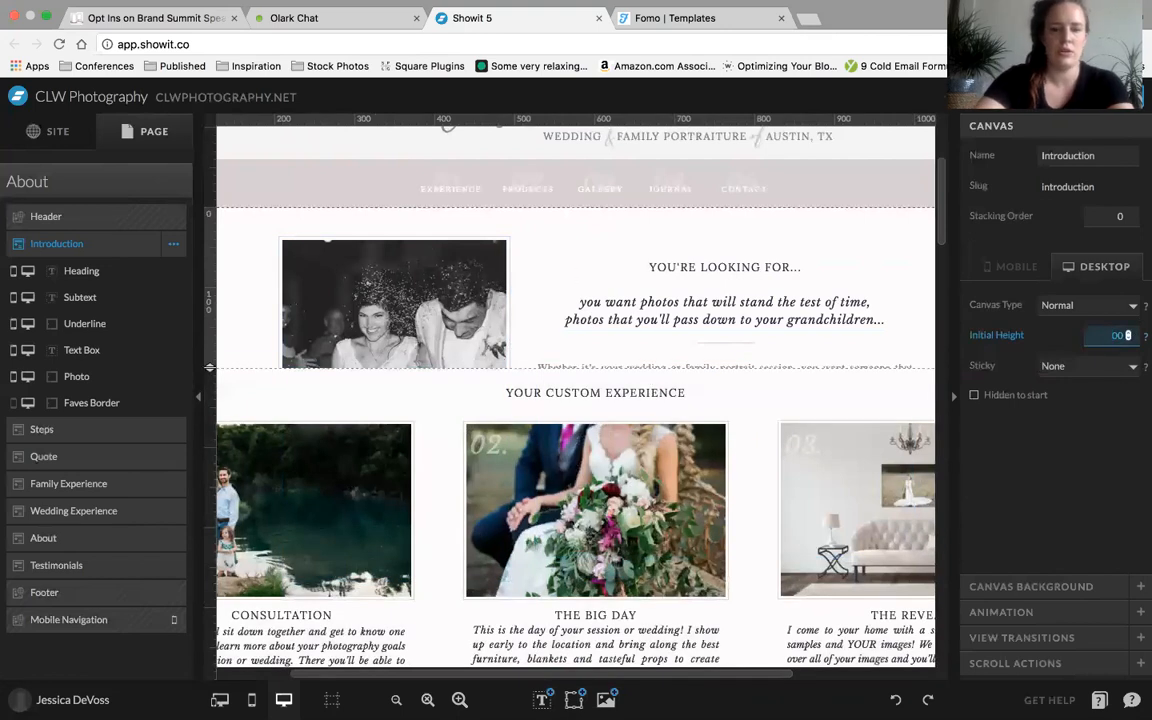
text(800)
key(Return)
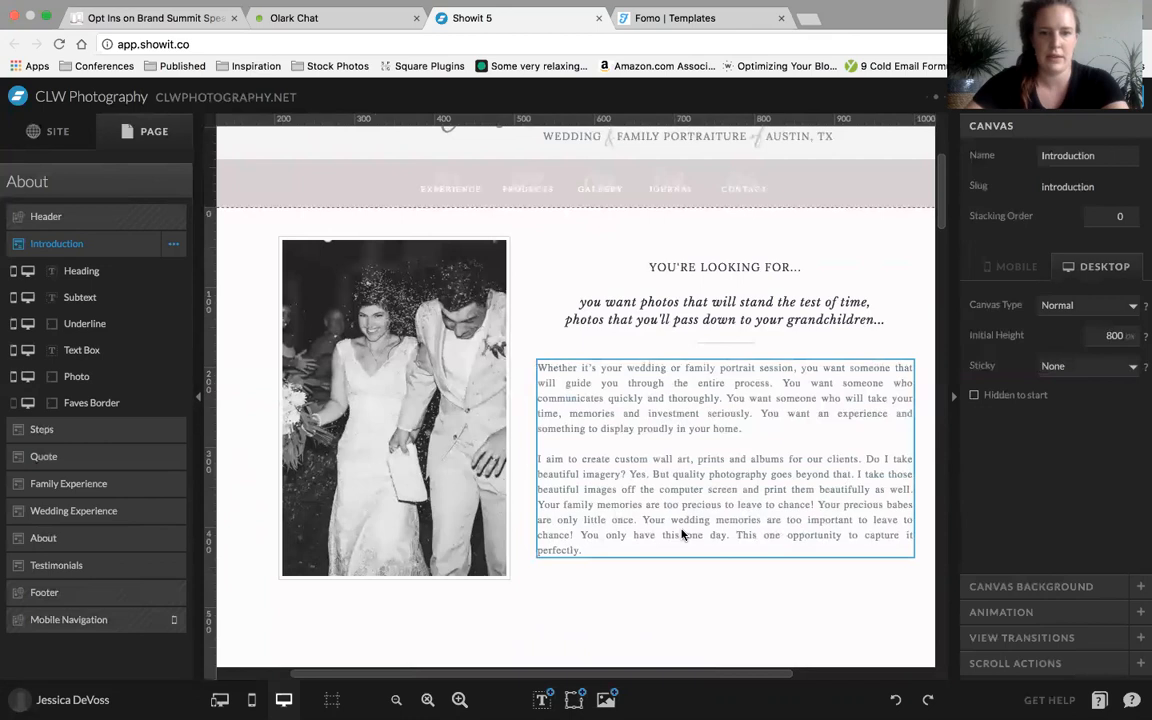
scroll(684, 532, down, 5)
scroll(697, 450, down, 1)
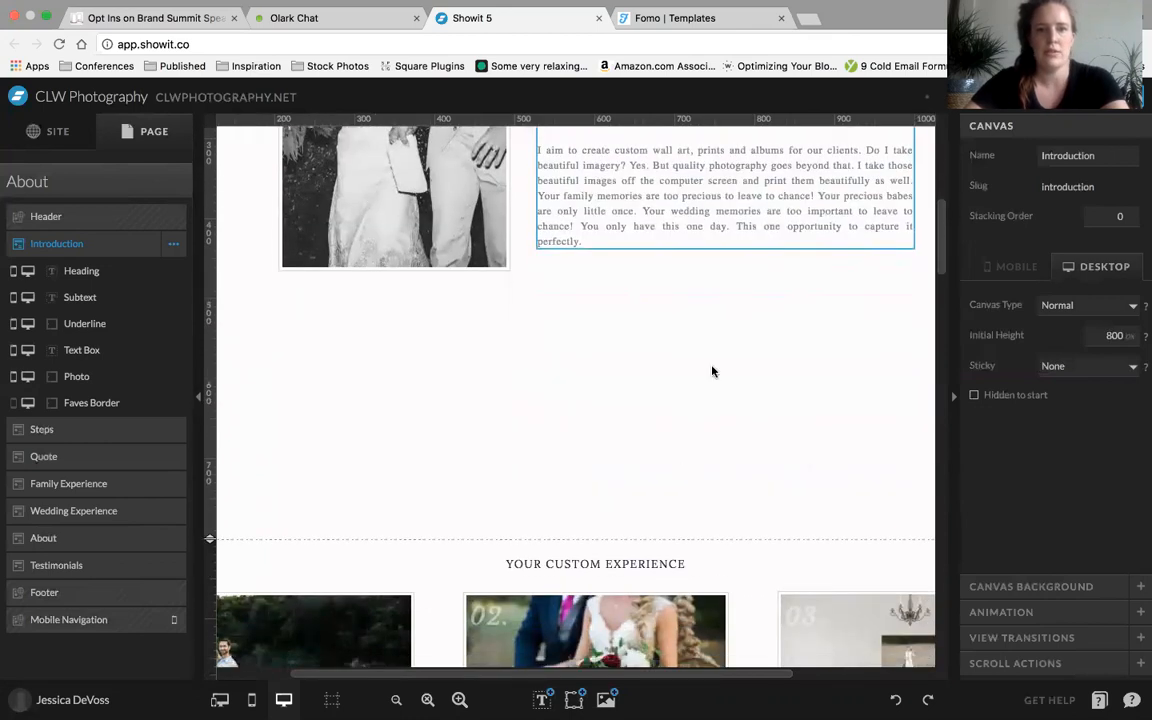
scroll(712, 371, up, 10)
scroll(712, 371, down, 9)
scroll(712, 371, up, 5)
Set the Introduction canvas's initial height back to 500 px
click(1118, 335)
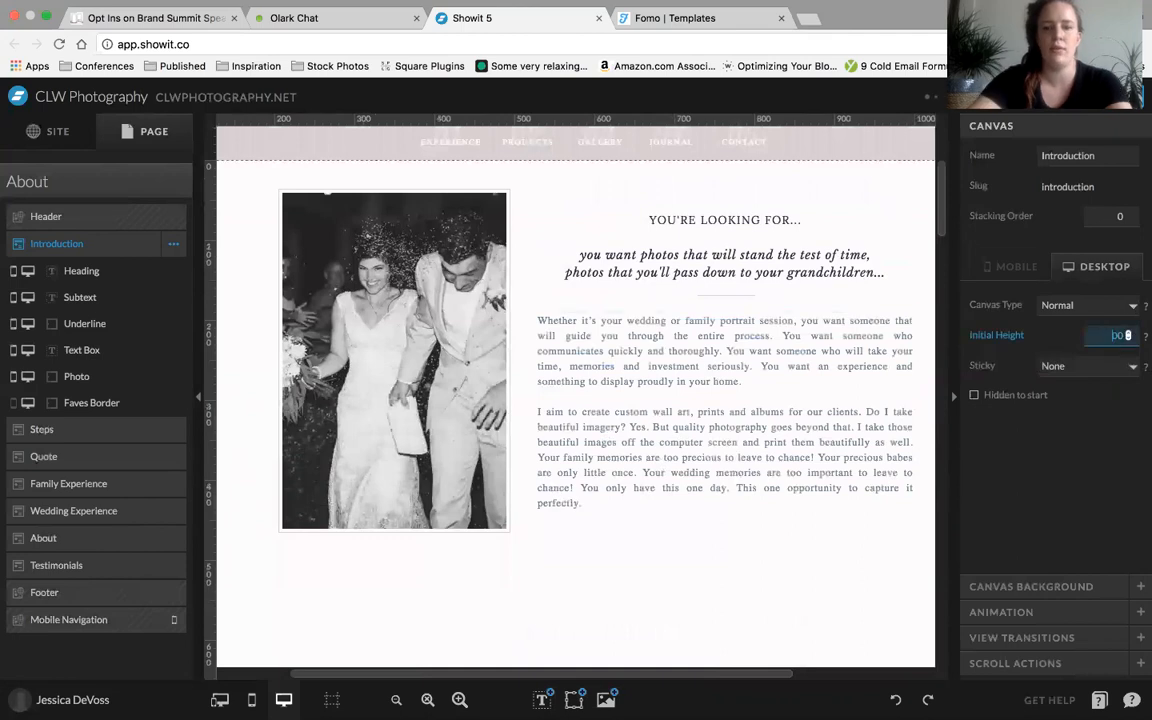
text(500)
key(Return)
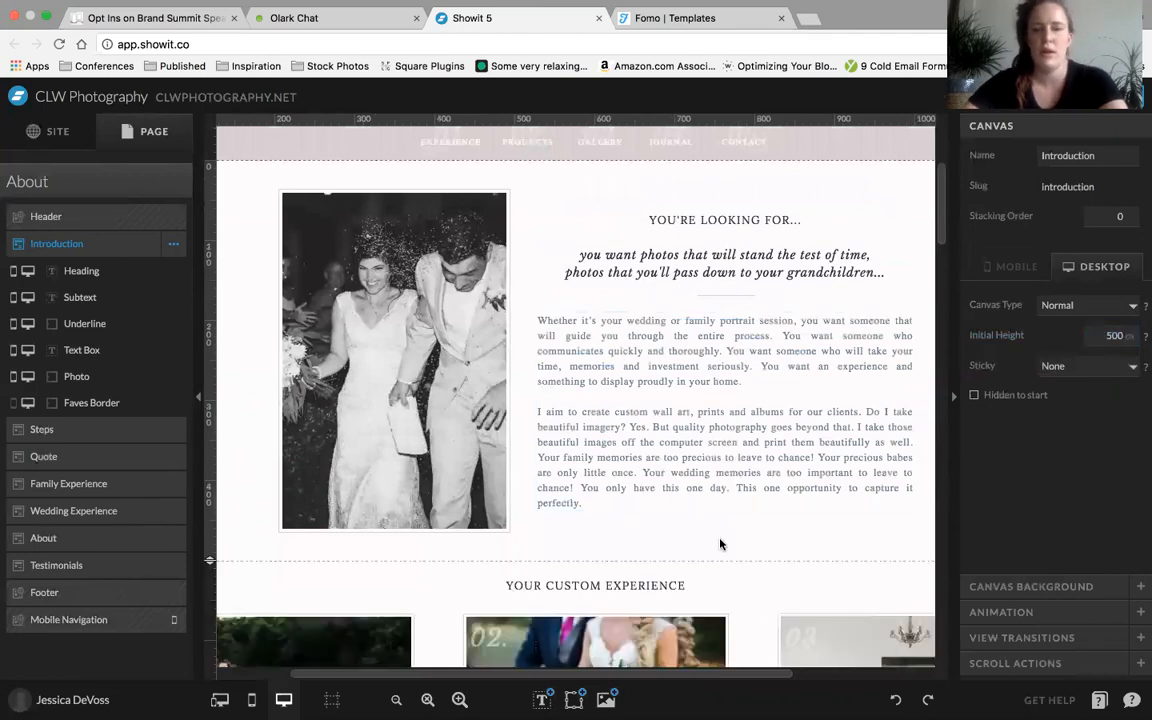
Look through the About page to examine how its sections follow one another with the Introduction canvas at its normal height
scroll(720, 544, down, 15)
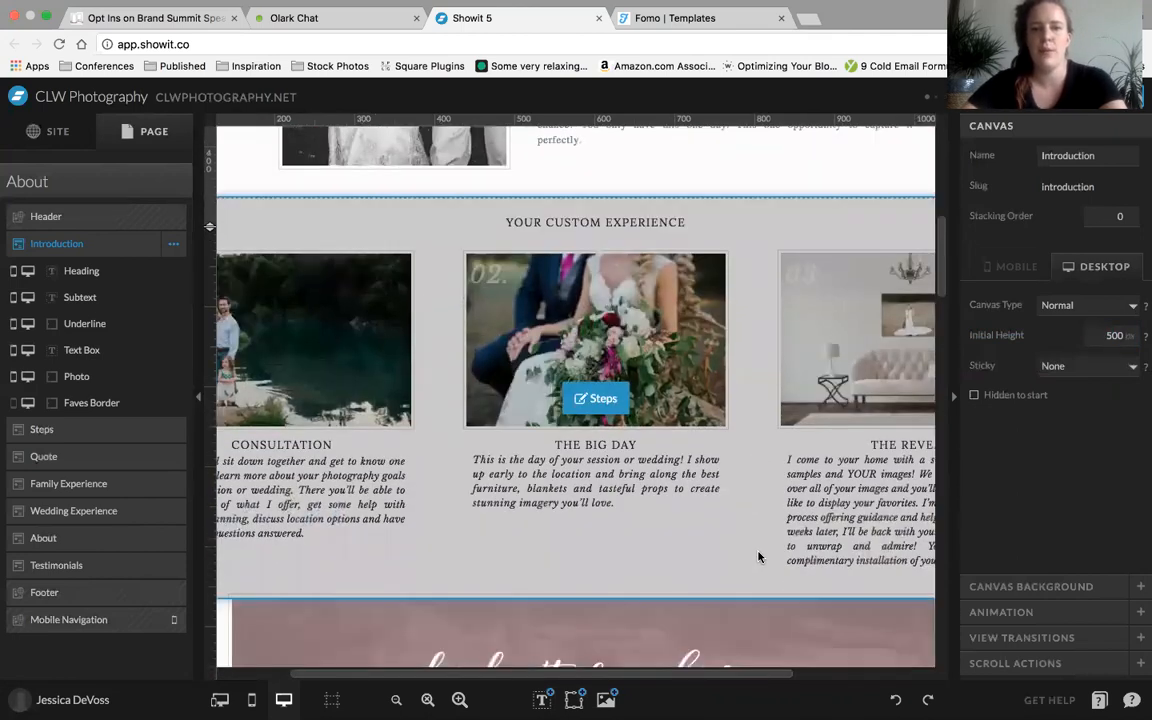
scroll(758, 556, down, 20)
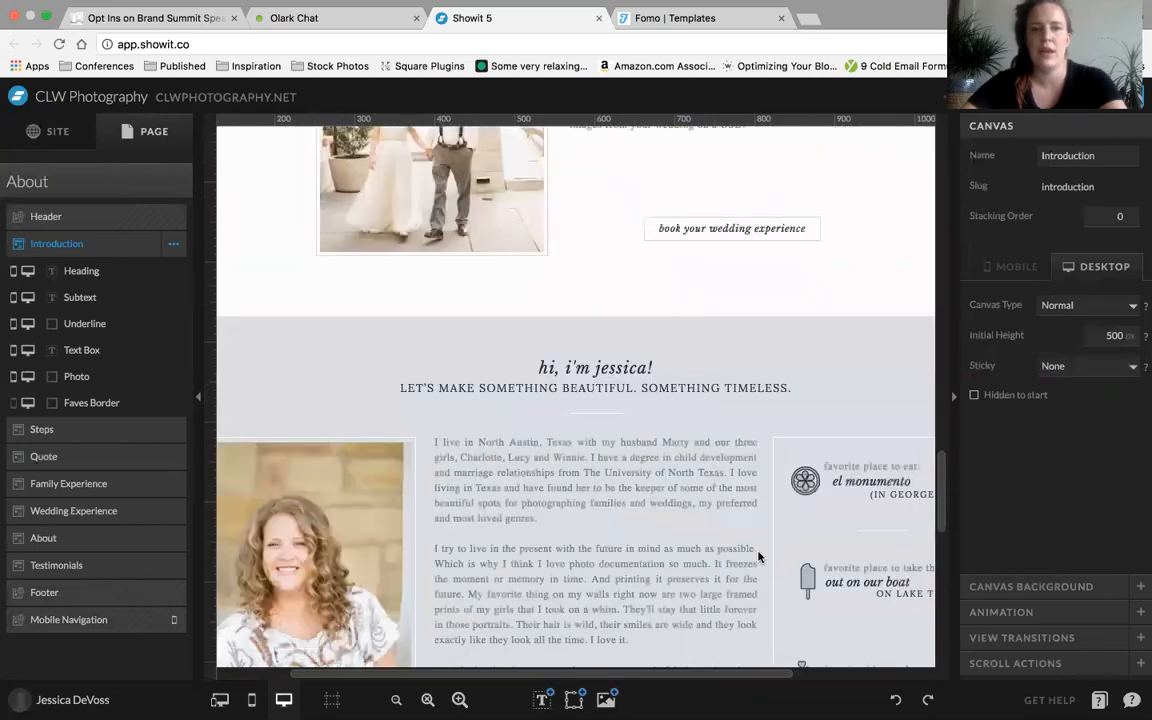
scroll(758, 556, up, 20)
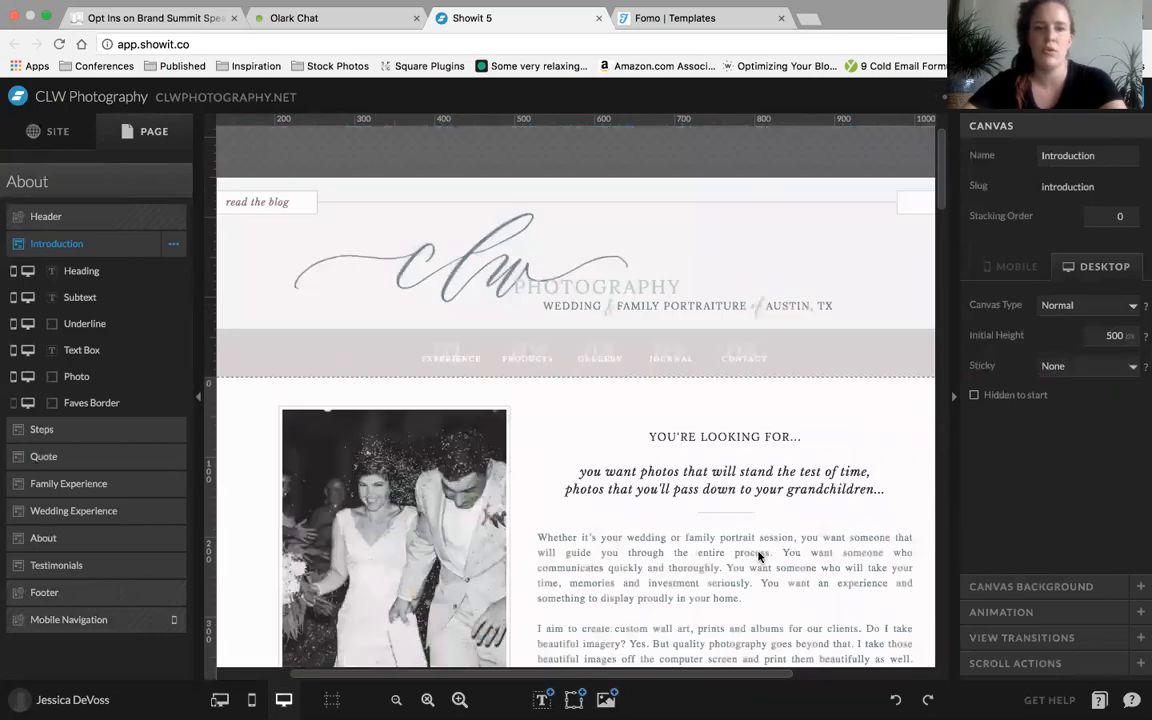
scroll(758, 557, down, 2)
scroll(758, 557, up, 2)
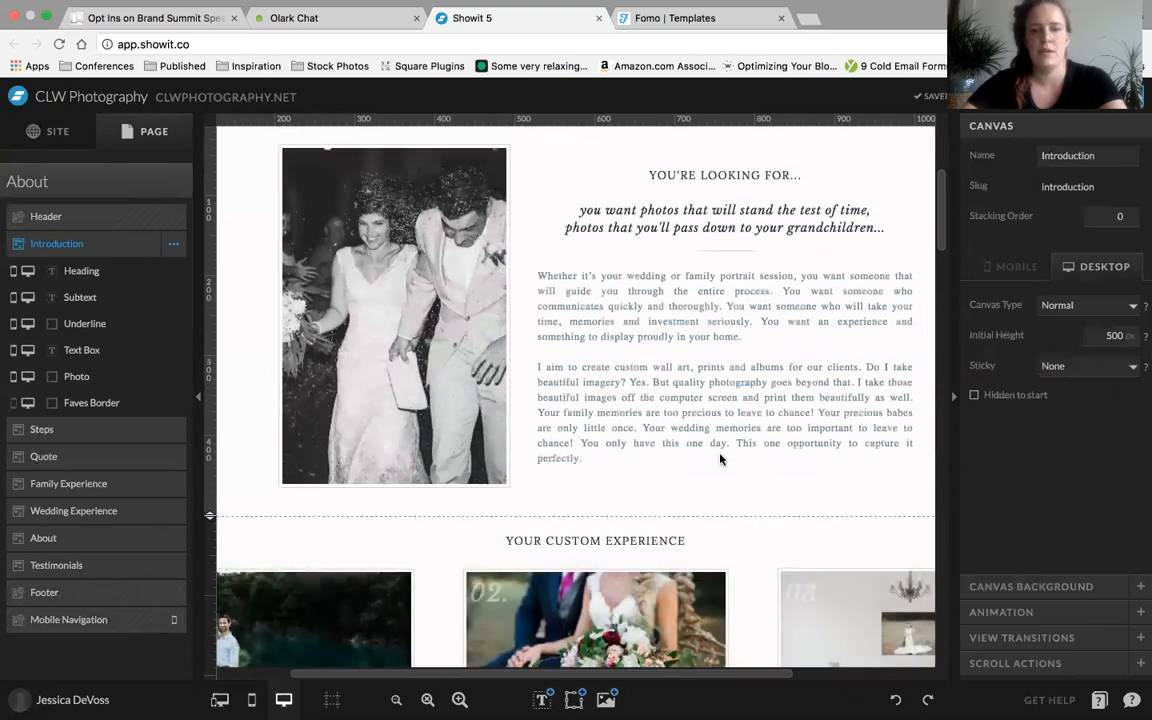
scroll(905, 537, up, 1)
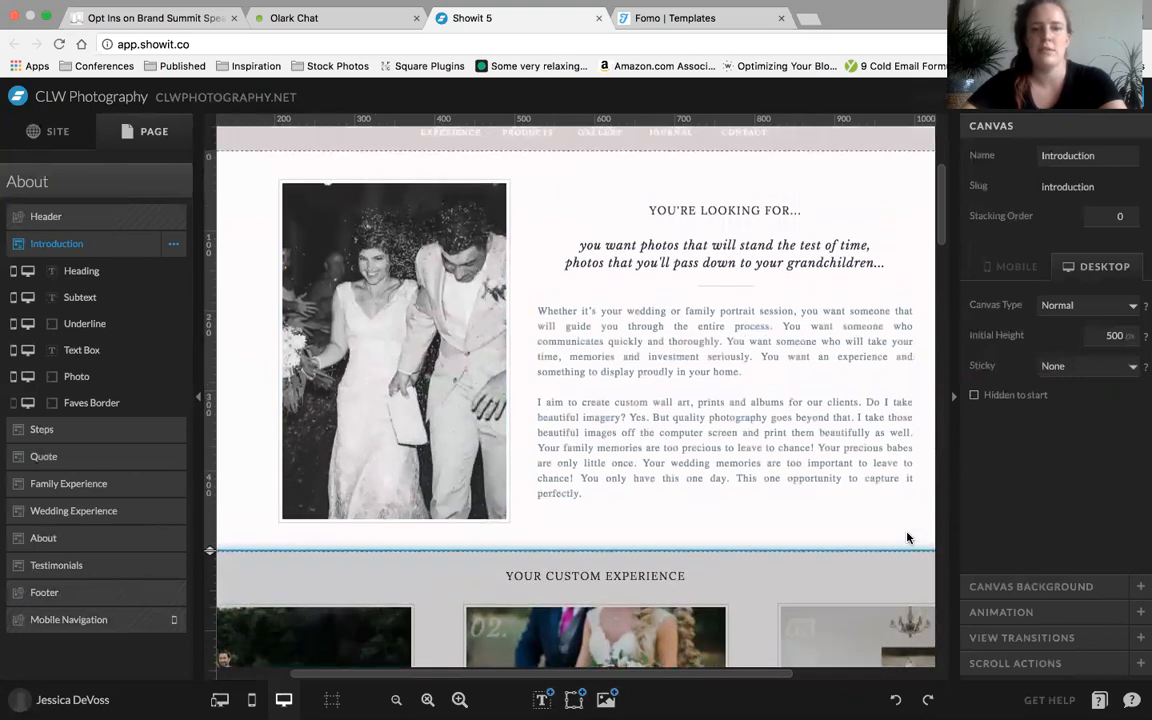
scroll(907, 538, down, 2)
scroll(907, 538, down, 4)
scroll(907, 538, up, 9)
scroll(907, 538, down, 3)
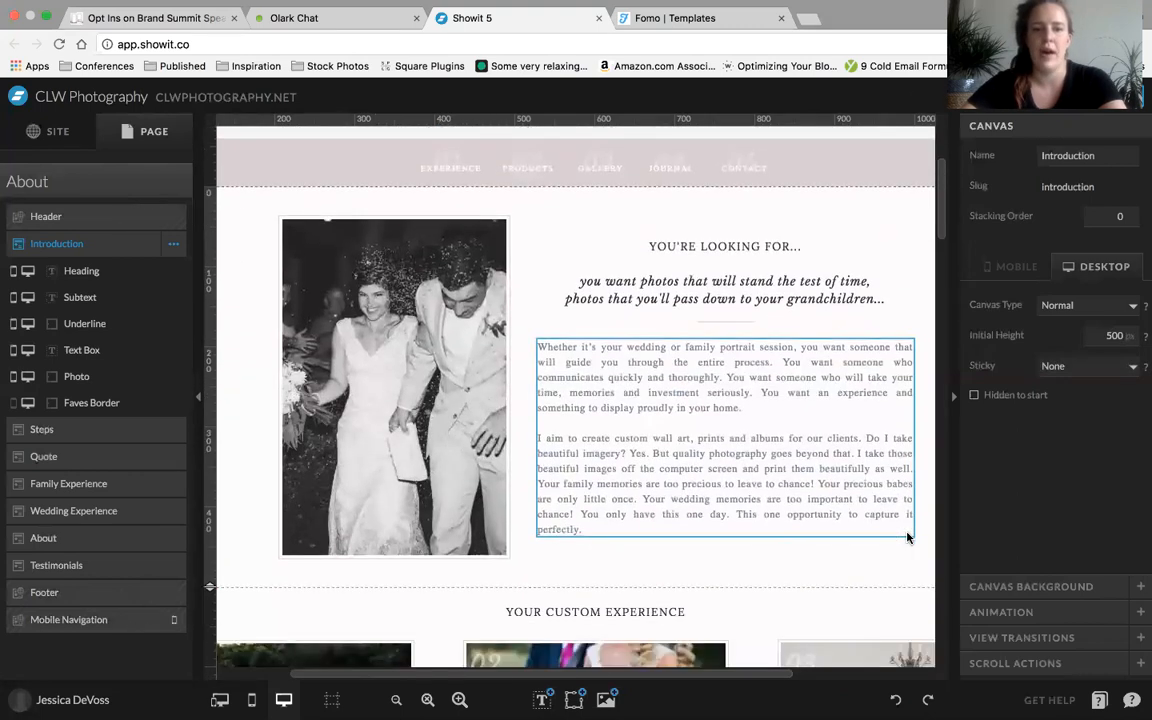
scroll(907, 538, down, 4)
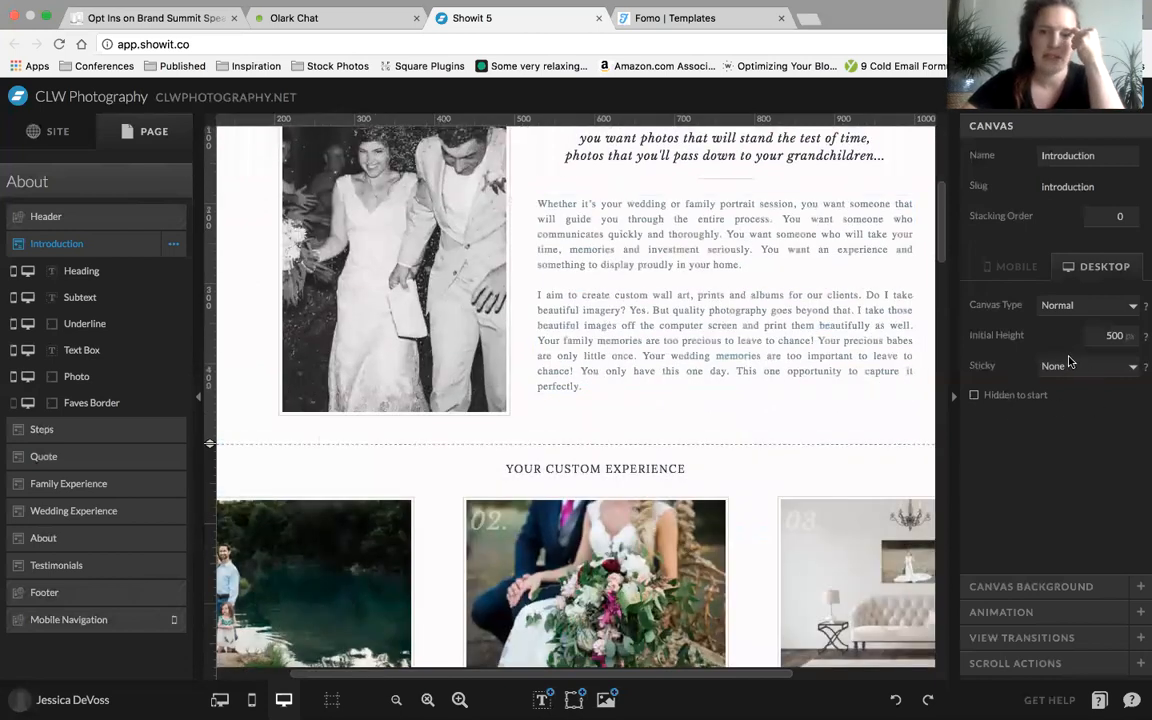
Select the Header canvas and look over the choices for its desktop Sticky setting
scroll(780, 330, up, 10)
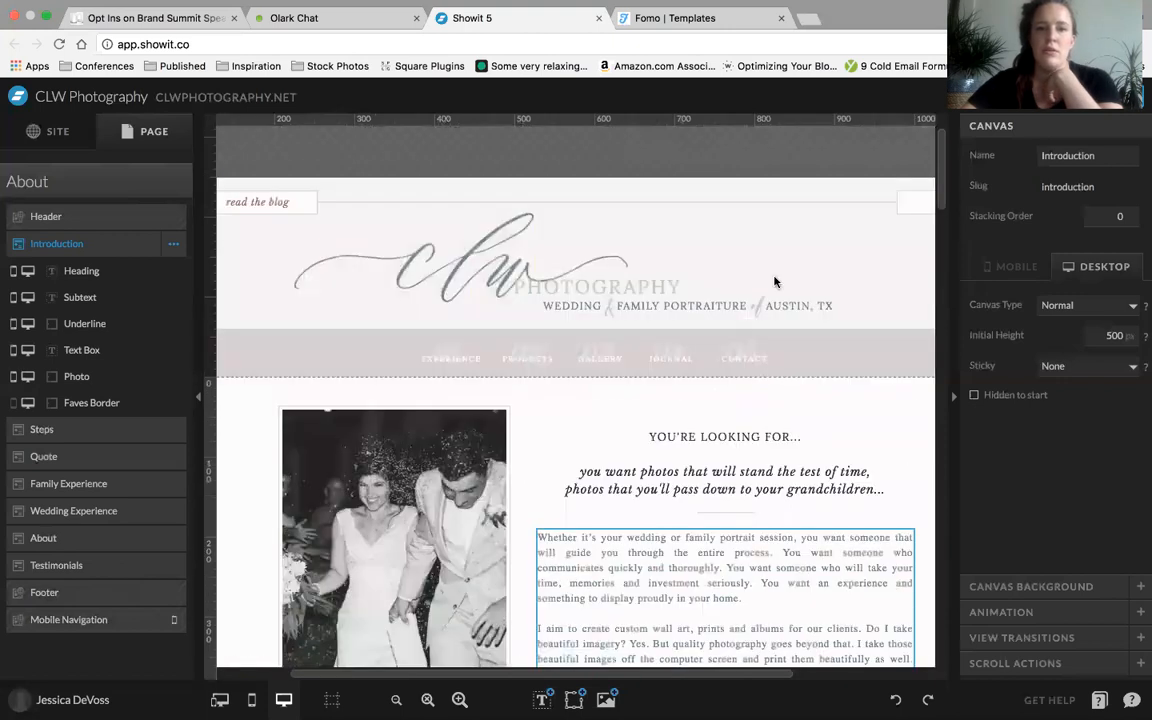
click(793, 273)
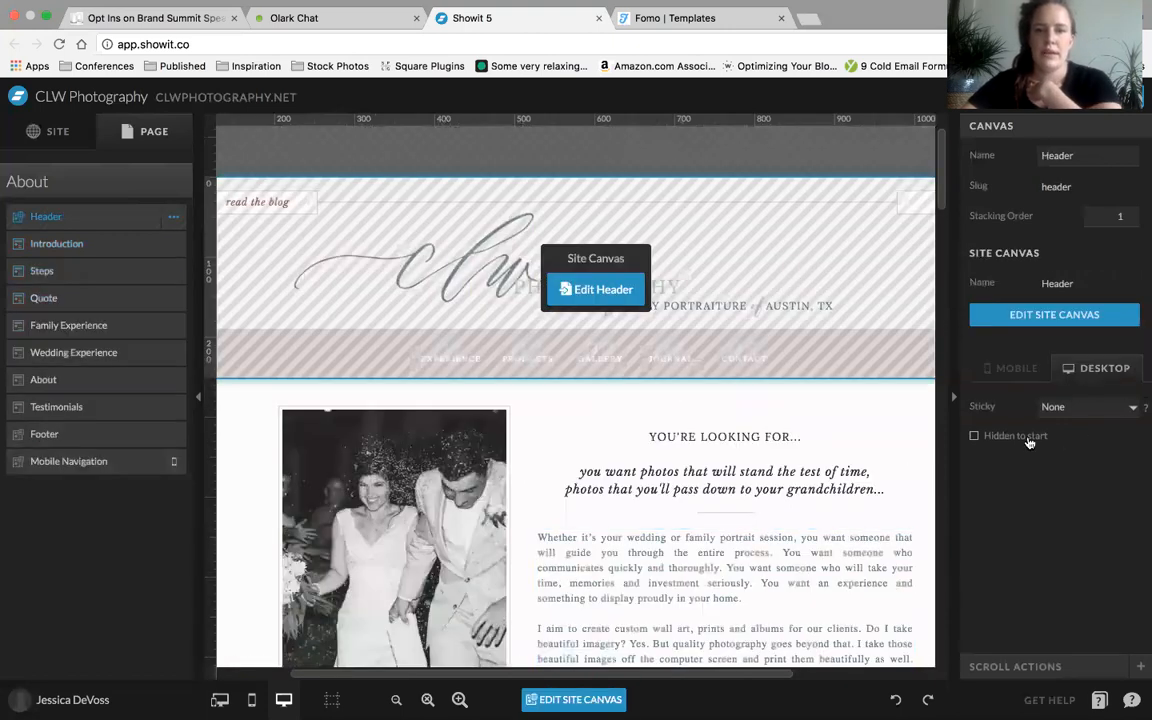
click(1089, 408)
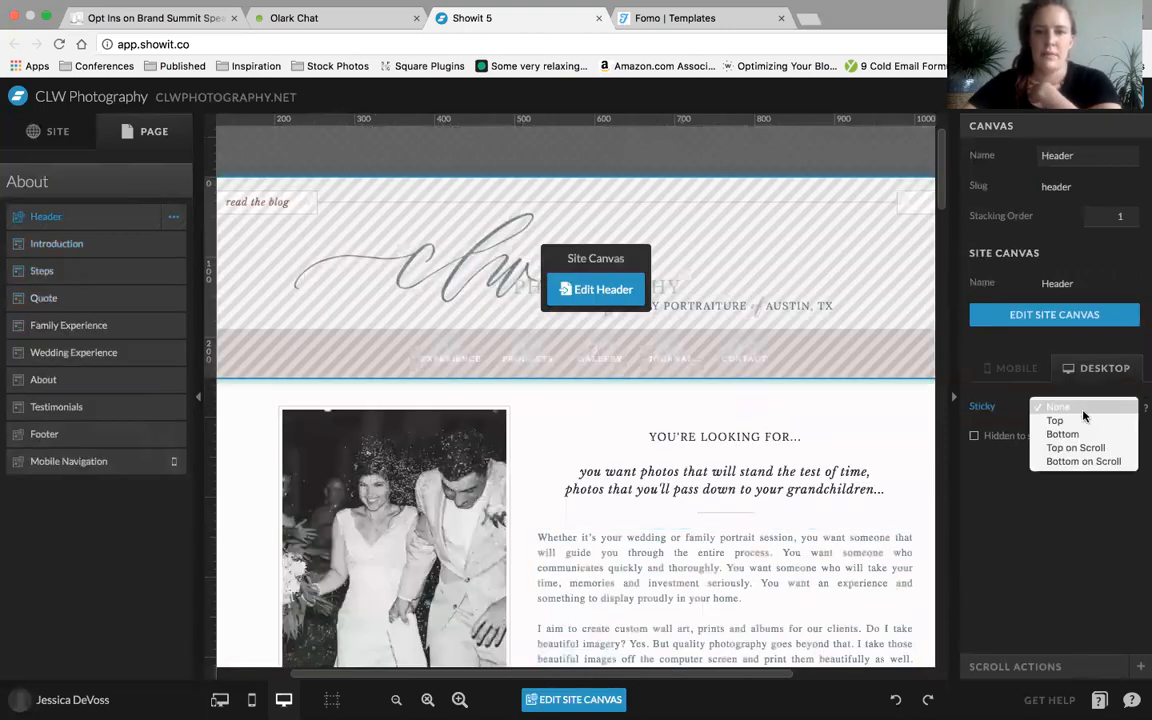
click(978, 492)
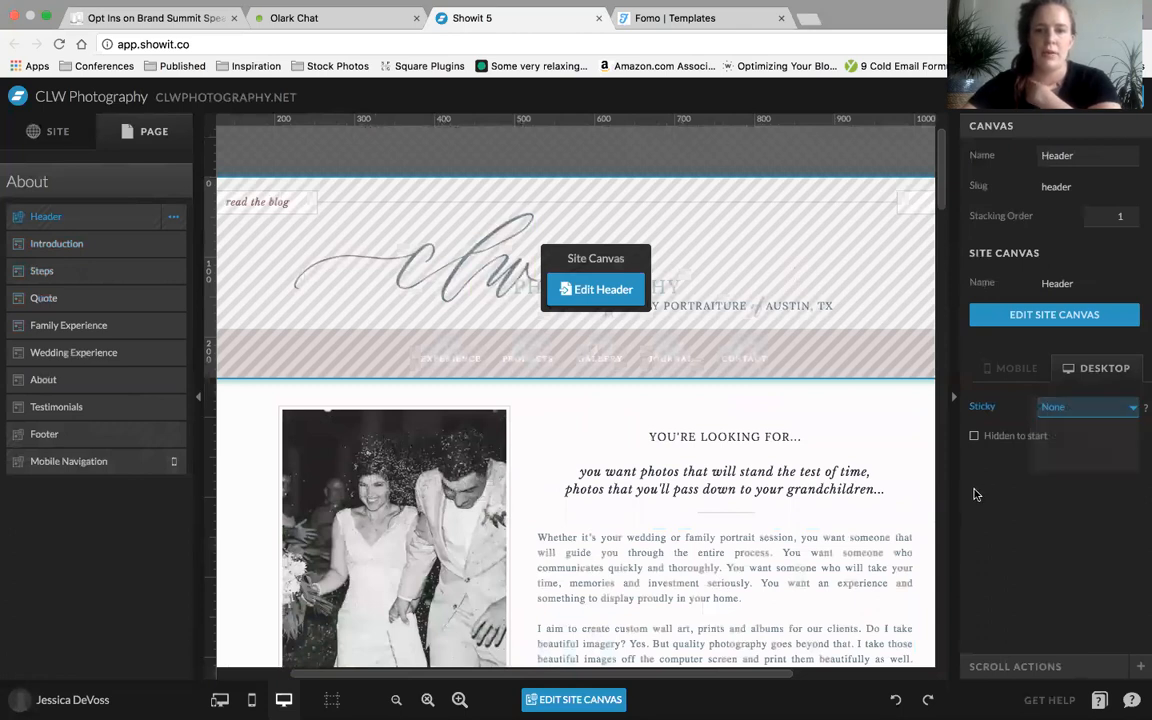
Preview the About page on desktop to examine how the header scrolls while its Sticky setting is None
click(1042, 97)
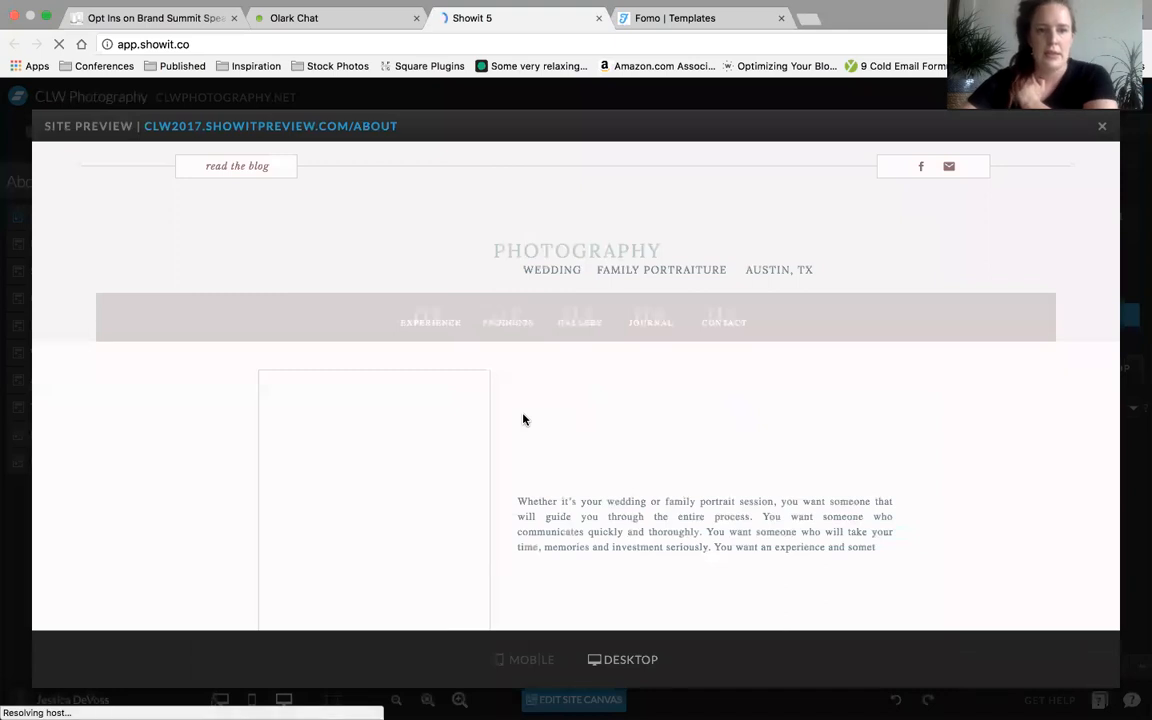
scroll(811, 473, down, 5)
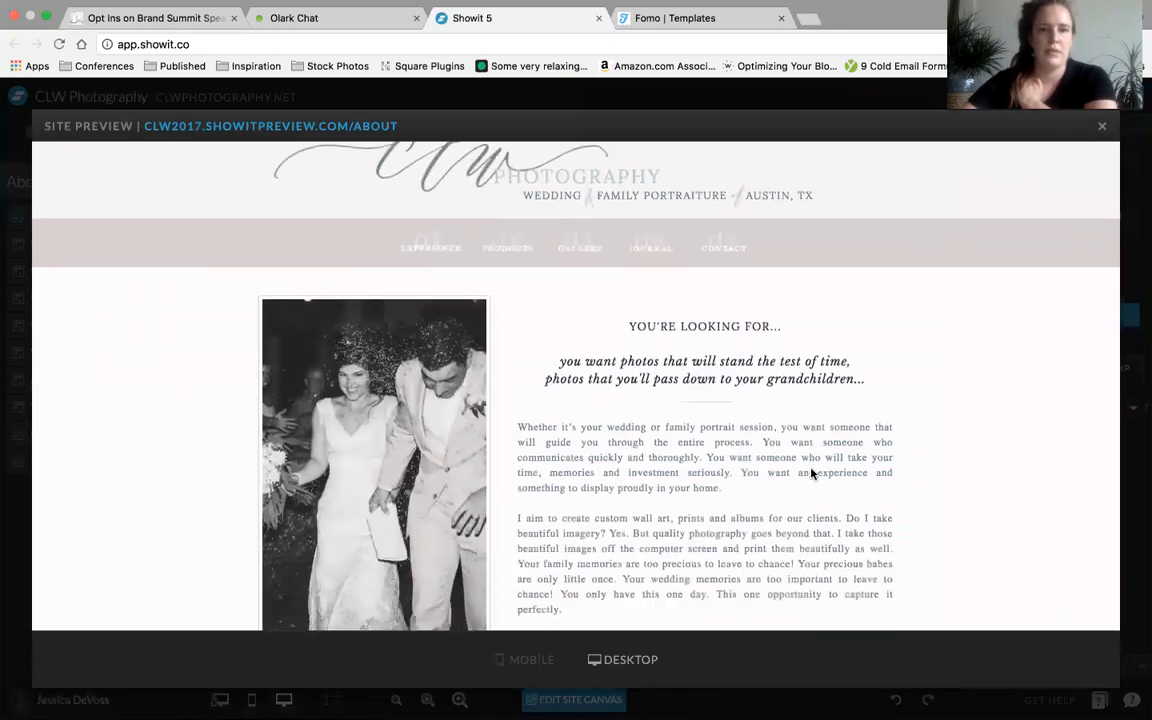
scroll(811, 473, down, 15)
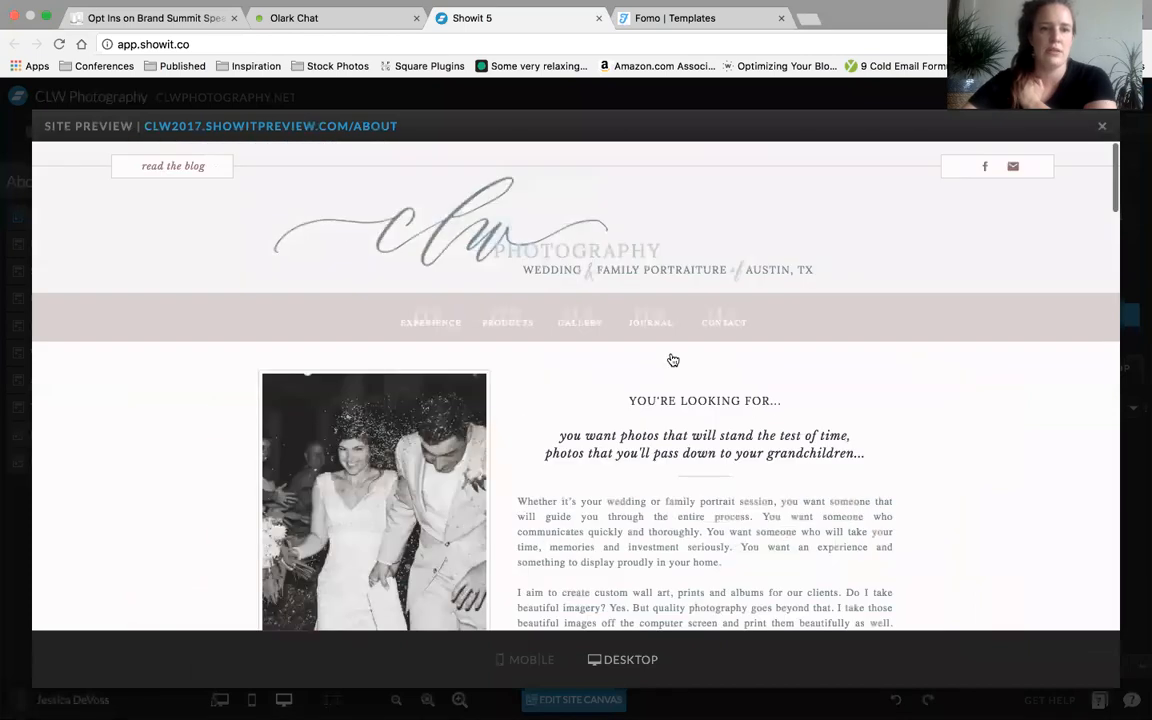
scroll(712, 447, down, 5)
scroll(710, 449, down, 3)
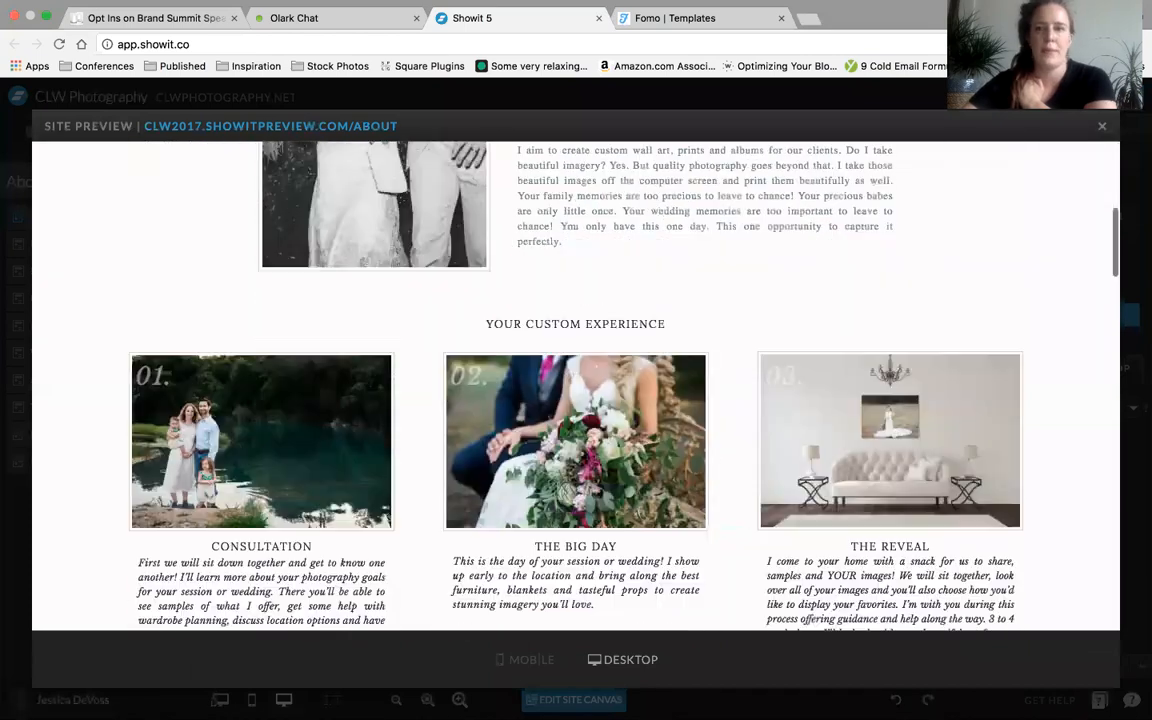
click(1103, 130)
Set the Header canvas's Sticky option to Top and preview how the header behaves while the About page scrolls
click(1128, 408)
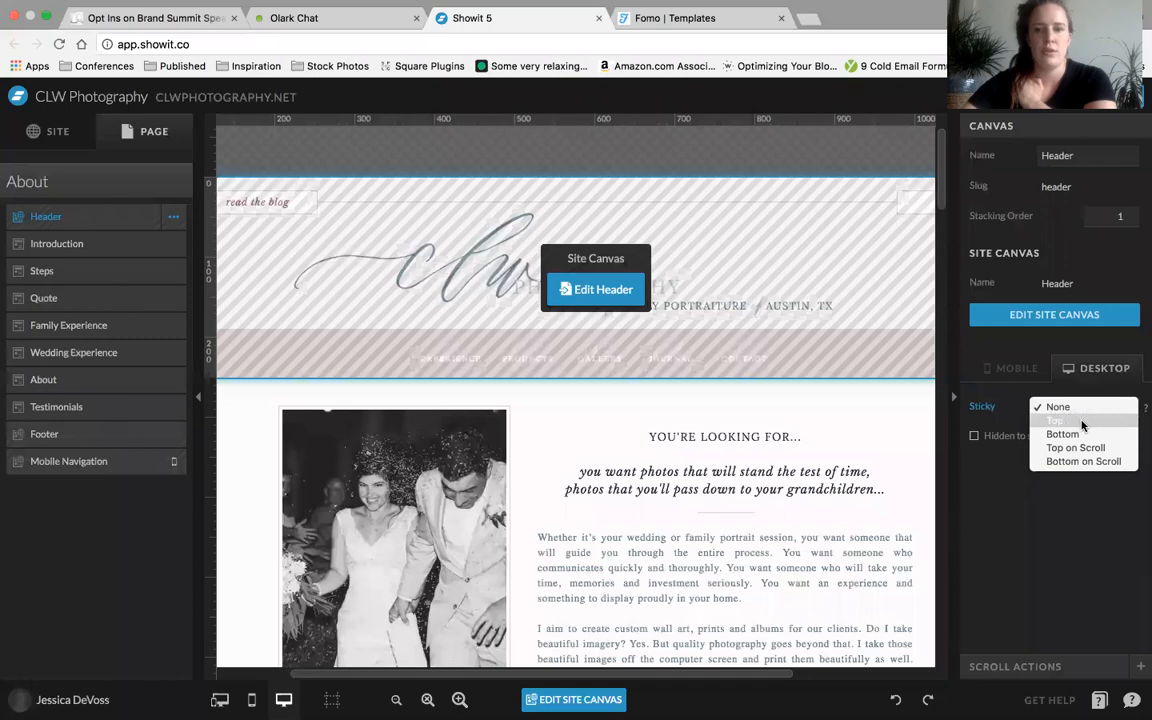
click(1079, 421)
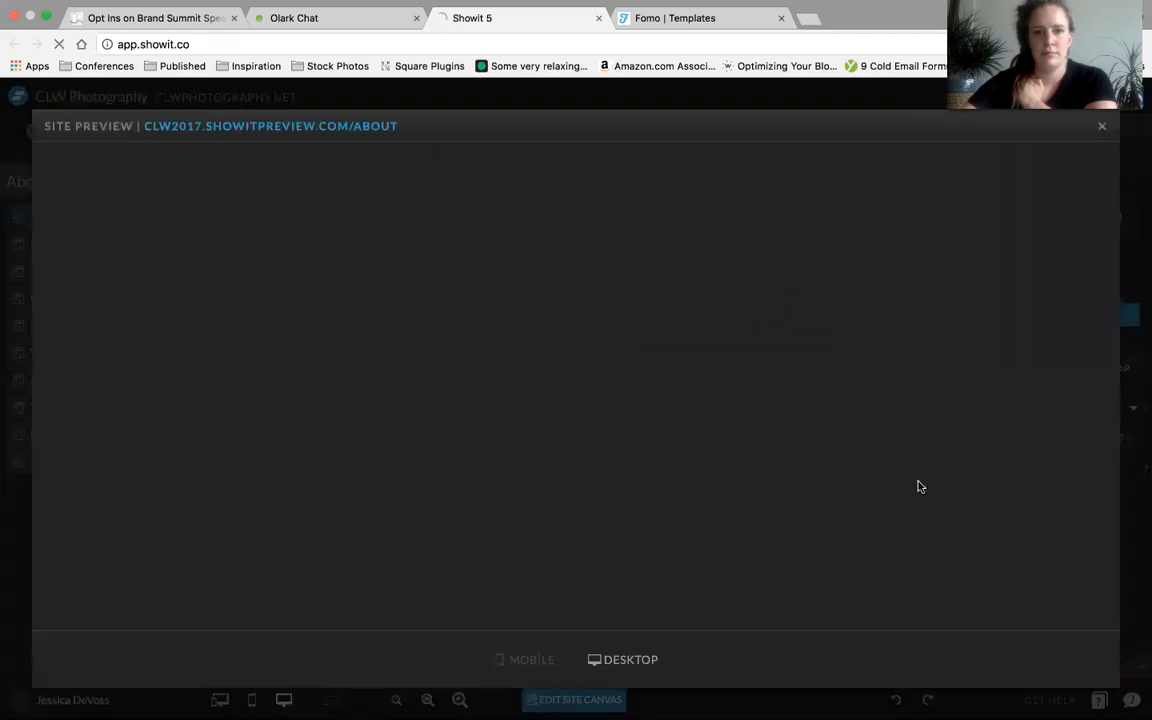
scroll(924, 504, down, 3)
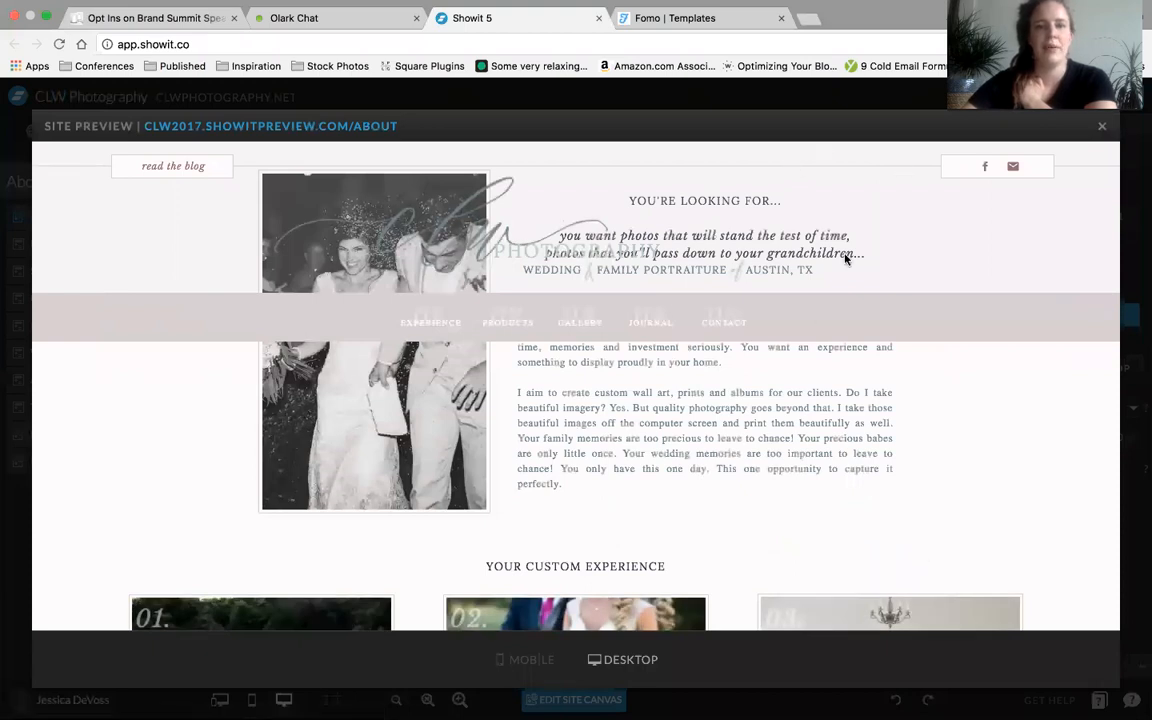
scroll(1000, 458, down, 3)
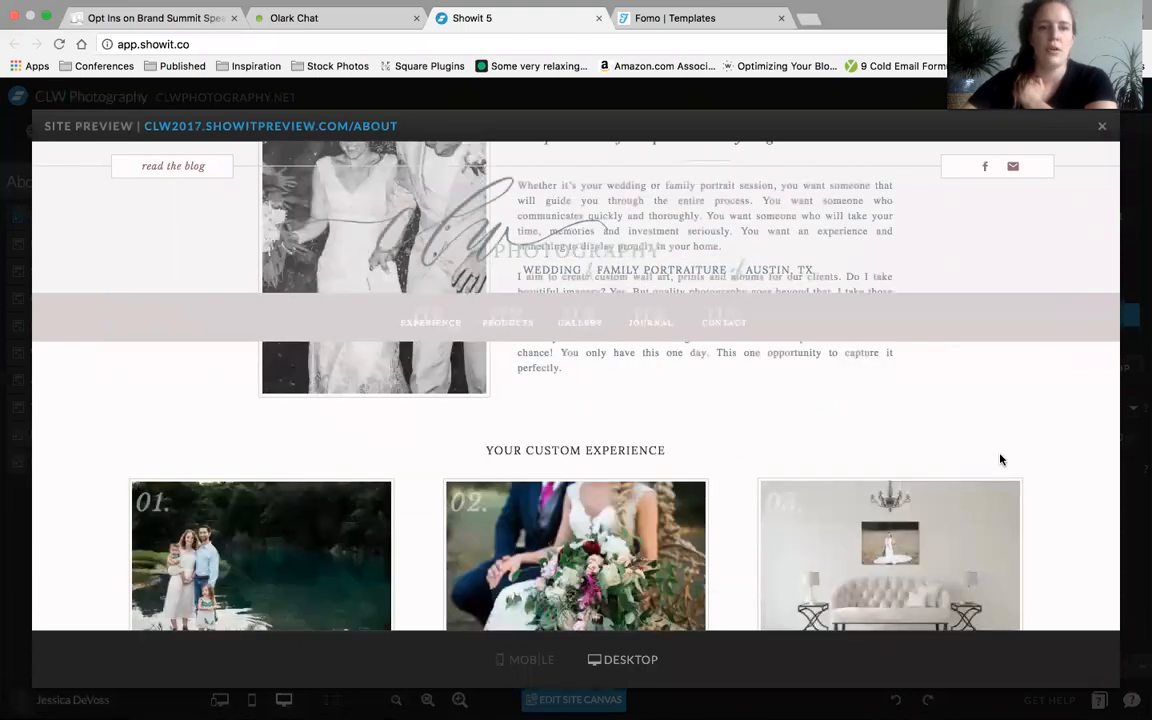
scroll(1000, 458, down, 10)
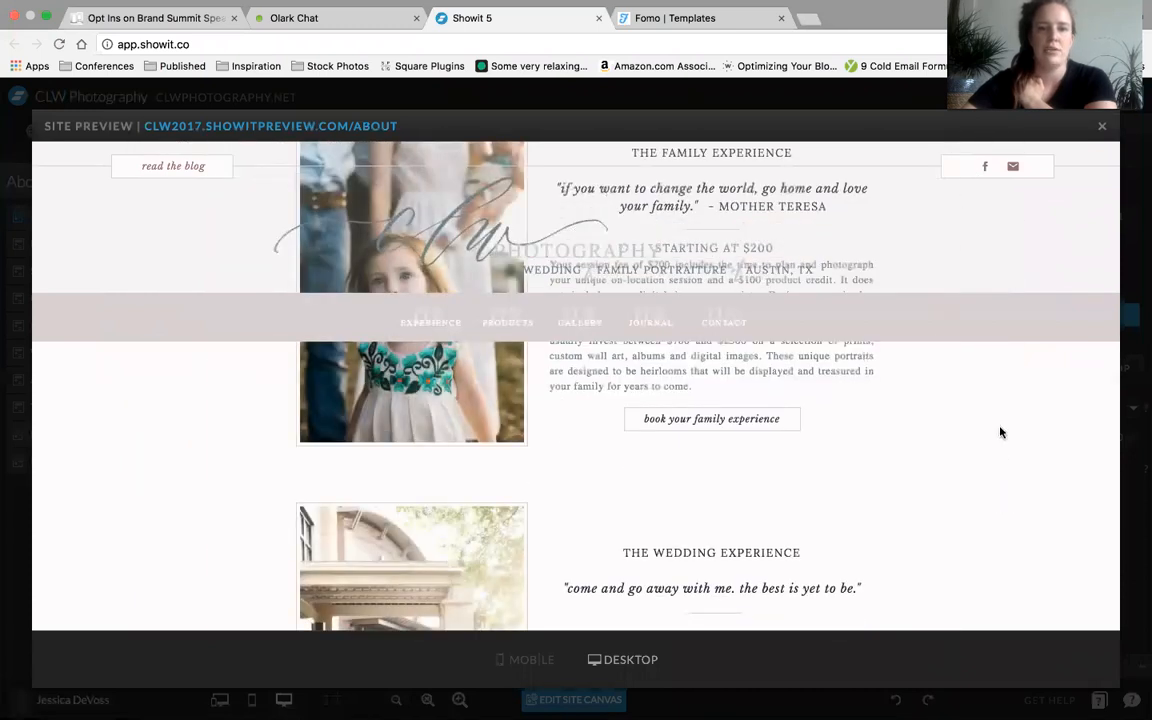
scroll(1000, 432, up, 2)
scroll(1000, 432, up, 8)
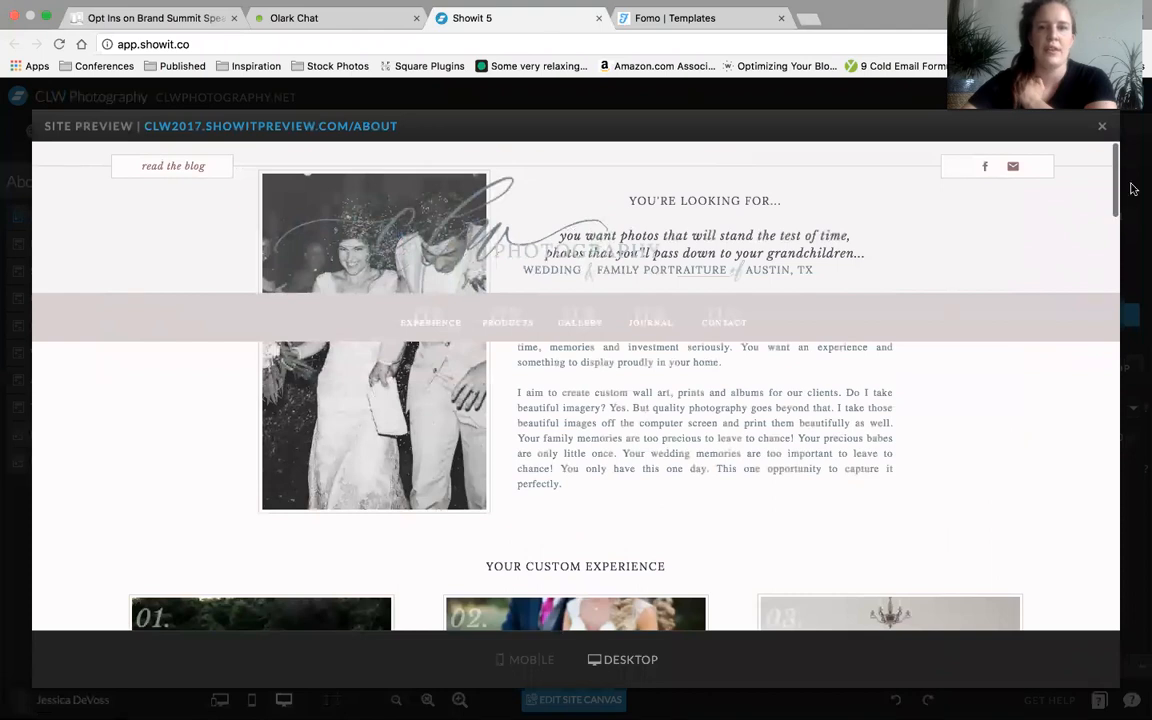
click(1100, 129)
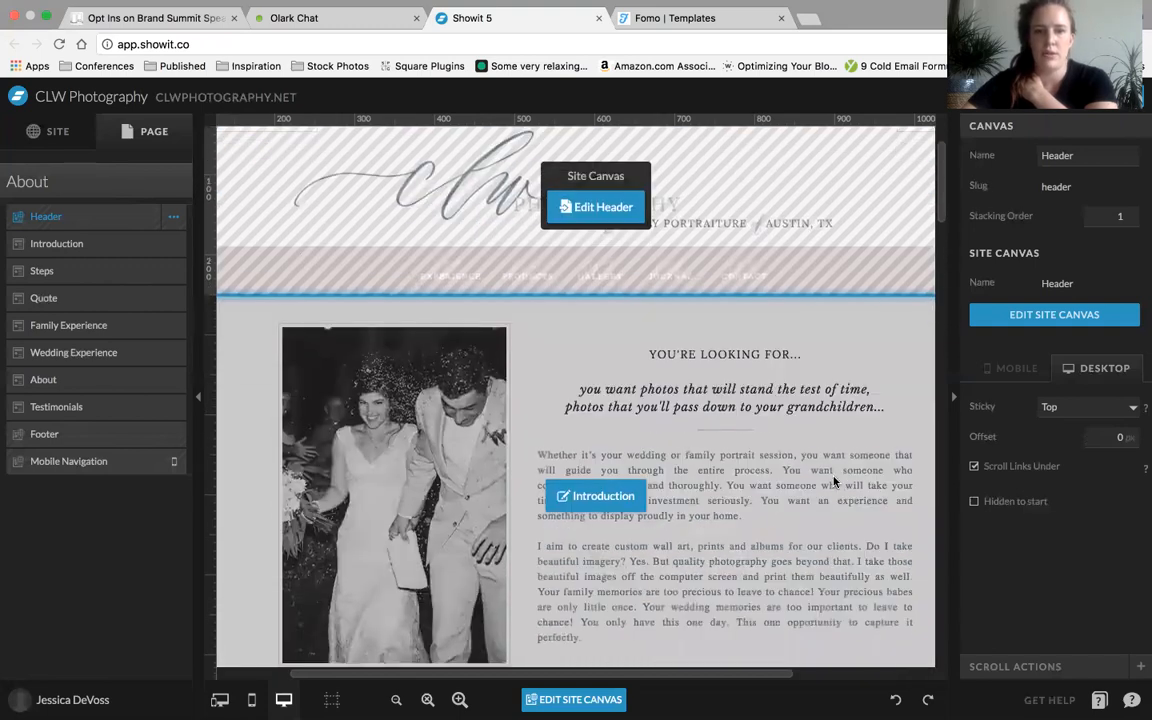
Give the sticky Header canvas an offset of 200 px and preview its placement over the About page
click(1106, 437)
text(200)
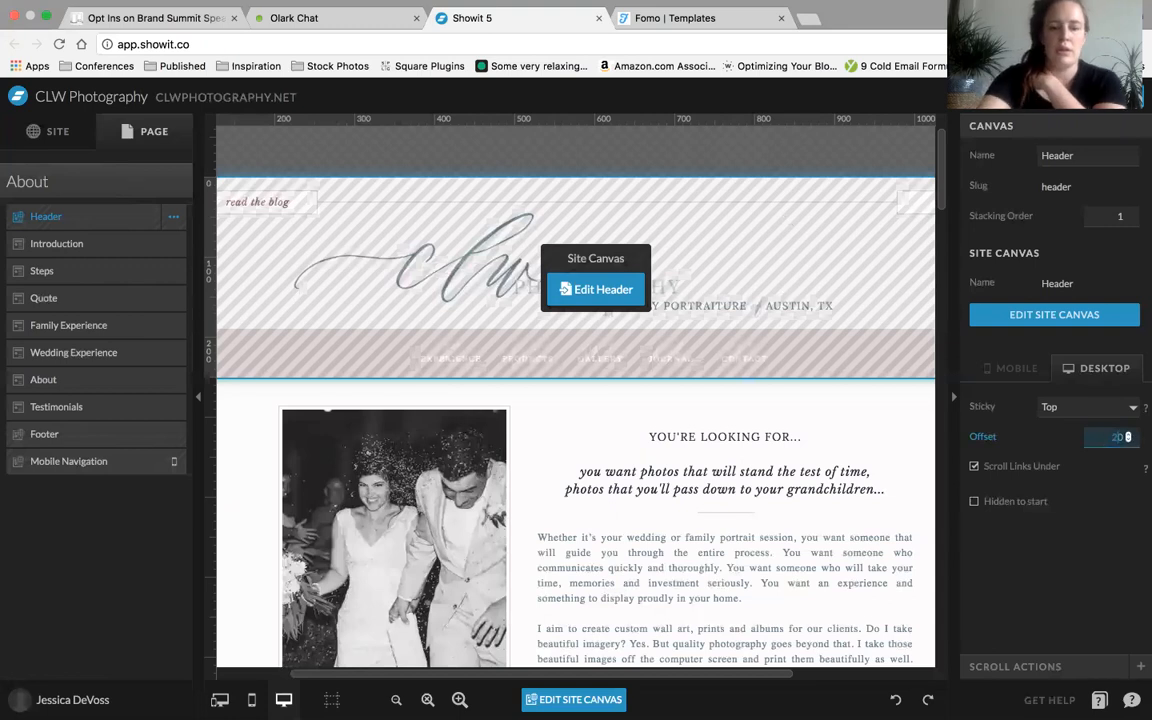
click(1033, 600)
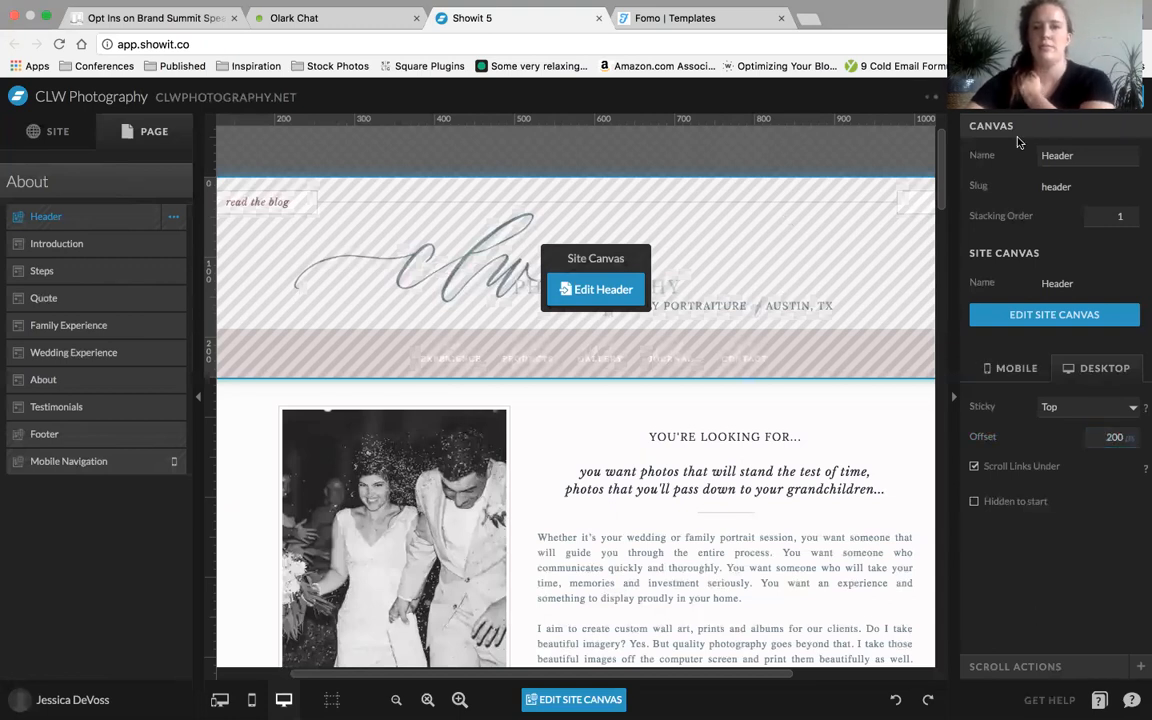
click(1018, 97)
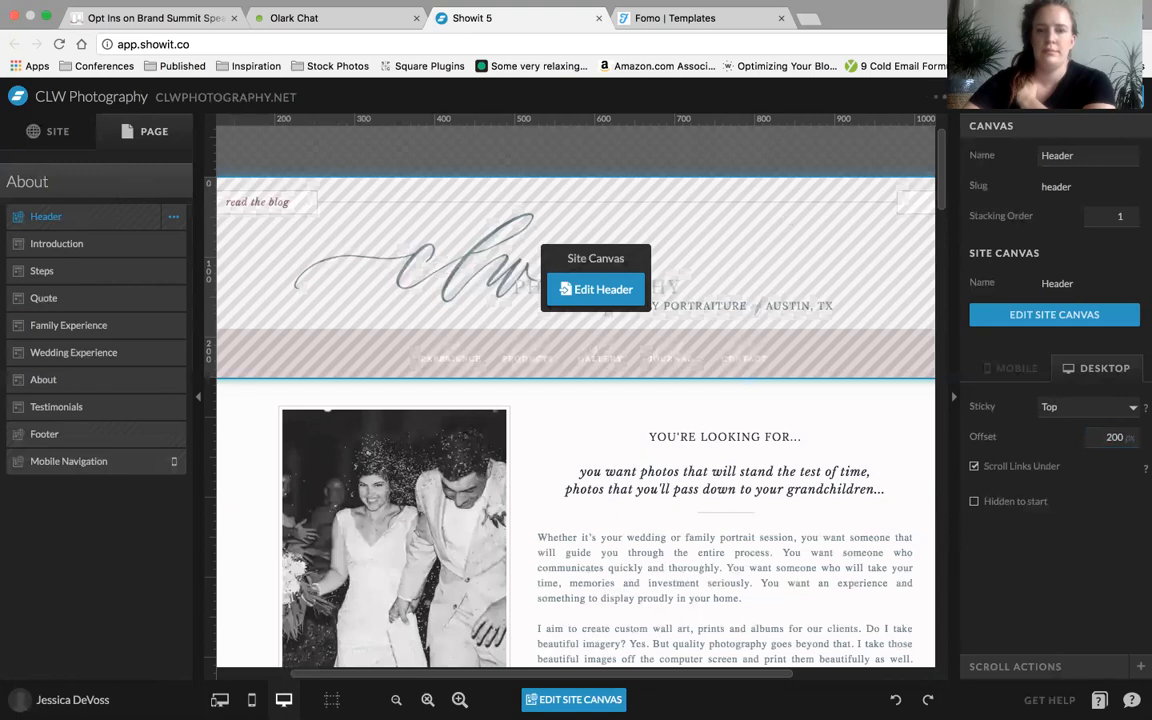
click(1022, 97)
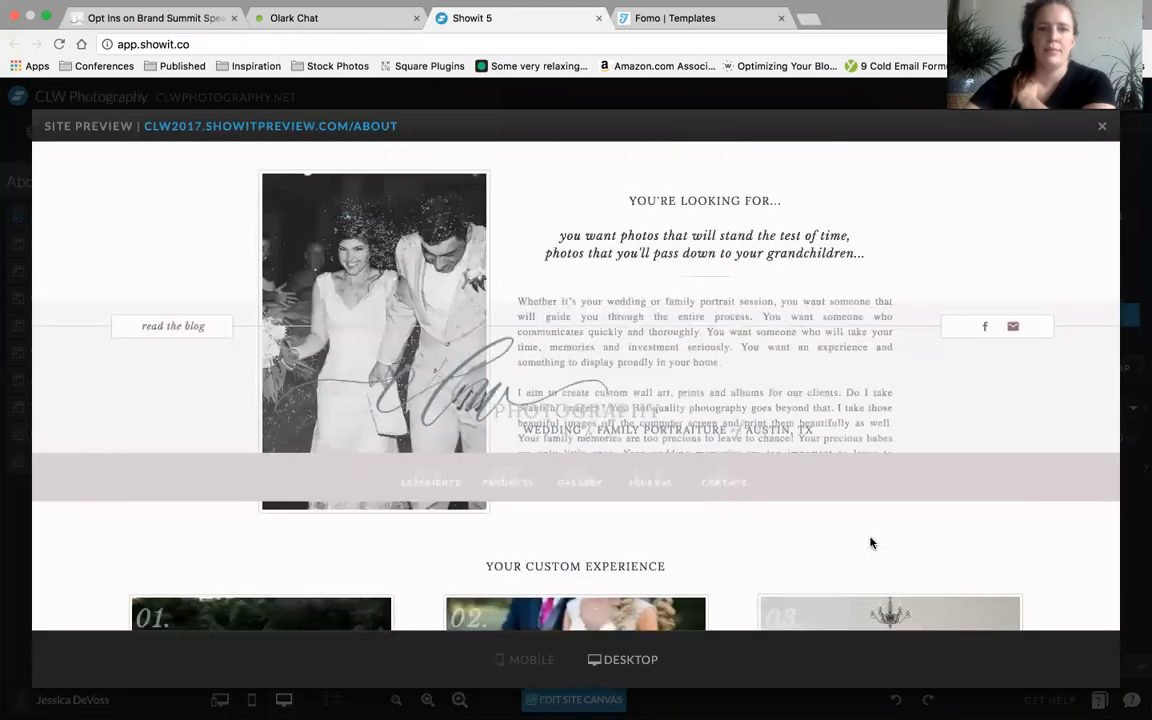
click(1102, 130)
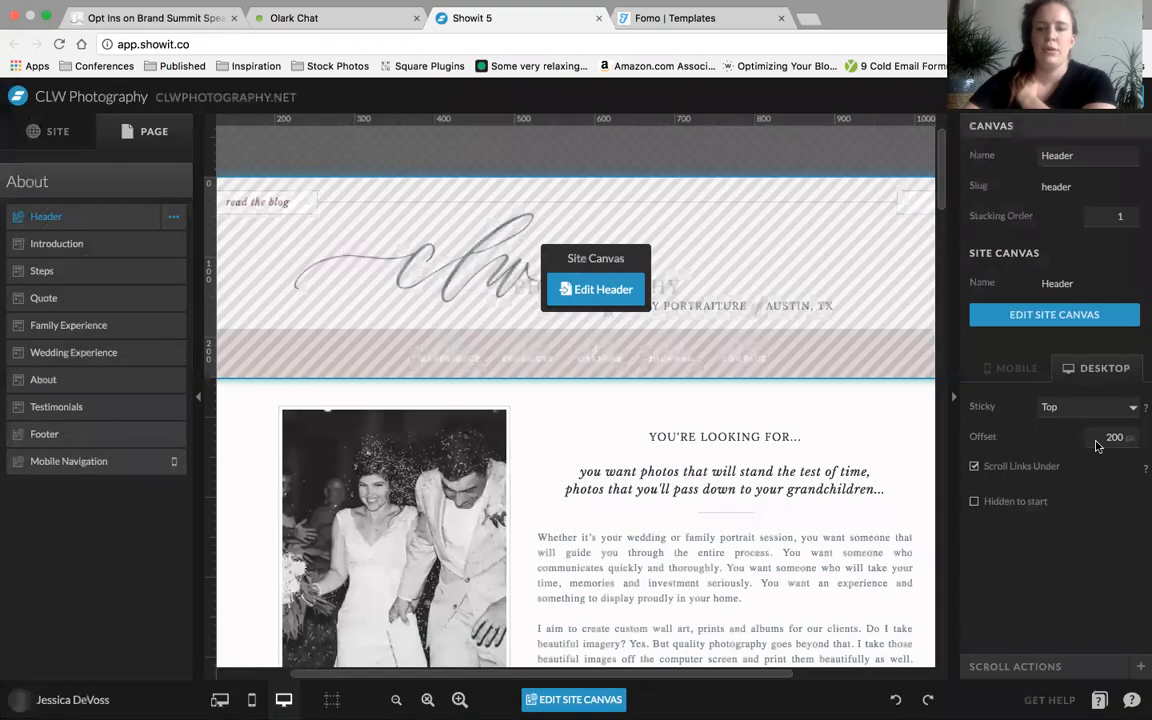
Set the Header canvas's Sticky option to Top on Scroll with an offset of 0 px
click(1098, 404)
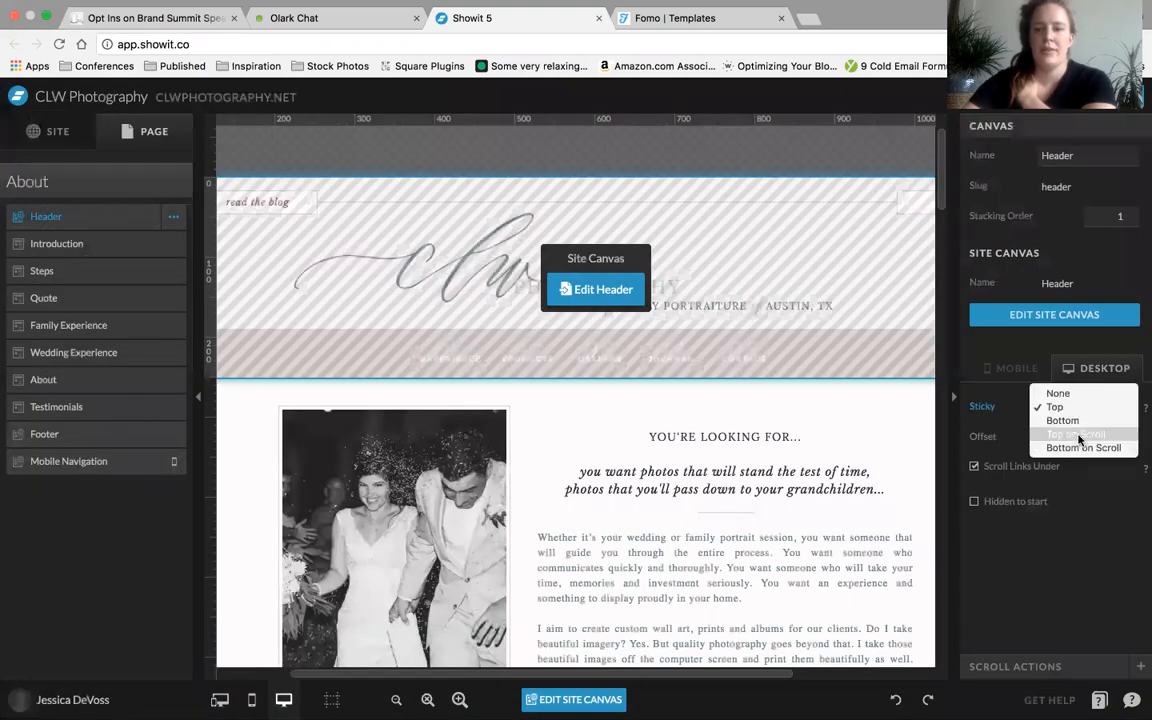
click(1090, 407)
double_click(1120, 437)
text(0)
click(1048, 539)
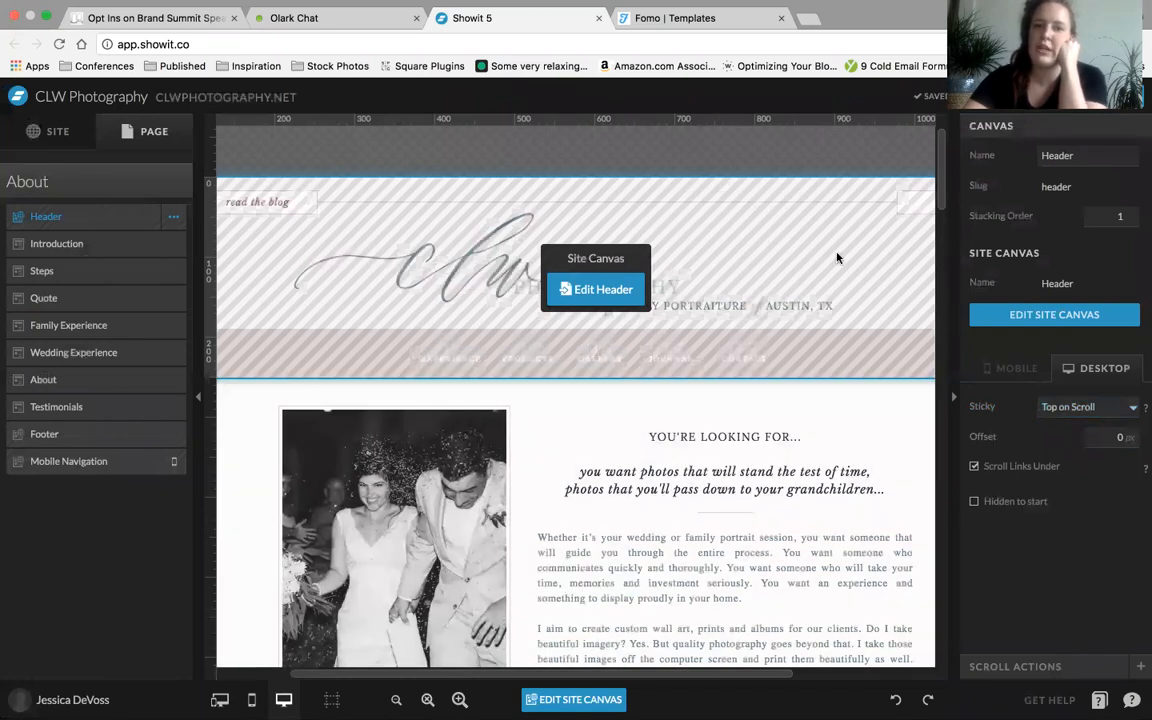
Preview the About page and scroll through it to examine the header's Top on Scroll behavior
scroll(822, 346, down, 3)
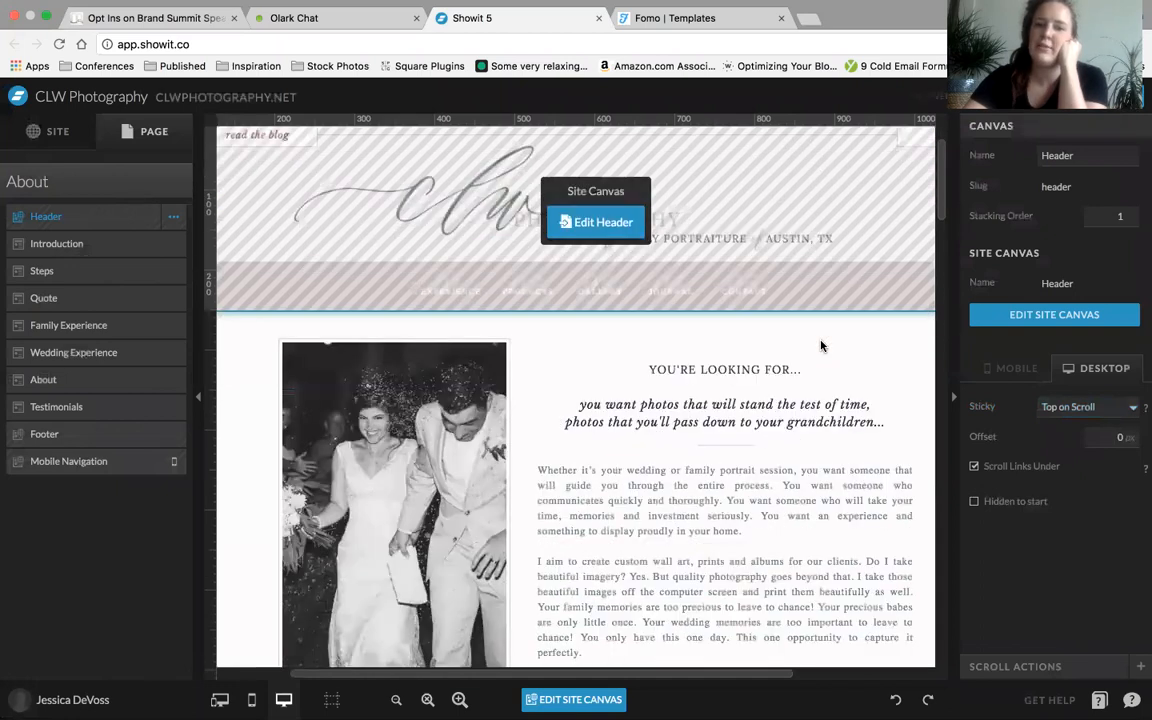
scroll(822, 346, up, 3)
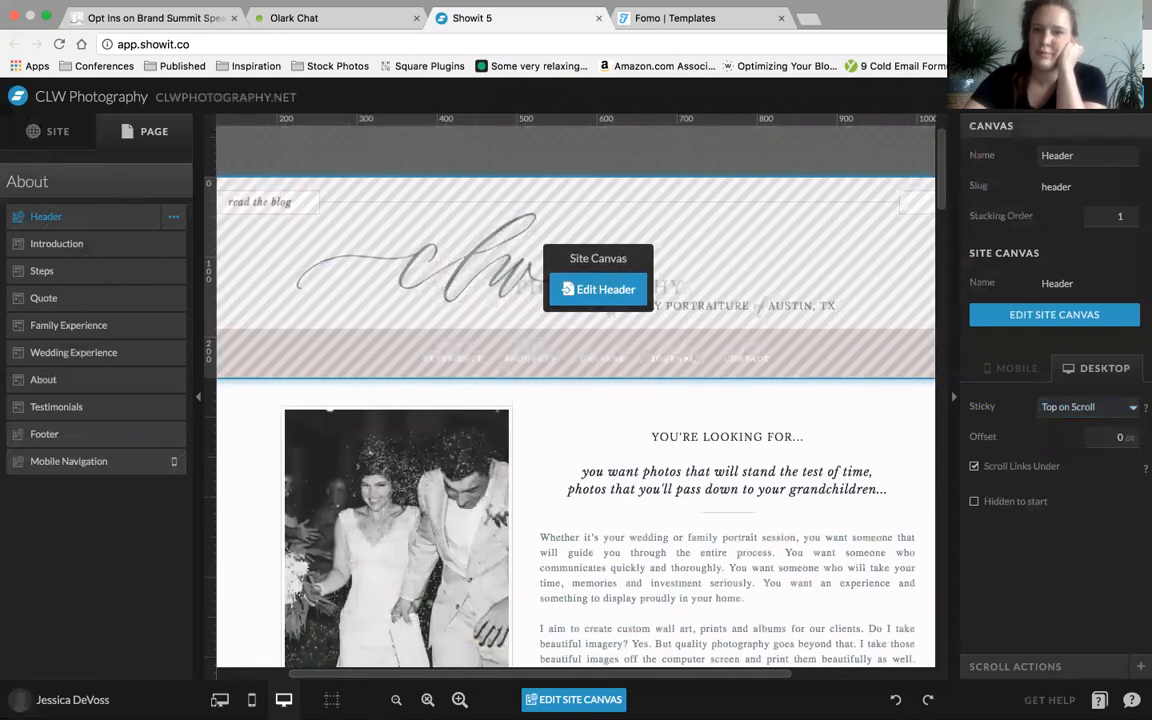
click(1035, 97)
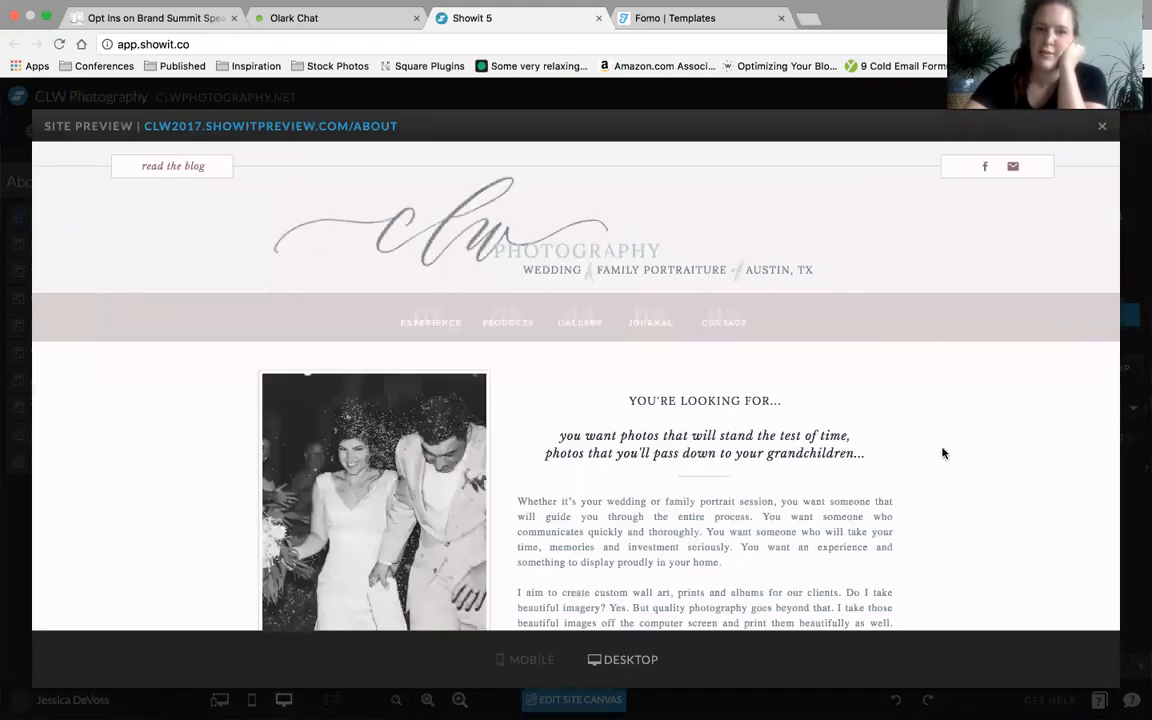
scroll(940, 548, down, 4)
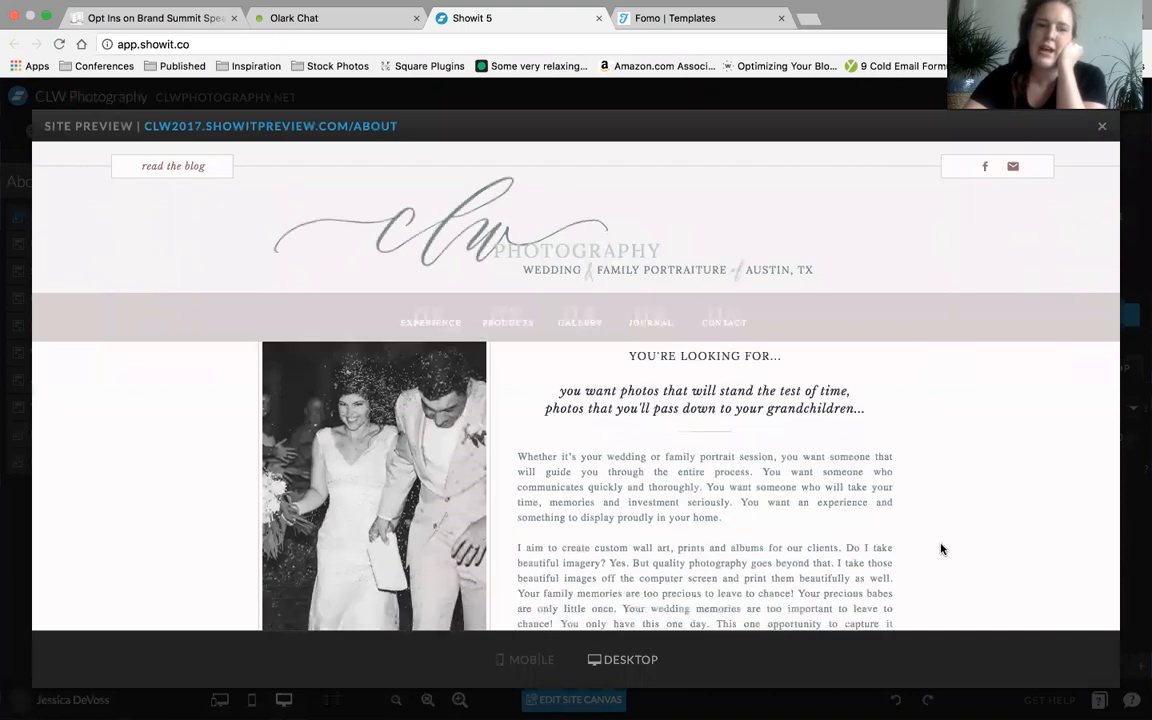
scroll(940, 548, down, 10)
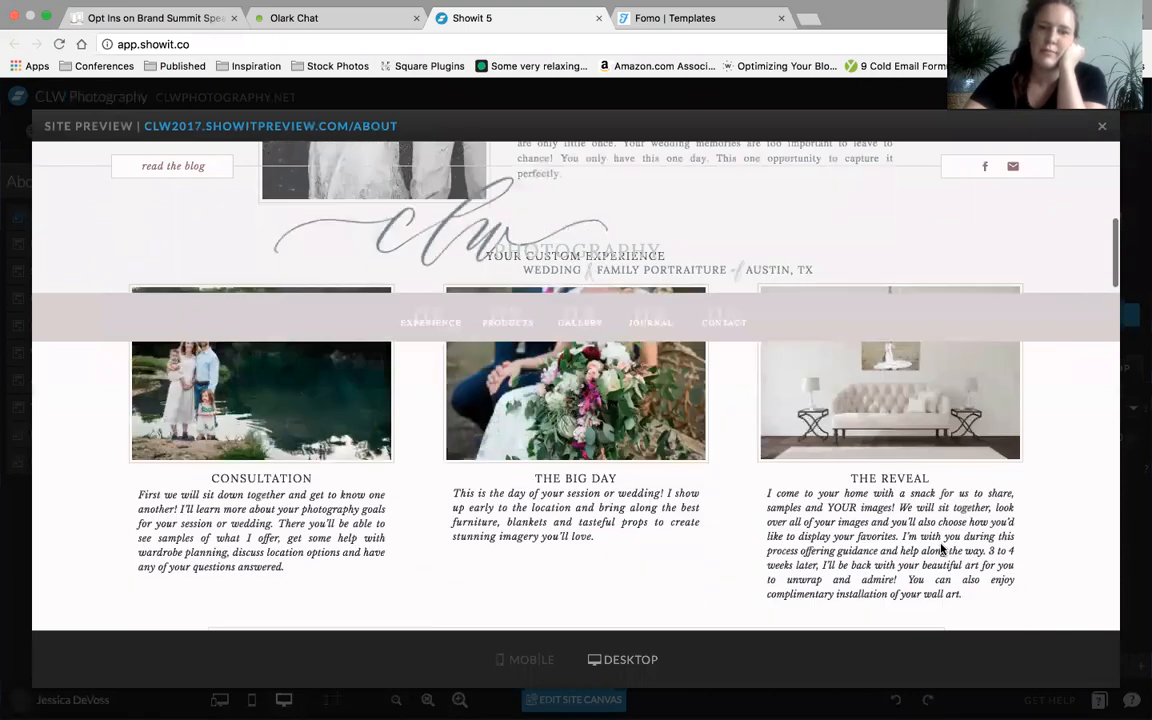
scroll(940, 548, up, 15)
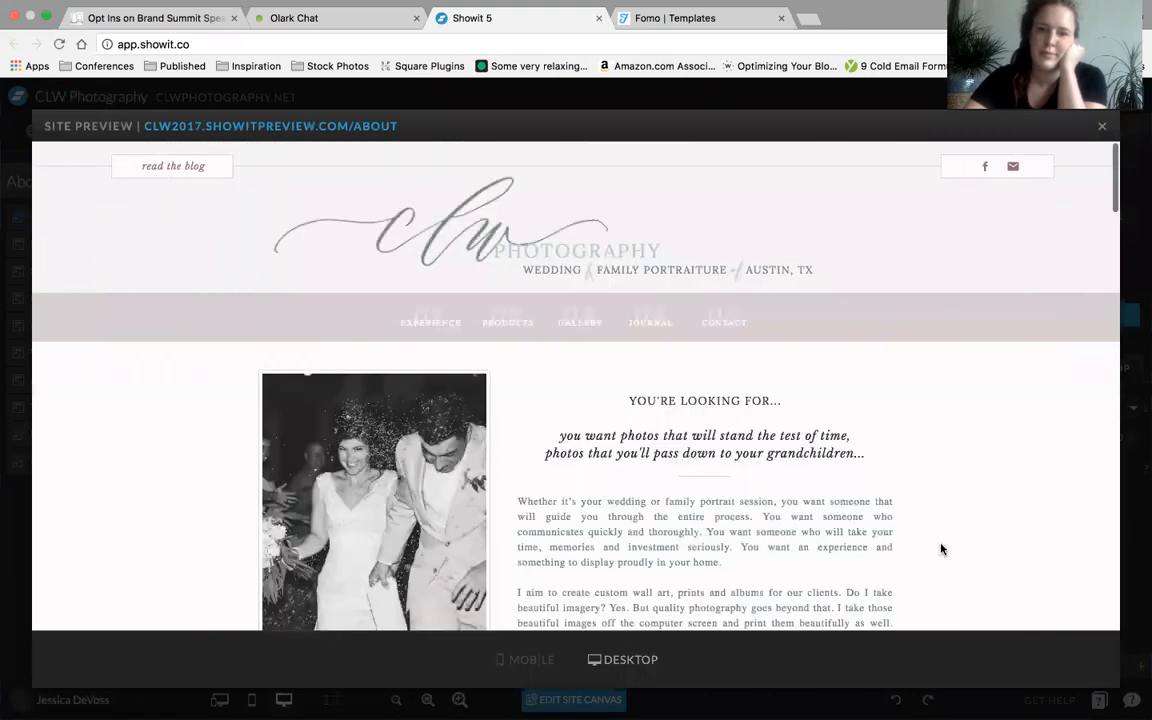
click(1102, 126)
Review the Header canvas's Sticky choices again and set the option back to None
click(1090, 407)
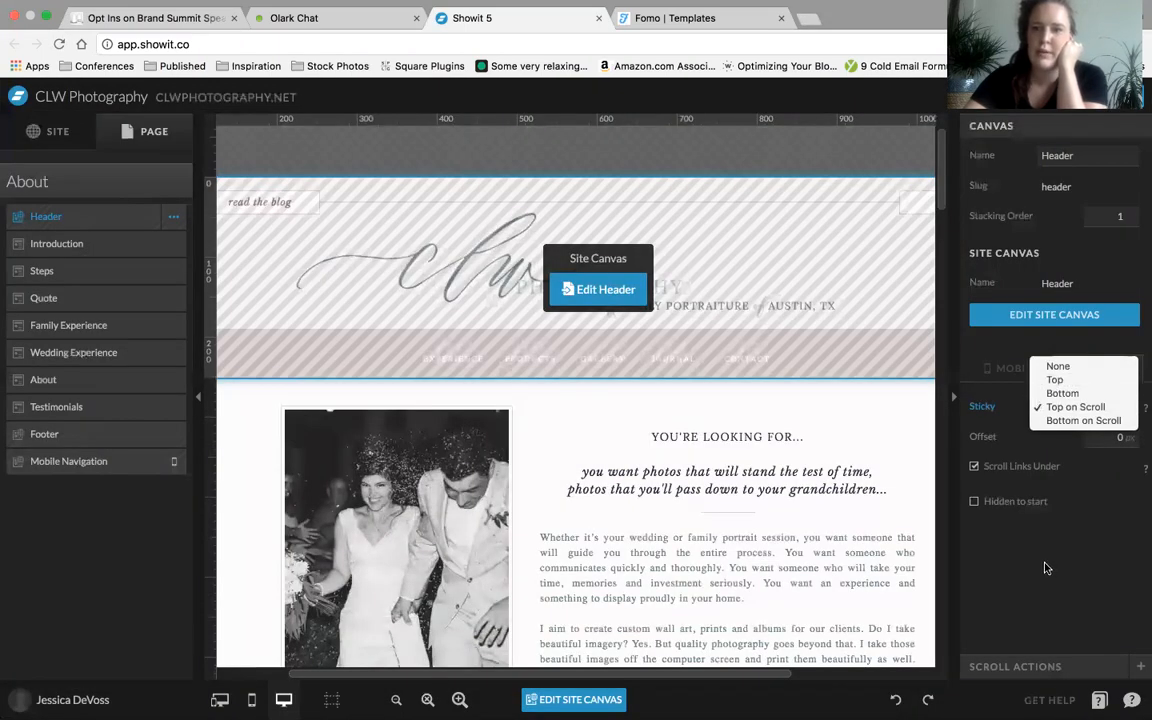
click(1046, 568)
click(1075, 407)
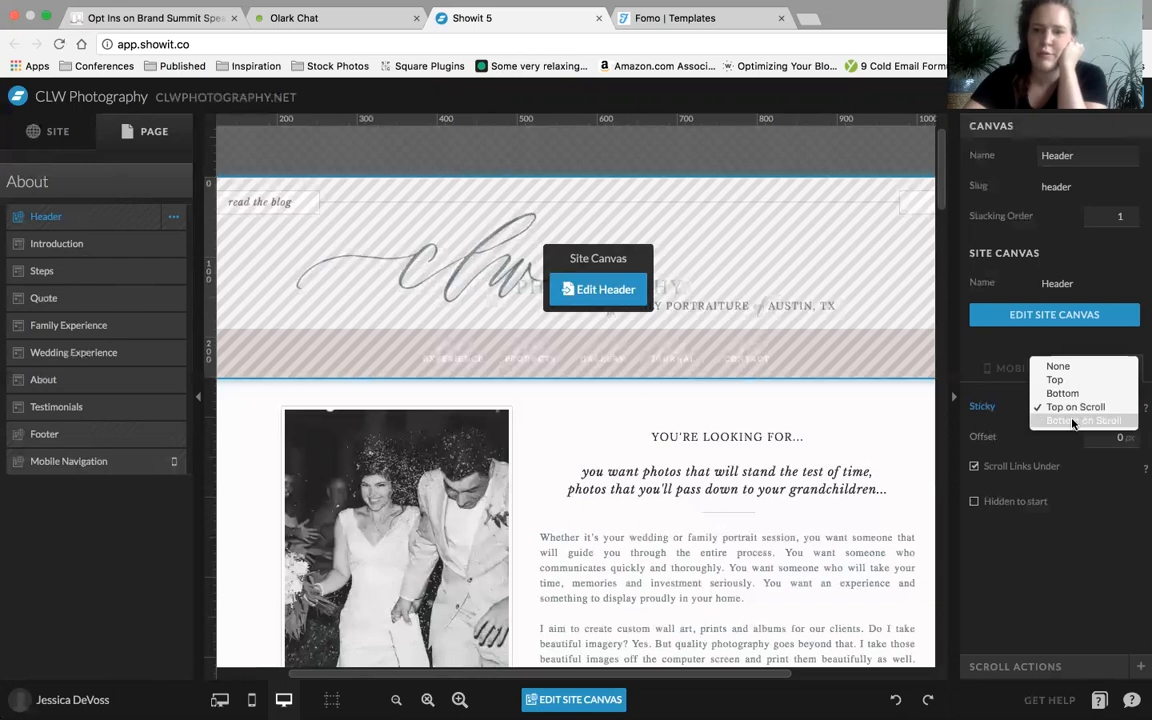
click(1036, 560)
click(1075, 407)
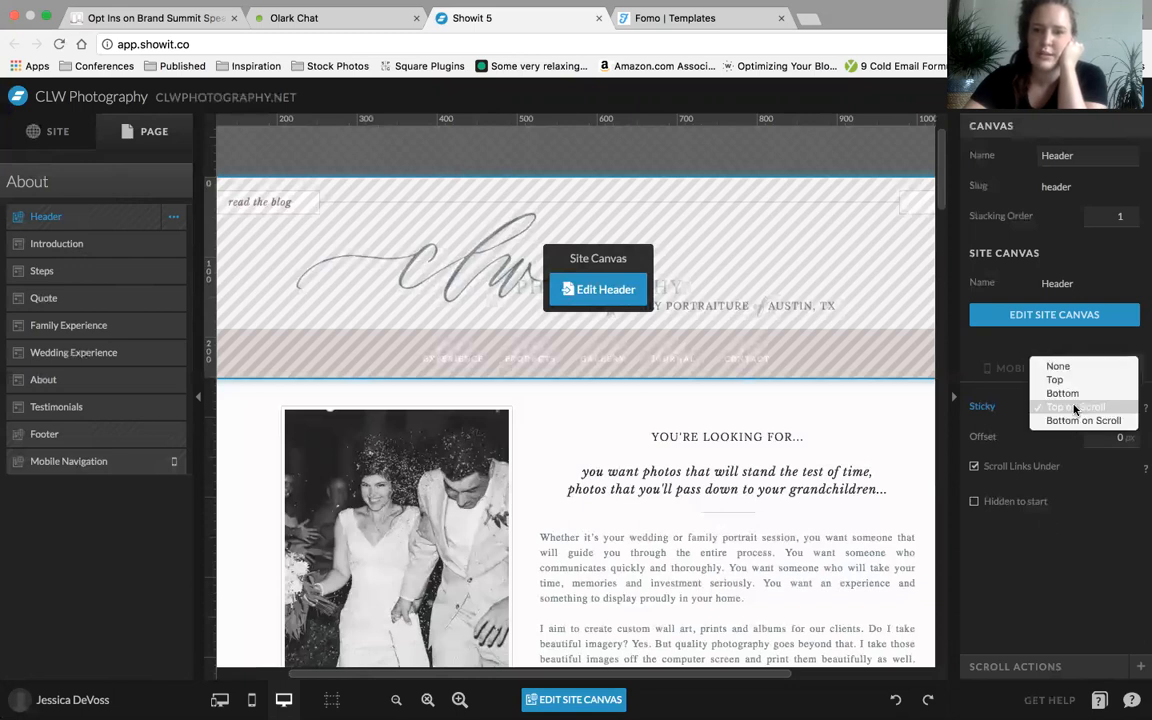
click(1075, 407)
key(Up)
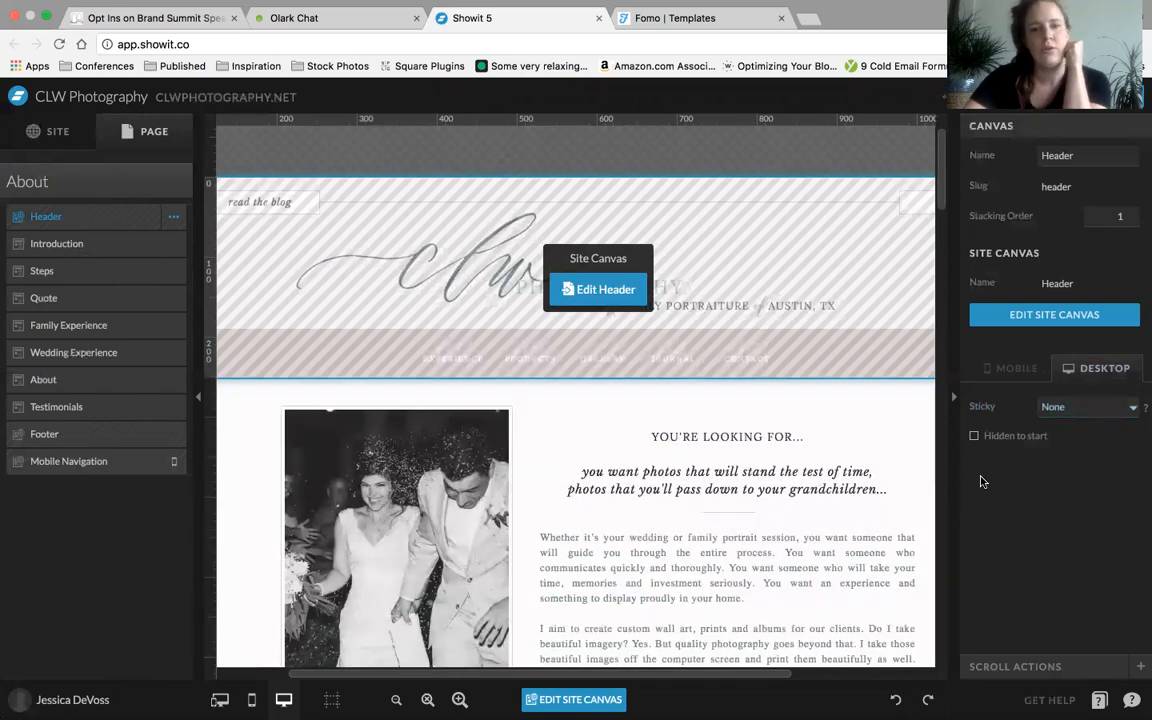
Set the Header canvas's stacking order to 0 and review its Sticky choices
click(722, 394)
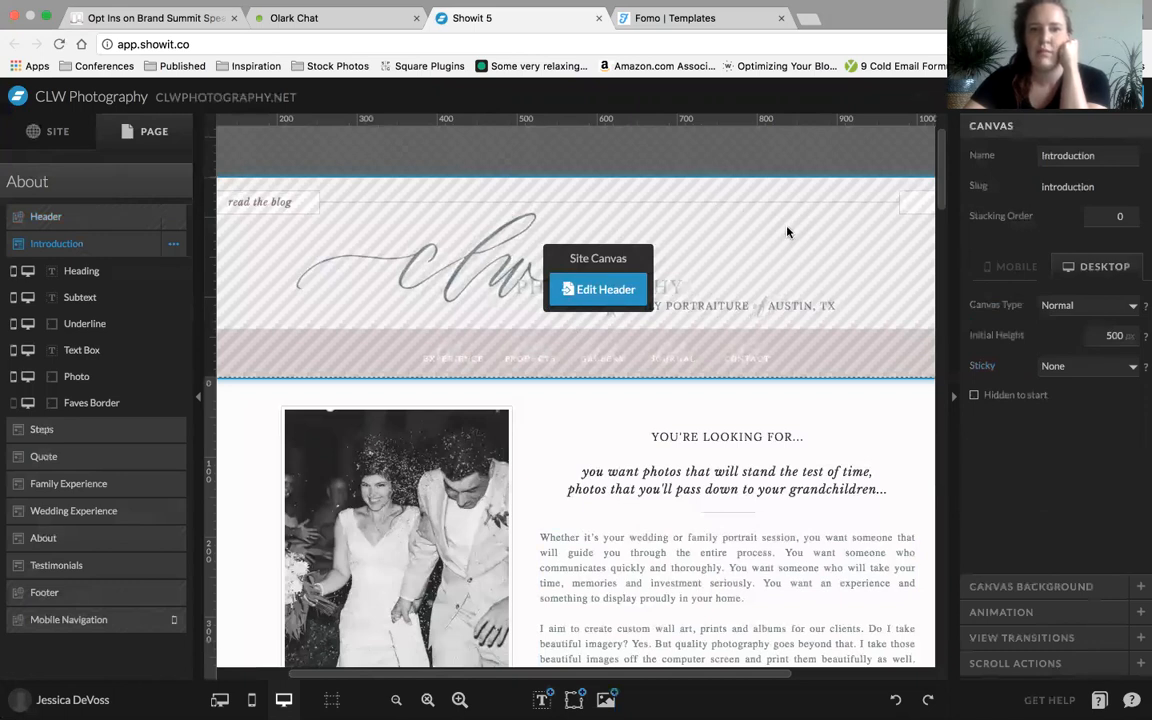
click(1117, 215)
click(1060, 545)
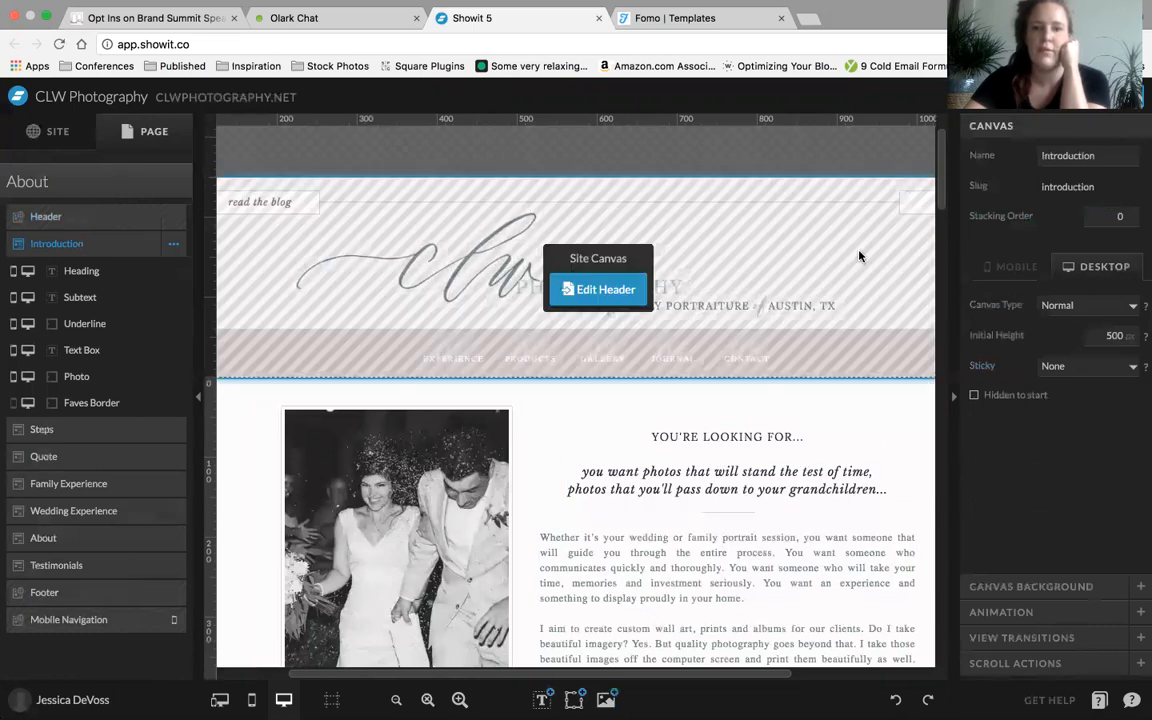
click(858, 257)
click(1126, 216)
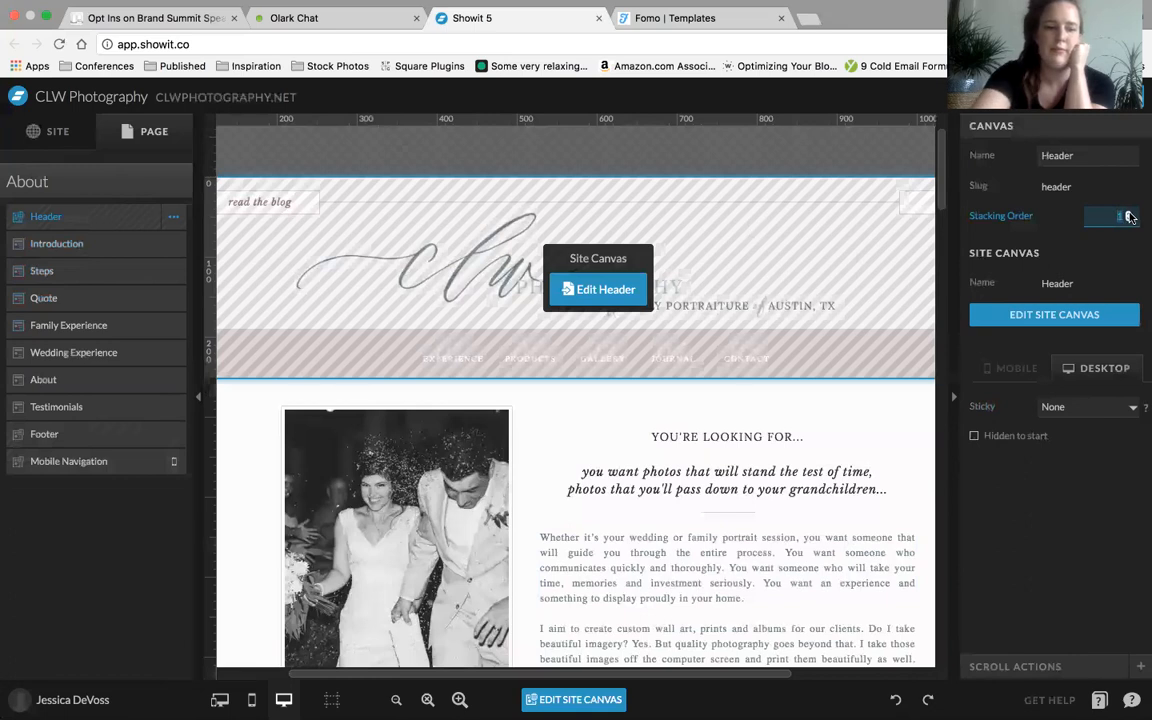
click(1062, 407)
click(1024, 509)
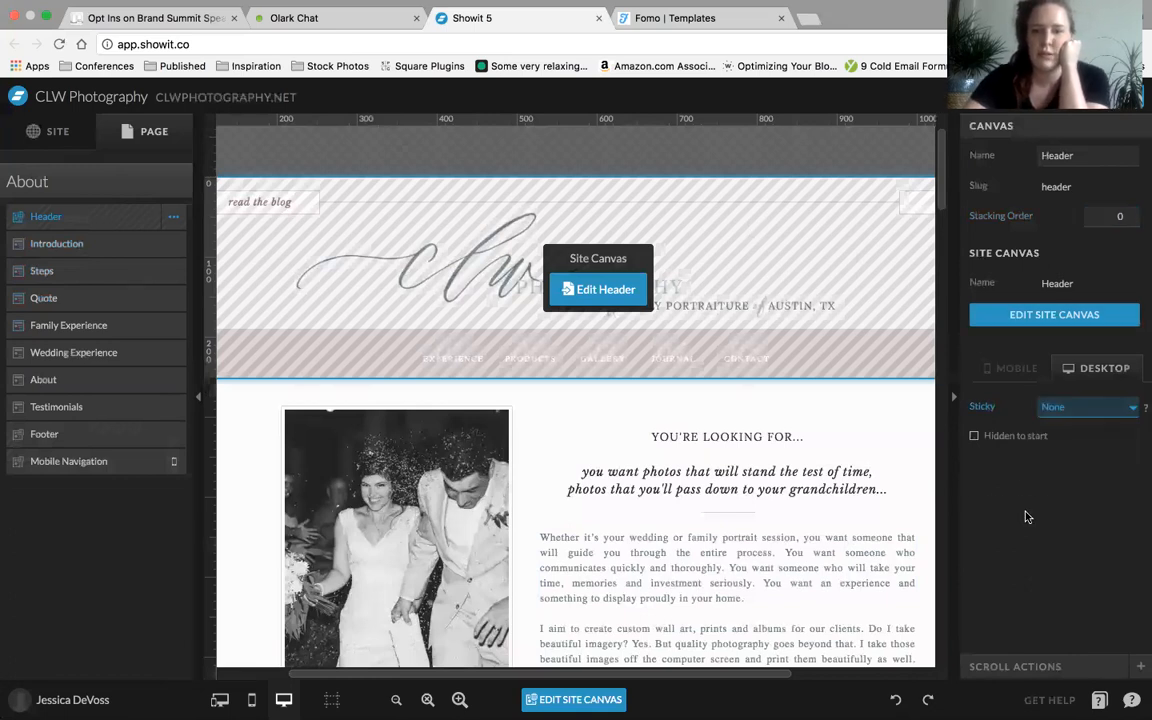
Set the Introduction canvas's Sticky option to Top and its stacking order to 1
click(779, 375)
click(1060, 366)
click(988, 378)
click(1128, 217)
text(1)
key(Tab)
scroll(743, 507, down, 3)
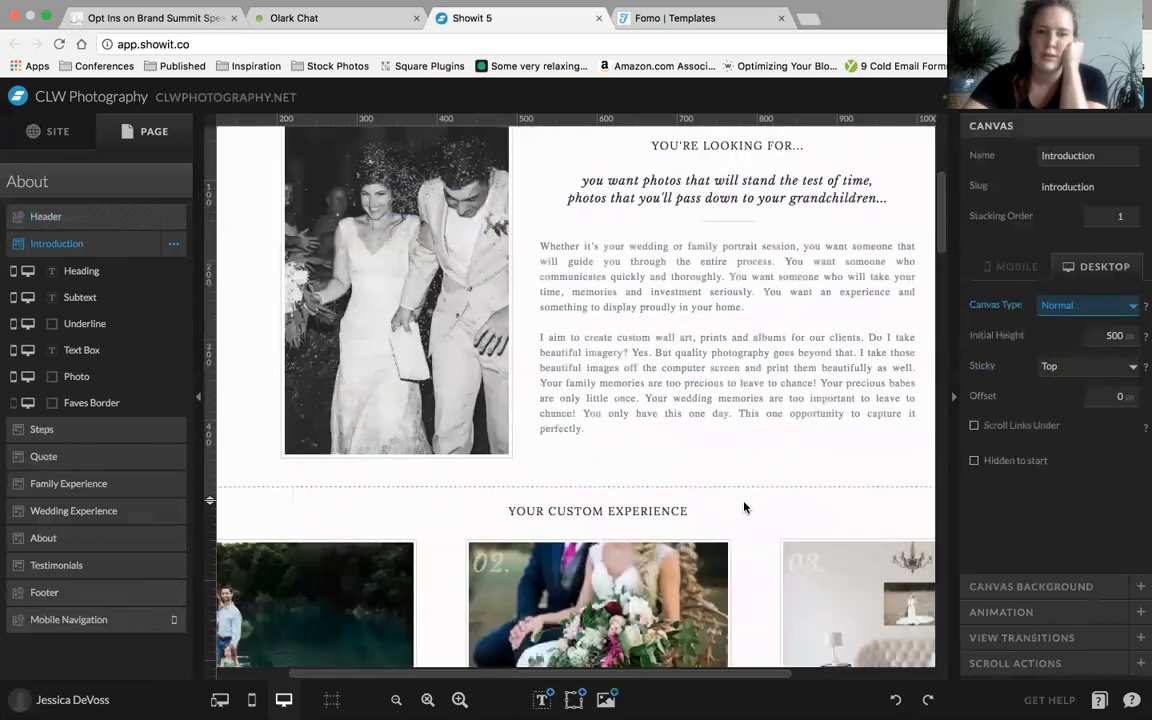
Set the Steps canvas's stacking order to 2 and its Sticky option to Top, keeping the Normal canvas type
click(743, 507)
click(1128, 216)
key(Tab)
click(1068, 306)
click(1058, 419)
click(1078, 366)
click(1042, 485)
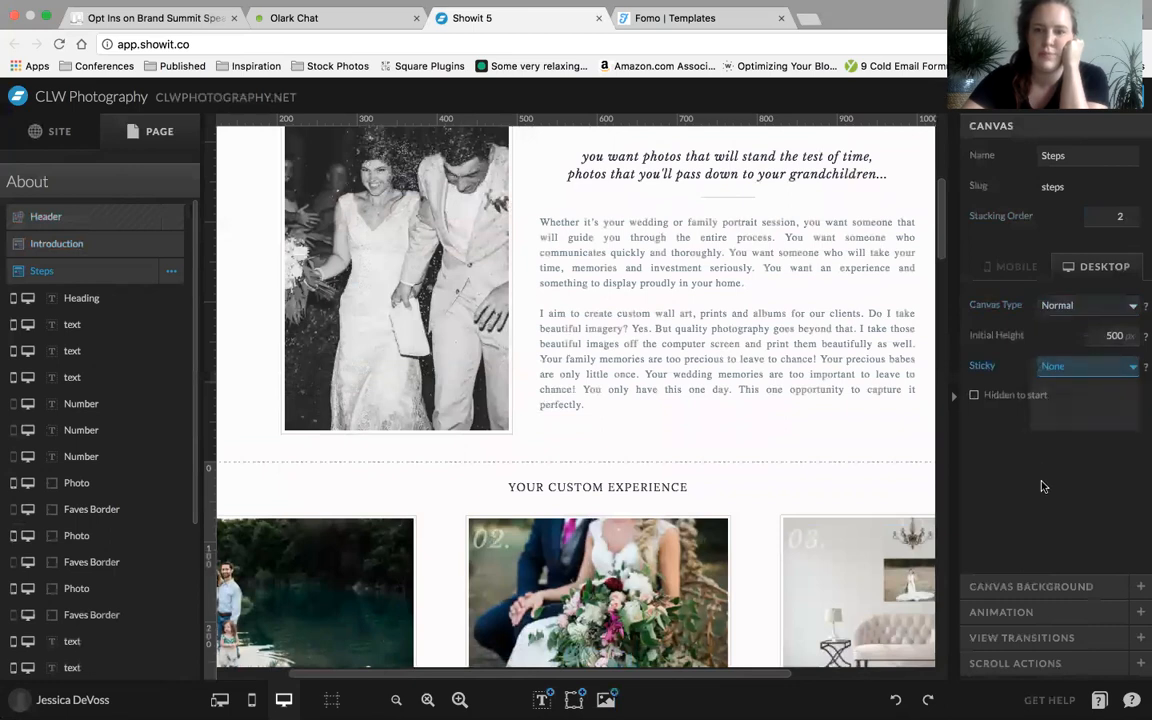
Preview the About page to examine how the stacked canvases with the Top sticky option behave
scroll(844, 380, up, 4)
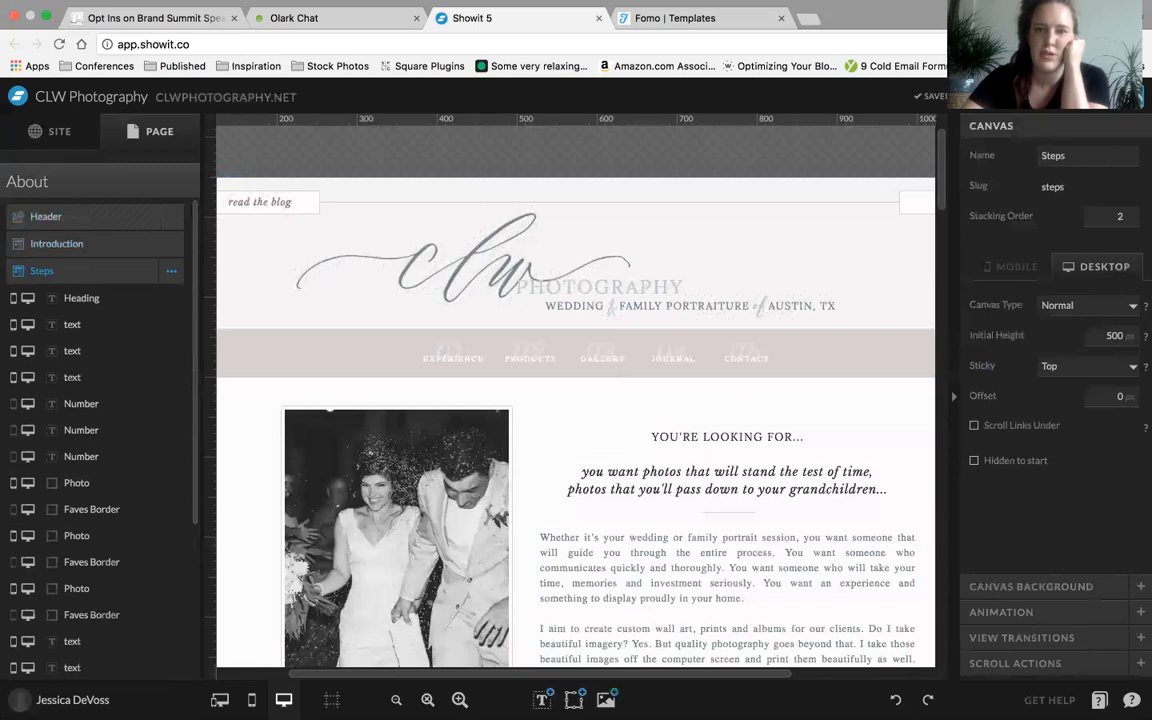
click(1015, 97)
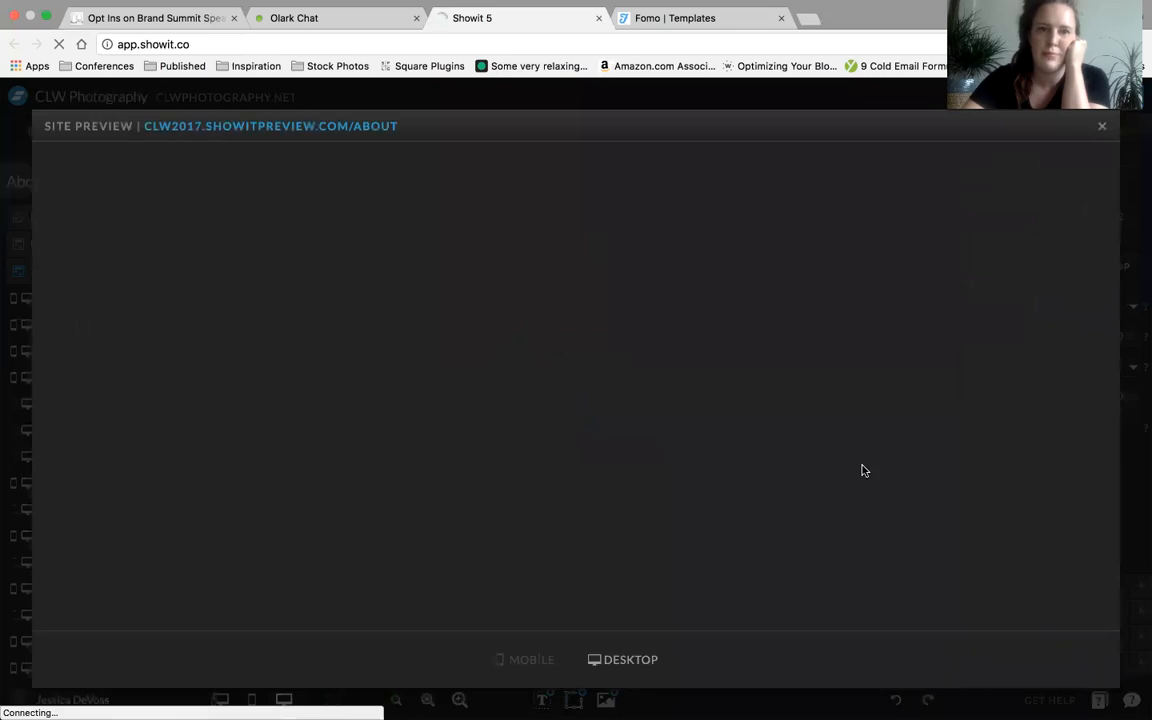
scroll(946, 473, down, 5)
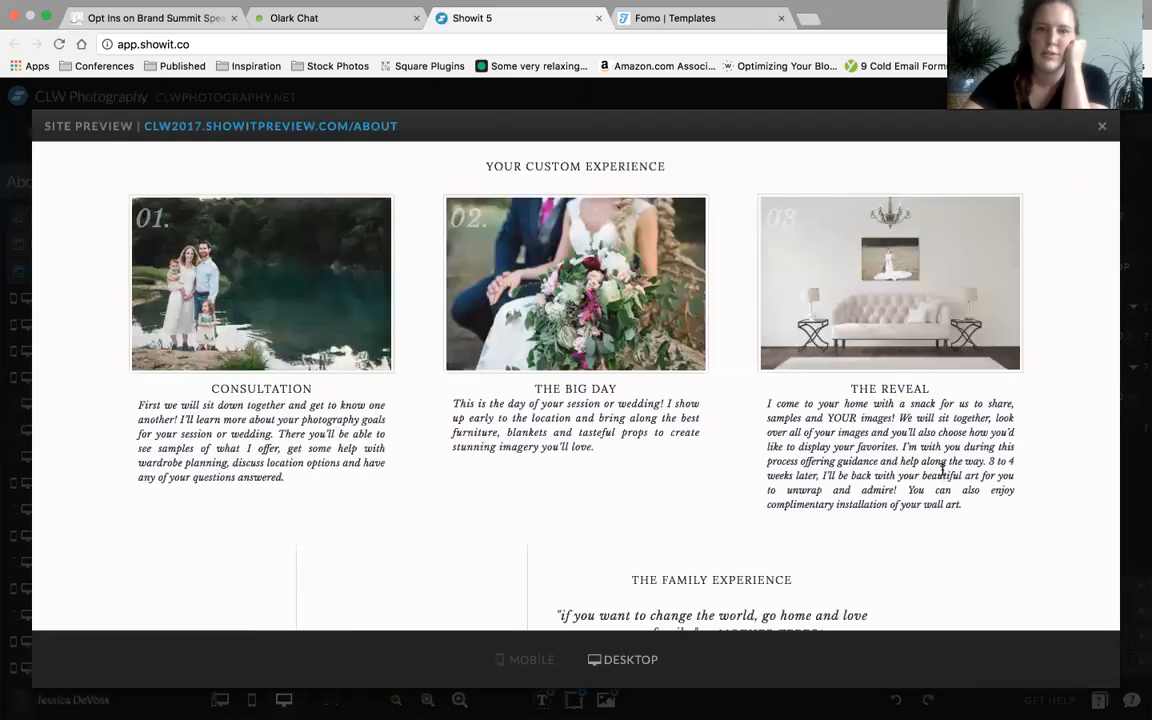
click(1103, 128)
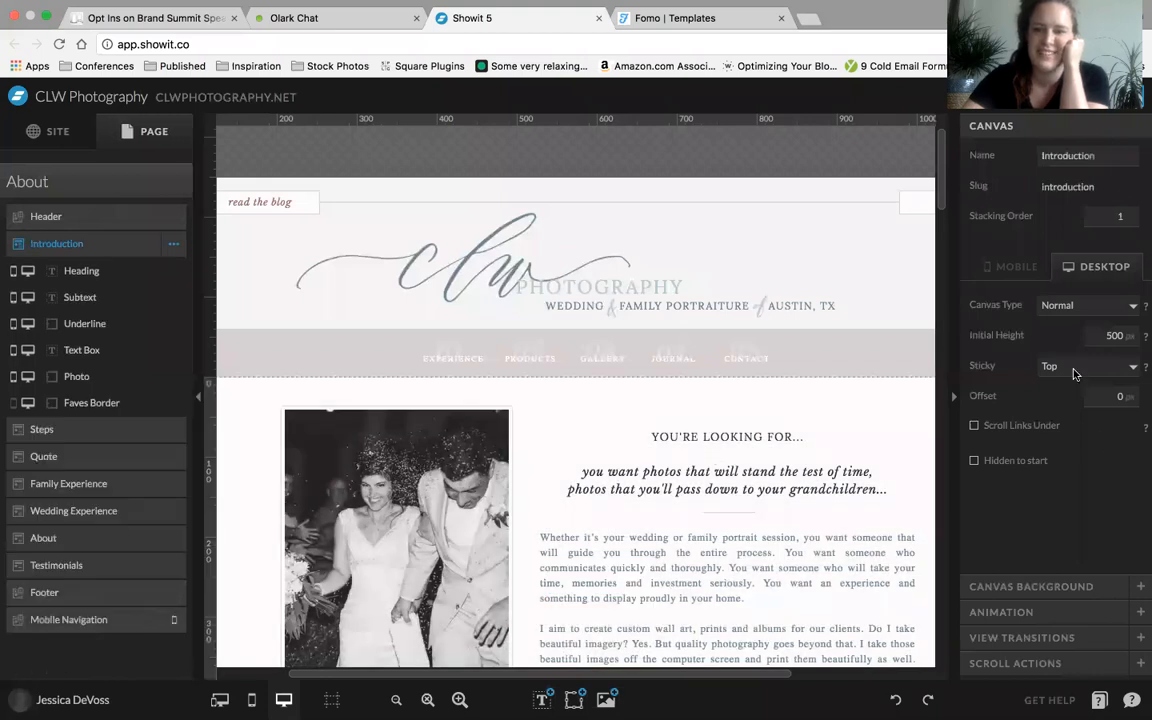
Set the Sticky option of the Introduction and Steps canvases to Top on Scroll
click(1076, 373)
click(1052, 452)
key(Down)
scroll(770, 467, down, 5)
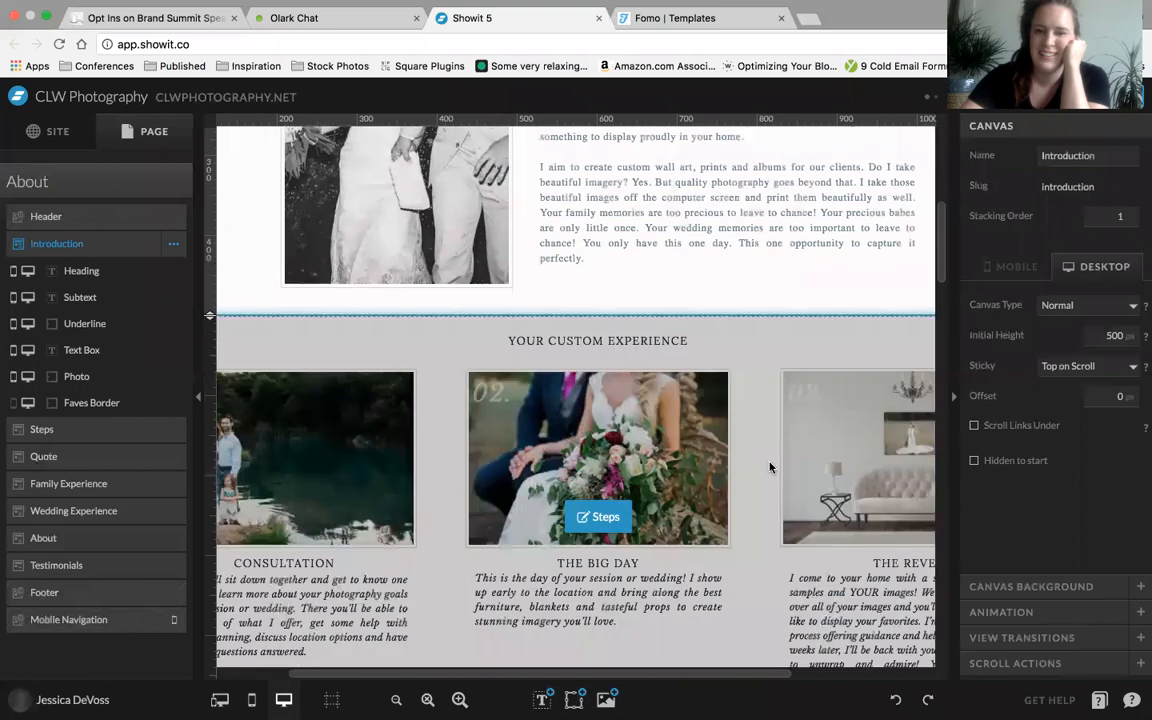
click(770, 467)
click(1062, 366)
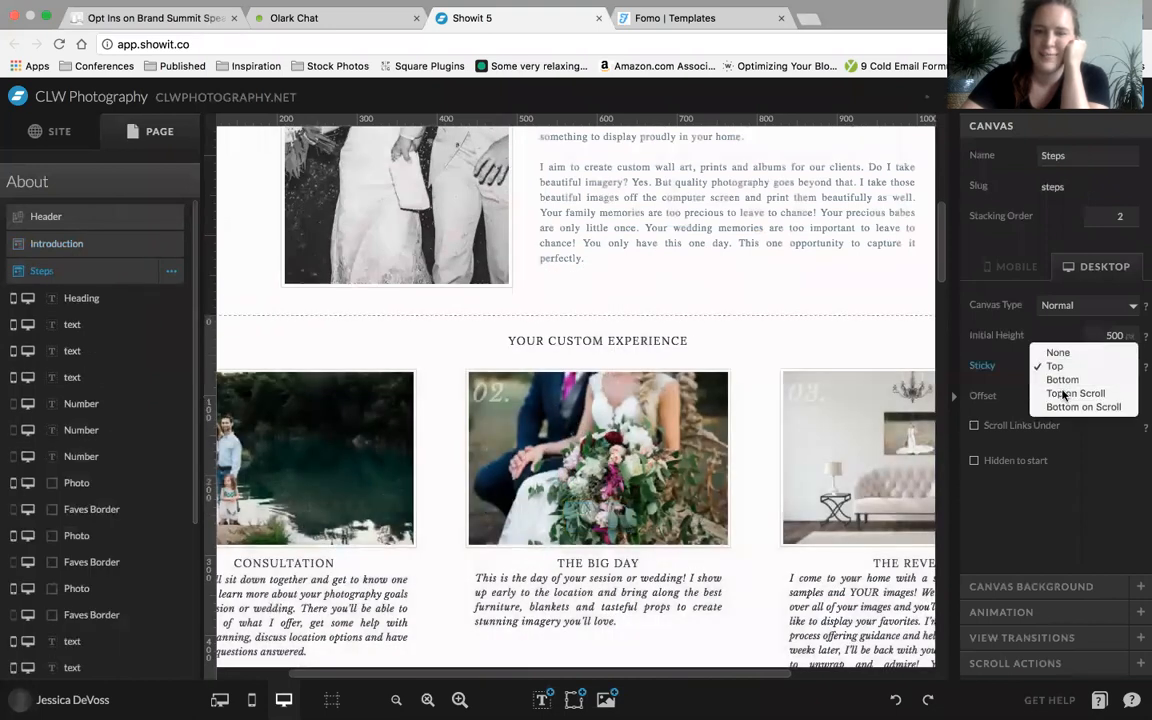
click(1030, 524)
key(Down)
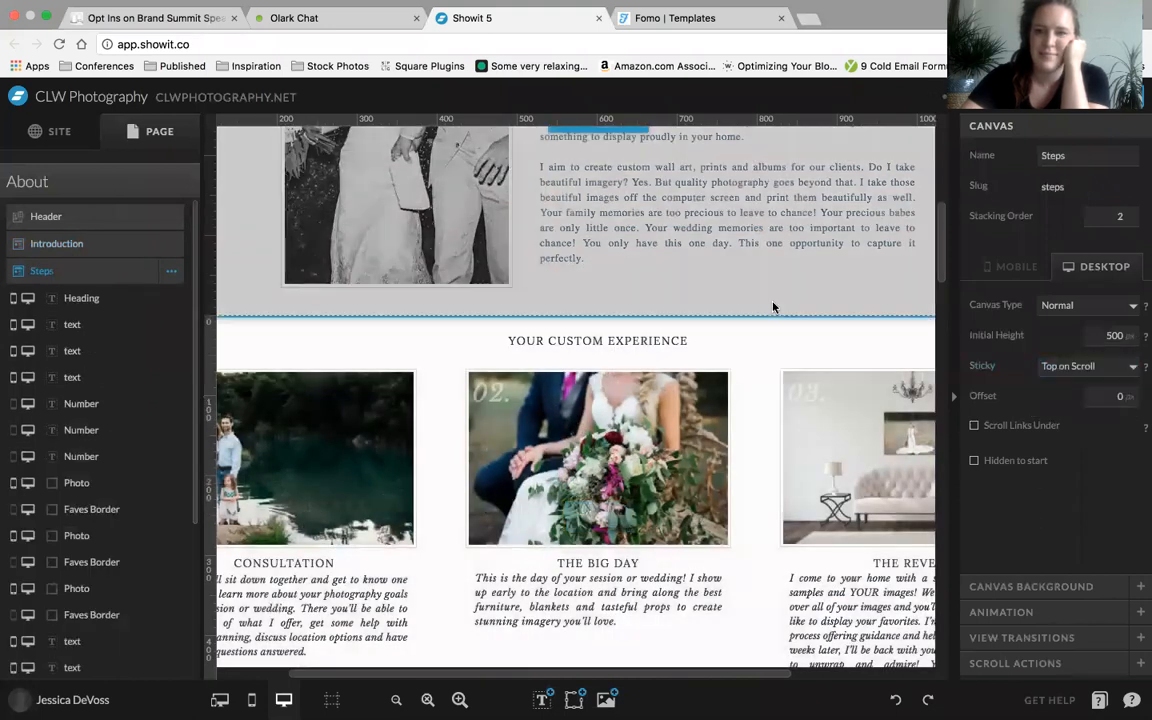
Preview the About page to examine how the Introduction and Steps canvases overlap with Top on Scroll, then close the preview
scroll(771, 303, up, 5)
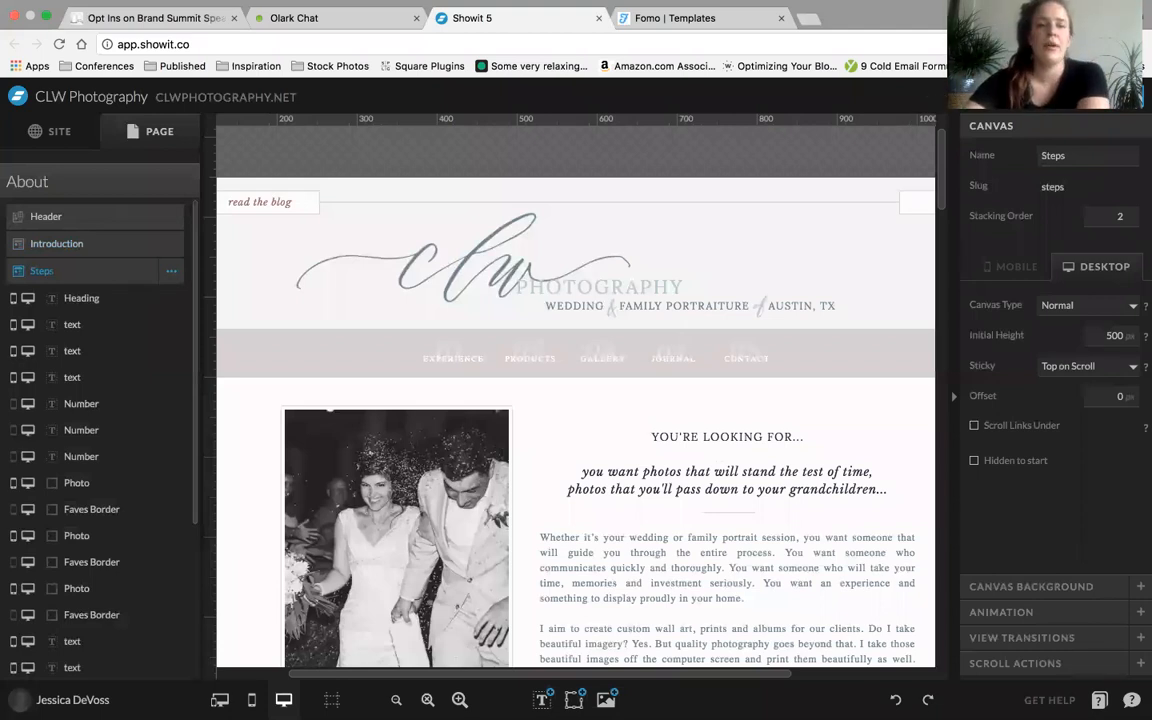
scroll(866, 608, down, 7)
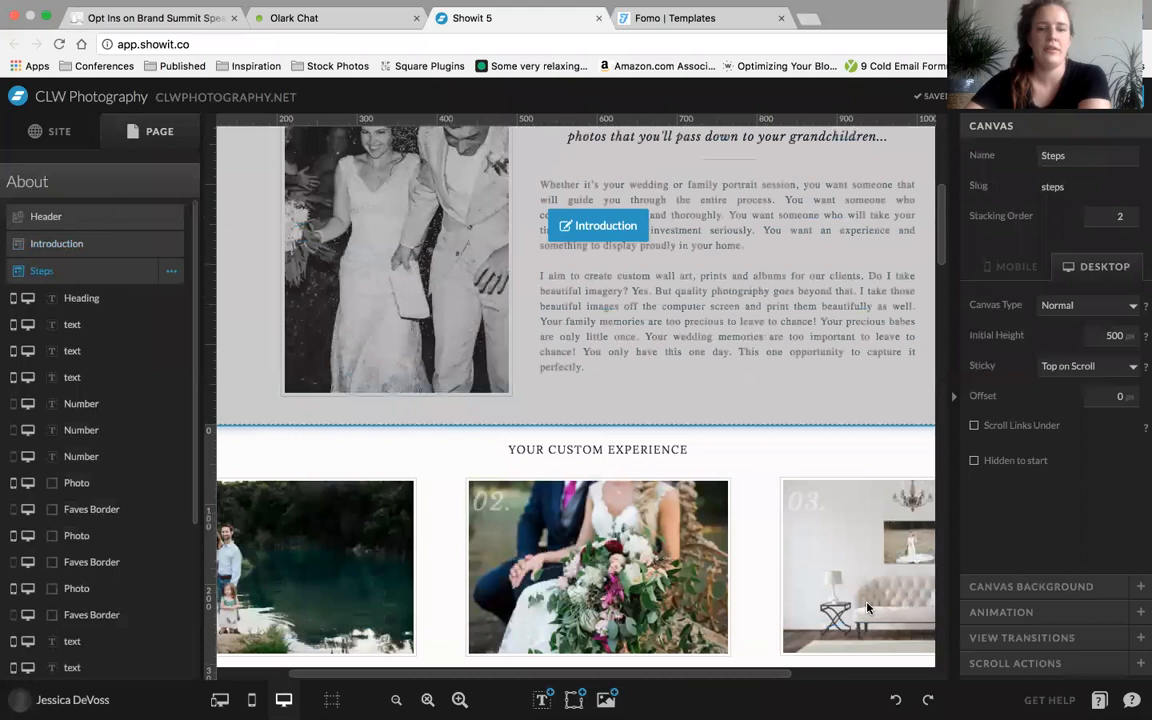
scroll(866, 608, down, 8)
scroll(866, 608, up, 10)
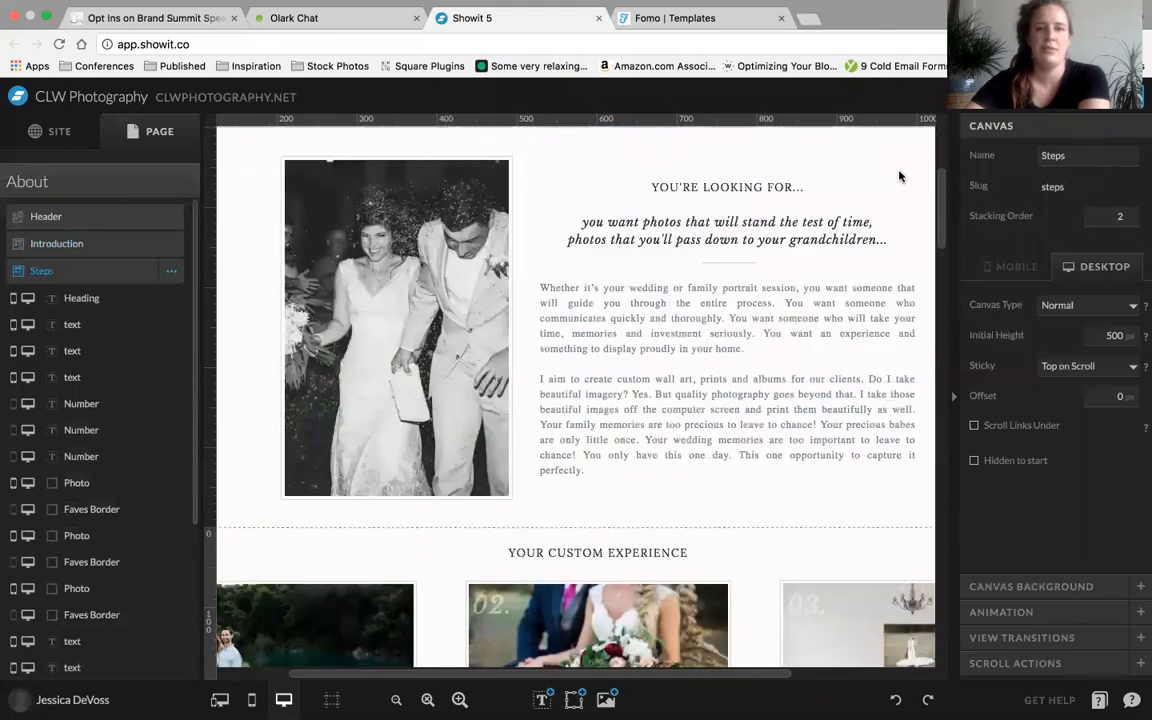
scroll(856, 224, up, 5)
click(1018, 97)
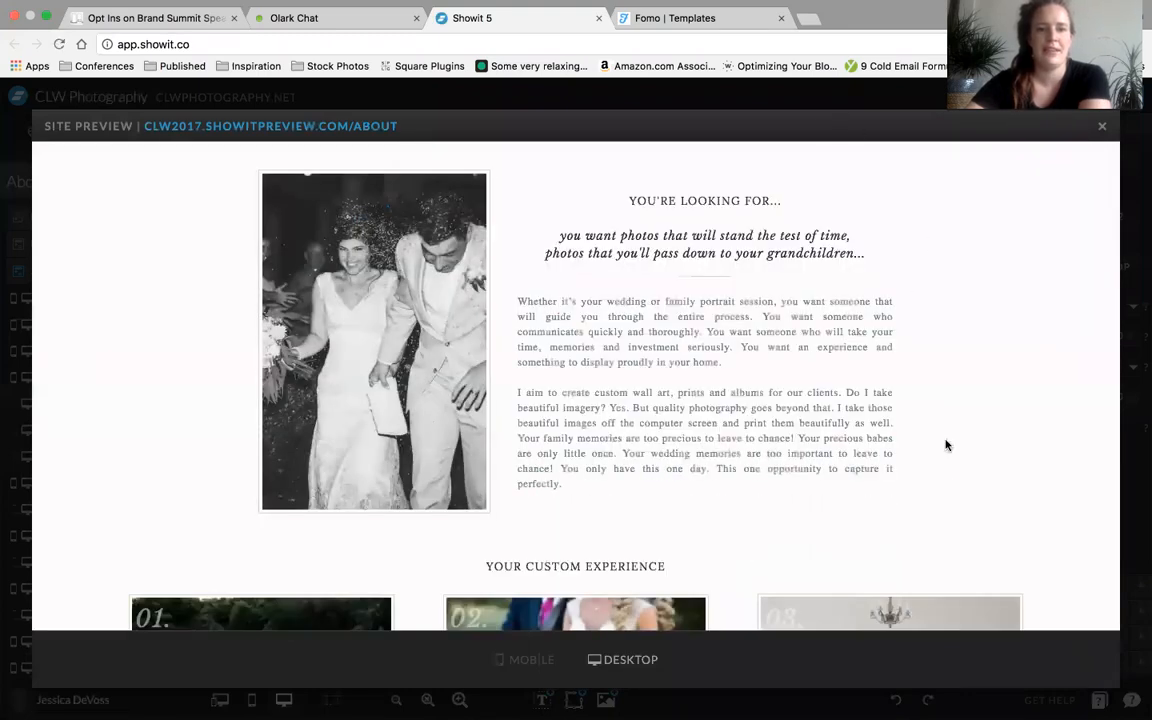
scroll(946, 445, down, 3)
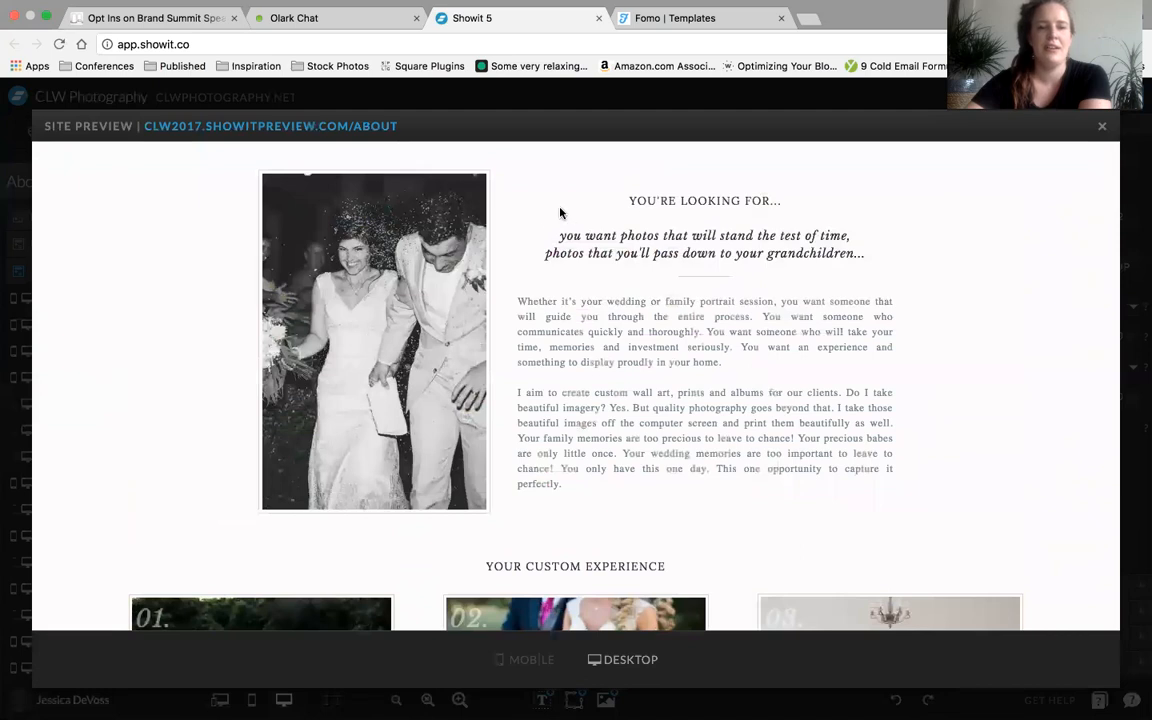
scroll(748, 364, down, 5)
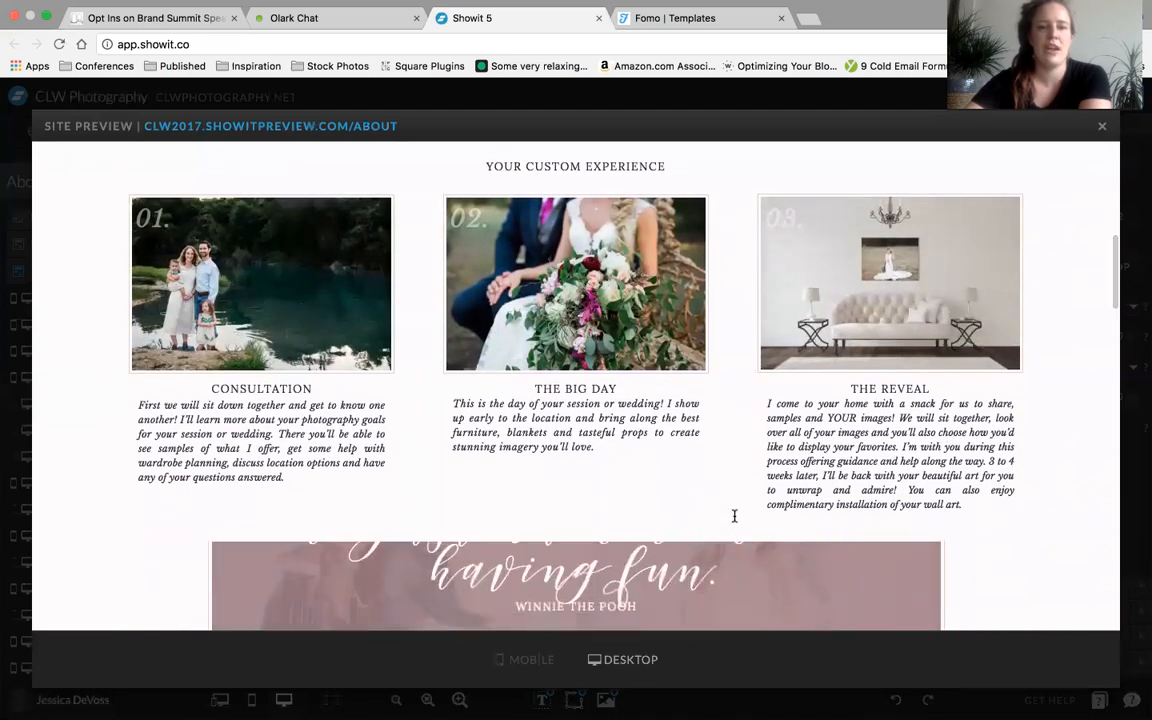
scroll(733, 515, down, 3)
click(1103, 129)
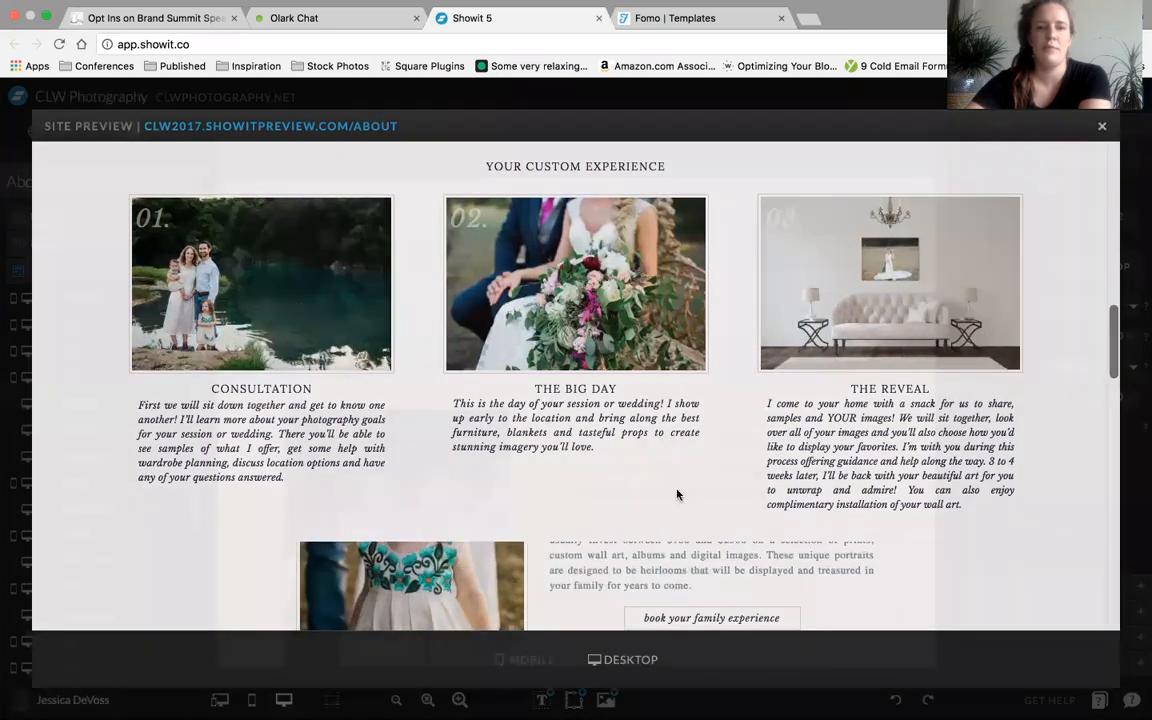
Set the Sticky option of the Quote and Family Experience canvases to Top on Scroll
scroll(608, 439, down, 8)
click(724, 412)
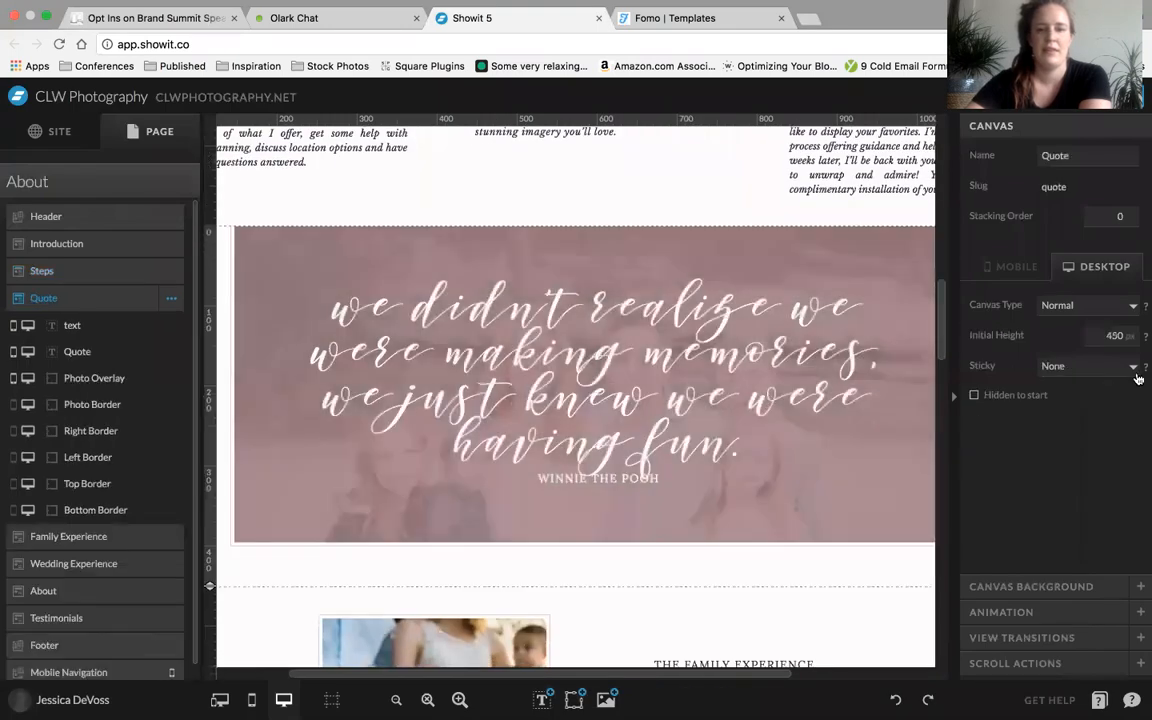
click(1101, 368)
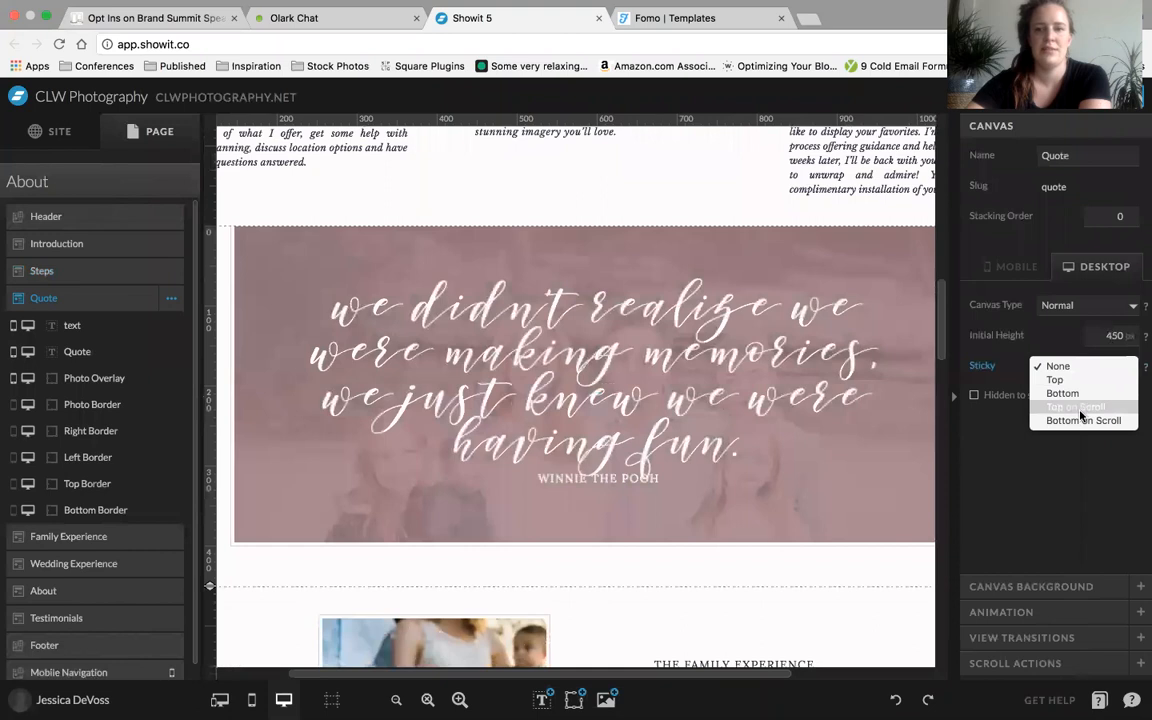
click(1080, 408)
click(752, 555)
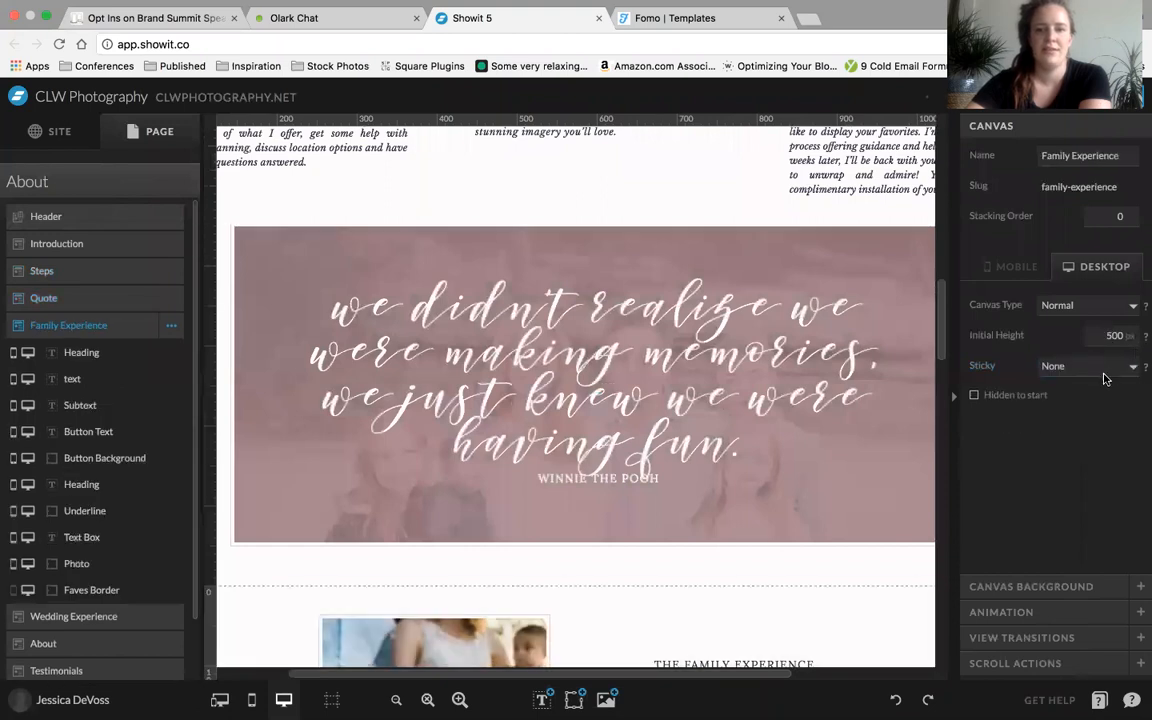
click(1085, 366)
click(1087, 408)
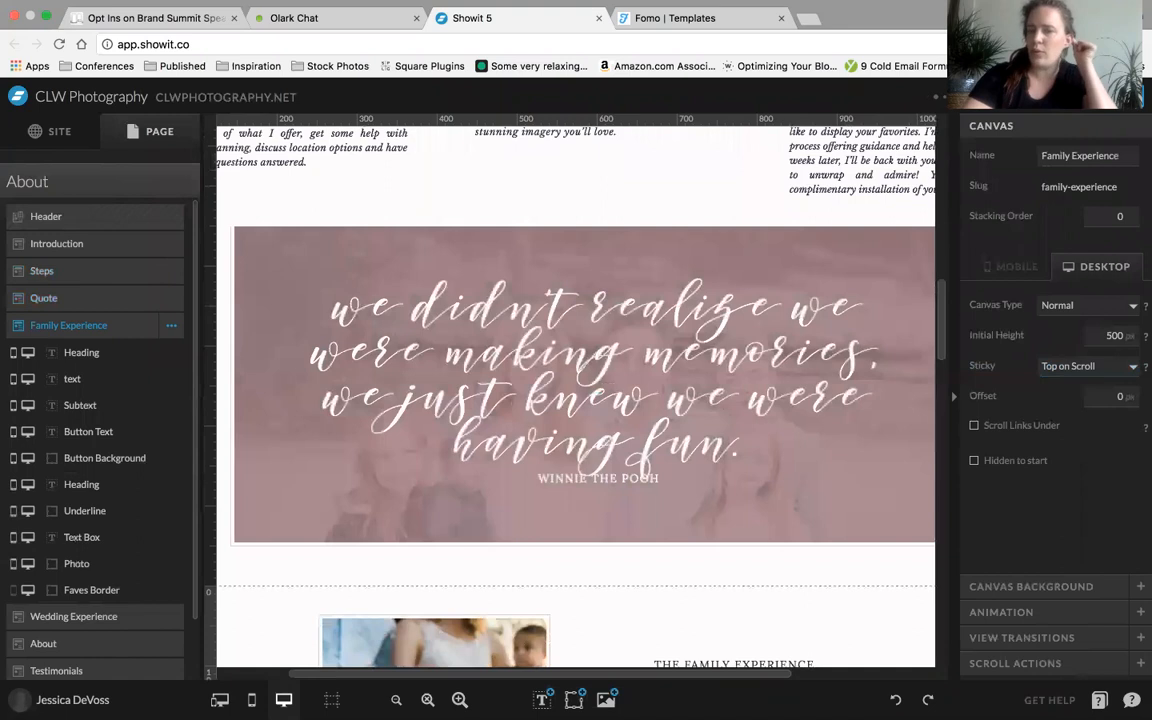
Preview the About page down to the Wedding Experience section to examine the Quote and Family Experience canvases' sticky behavior
click(1015, 97)
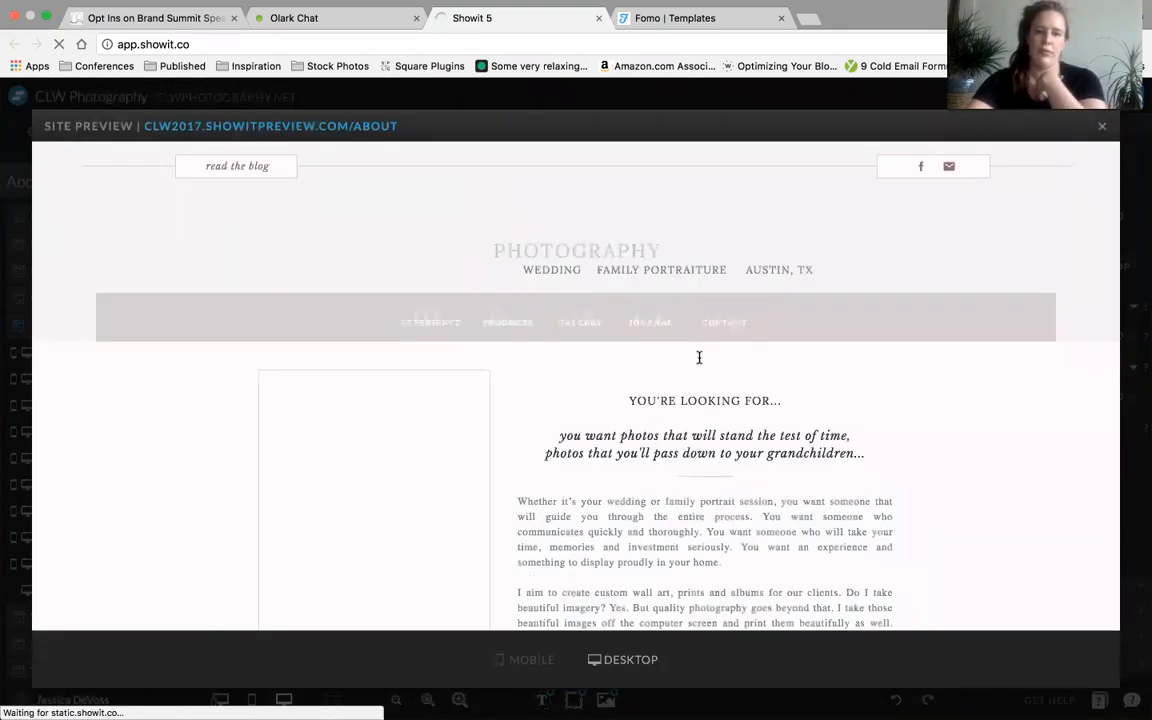
scroll(962, 435, down, 3)
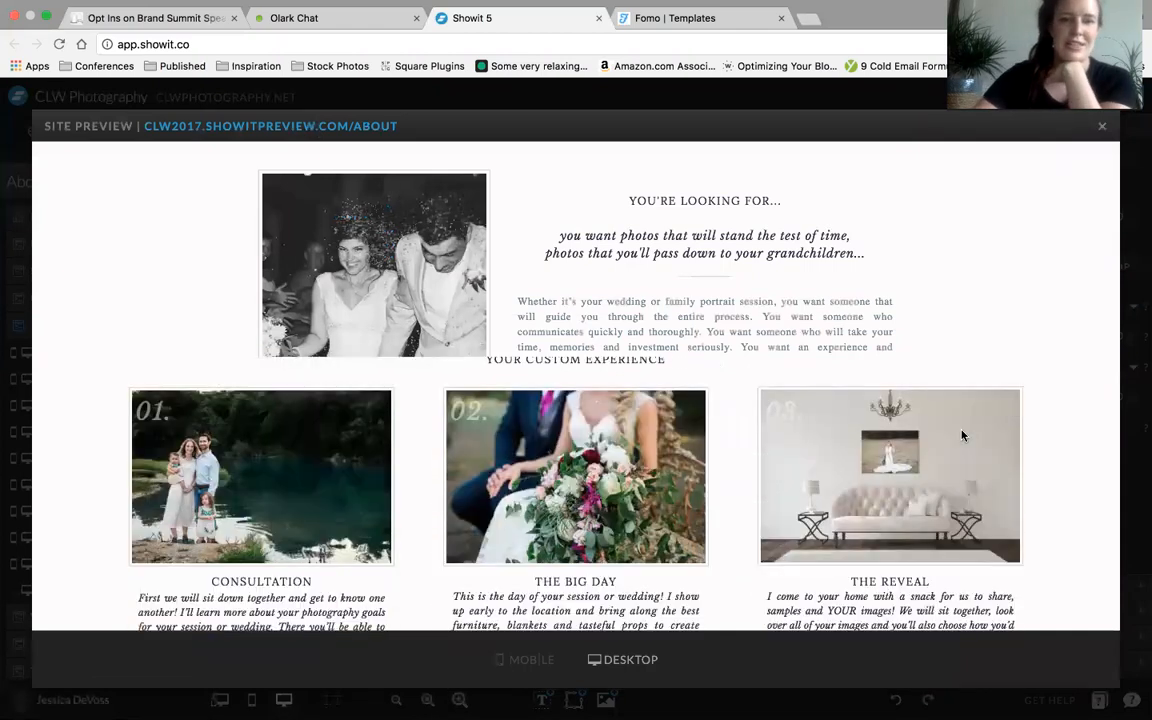
scroll(962, 435, down, 2)
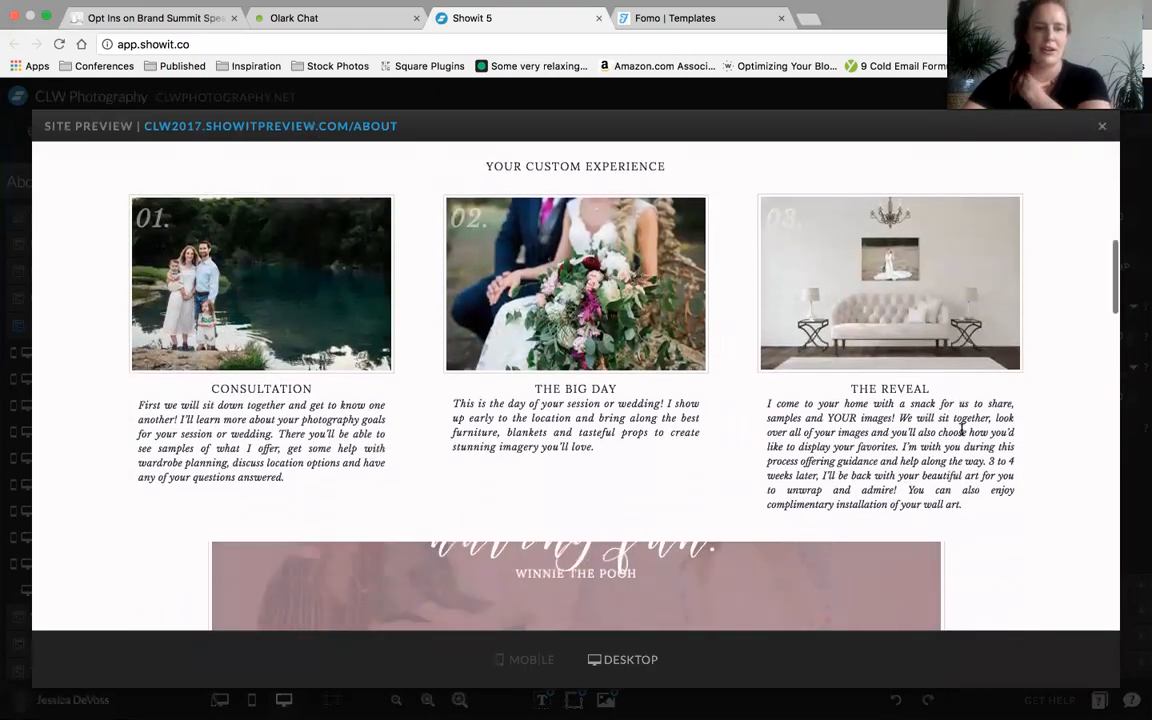
scroll(962, 430, down, 5)
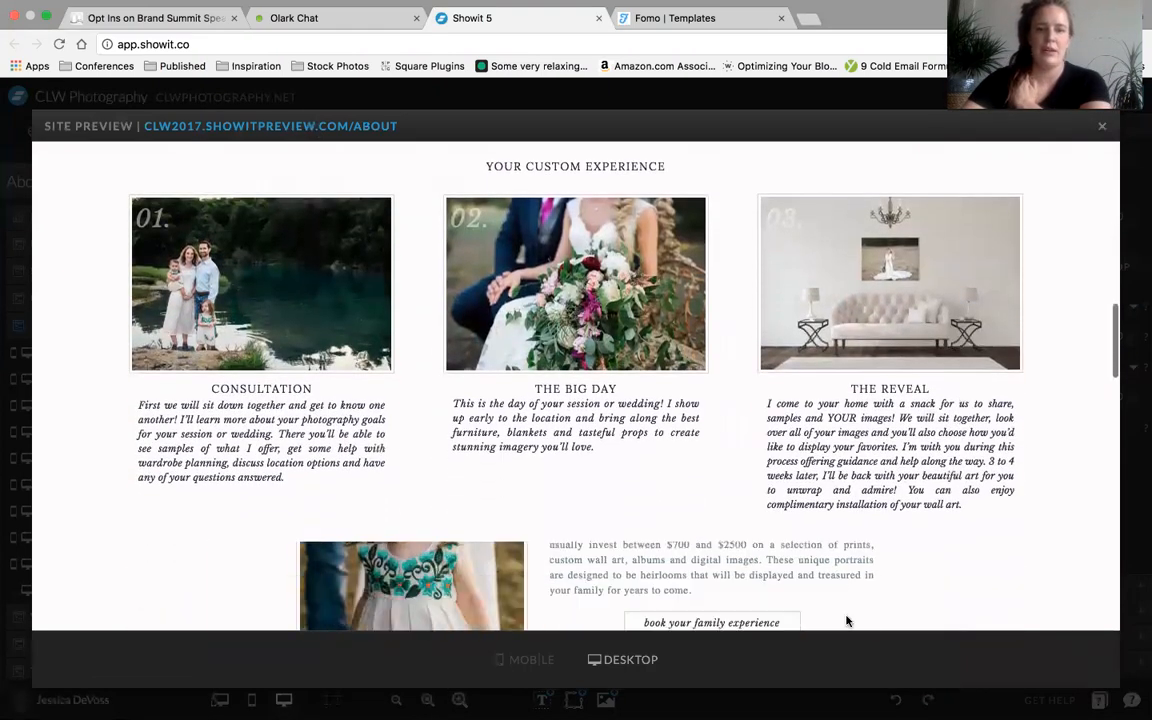
scroll(843, 562, down, 3)
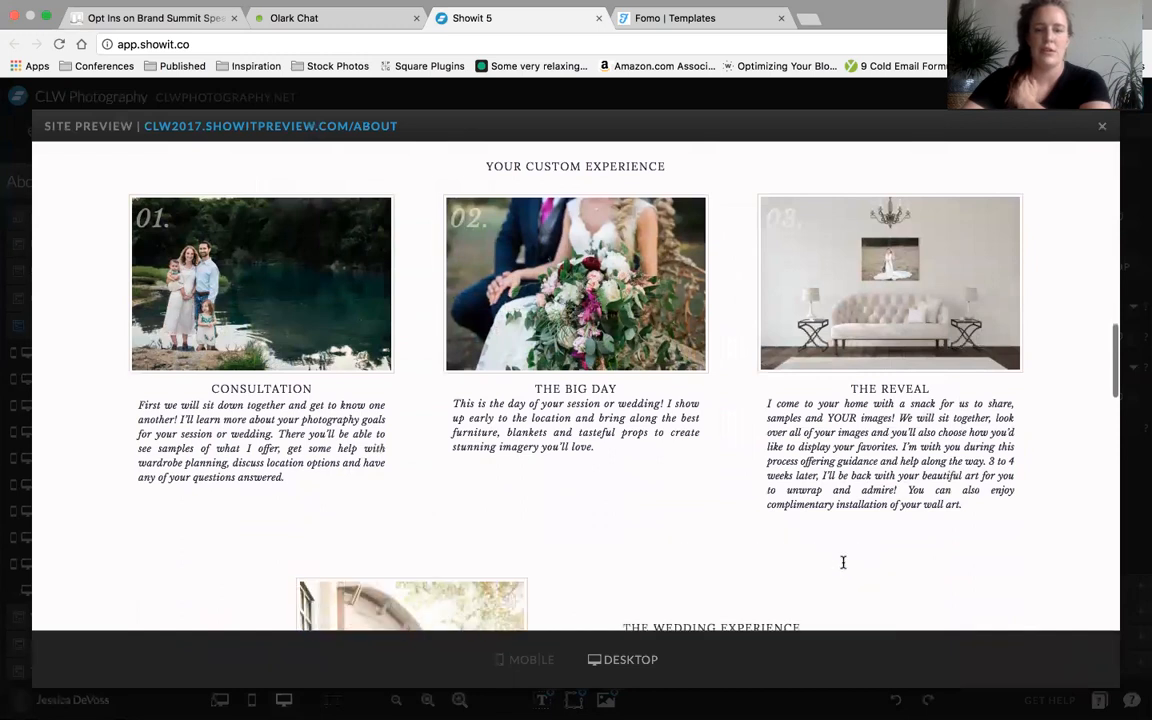
click(1074, 144)
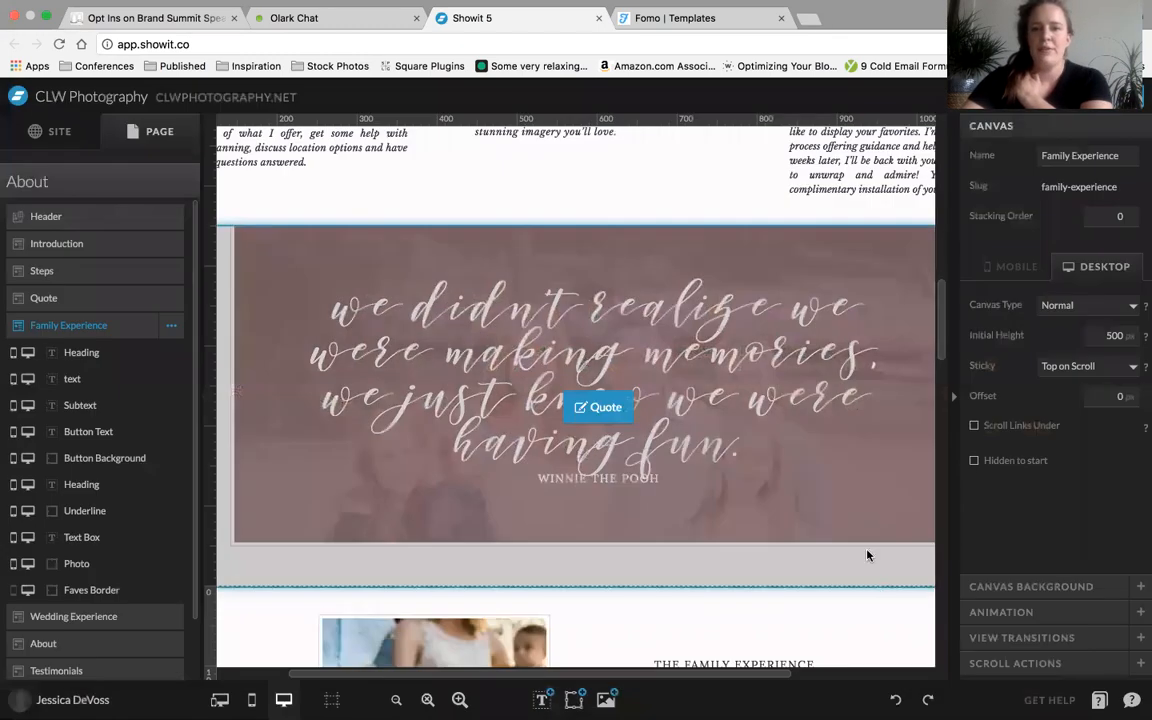
Set the Family Experience canvas's Sticky option back to None
click(1107, 371)
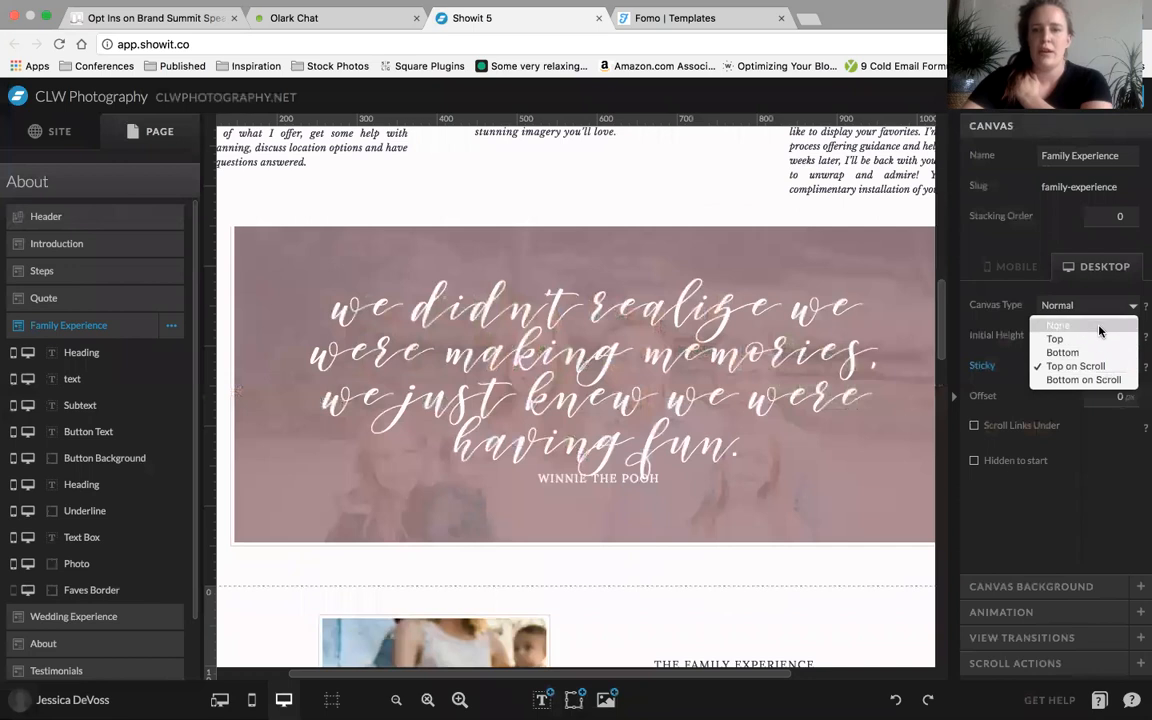
click(988, 292)
key(Up)
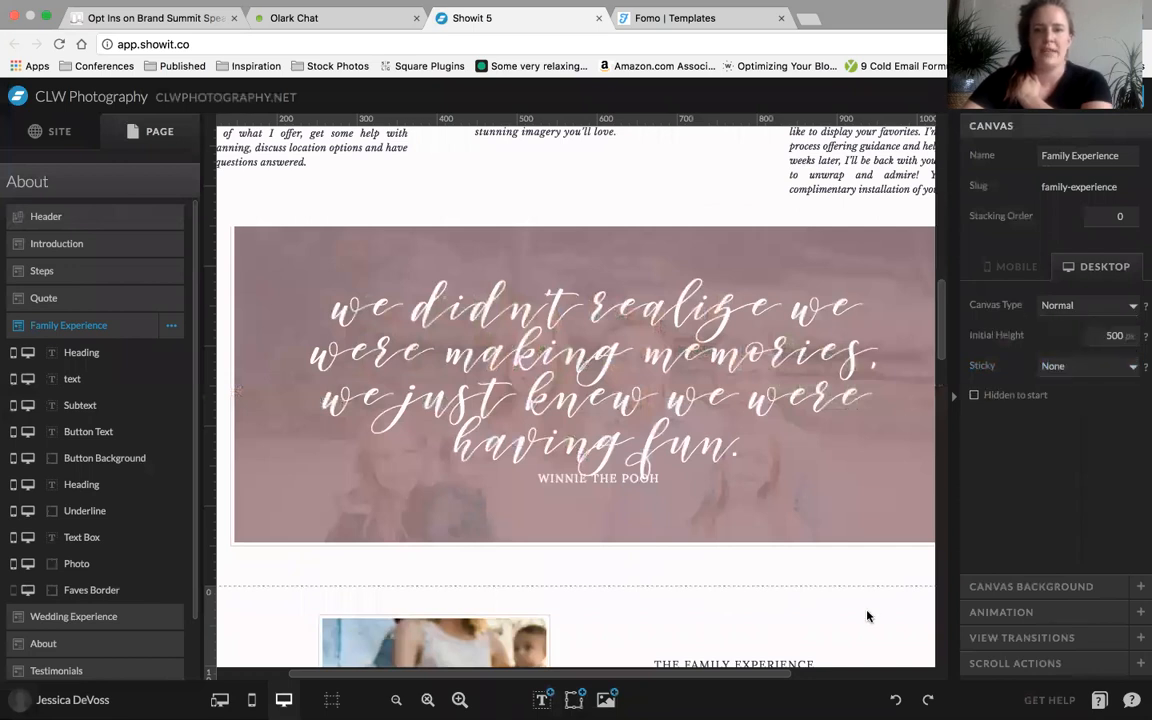
scroll(779, 548, down, 5)
click(895, 532)
click(908, 509)
Set the Steps canvas's Sticky option back to None
scroll(848, 427, up, 6)
scroll(848, 427, up, 1)
click(733, 244)
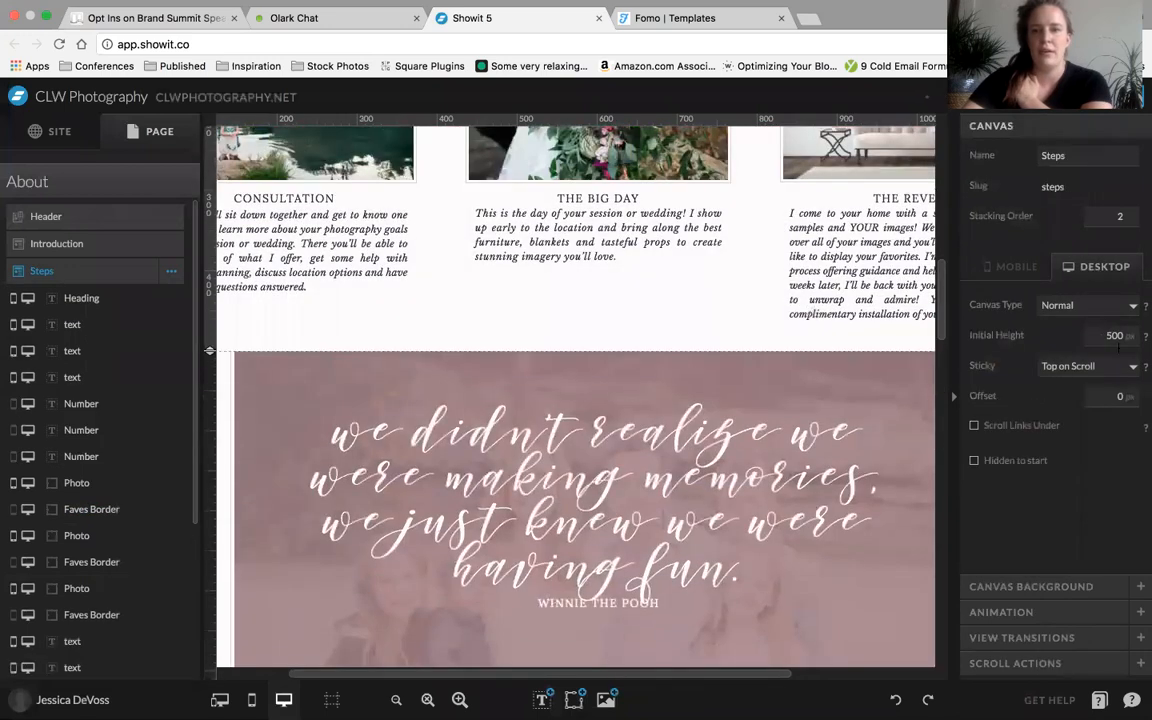
click(1095, 365)
click(1095, 327)
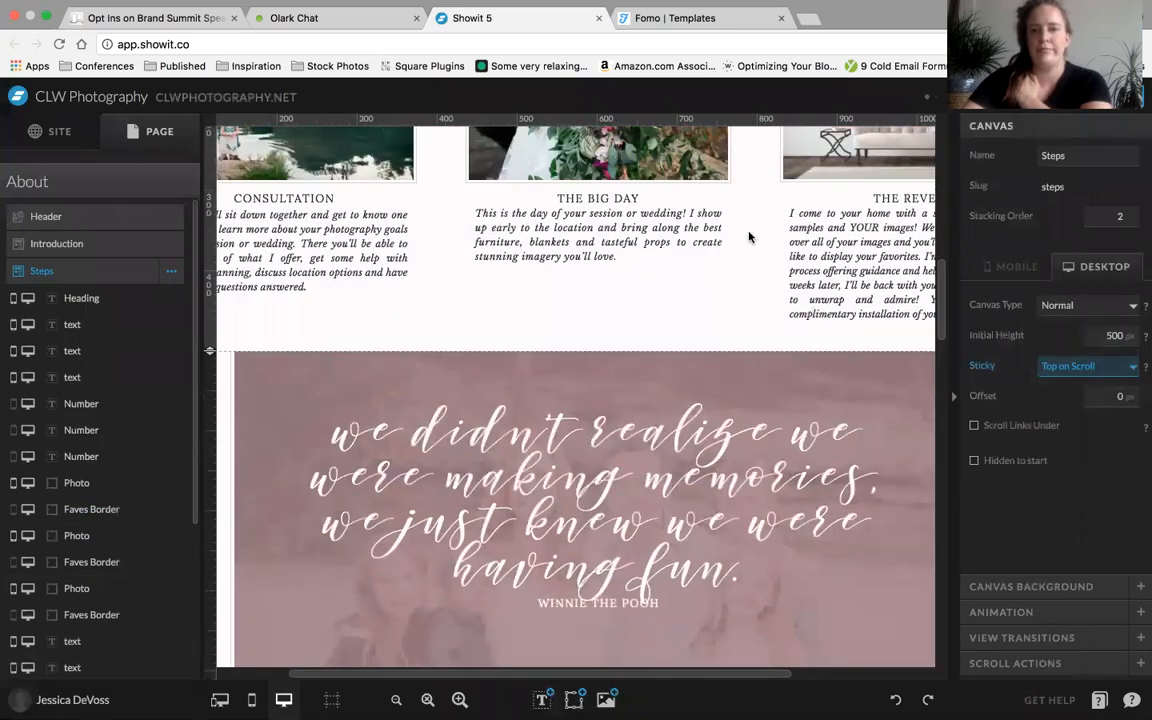
Set the Introduction canvas's Sticky option back to None
scroll(761, 239, up, 5)
scroll(760, 238, up, 2)
click(743, 301)
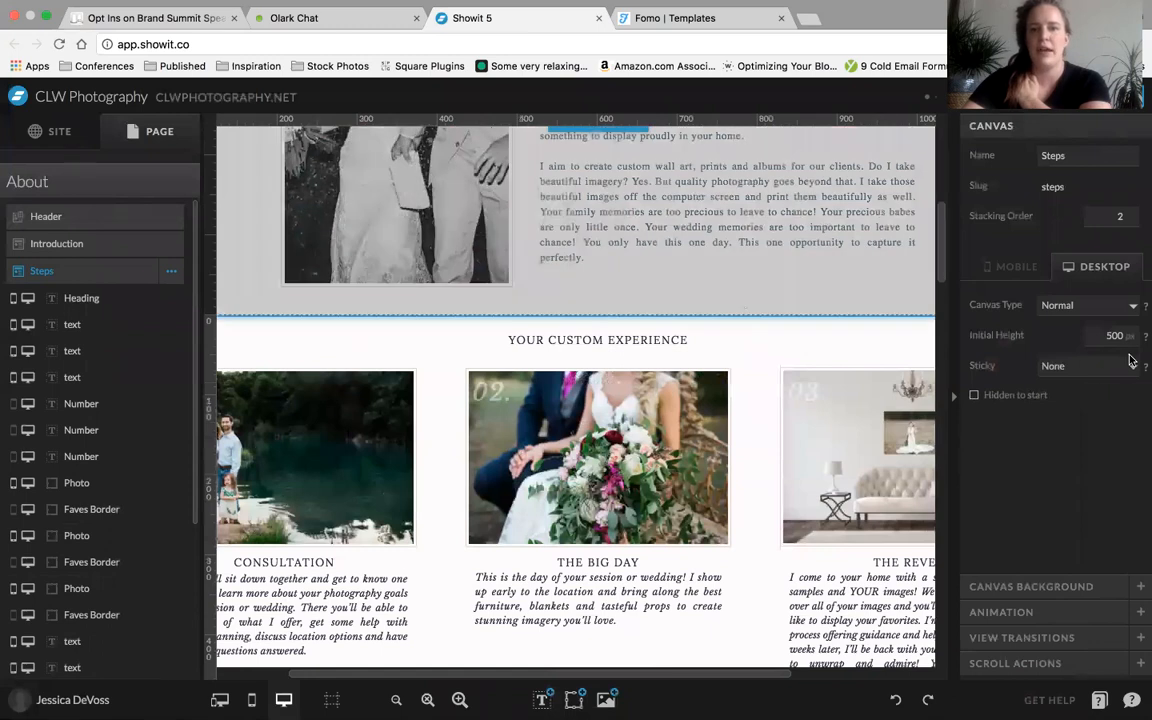
click(1088, 365)
click(1088, 327)
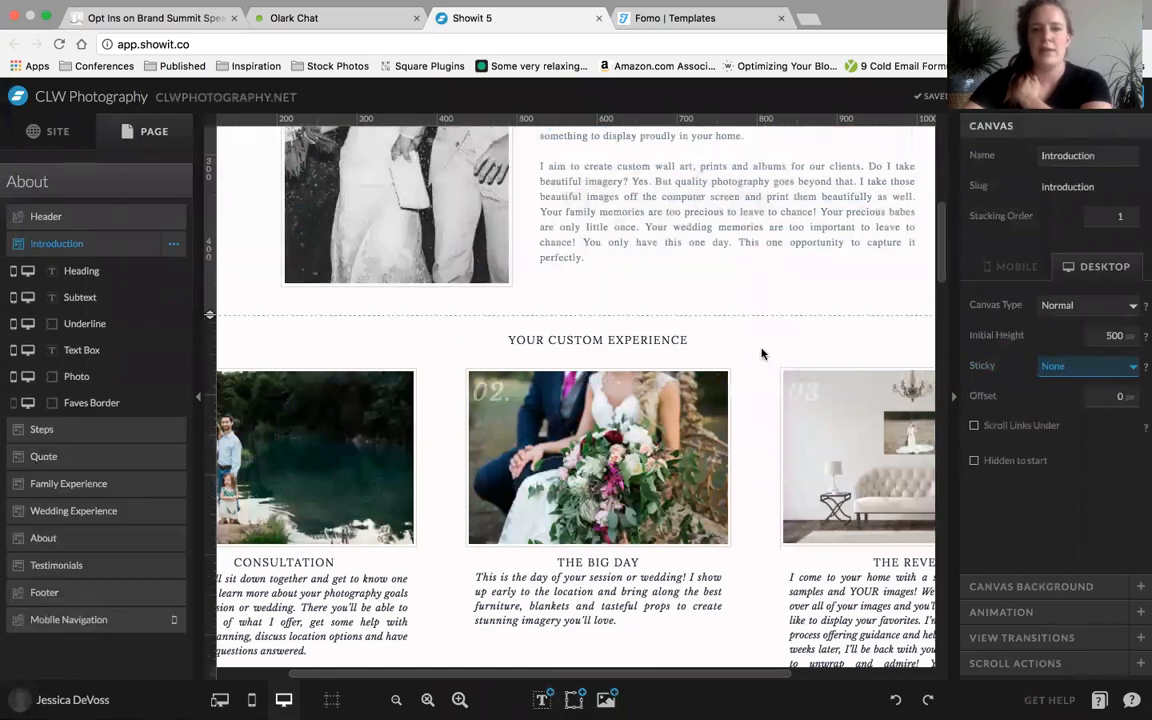
Set the Header canvas's Sticky option to None
scroll(782, 213, up, 8)
click(782, 213)
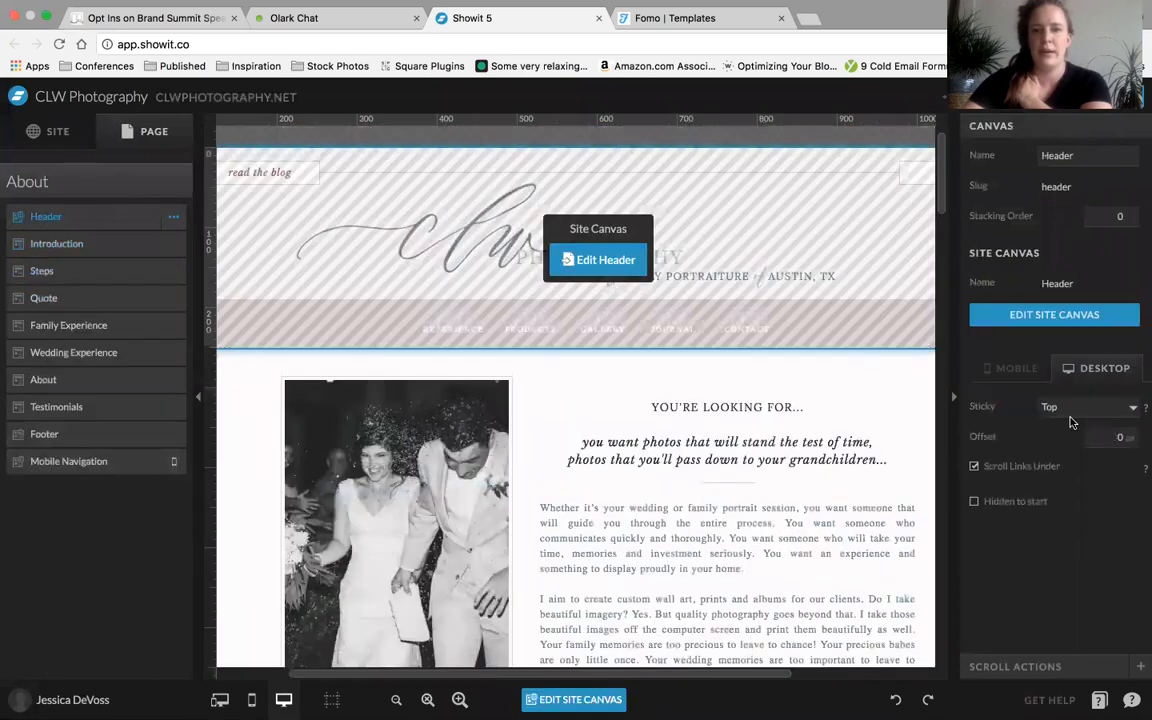
click(1085, 405)
click(1080, 394)
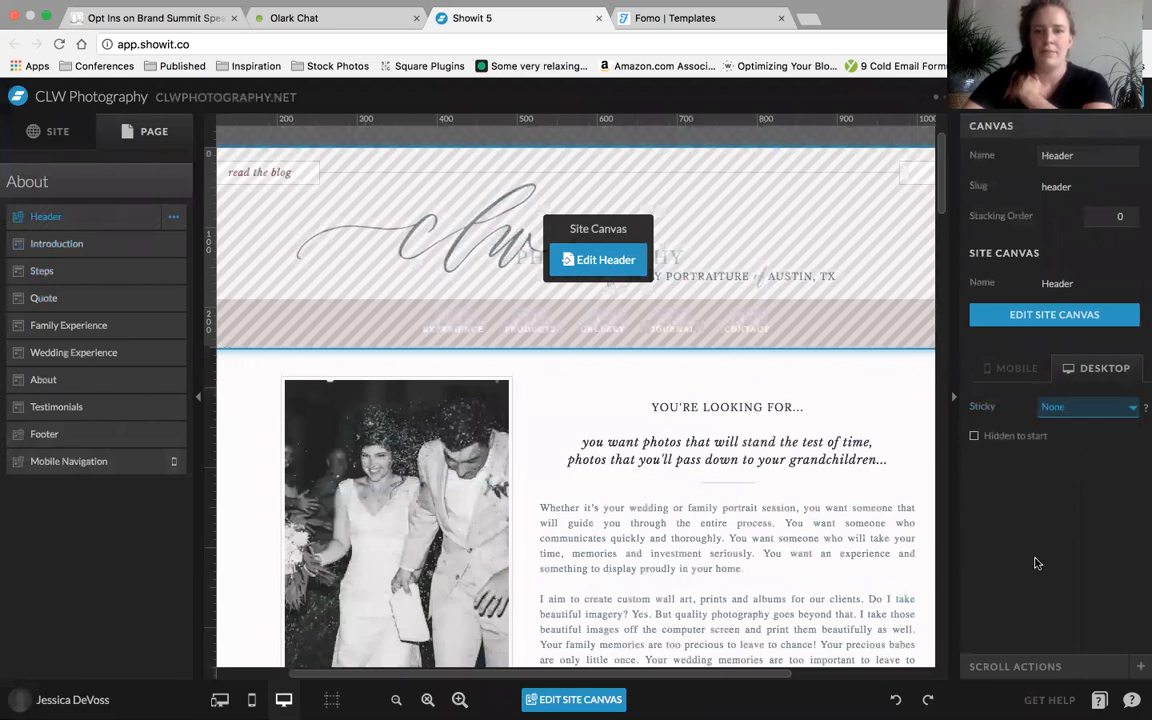
Check the Sticky settings of the Introduction and Steps canvases
click(886, 398)
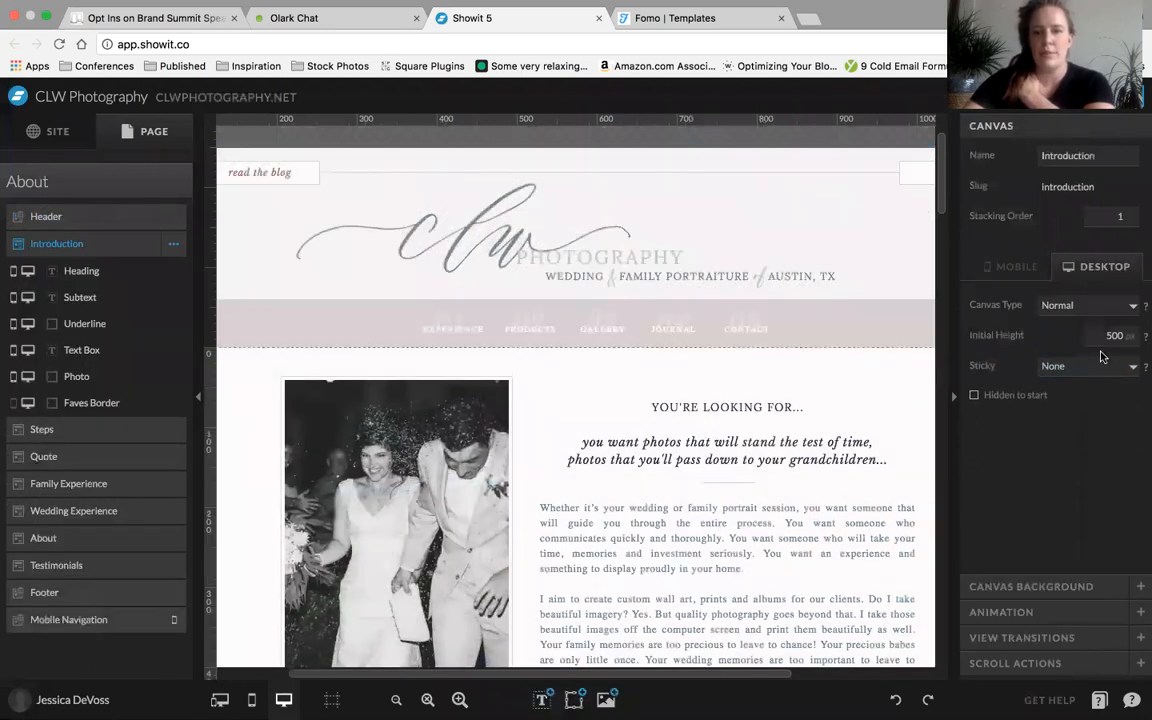
scroll(862, 523, down, 5)
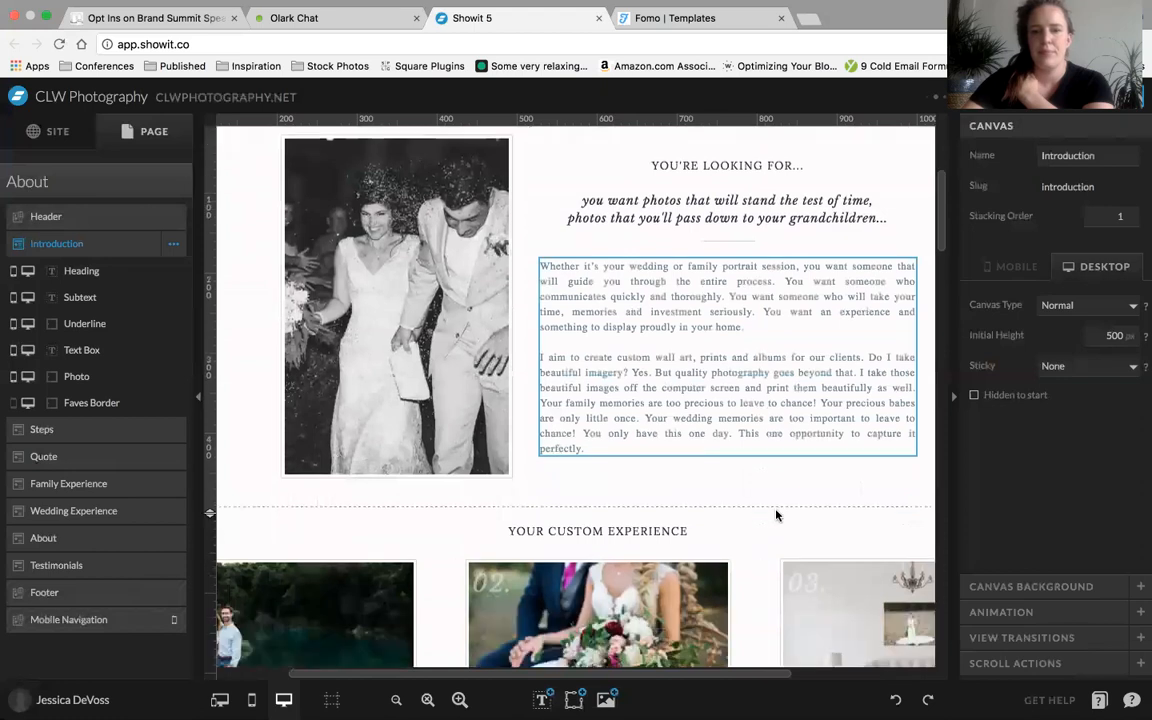
scroll(669, 297, down, 6)
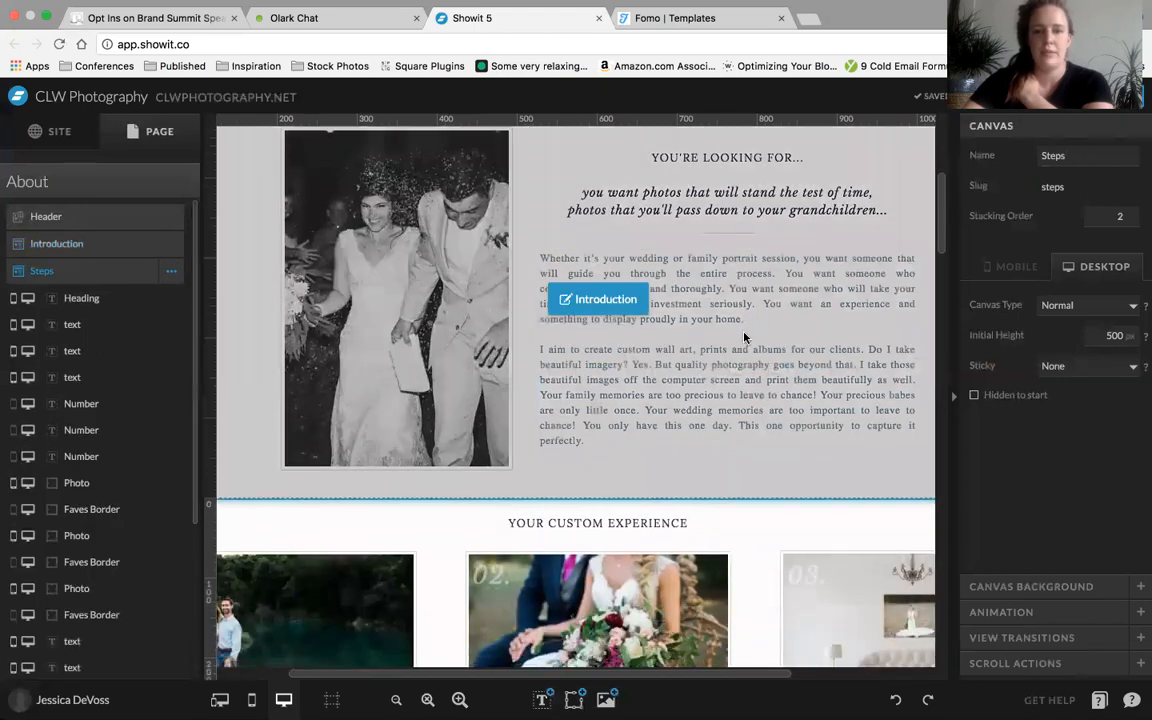
scroll(600, 470, down, 2)
scroll(726, 230, up, 10)
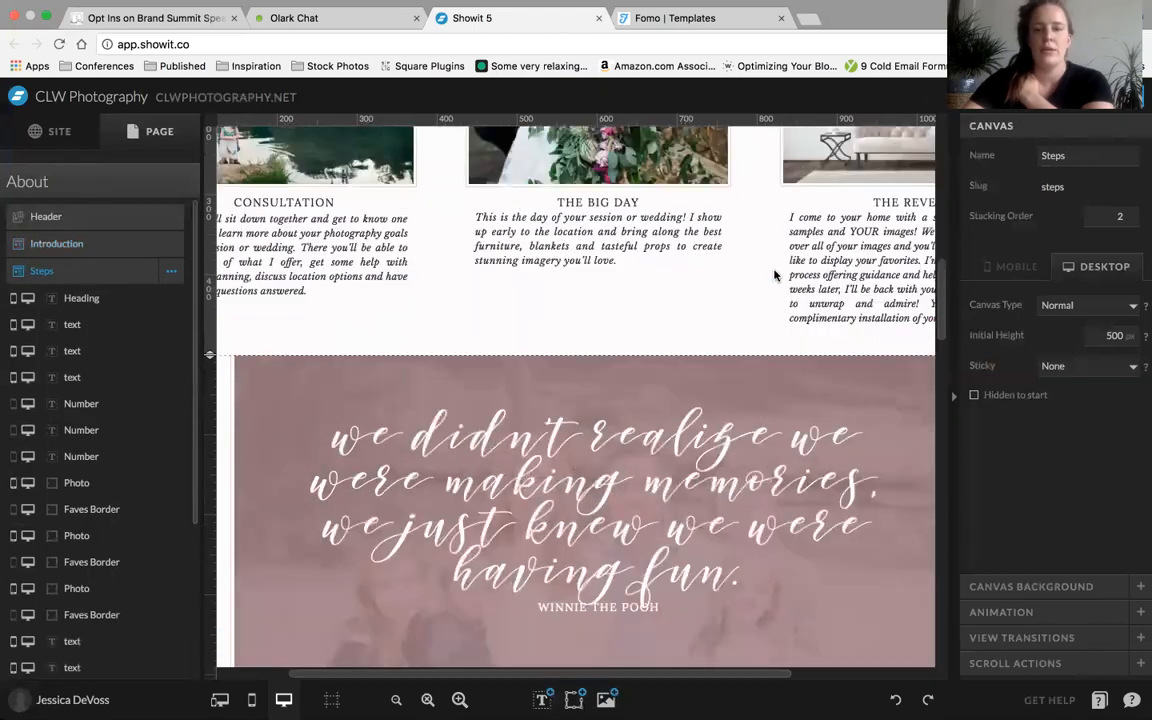
Try Top on Scroll as the Header canvas's Sticky option and restore it to None
click(816, 246)
click(1088, 406)
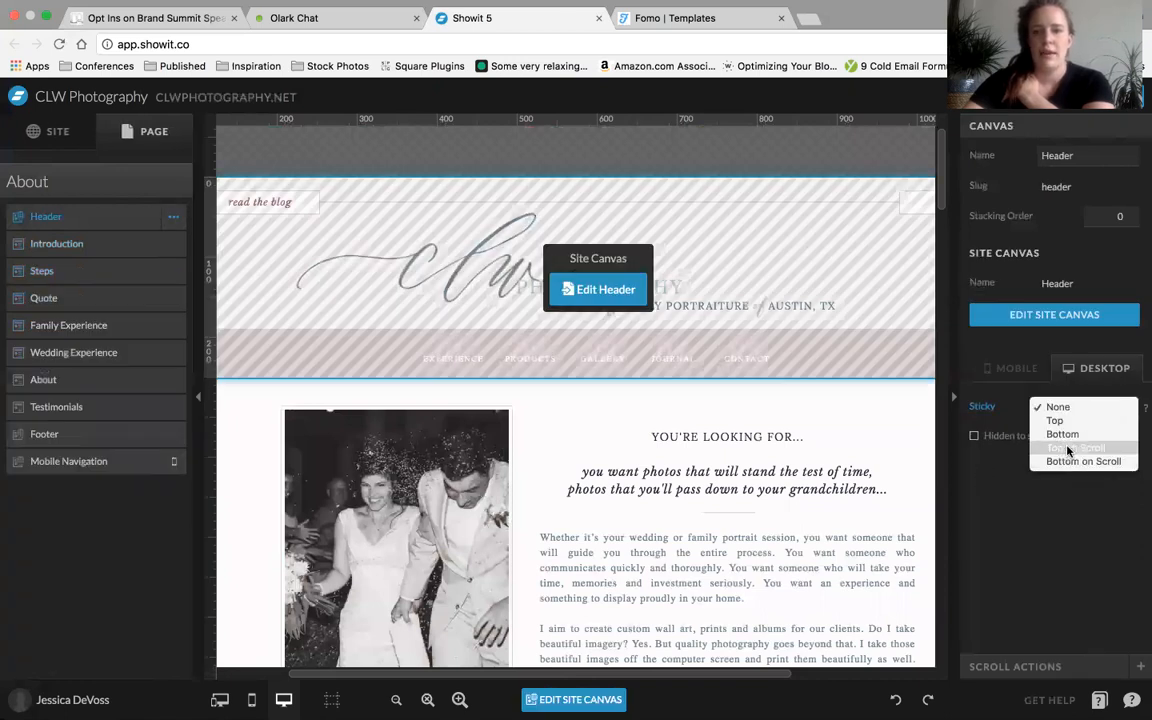
click(1046, 611)
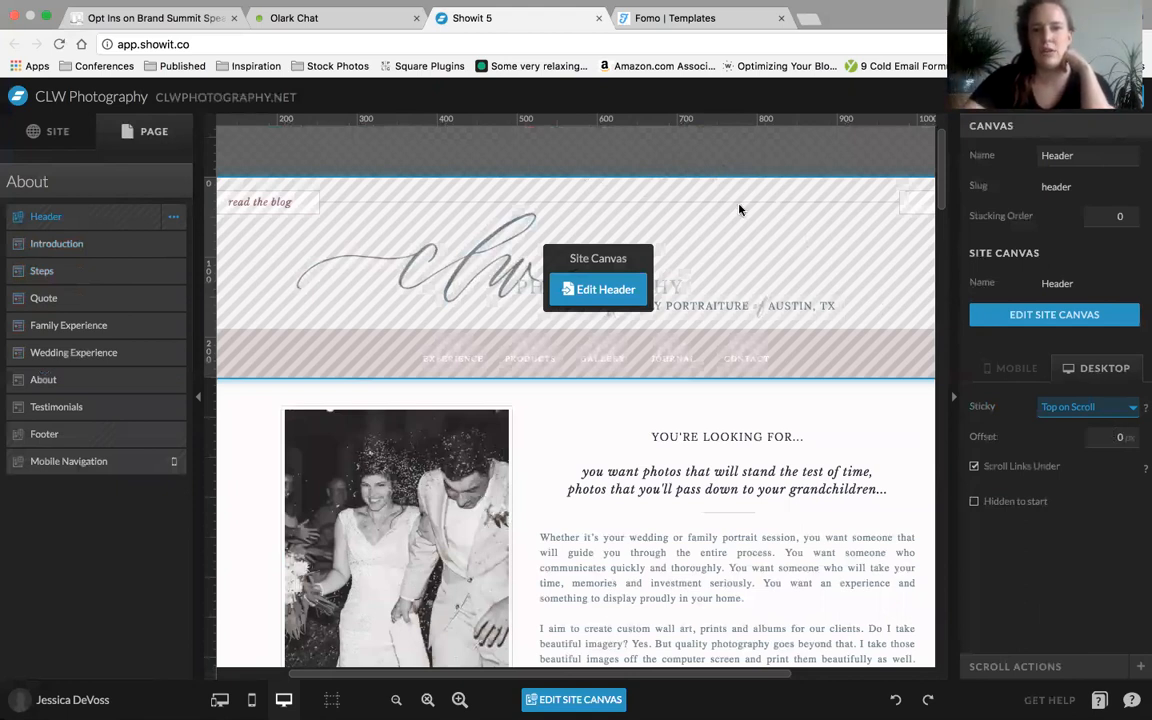
click(1071, 410)
click(1041, 368)
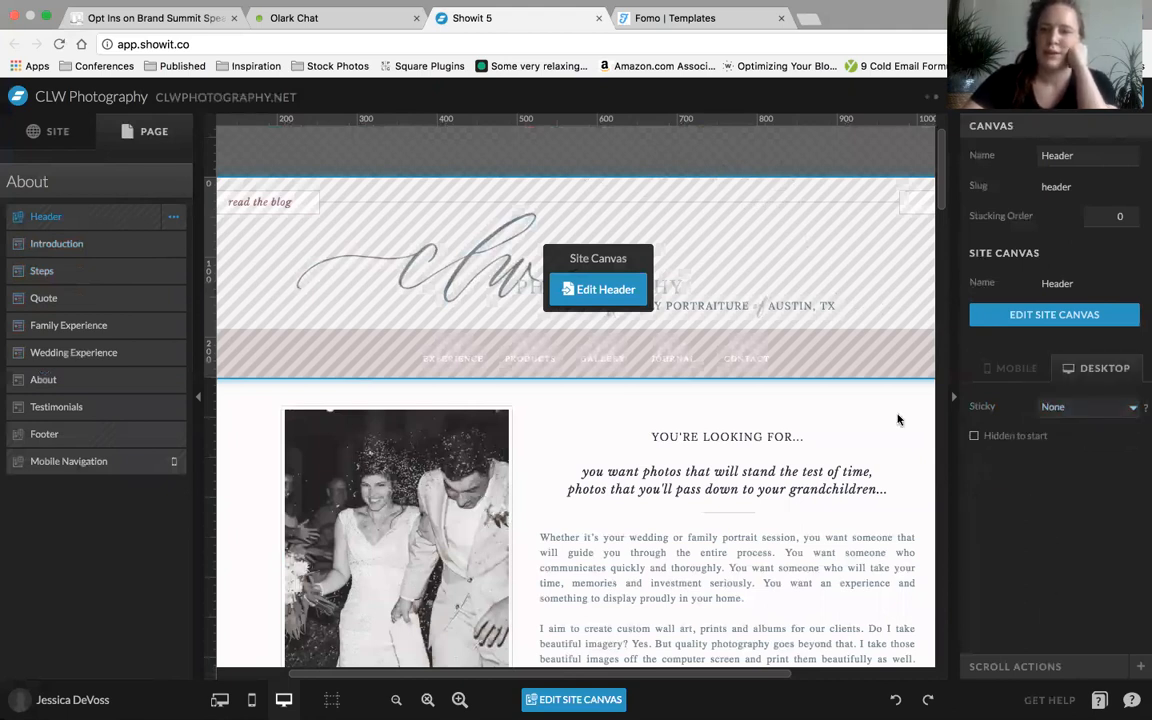
Set the stacking order of the Introduction and Steps canvases to 0 and check the Quote canvas's order
click(898, 420)
scroll(895, 480, down, 5)
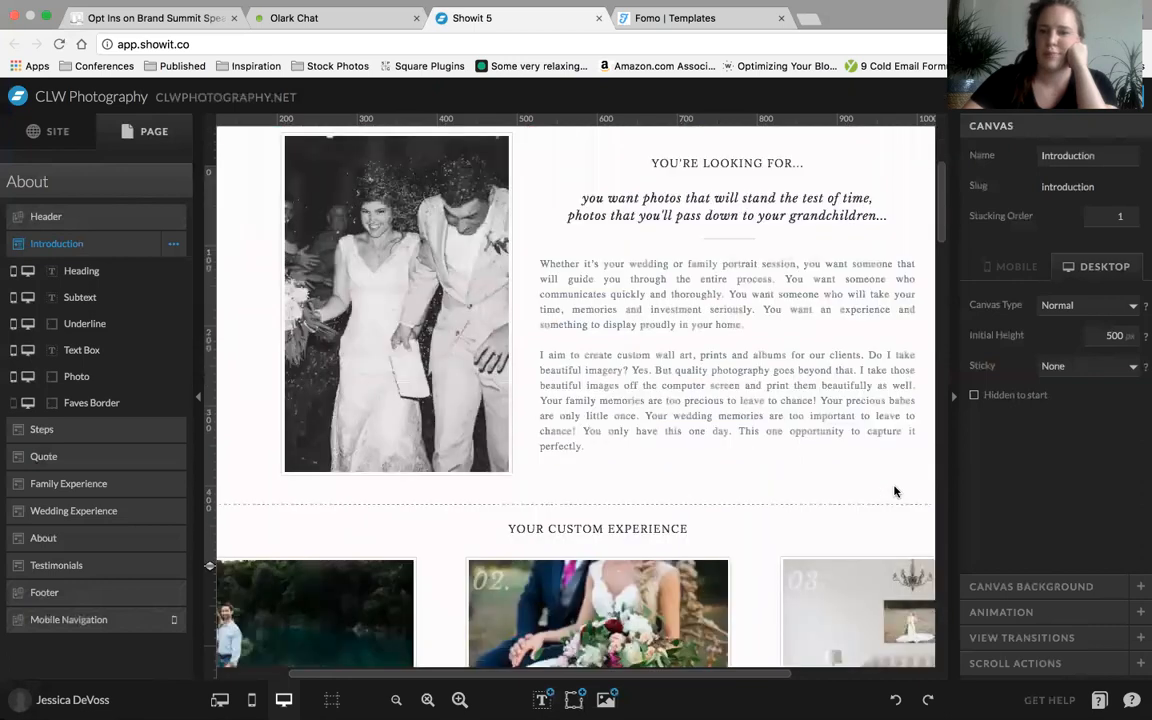
scroll(895, 491, down, 3)
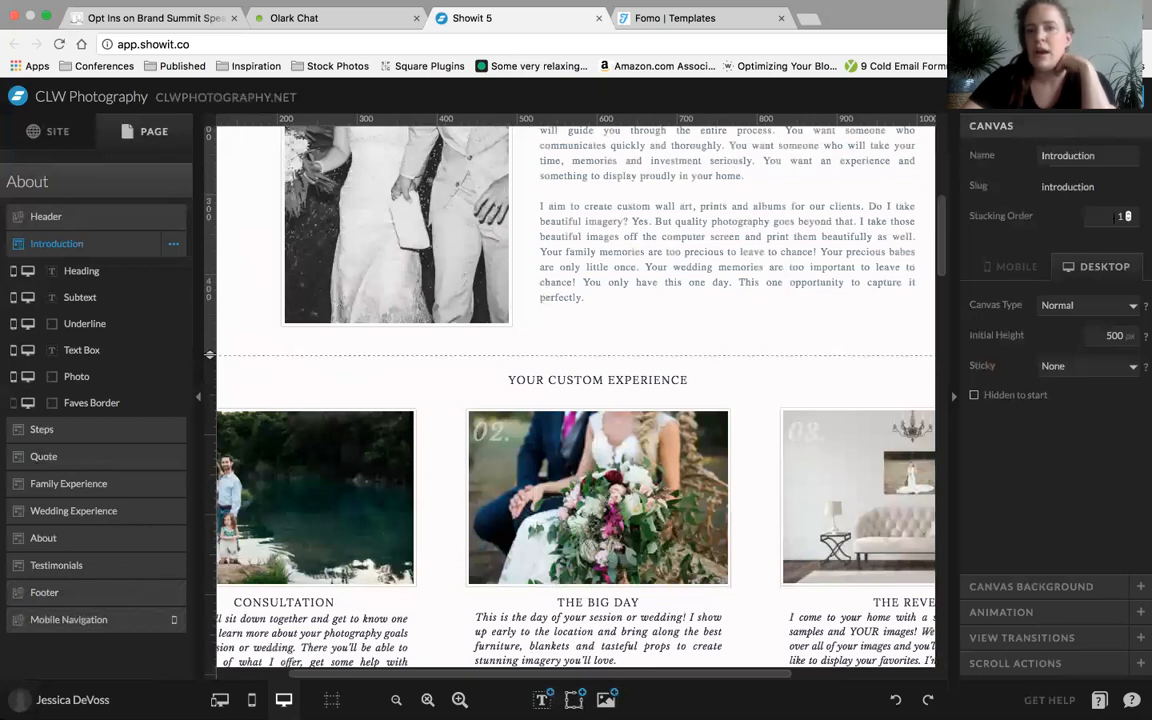
click(1129, 219)
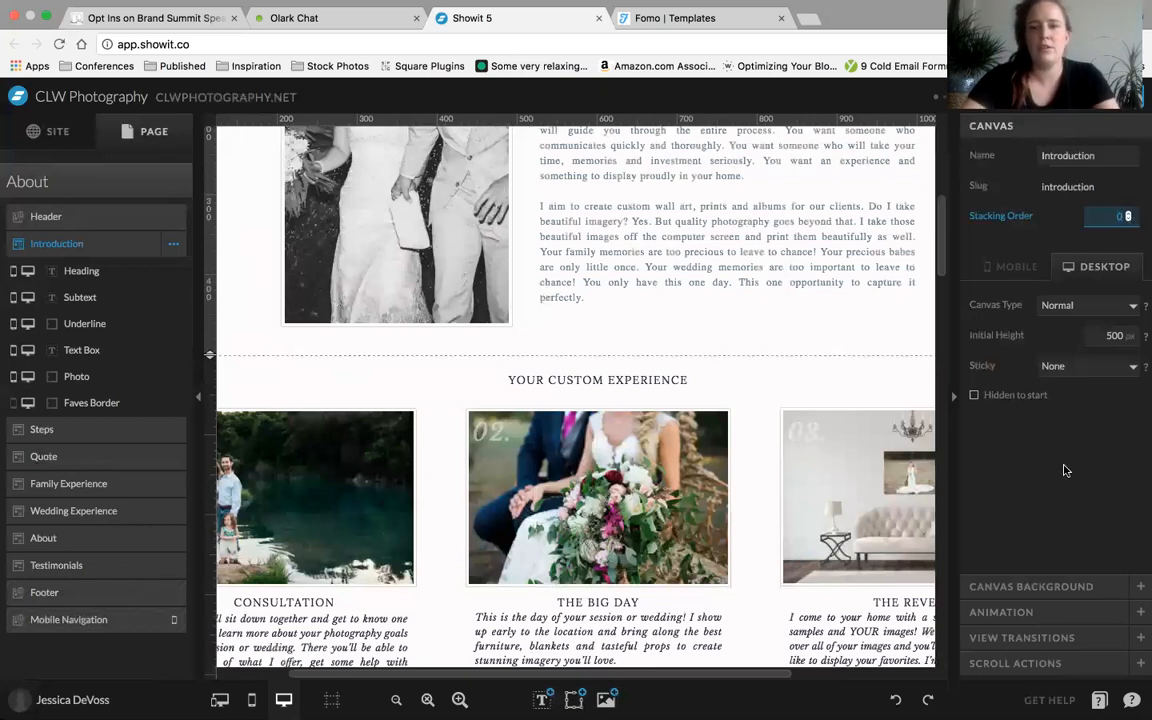
click(673, 356)
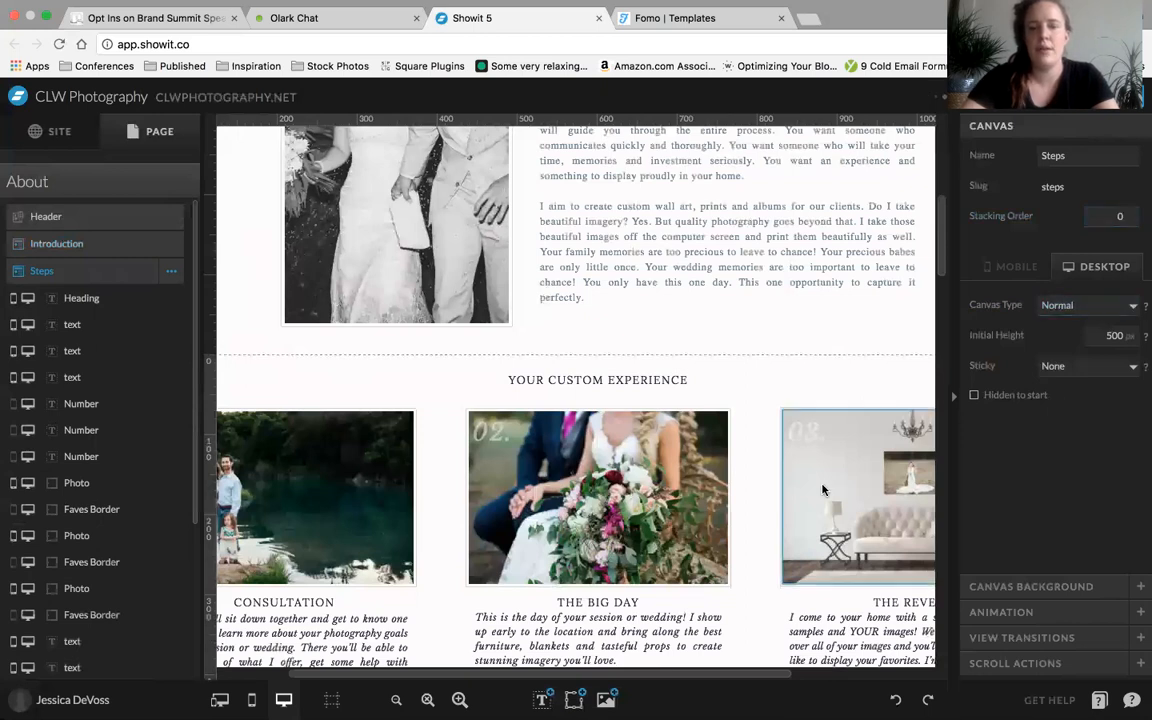
scroll(760, 481, down, 3)
scroll(760, 481, down, 1)
click(787, 447)
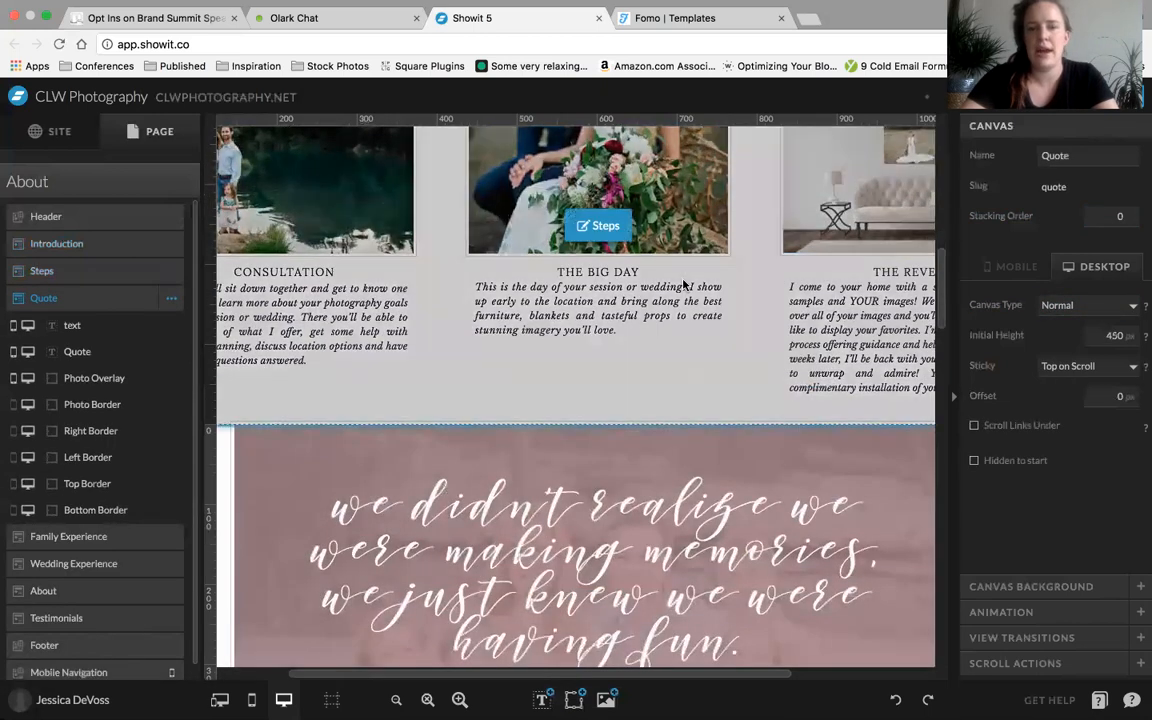
Set the Header canvas's stacking order to 1
scroll(799, 244, up, 8)
click(799, 244)
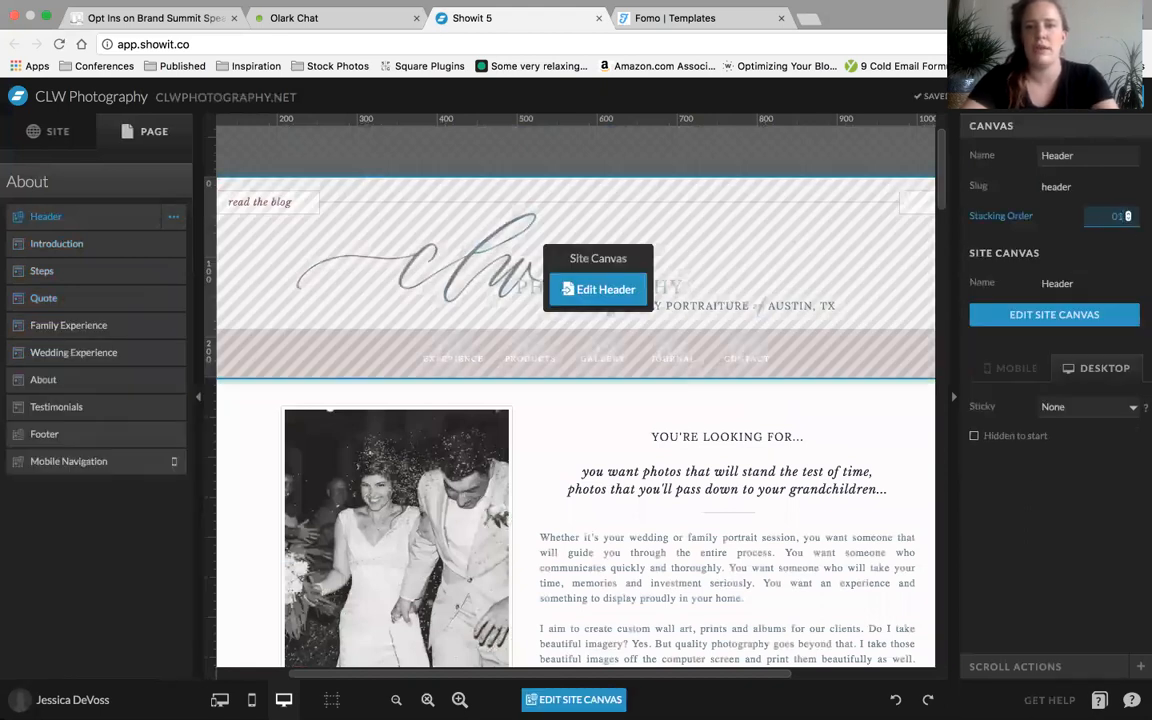
key(Tab)
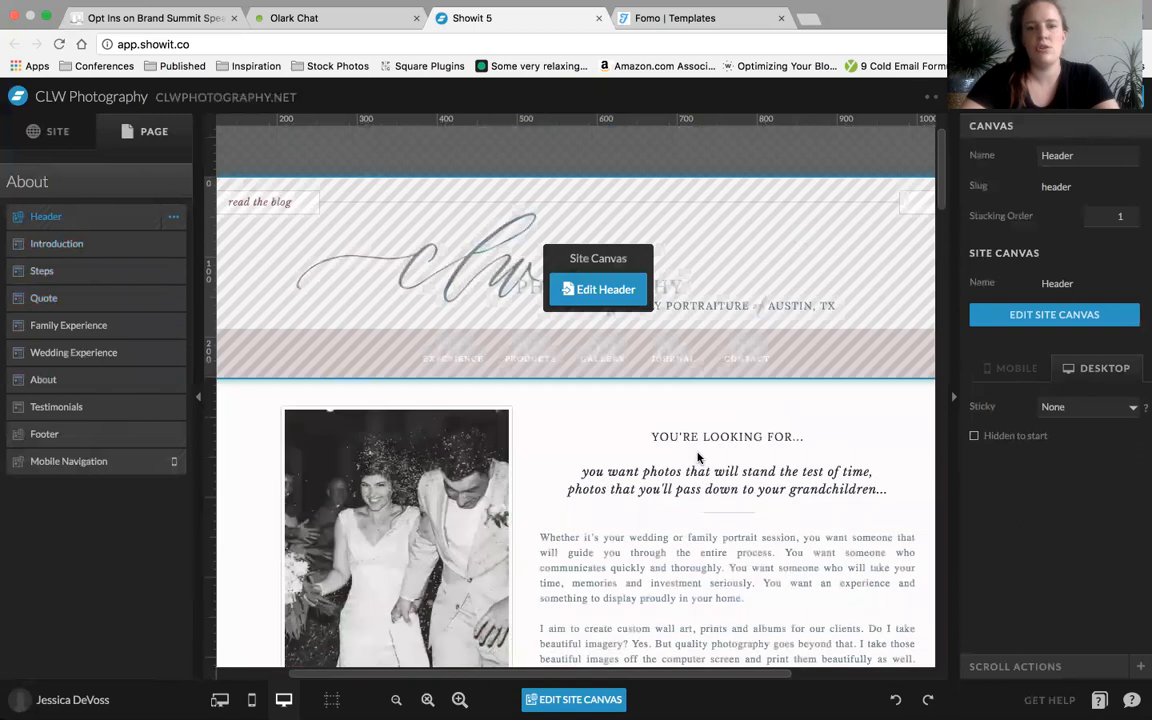
Look through the About page's canvases, checking the stacking and sticky settings of the Introduction and Quote canvases
scroll(742, 567, down, 1)
scroll(742, 567, down, 15)
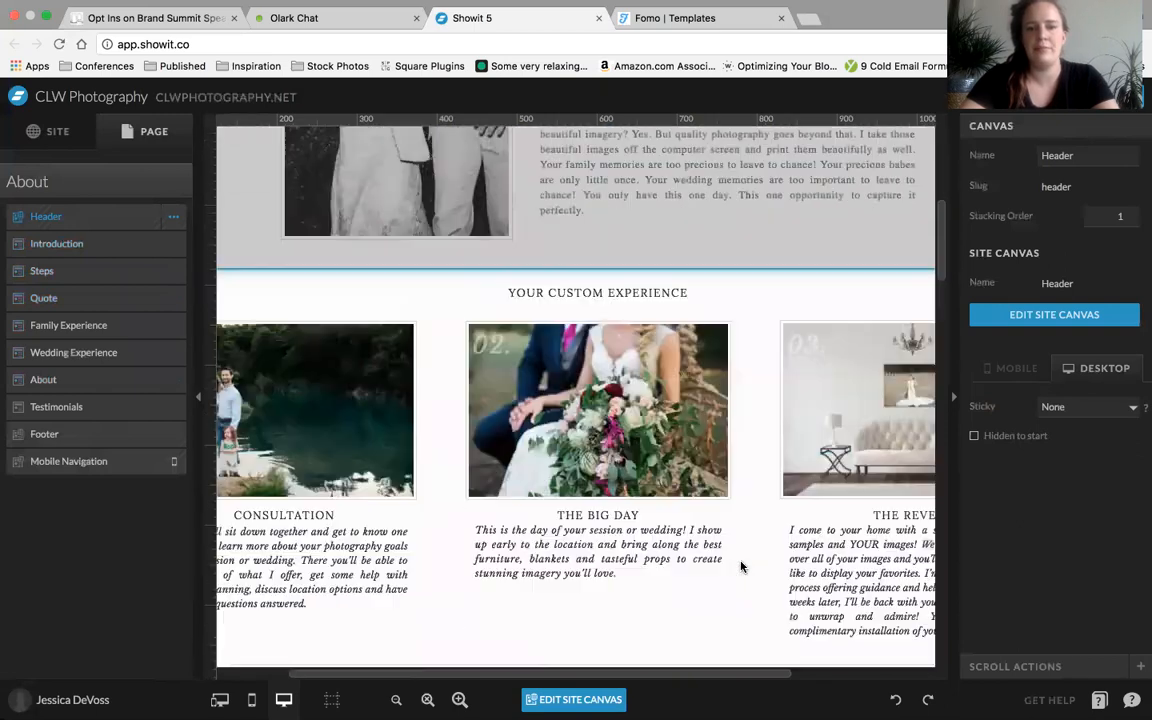
scroll(742, 567, down, 4)
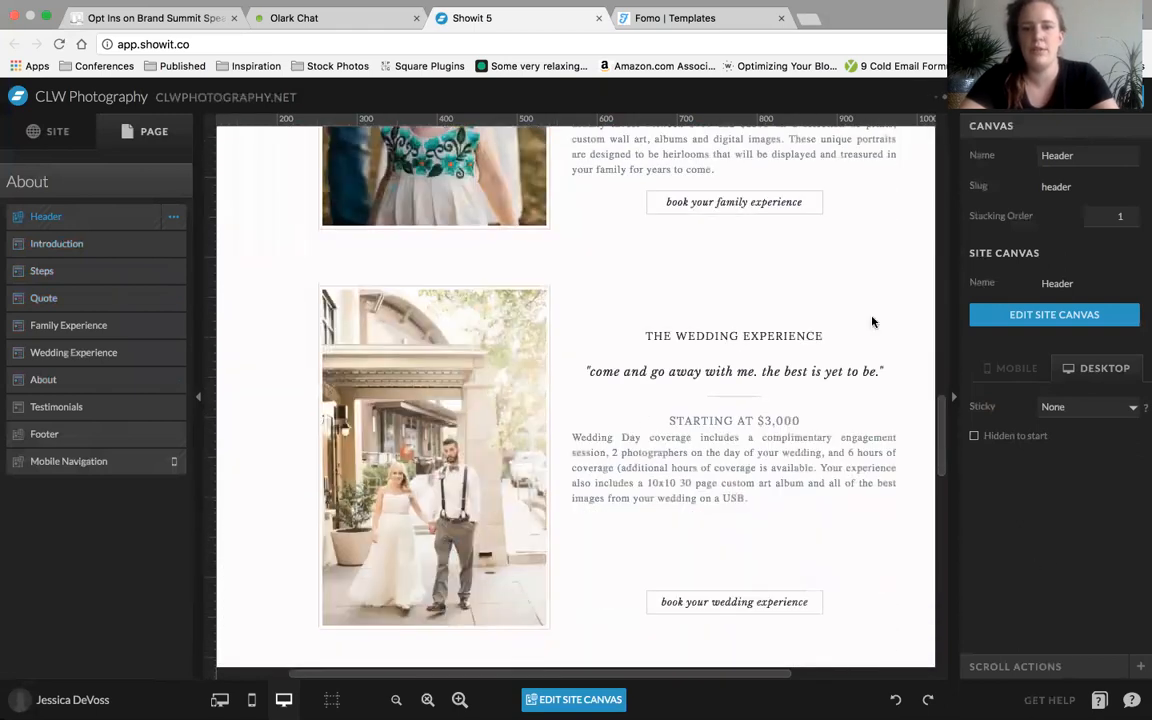
scroll(872, 321, up, 11)
scroll(872, 321, up, 6)
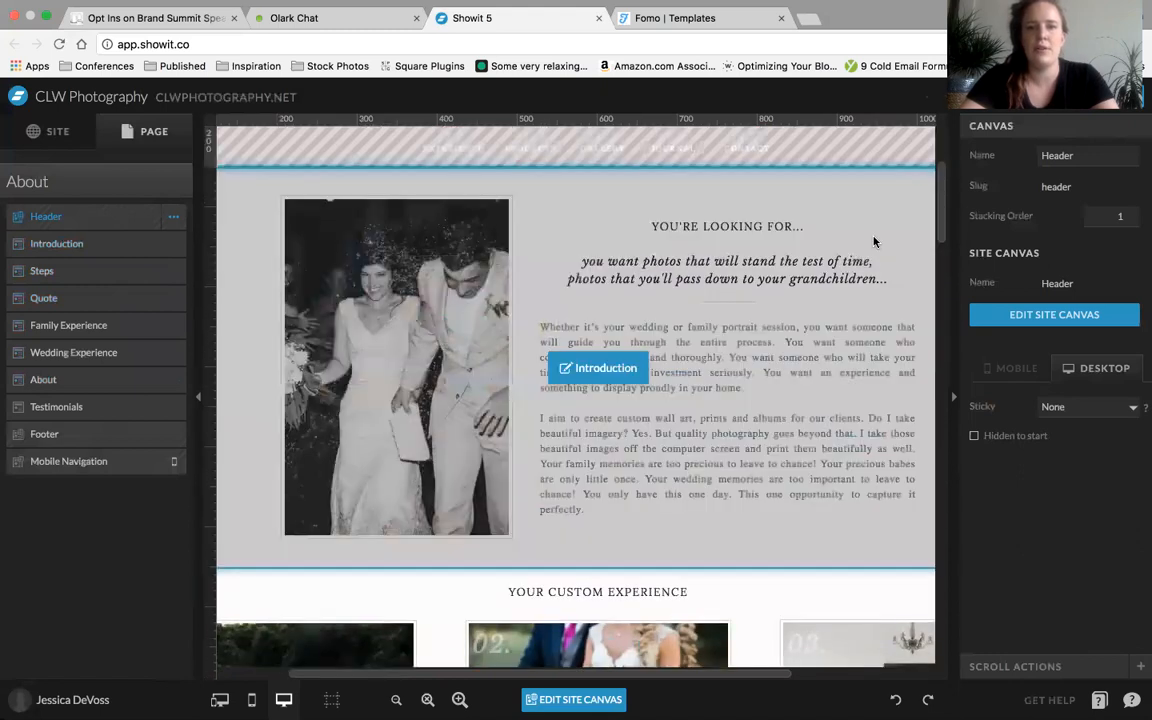
click(888, 279)
scroll(772, 463, down, 5)
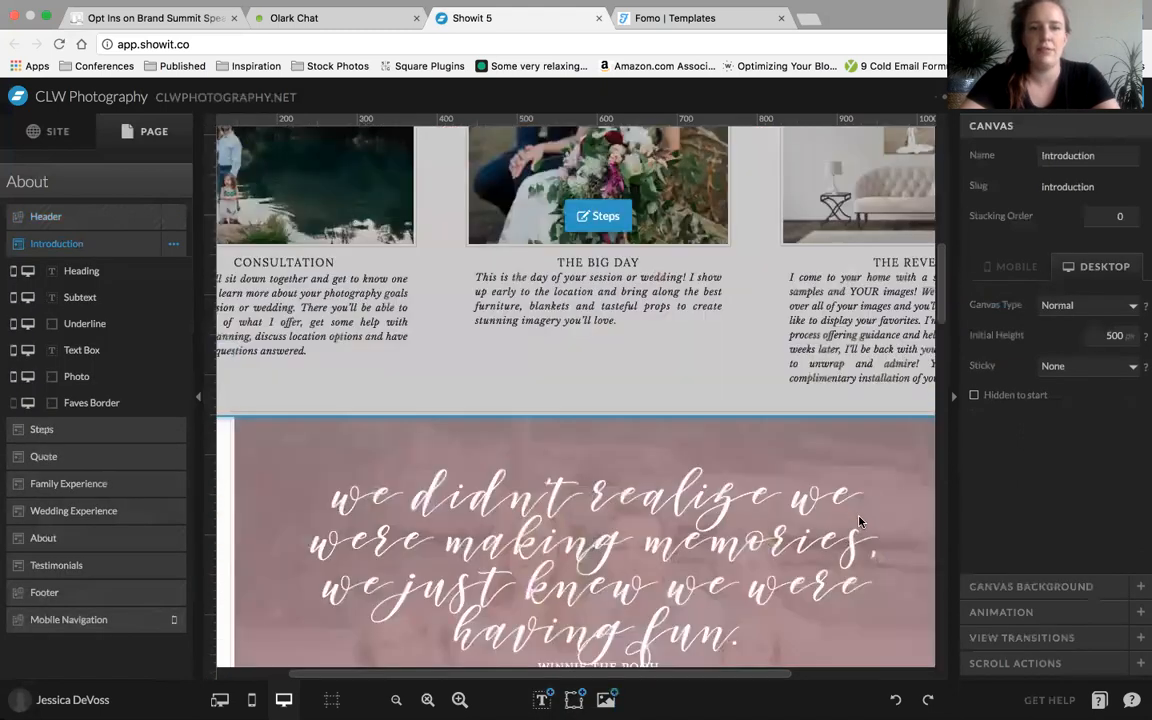
click(602, 327)
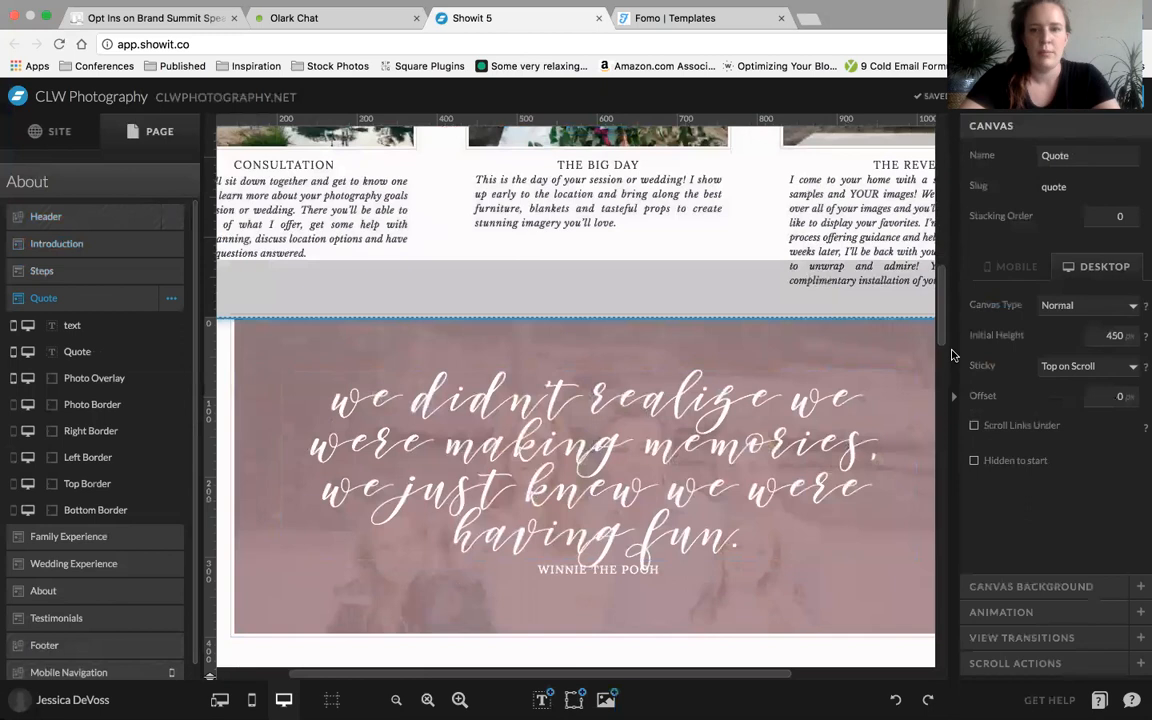
scroll(812, 478, down, 4)
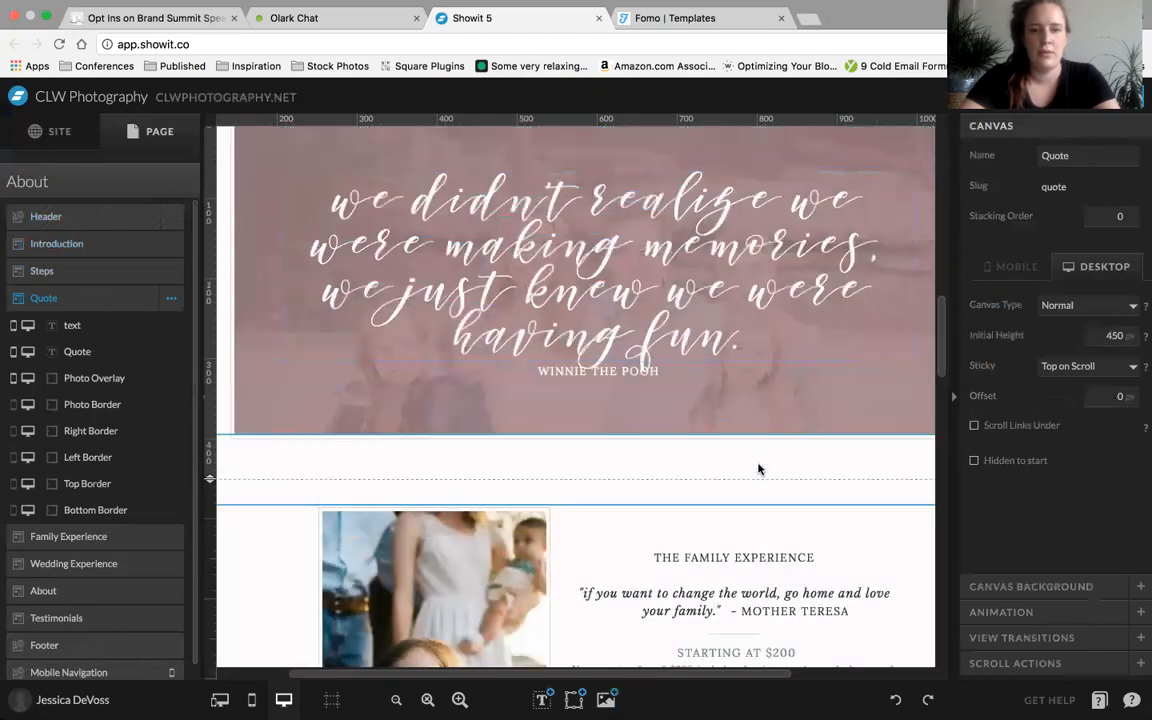
Examine the Family Experience canvas's Canvas Type choices, including Window Height and Grow with Content, without changing the type
click(853, 552)
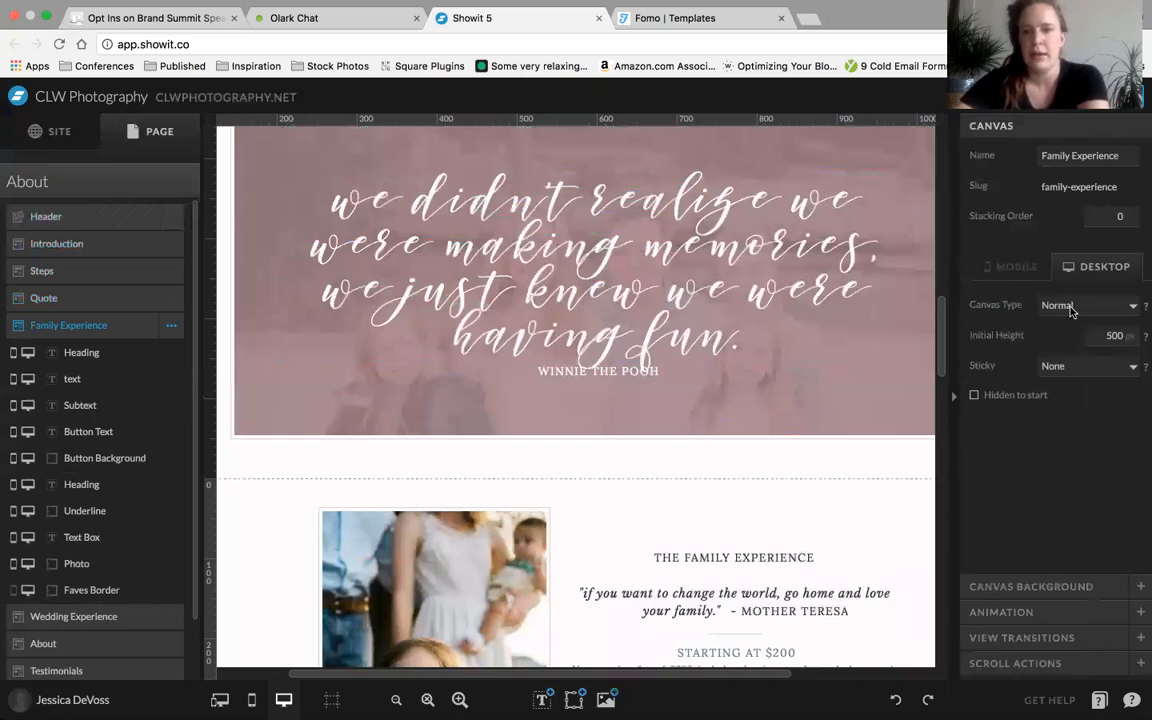
click(1088, 307)
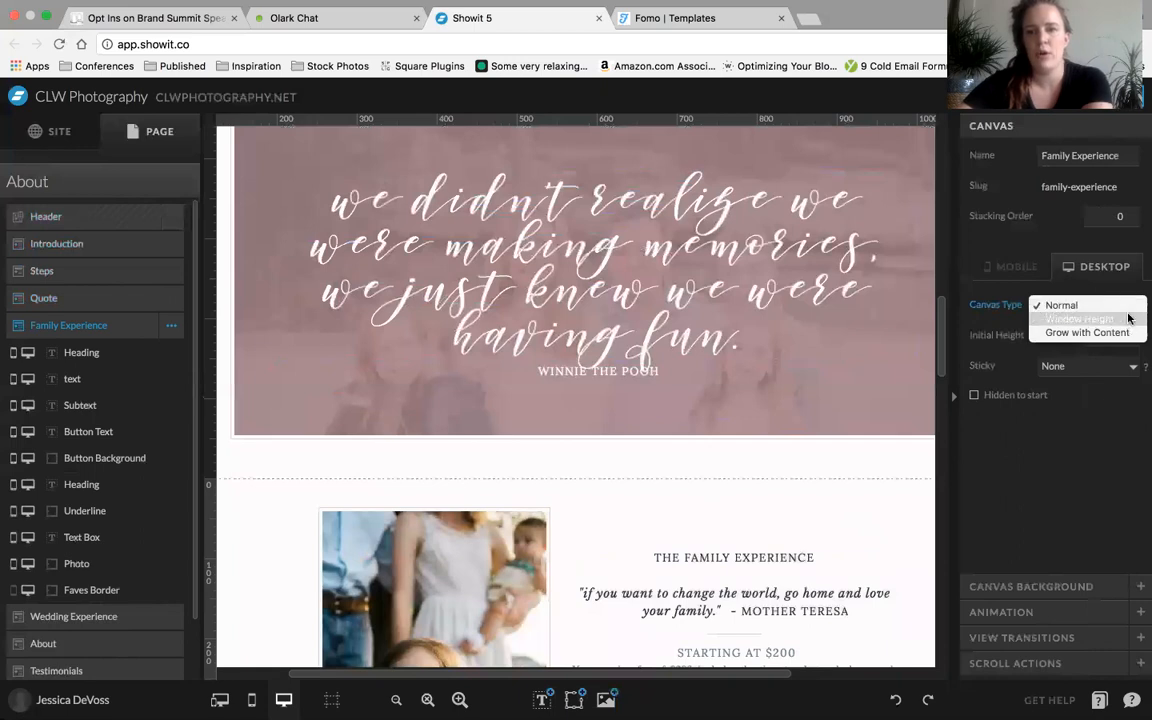
click(1024, 501)
scroll(743, 448, up, 10)
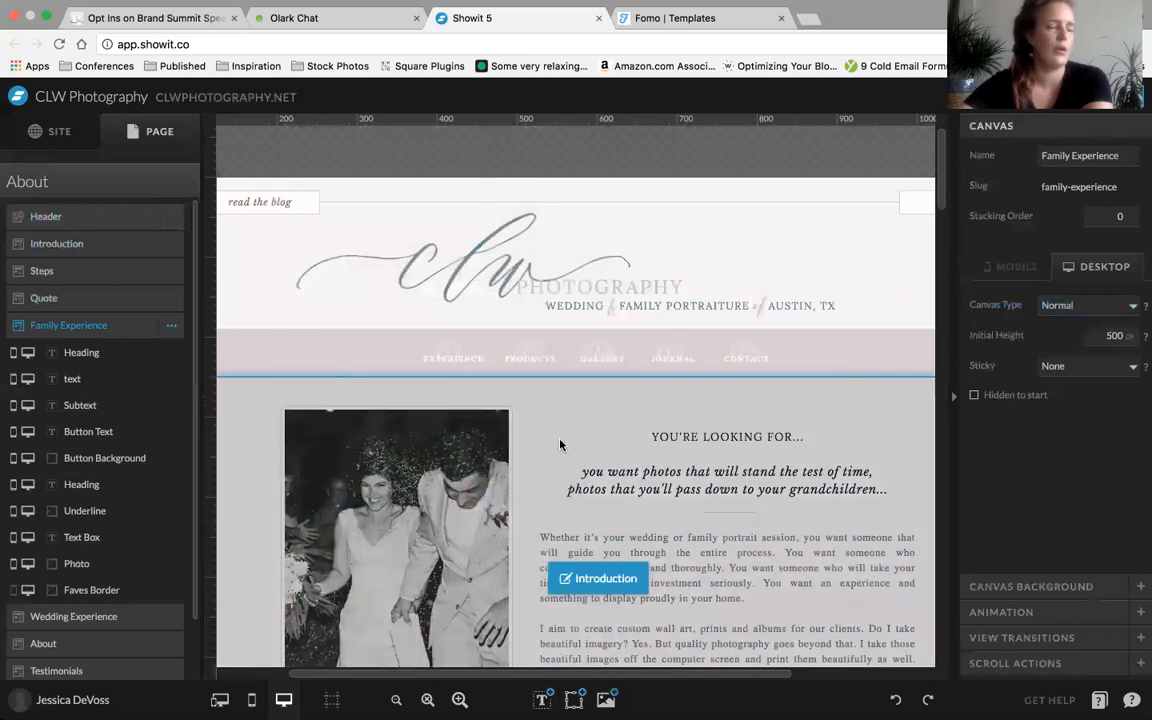
click(1105, 306)
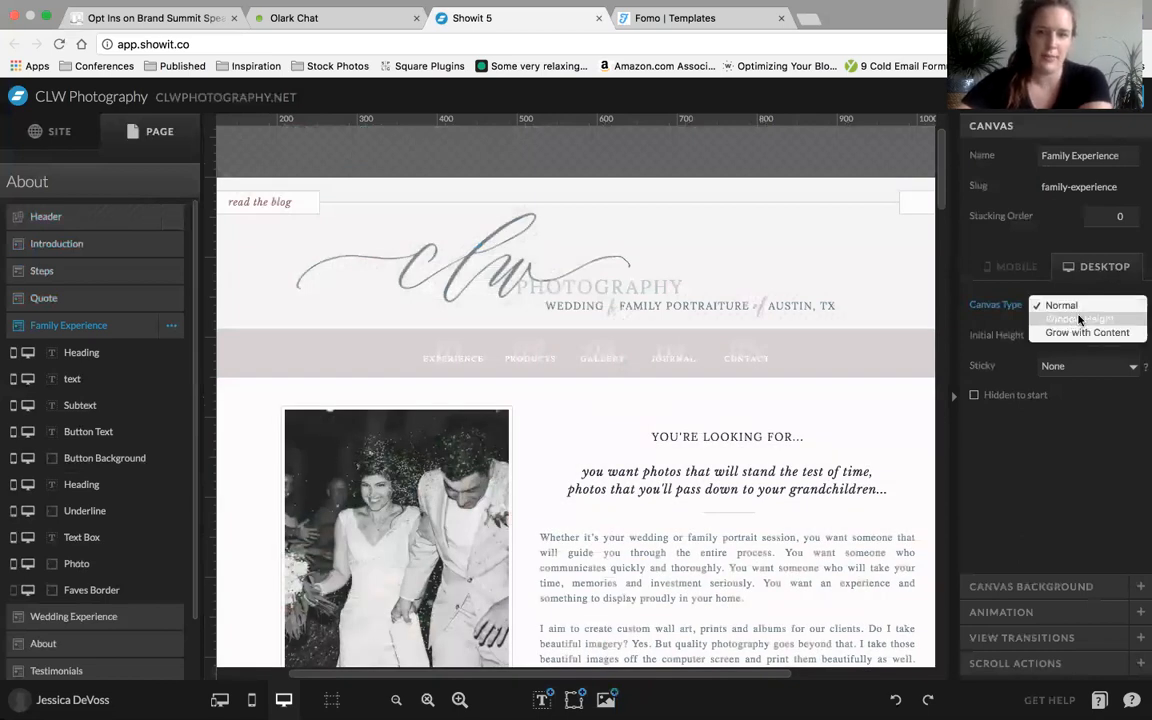
click(1034, 510)
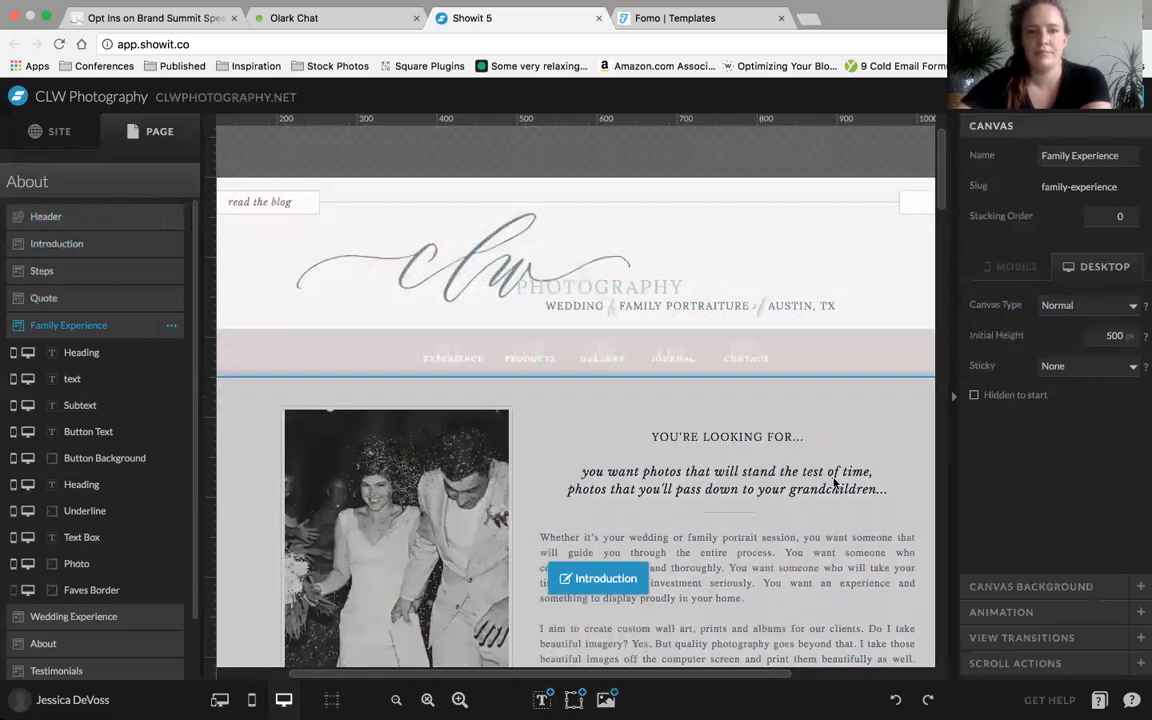
Try the Hidden to Start option on the Family Experience canvas
scroll(790, 440, down, 5)
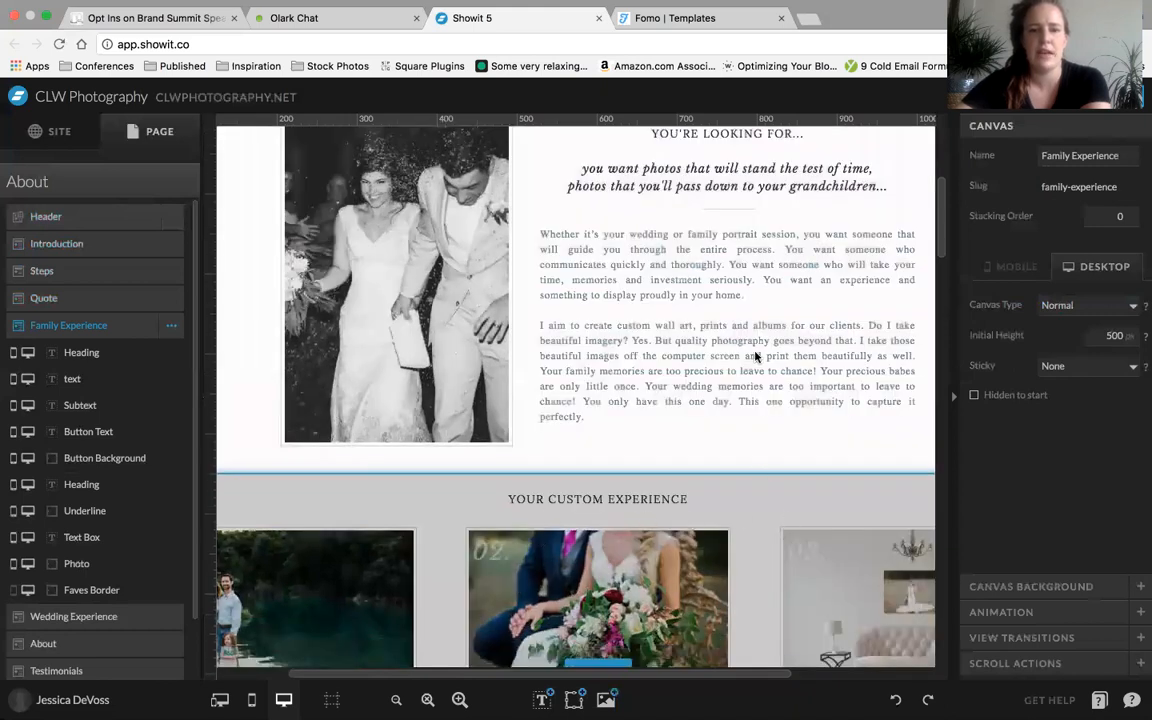
scroll(757, 357, up, 5)
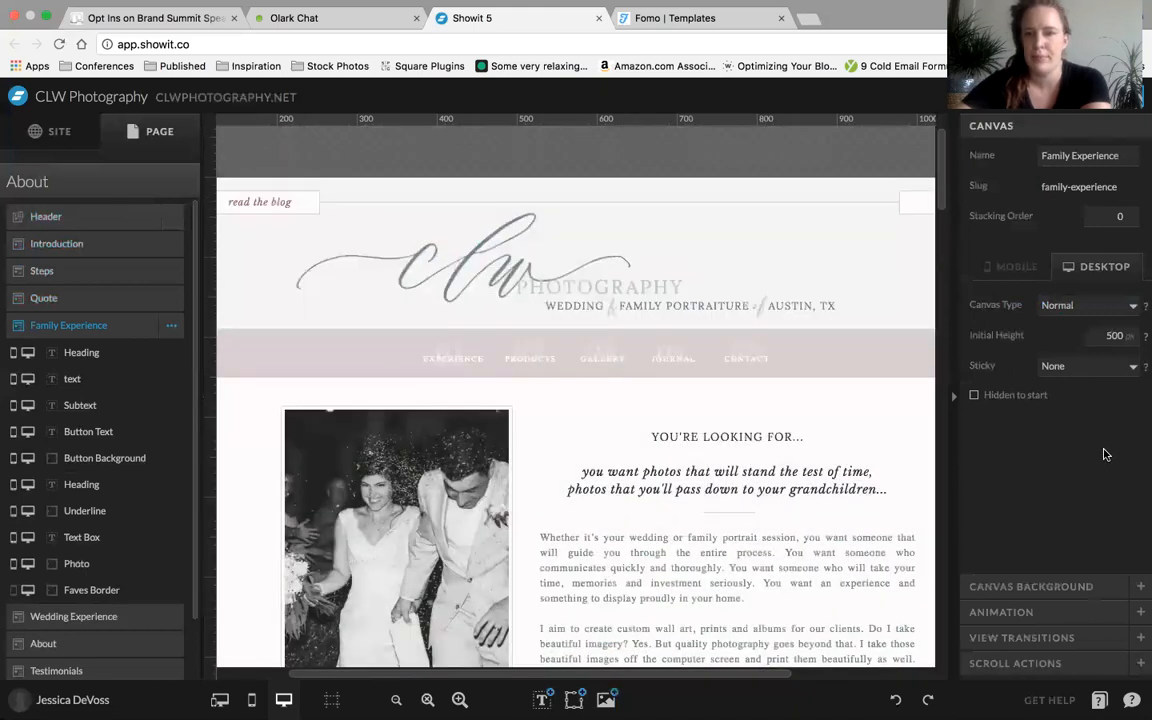
click(1001, 398)
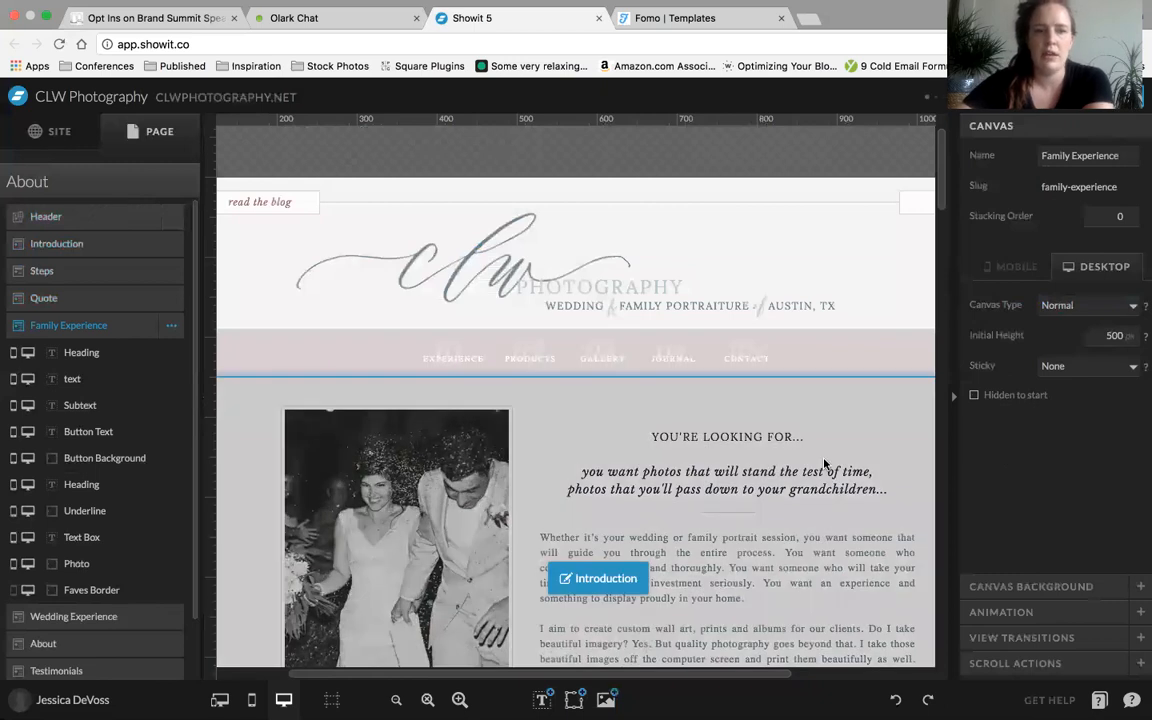
Switch the About page to the mobile layout and go to the mobile navigation menu at its end
scroll(825, 463, down, 15)
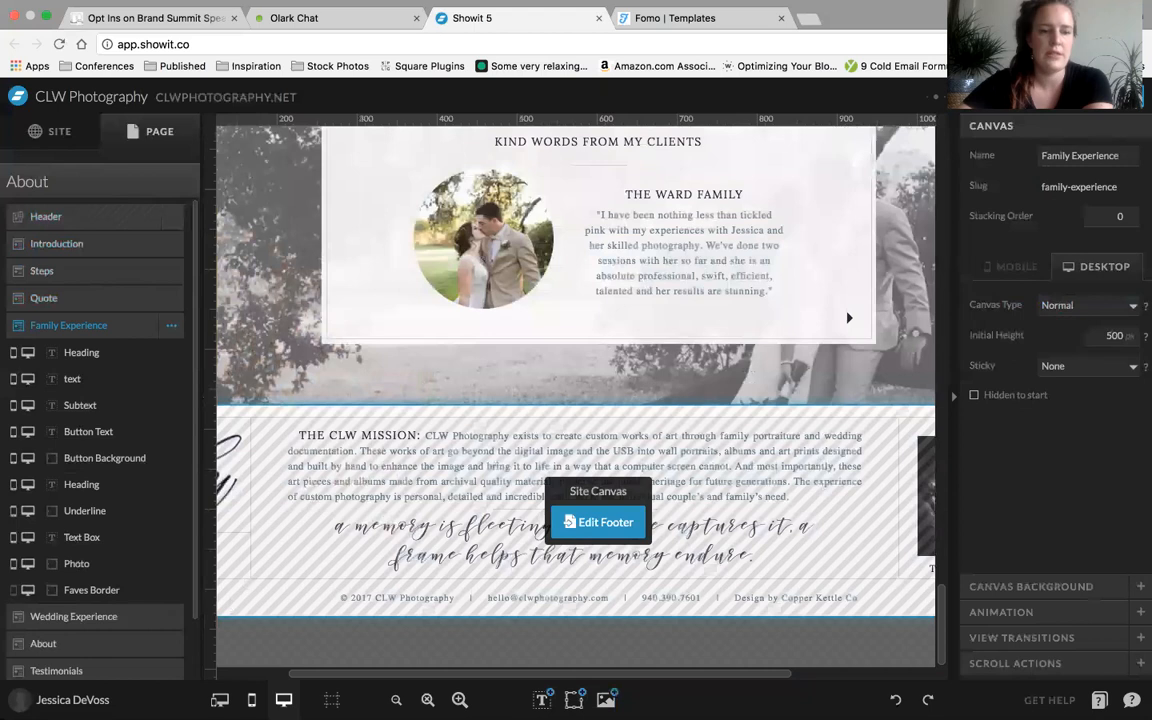
click(251, 700)
scroll(755, 492, down, 15)
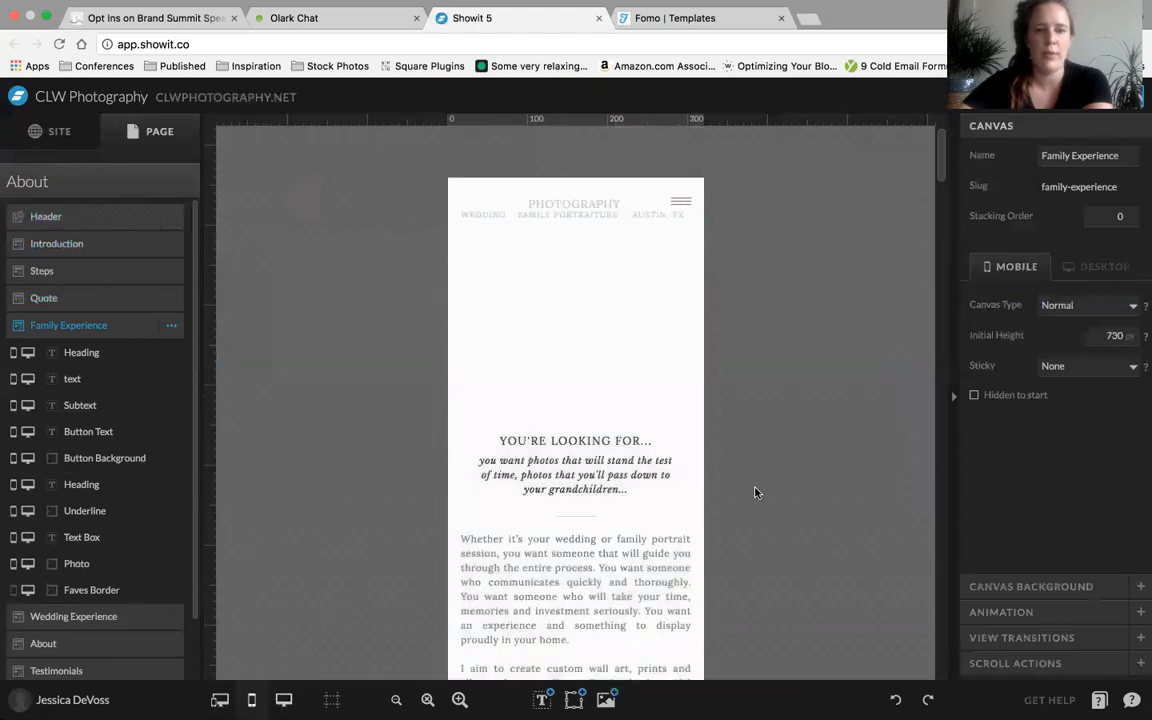
scroll(755, 492, down, 5)
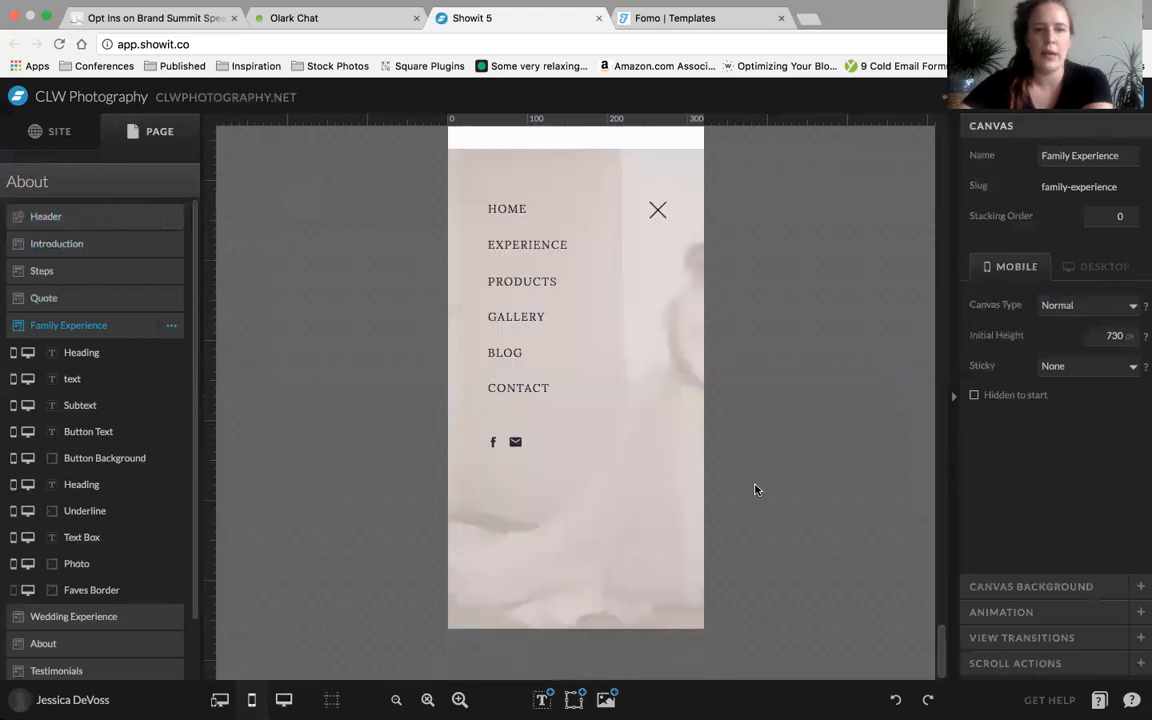
Check the mobile Sticky and Hidden to Start settings of the Mobile Navigation canvas and its position relative to the footer
click(658, 461)
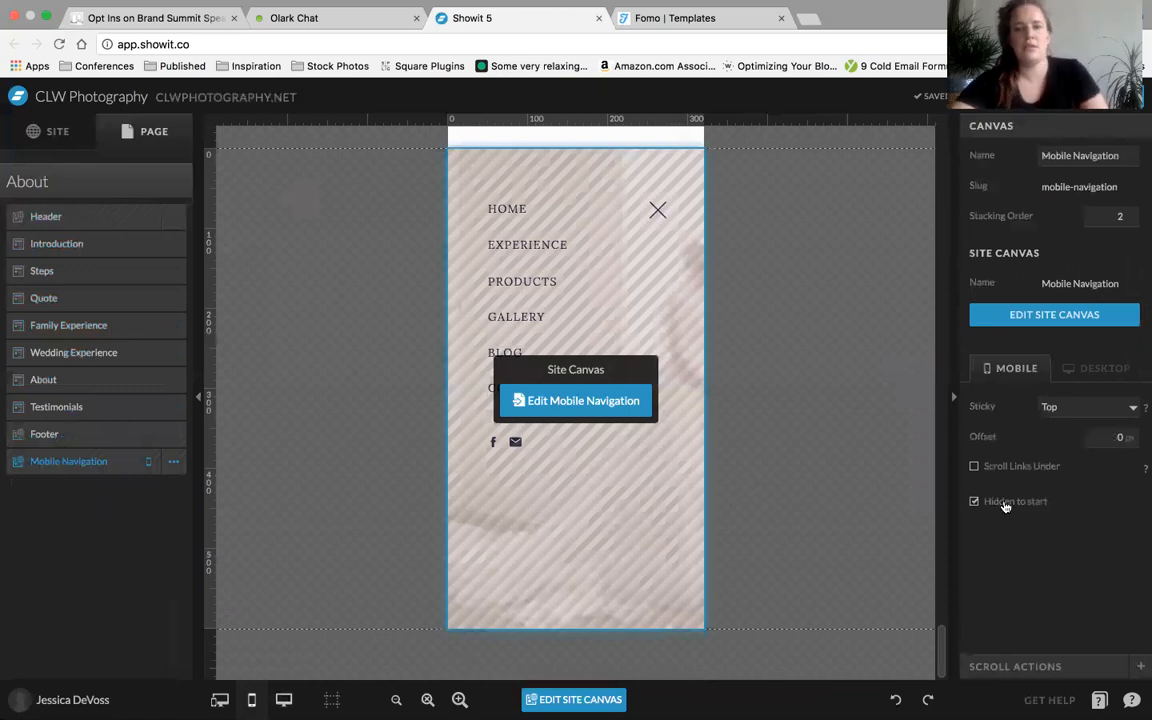
scroll(763, 441, up, 3)
scroll(763, 441, up, 5)
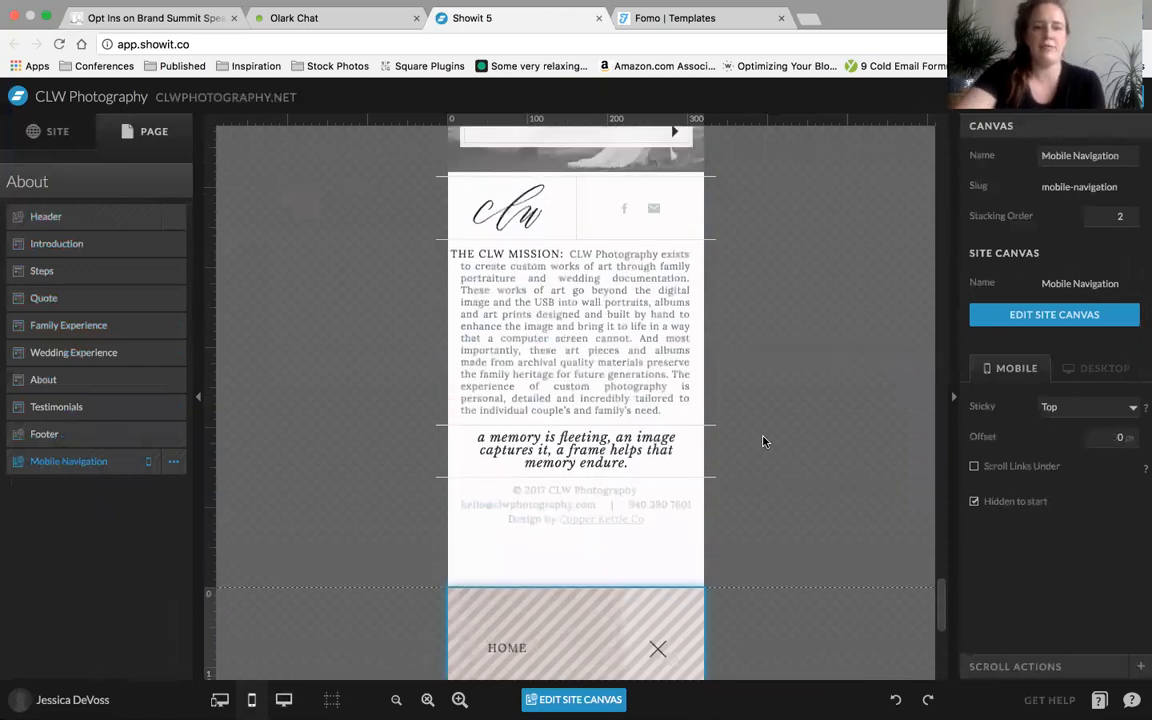
scroll(763, 441, down, 1)
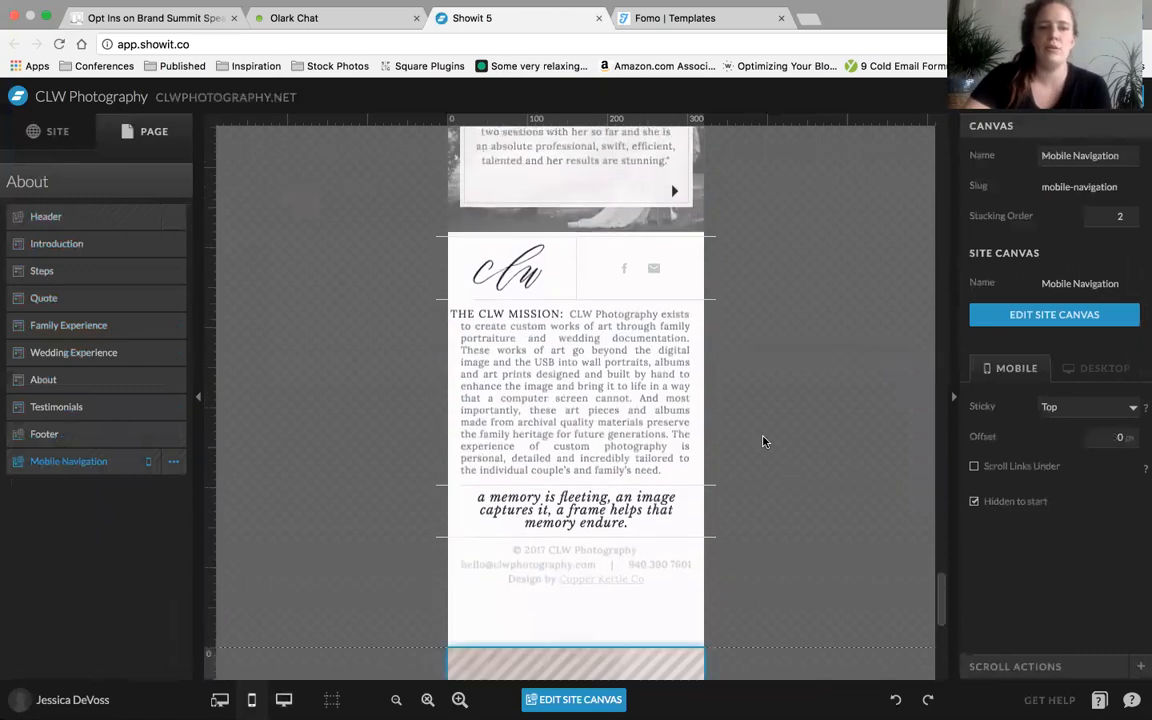
Preview the mobile About page down to its footer to check the hidden navigation canvas, and close the preview
click(1035, 97)
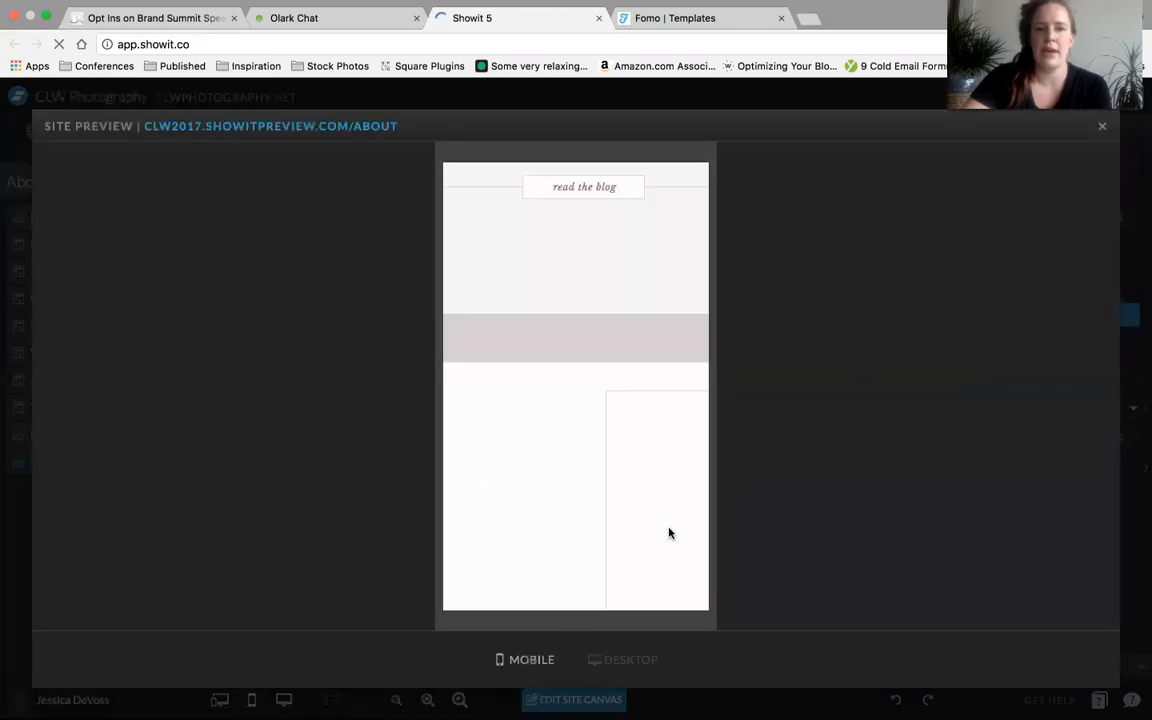
scroll(669, 529, down, 10)
scroll(669, 529, down, 15)
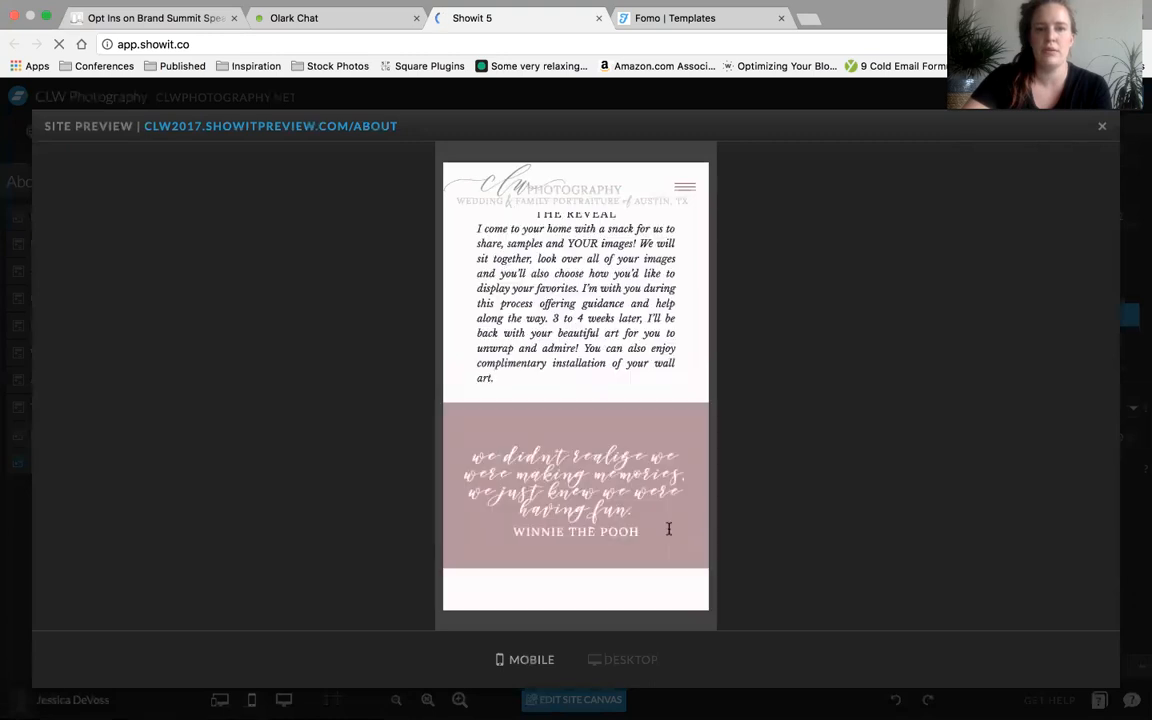
scroll(669, 529, down, 15)
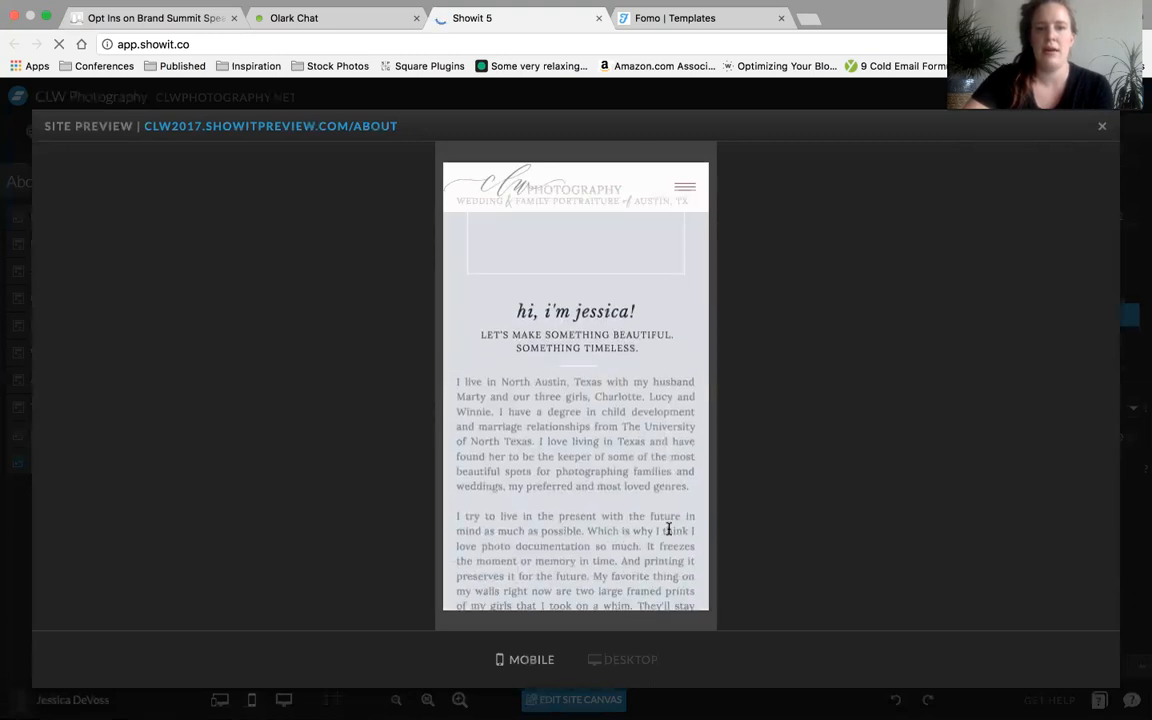
scroll(669, 529, down, 5)
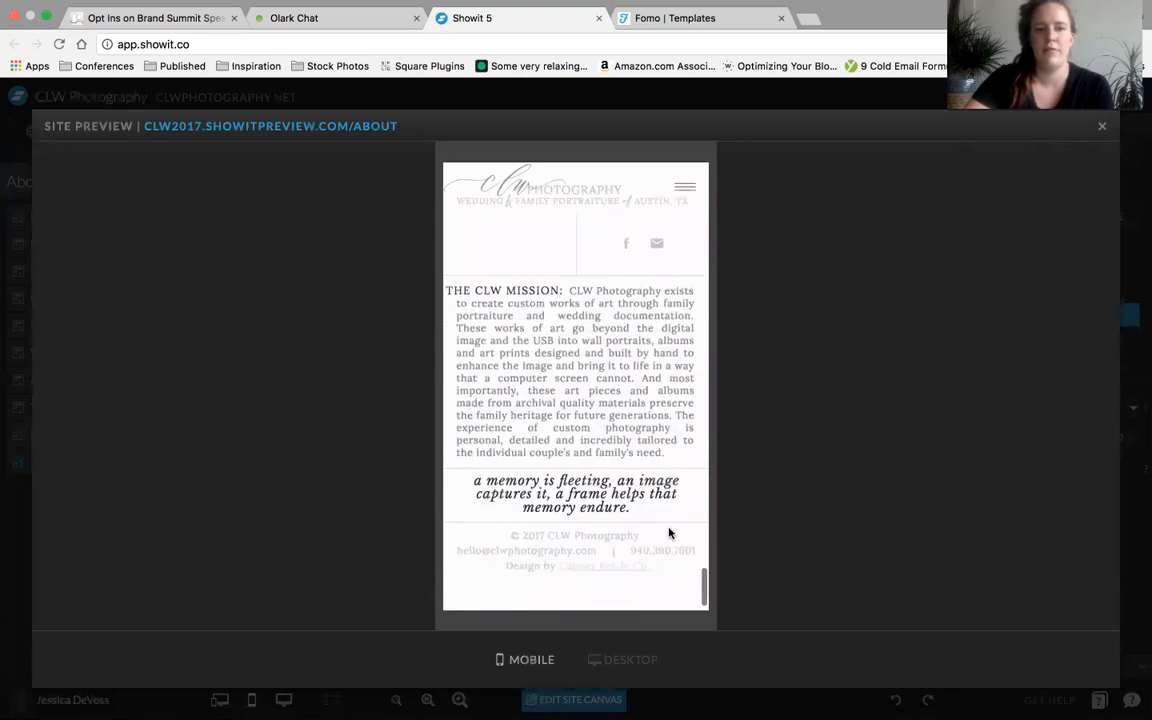
scroll(655, 237, up, 5)
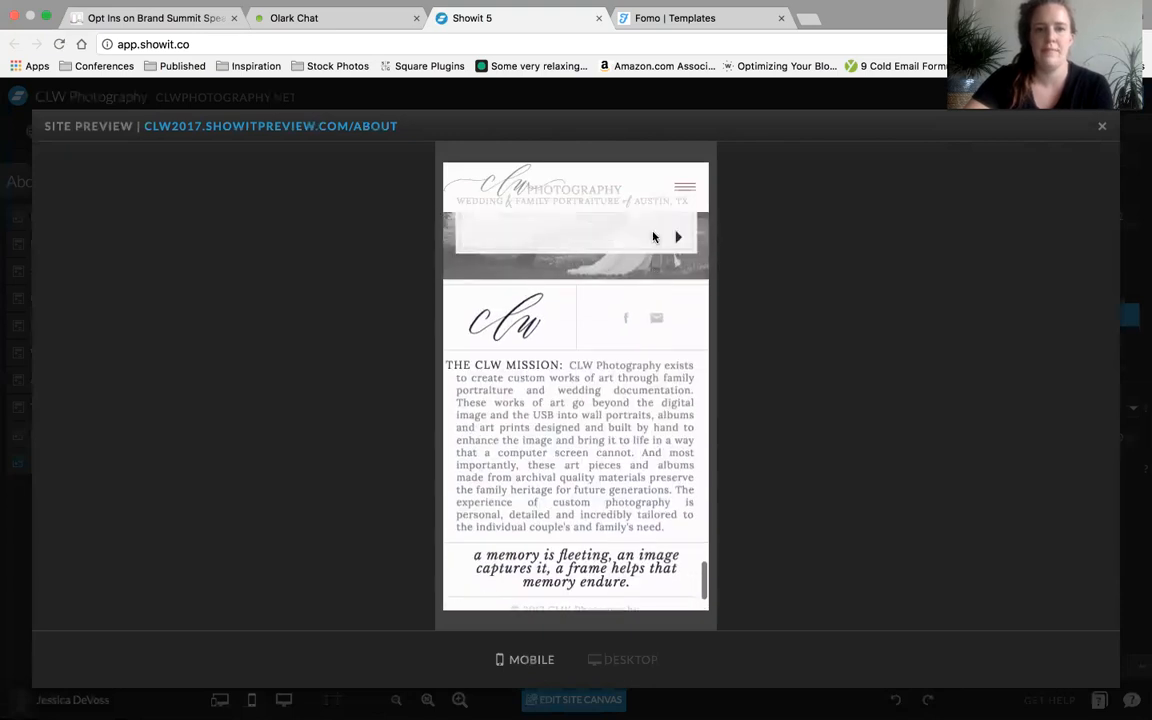
scroll(655, 237, down, 5)
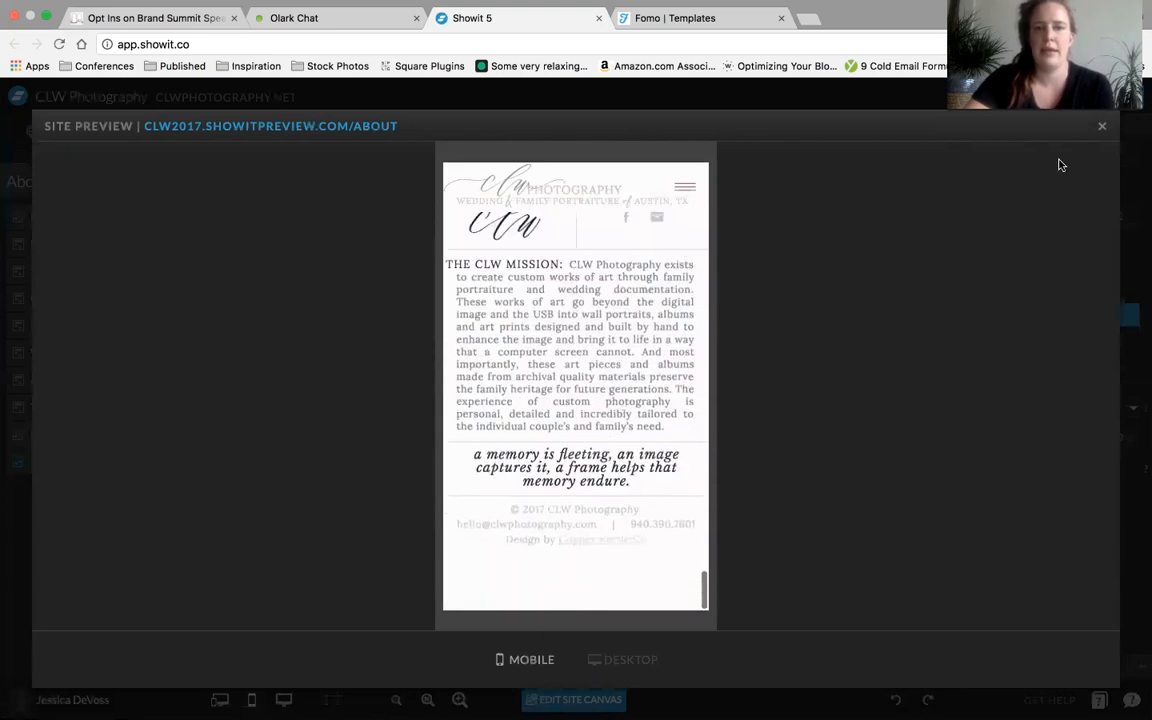
click(1102, 126)
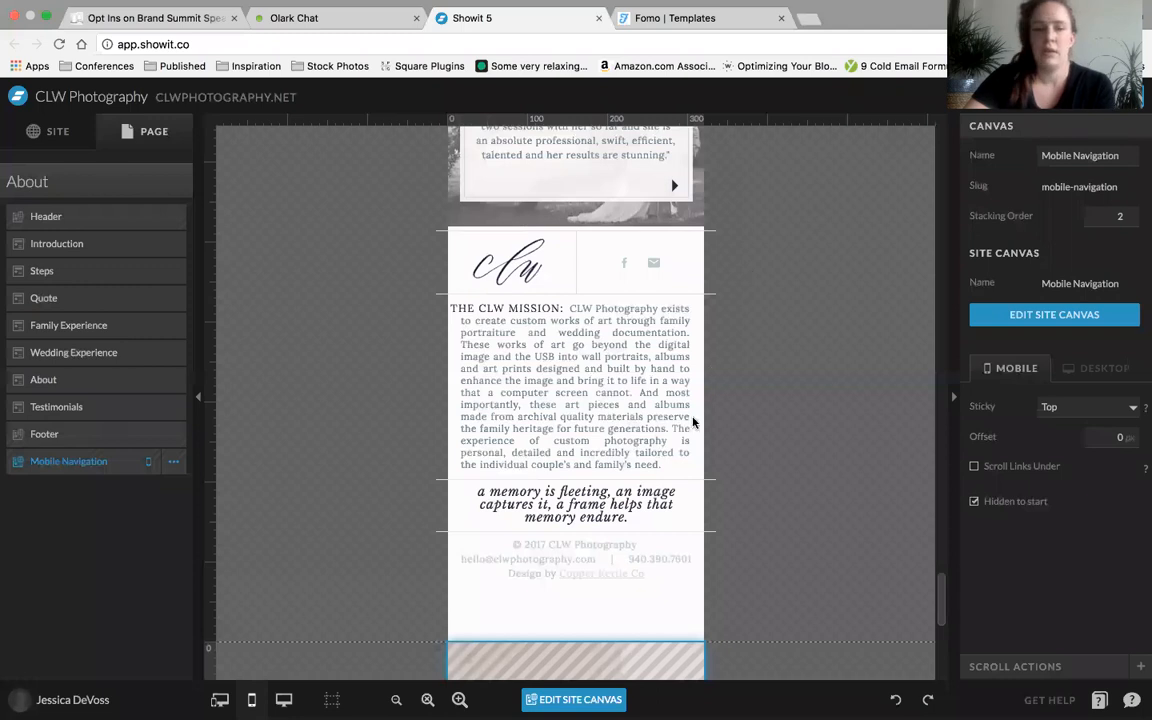
Compare the Footer and Mobile Navigation canvases' mobile settings and look through the About page's mobile layout
scroll(604, 545, down, 5)
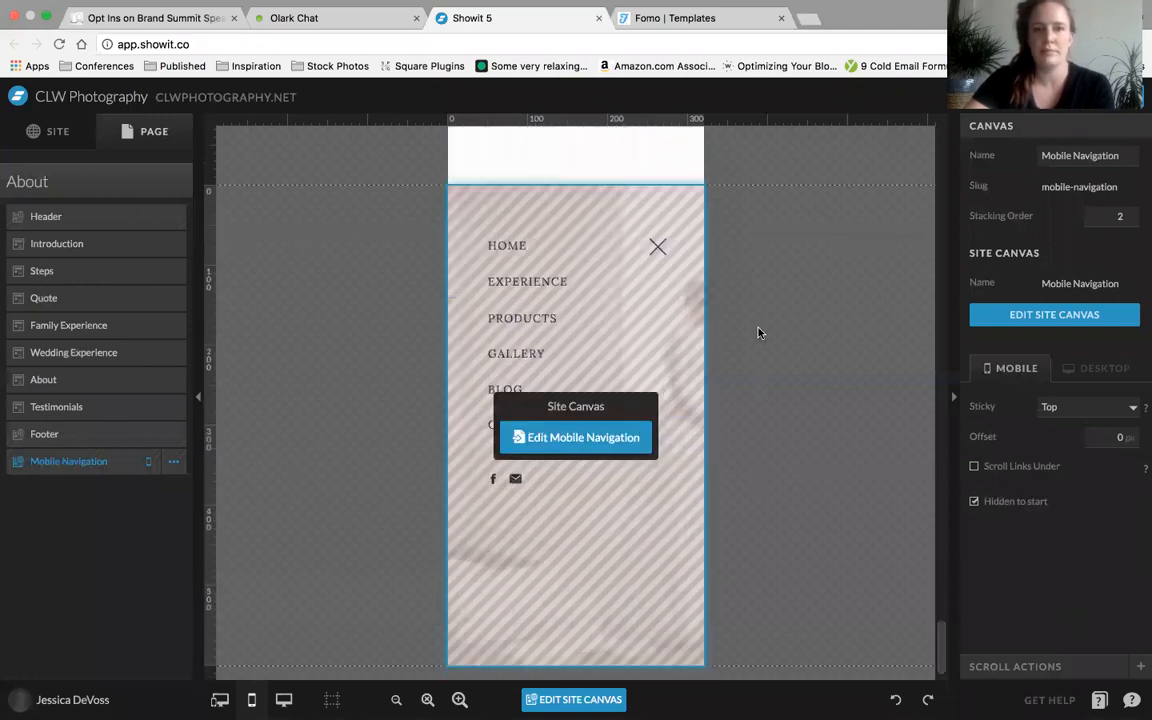
scroll(758, 330, up, 2)
click(694, 242)
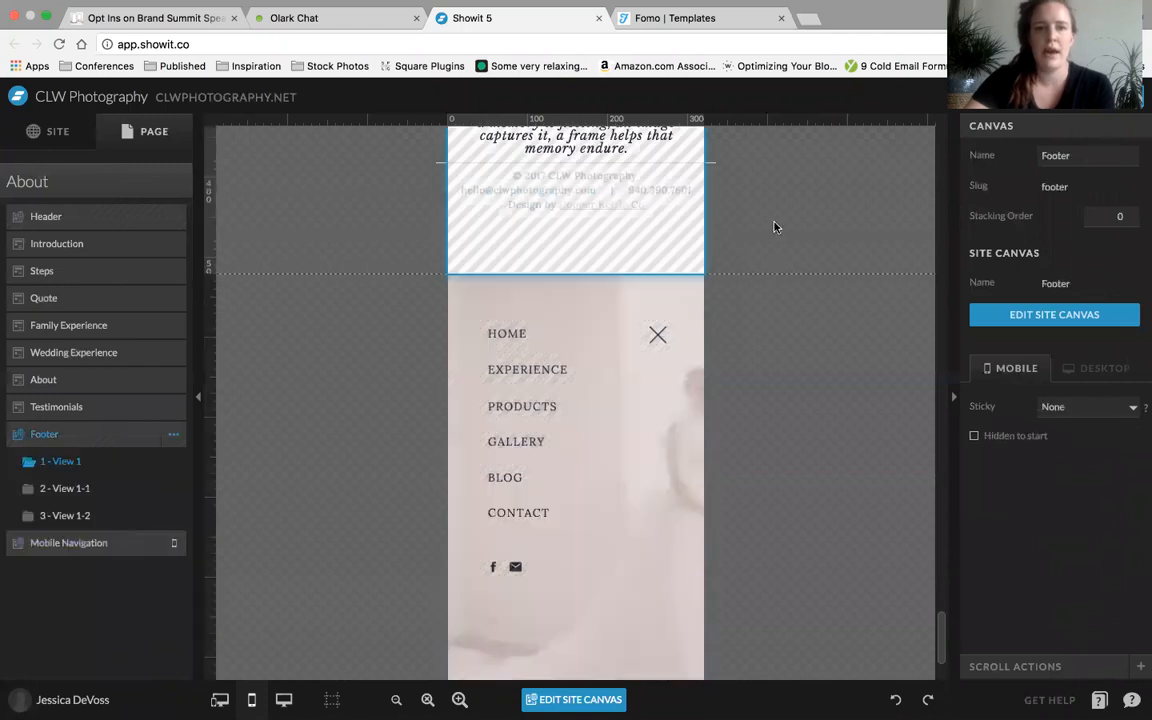
click(690, 458)
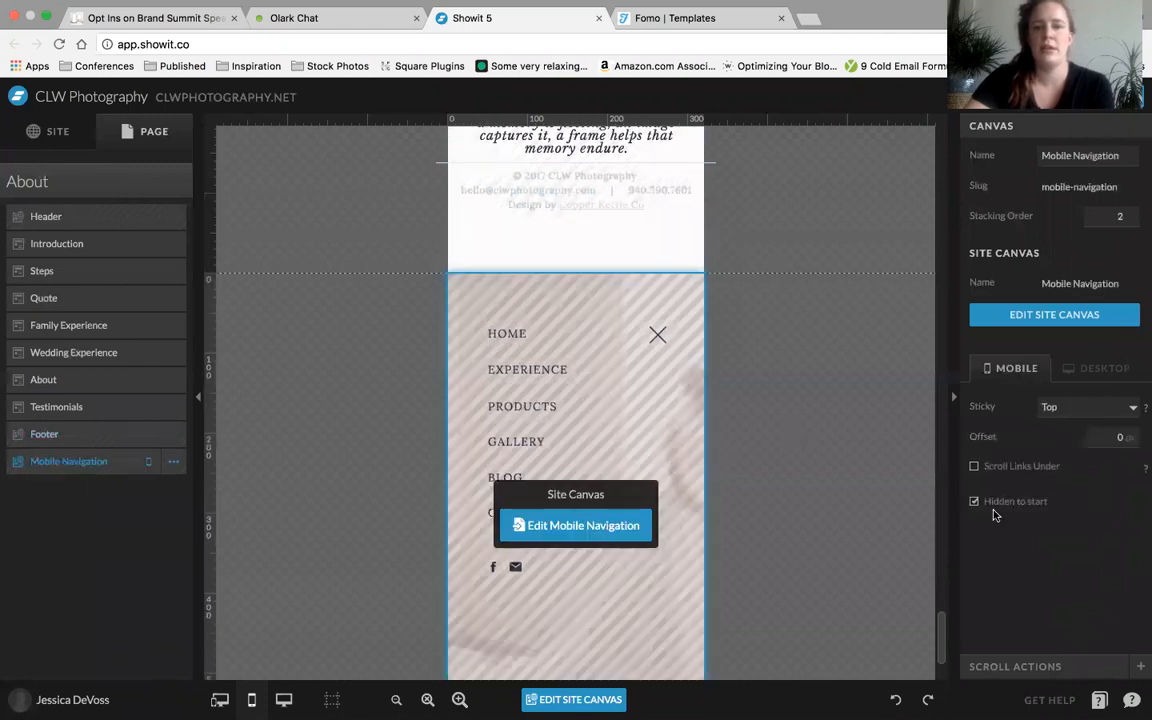
scroll(805, 532, up, 10)
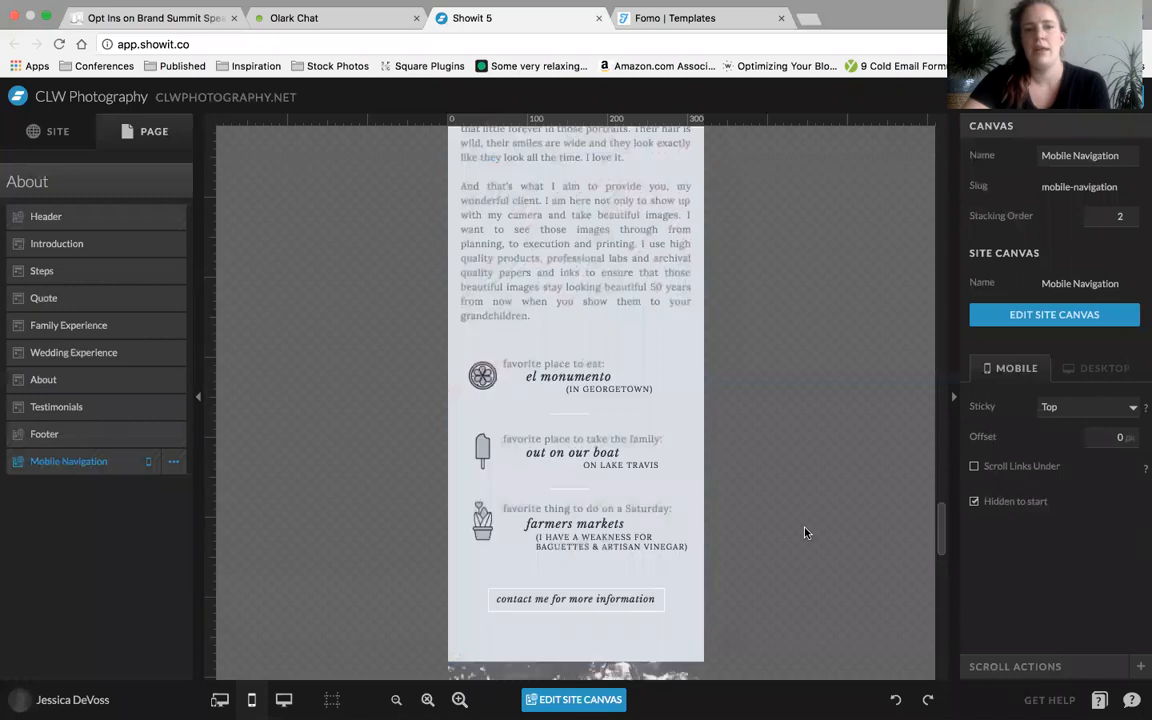
scroll(805, 532, up, 5)
scroll(805, 532, down, 10)
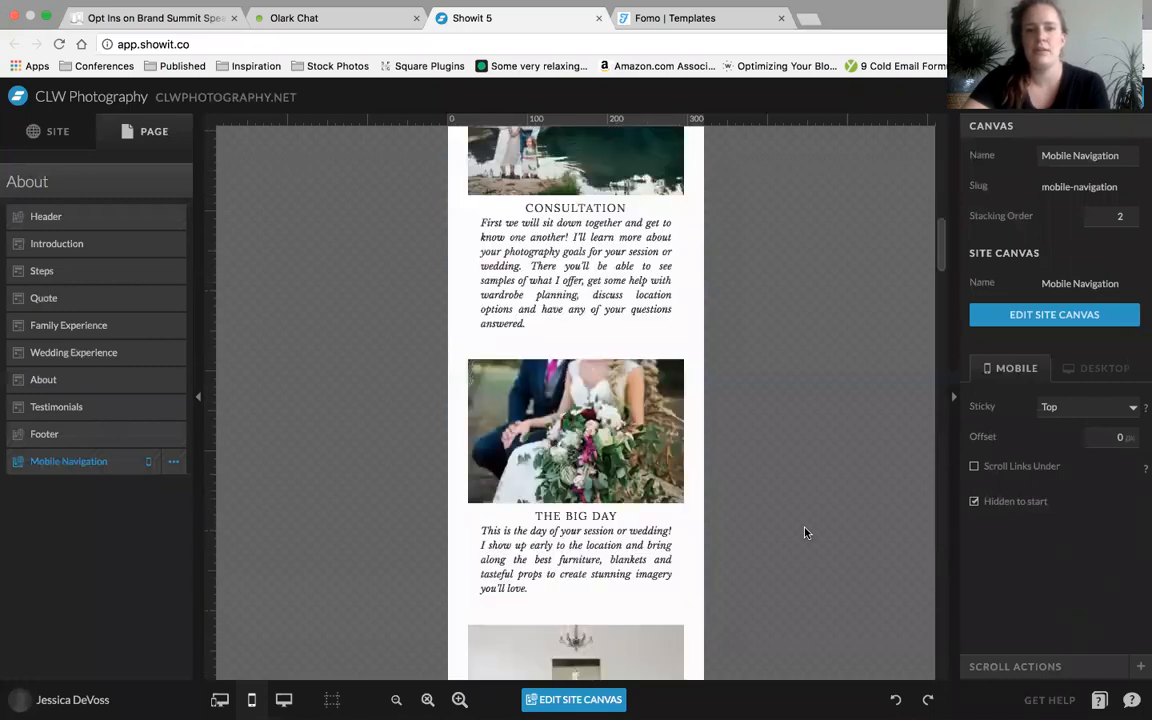
scroll(805, 532, down, 10)
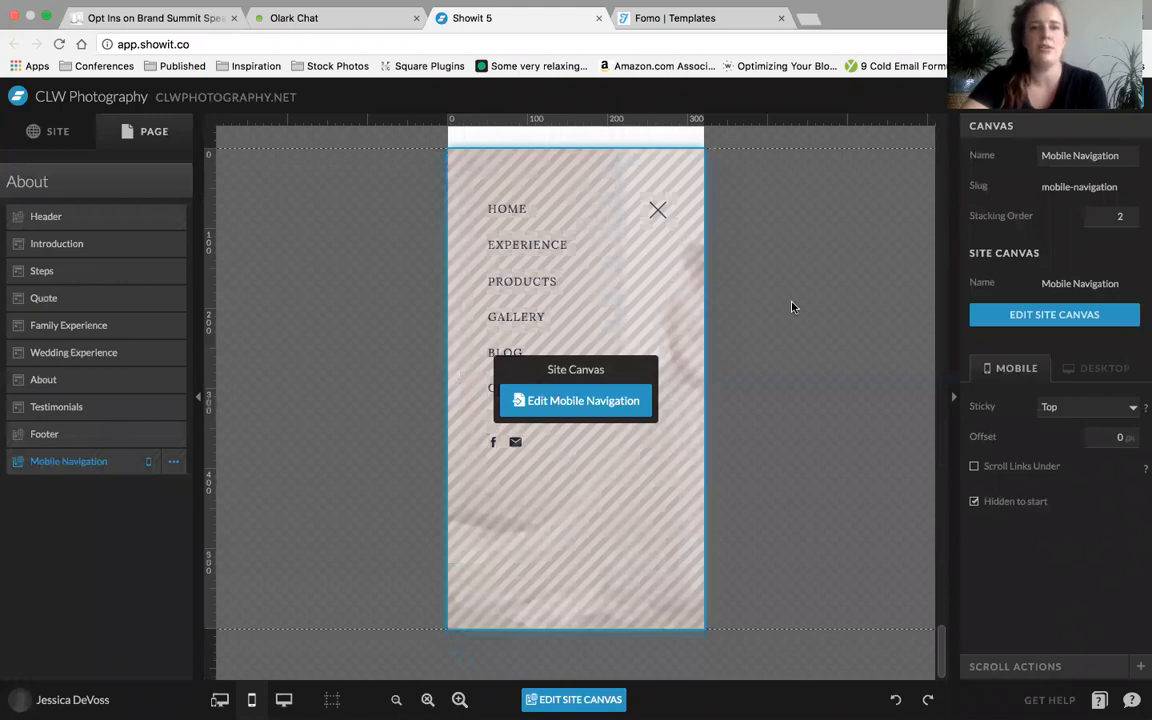
scroll(792, 307, up, 15)
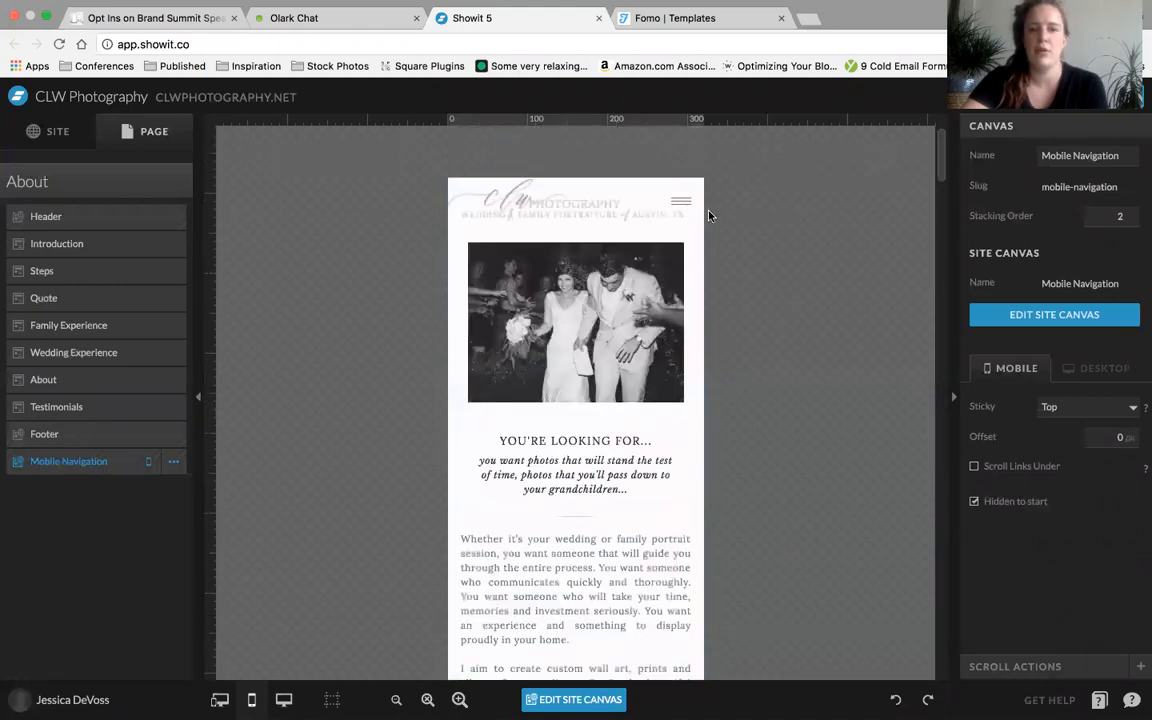
Open the Header site canvas for editing and inspect the click actions of its Hamburger Icon
click(682, 204)
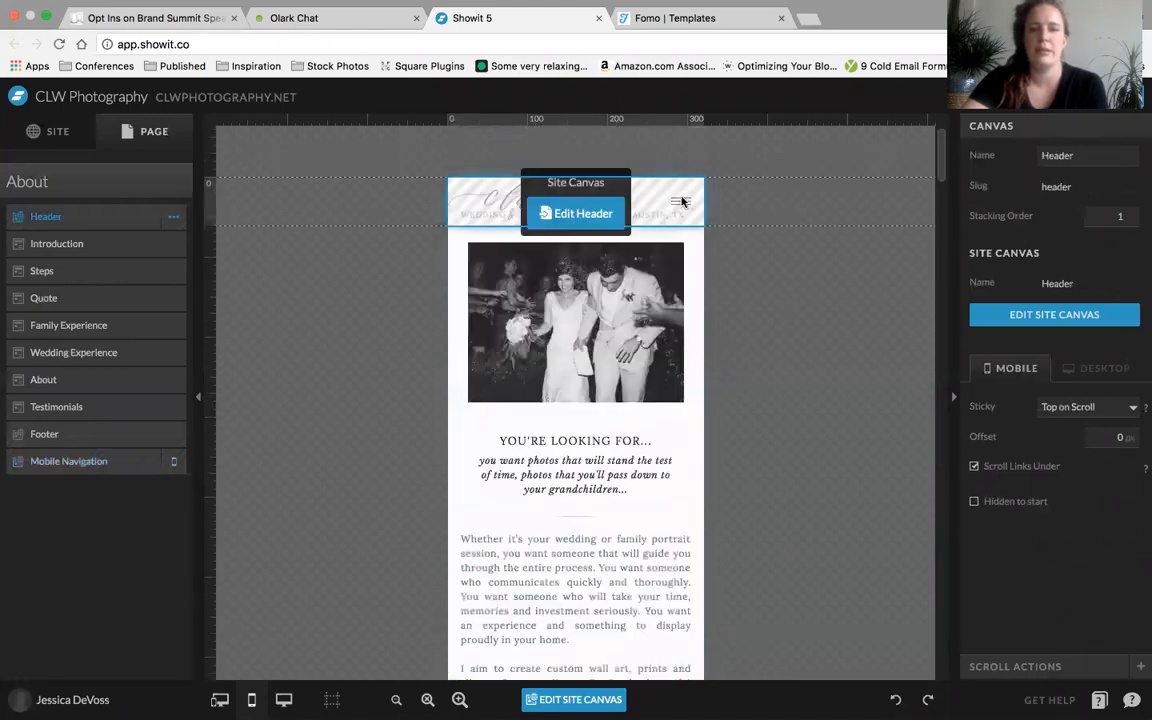
click(567, 214)
click(688, 201)
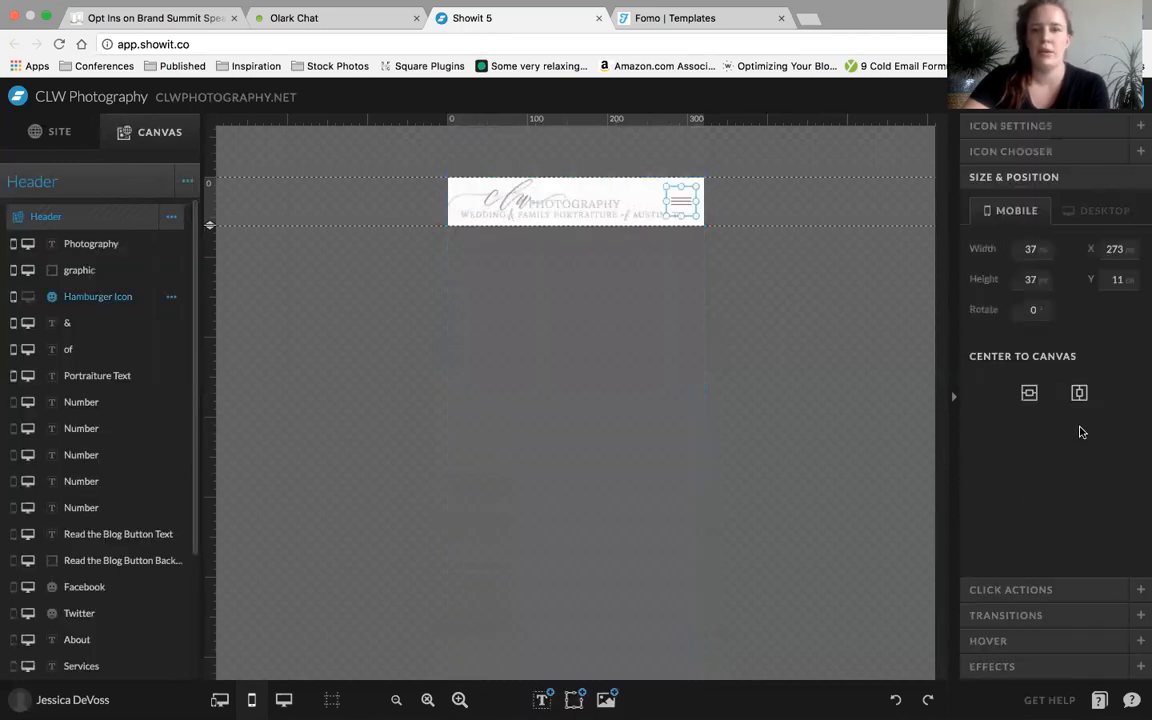
click(1008, 590)
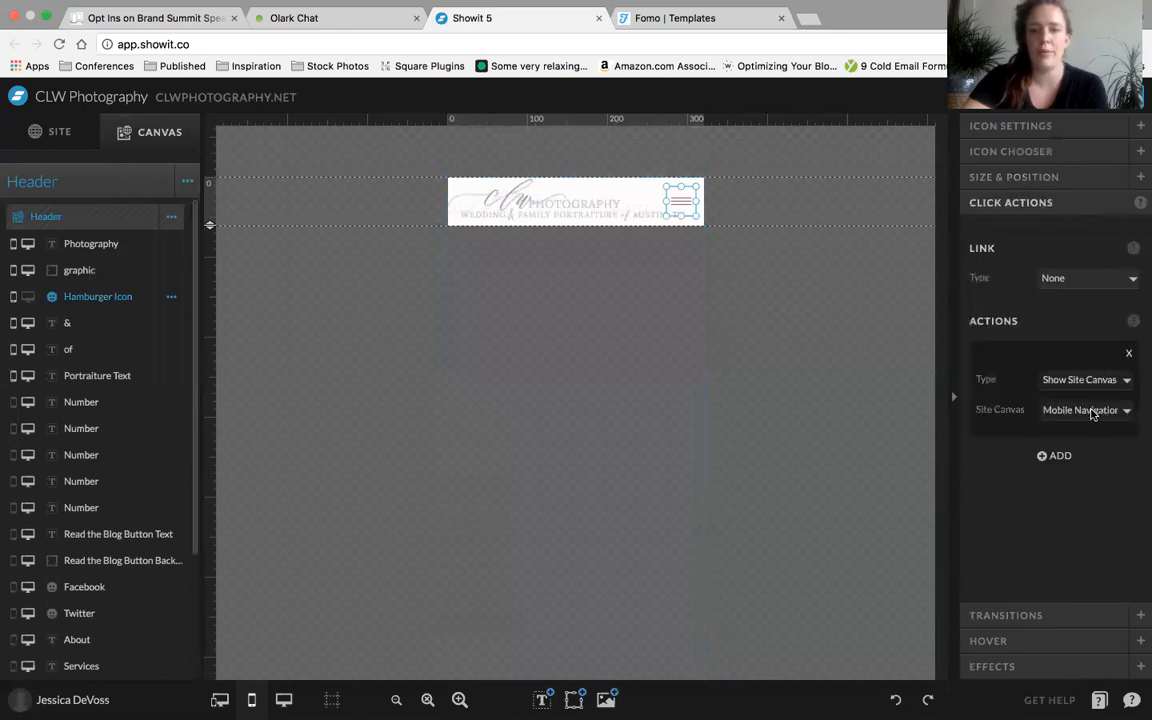
Preview the mobile site, open its navigation through the hamburger icon, and return to the Header canvas's settings
click(1040, 97)
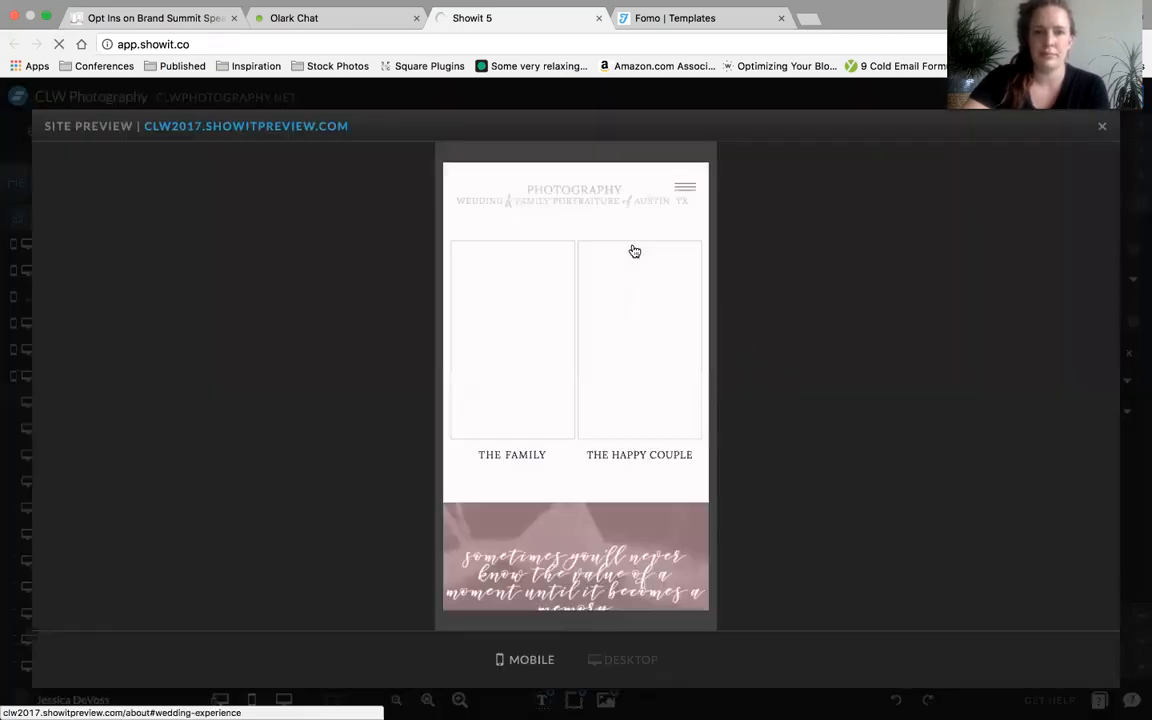
click(690, 188)
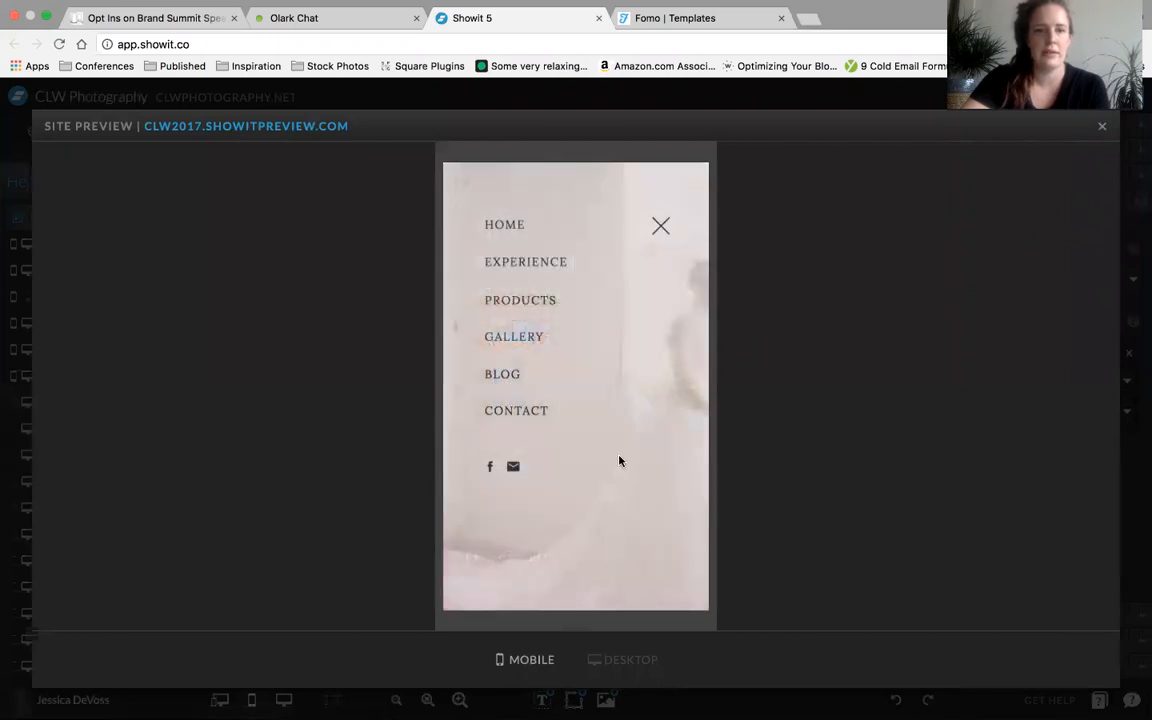
click(1103, 131)
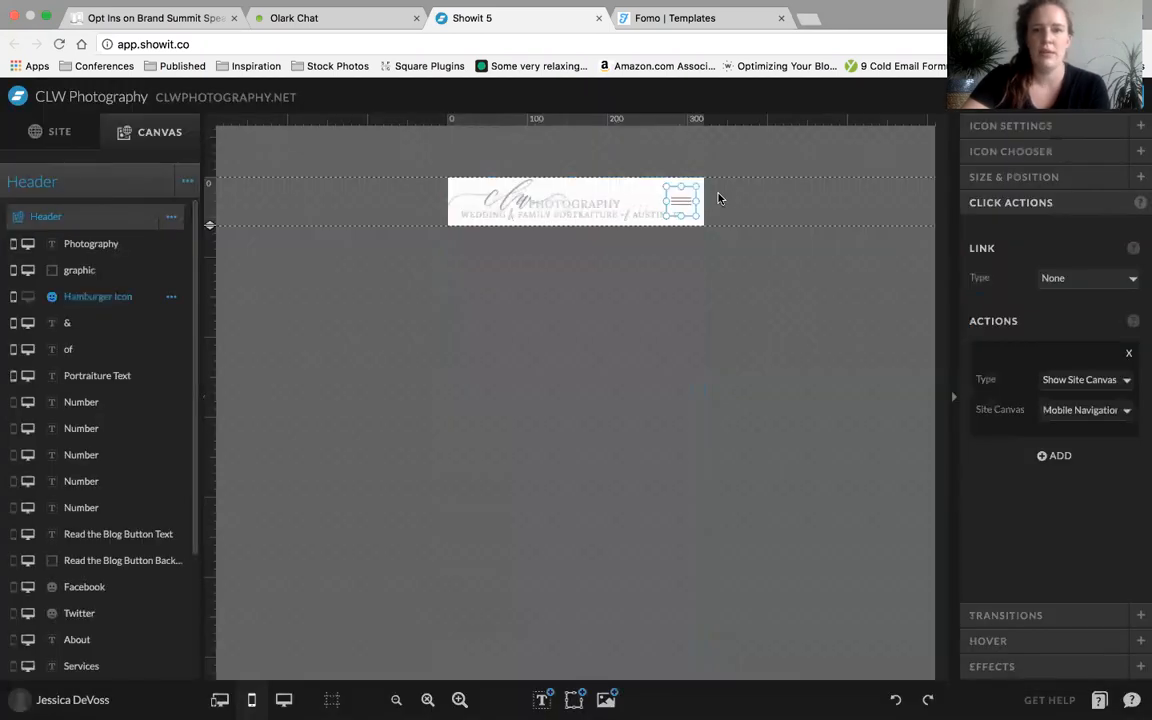
click(763, 205)
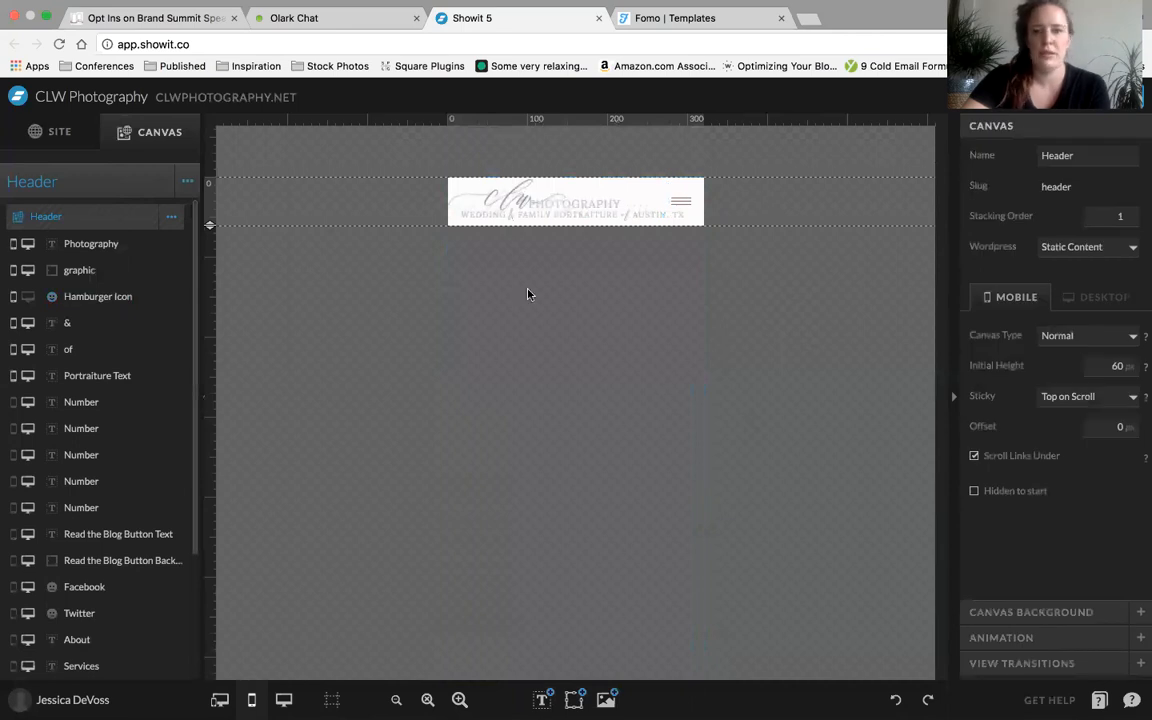
Review the Mobile Navigation site canvas's settings and recheck the click action on the Header site canvas's hamburger icon
click(55, 138)
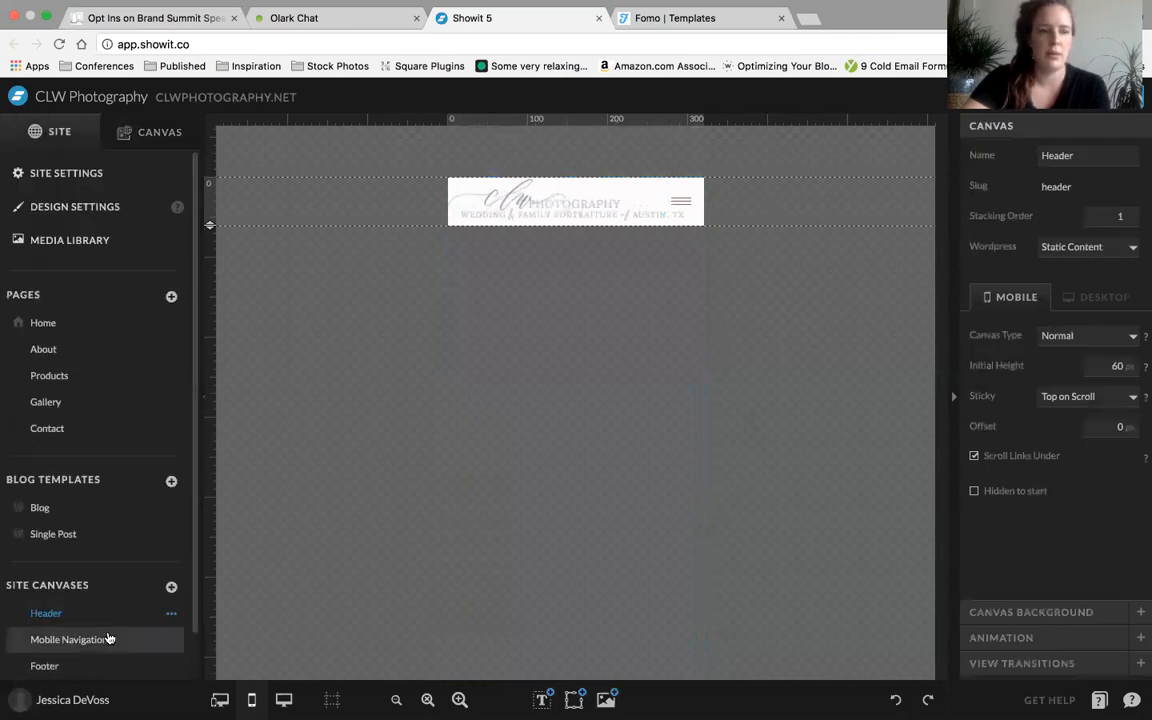
scroll(95, 625, down, 1)
click(95, 591)
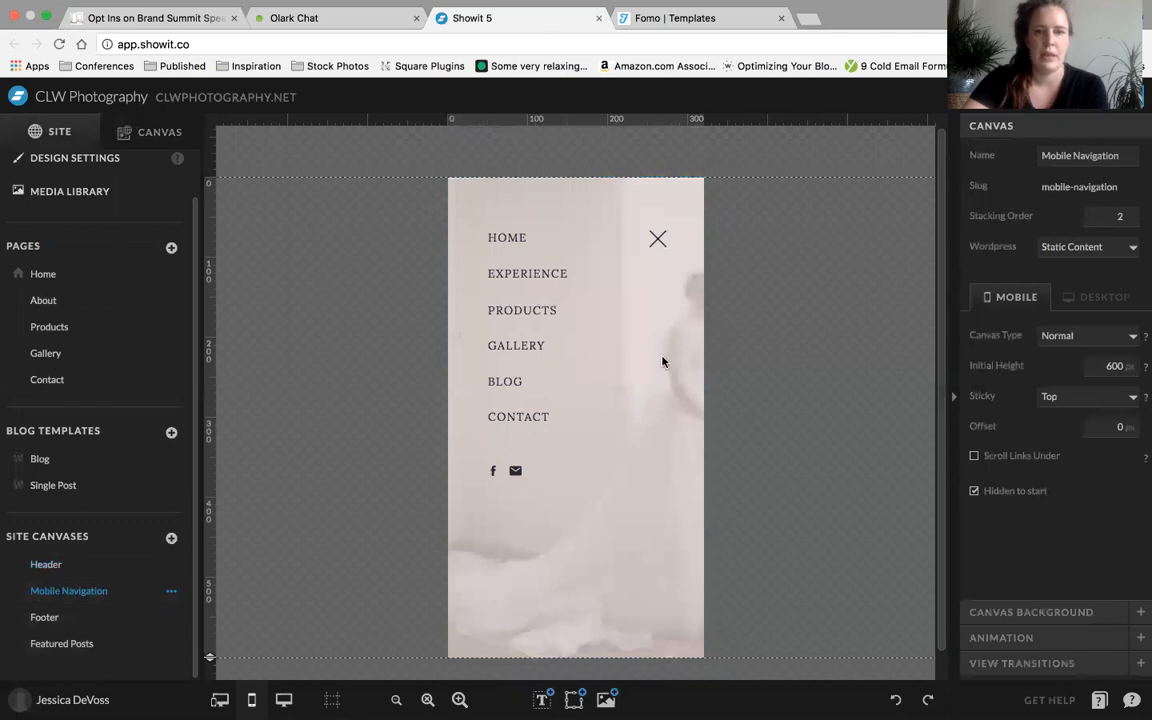
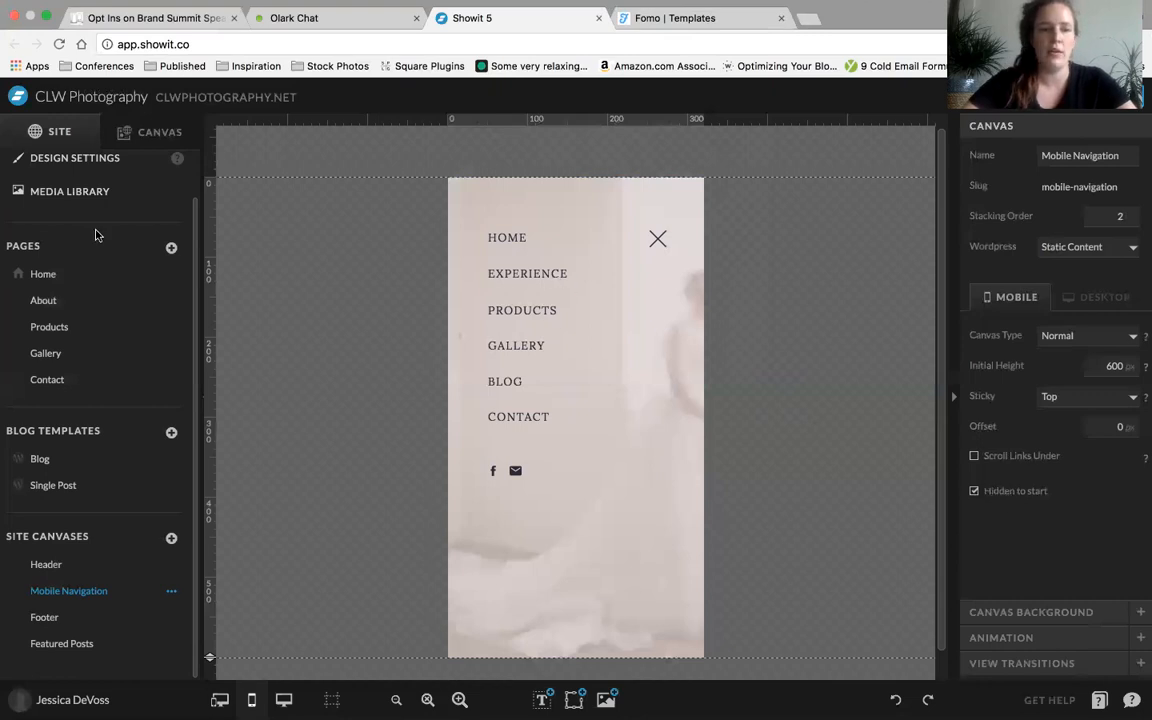
click(60, 564)
click(684, 204)
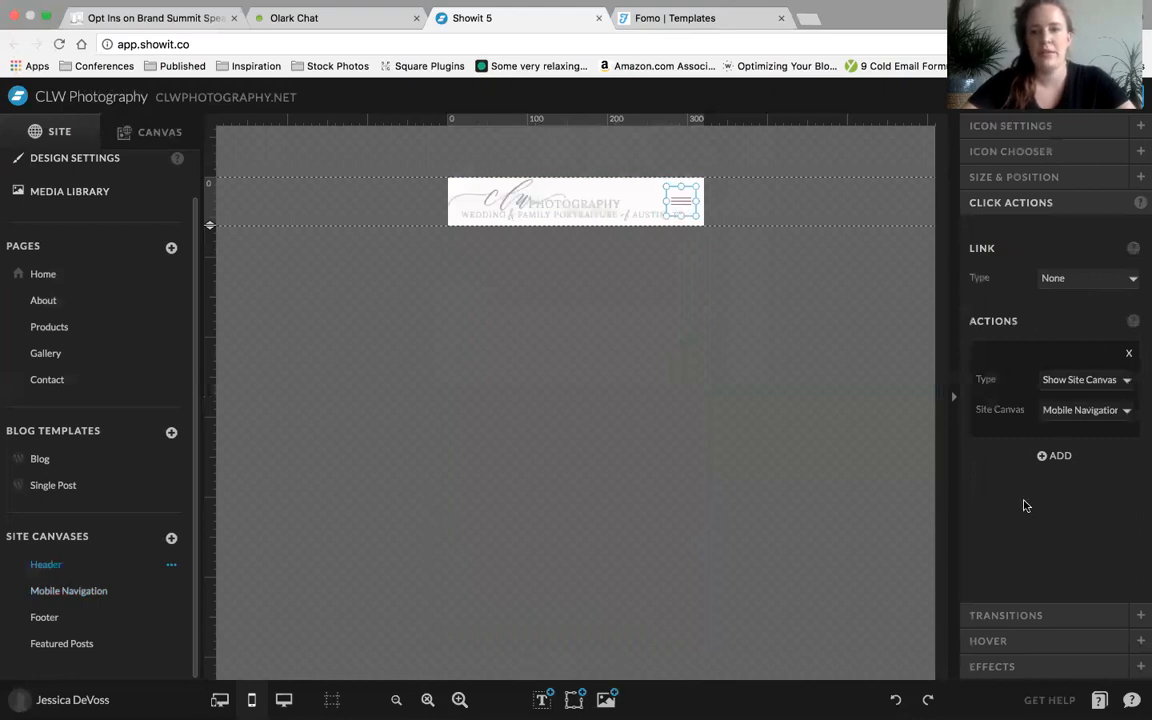
Inspect the click actions of the close icon and the HOME link on the Mobile Navigation site canvas
click(33, 591)
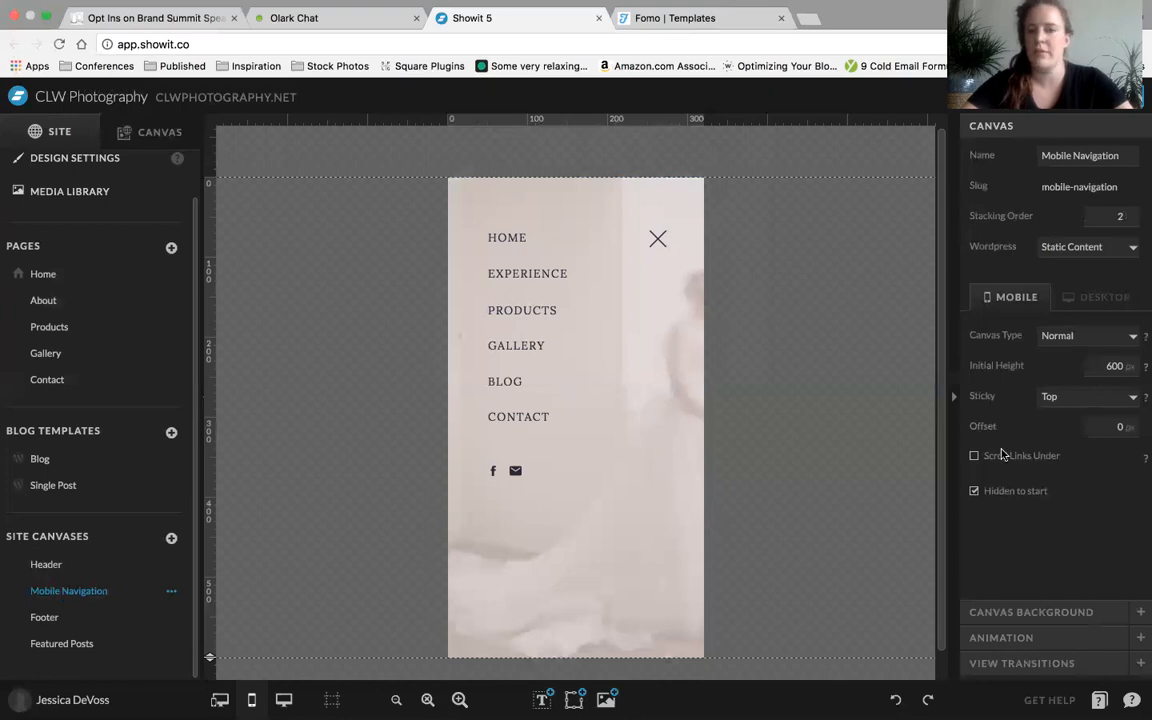
click(663, 238)
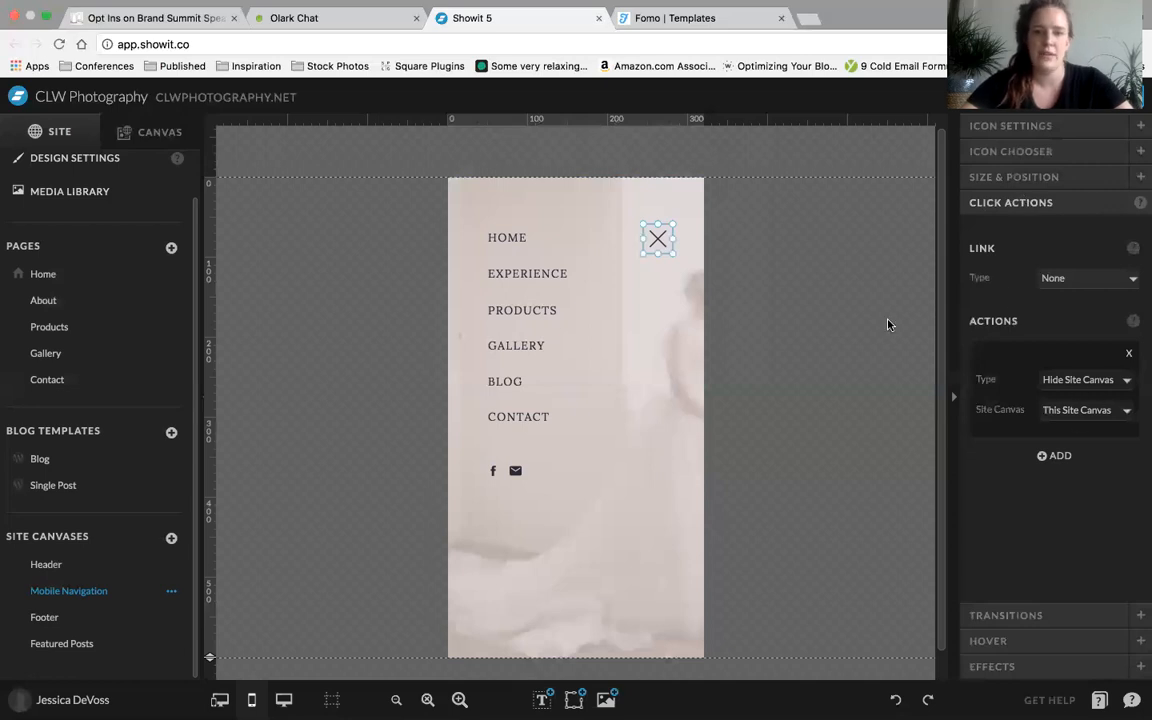
click(805, 255)
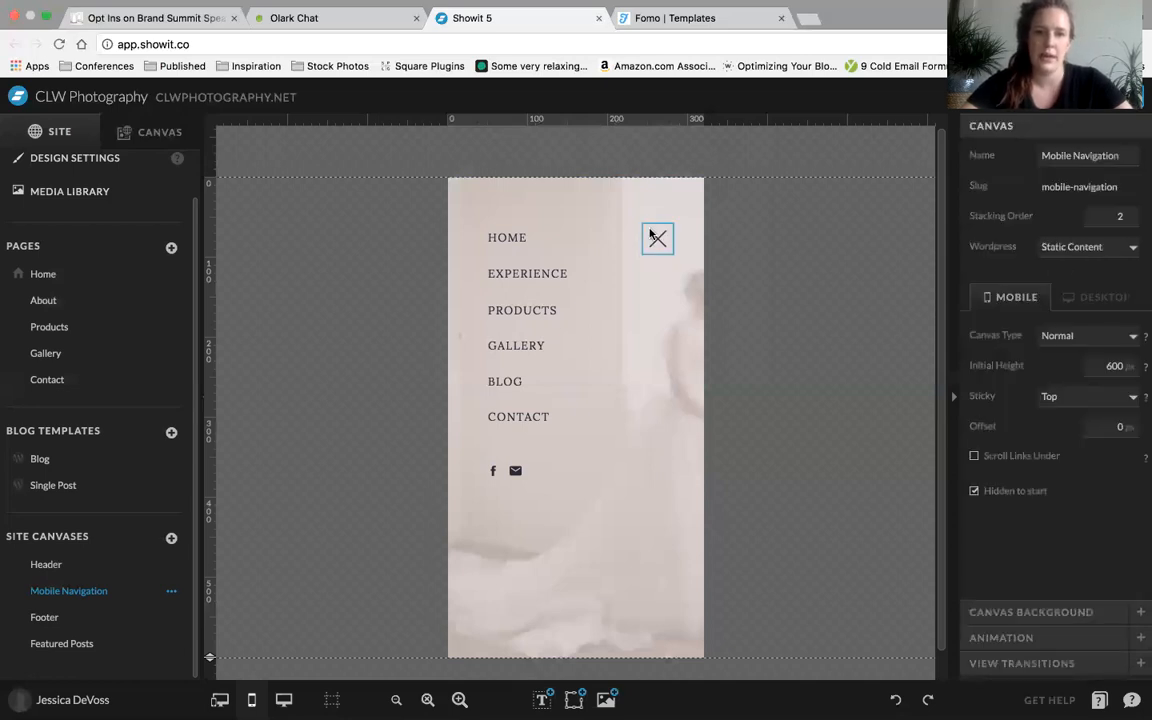
click(507, 237)
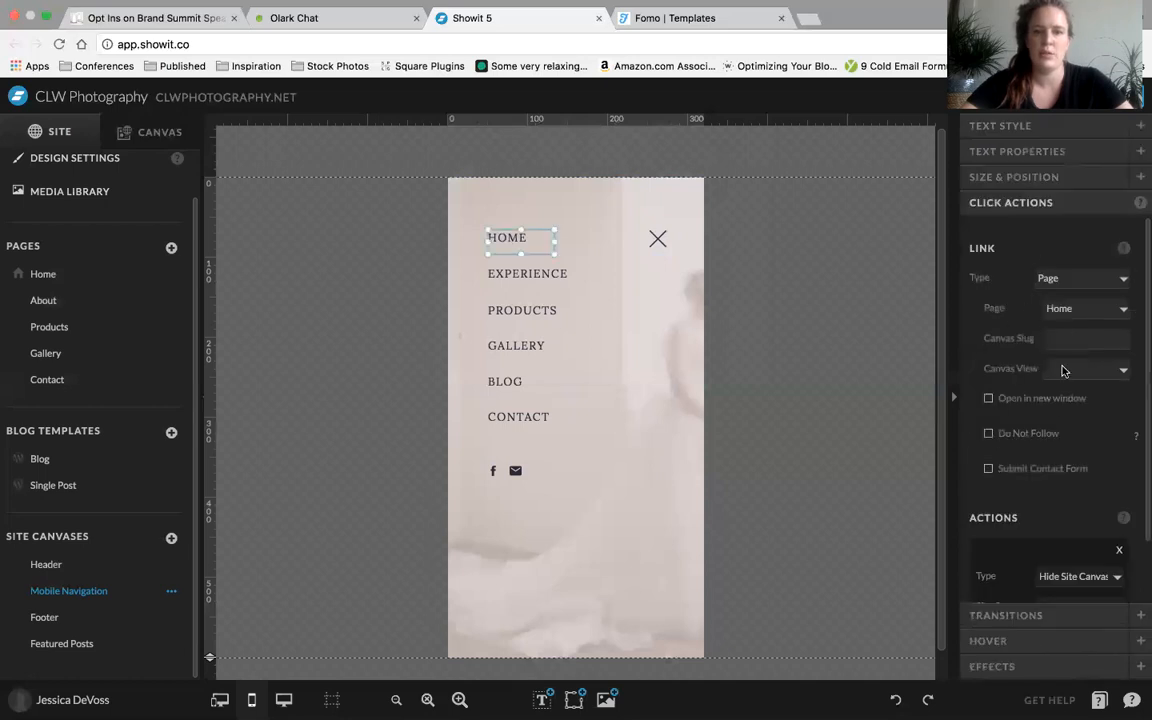
click(800, 254)
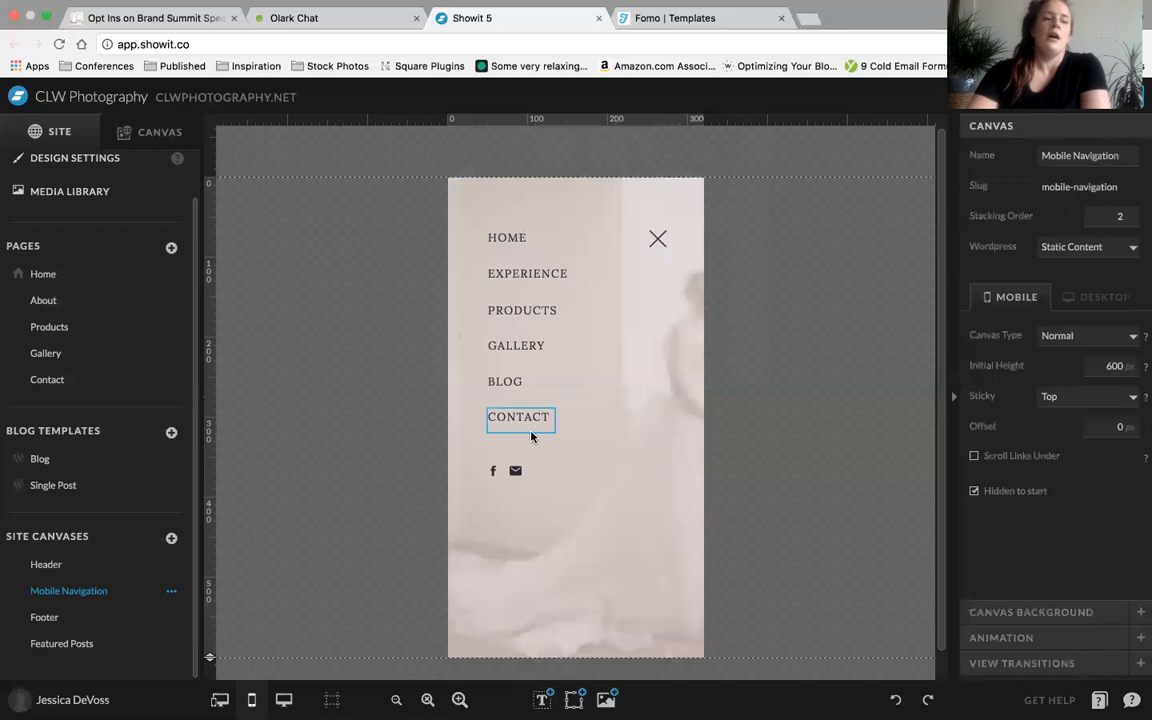
Open the About page and review its mobile page background and page info settings
click(43, 295)
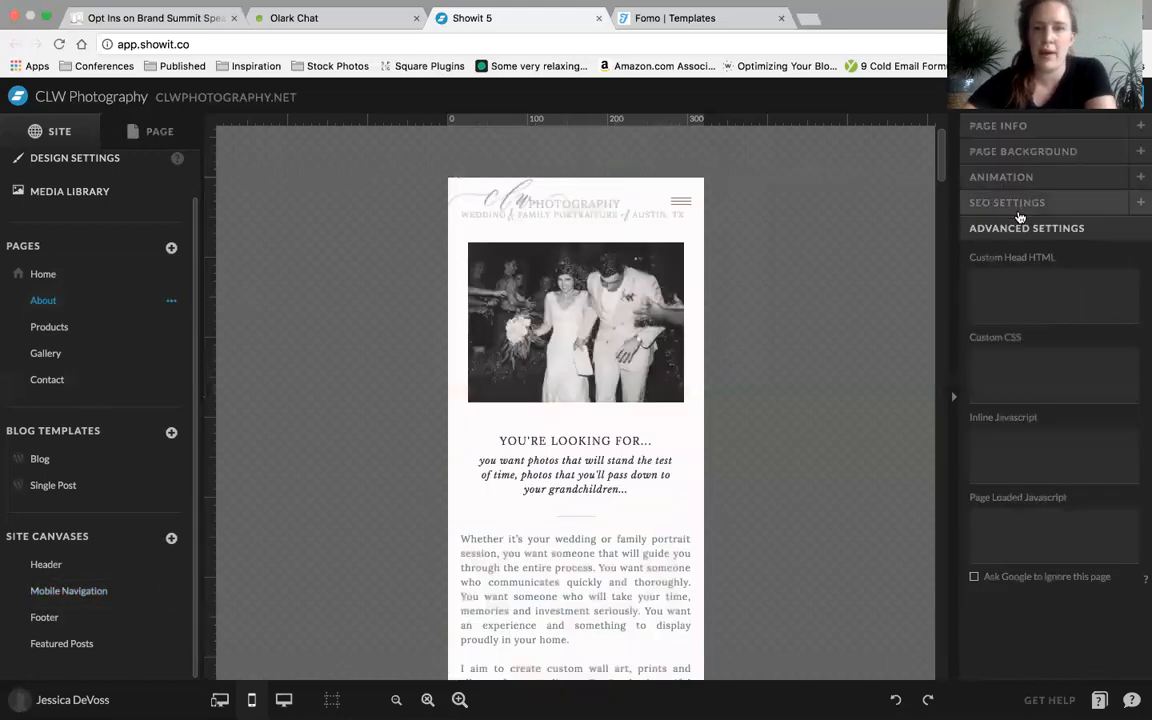
click(1023, 152)
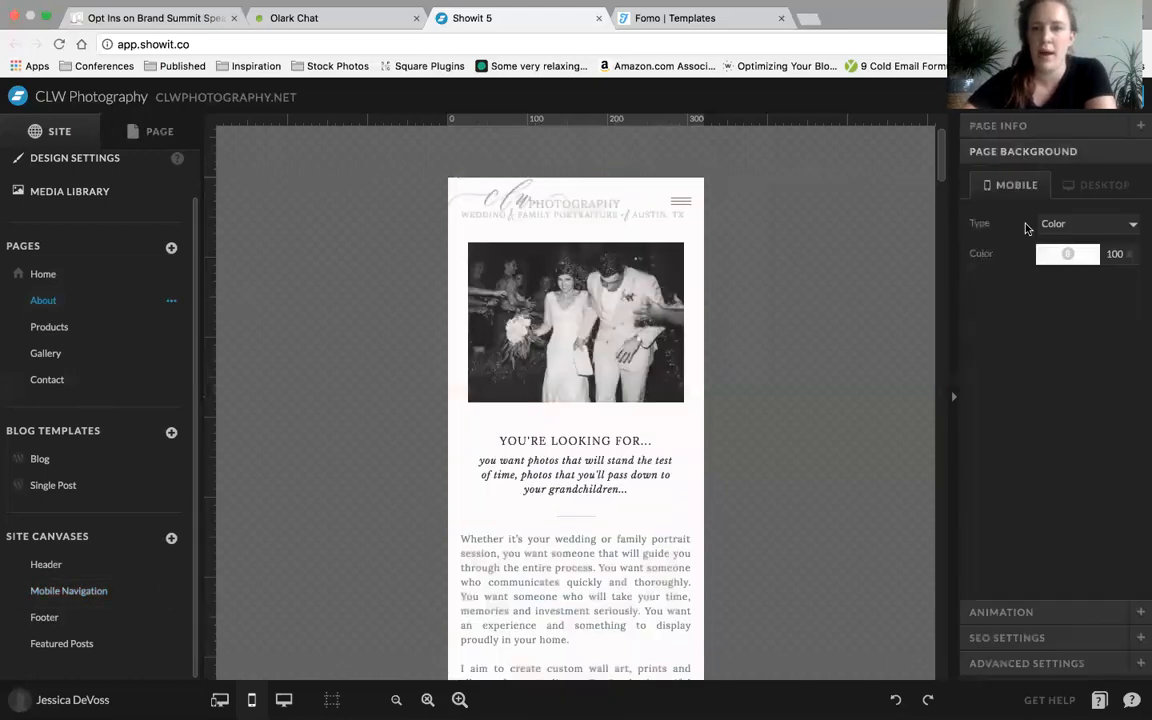
click(1031, 127)
Examine the Introduction canvas's mobile and desktop background settings, along with its animation and view transition options
click(614, 545)
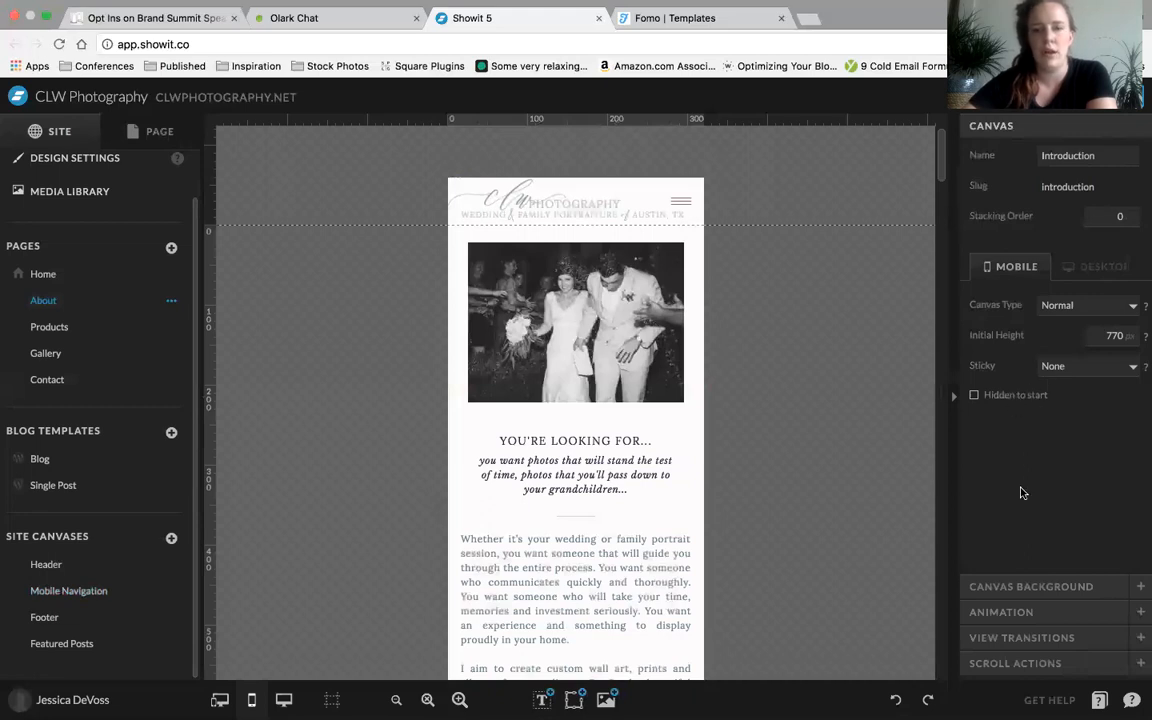
click(1028, 586)
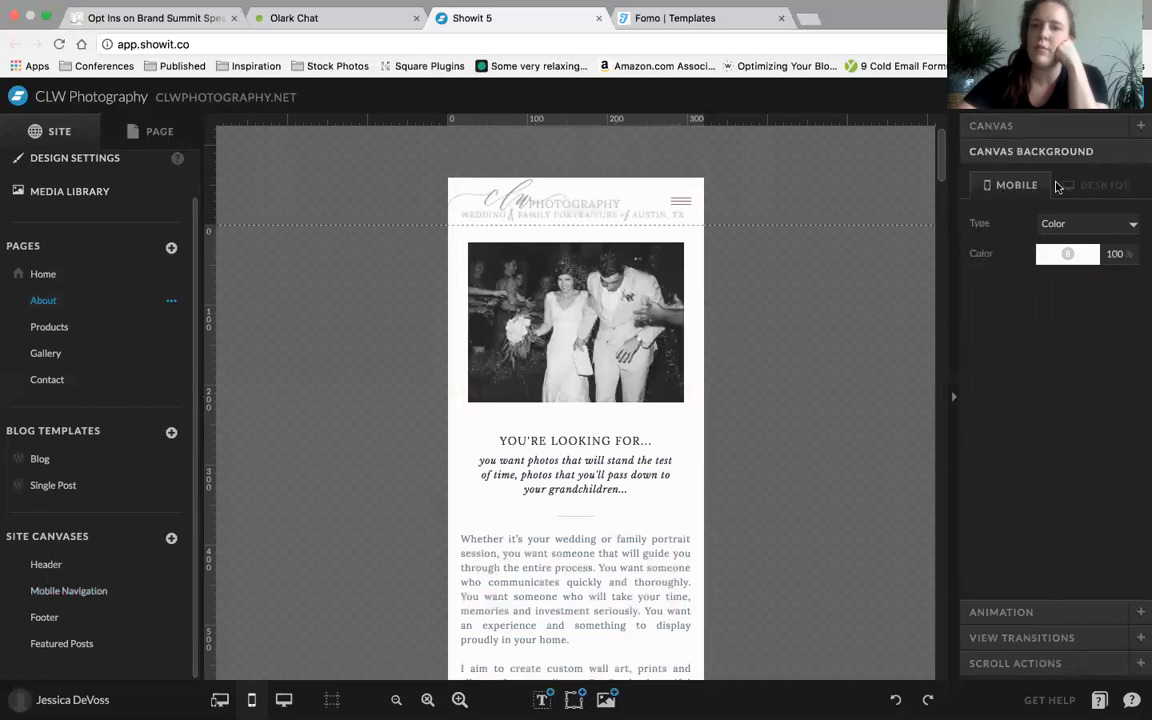
click(1088, 185)
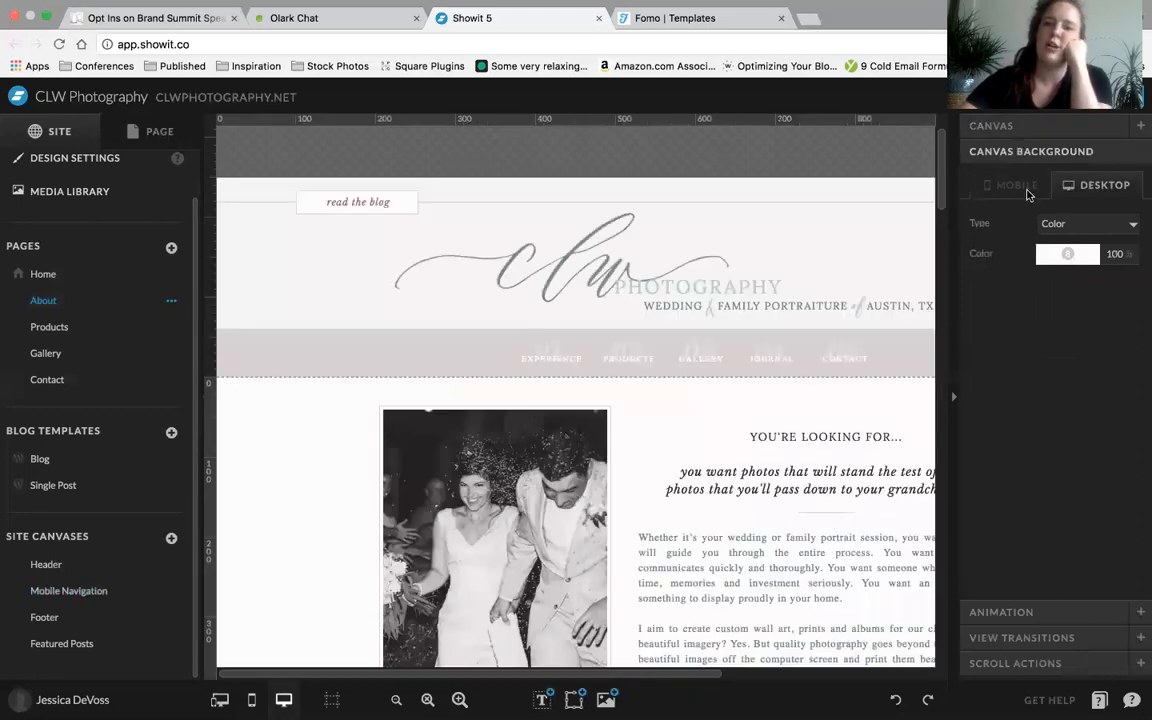
click(1022, 187)
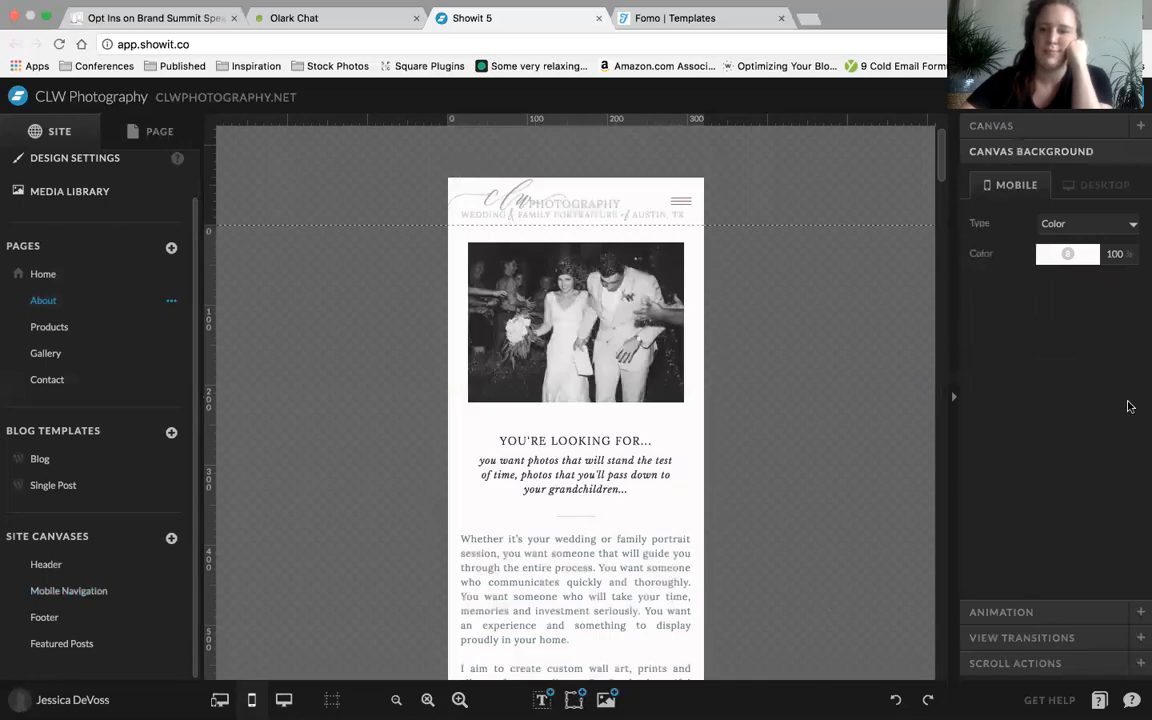
click(1040, 608)
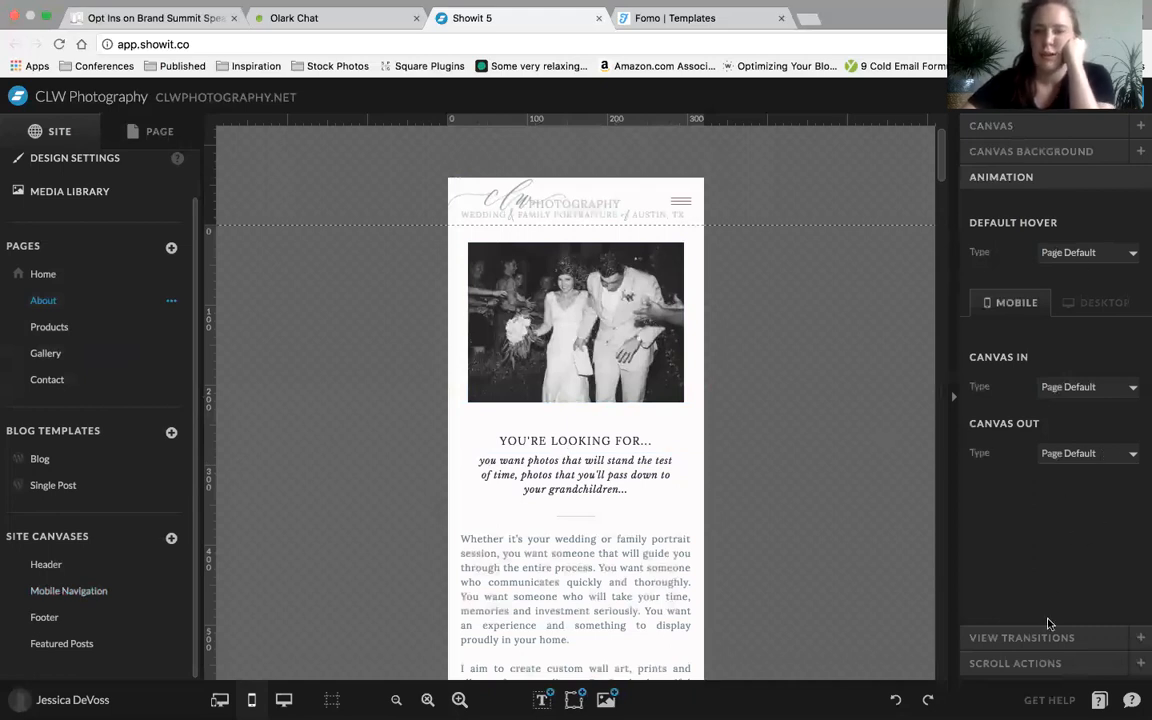
click(1019, 637)
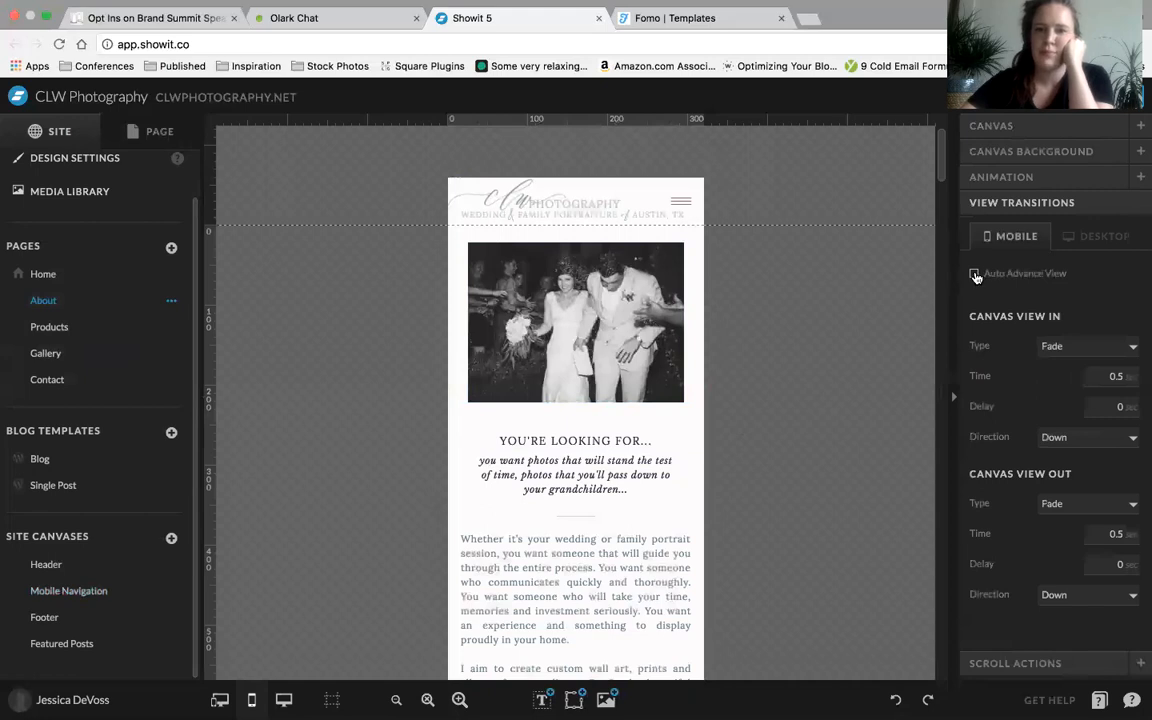
Select the Testimonials canvas on the About page and look through View 1-1 and View 1-2 in its layer list
scroll(318, 415, down, 10)
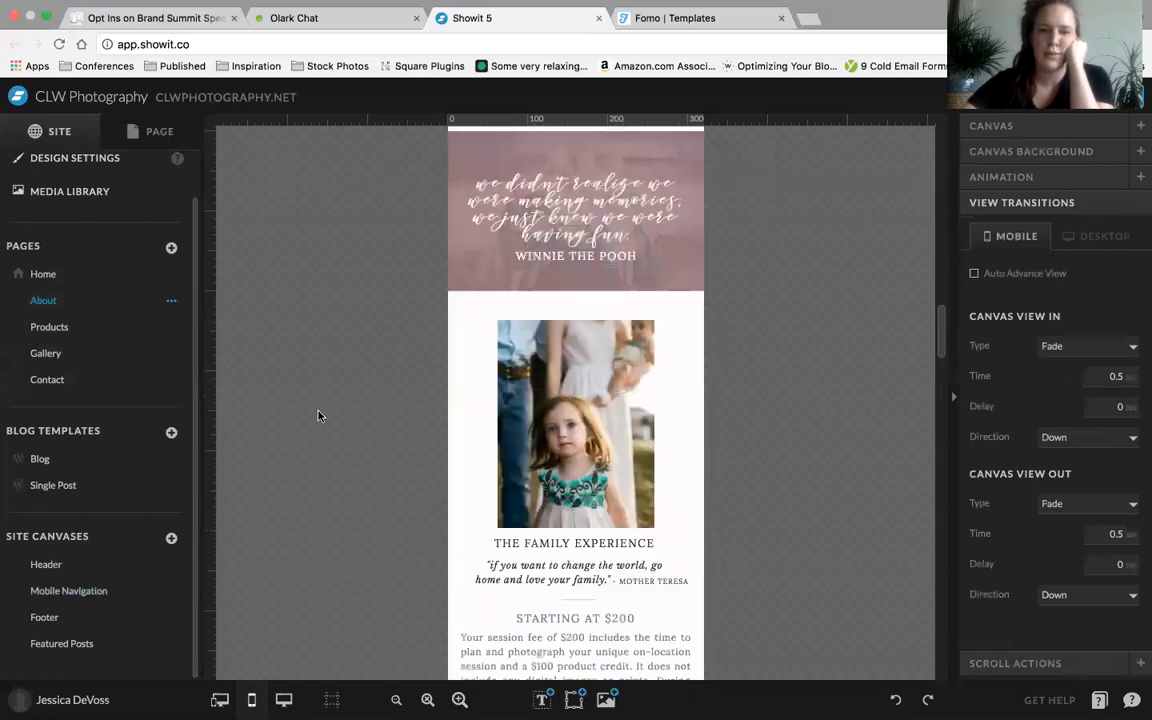
scroll(318, 415, down, 15)
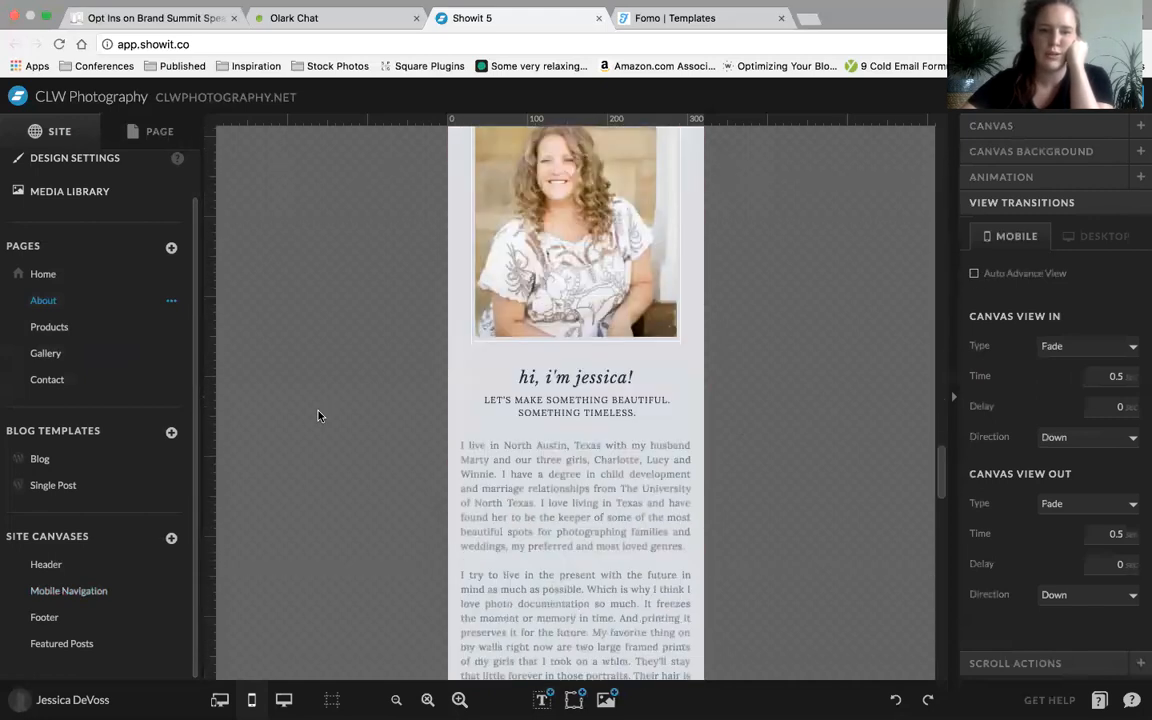
scroll(318, 415, down, 6)
click(568, 342)
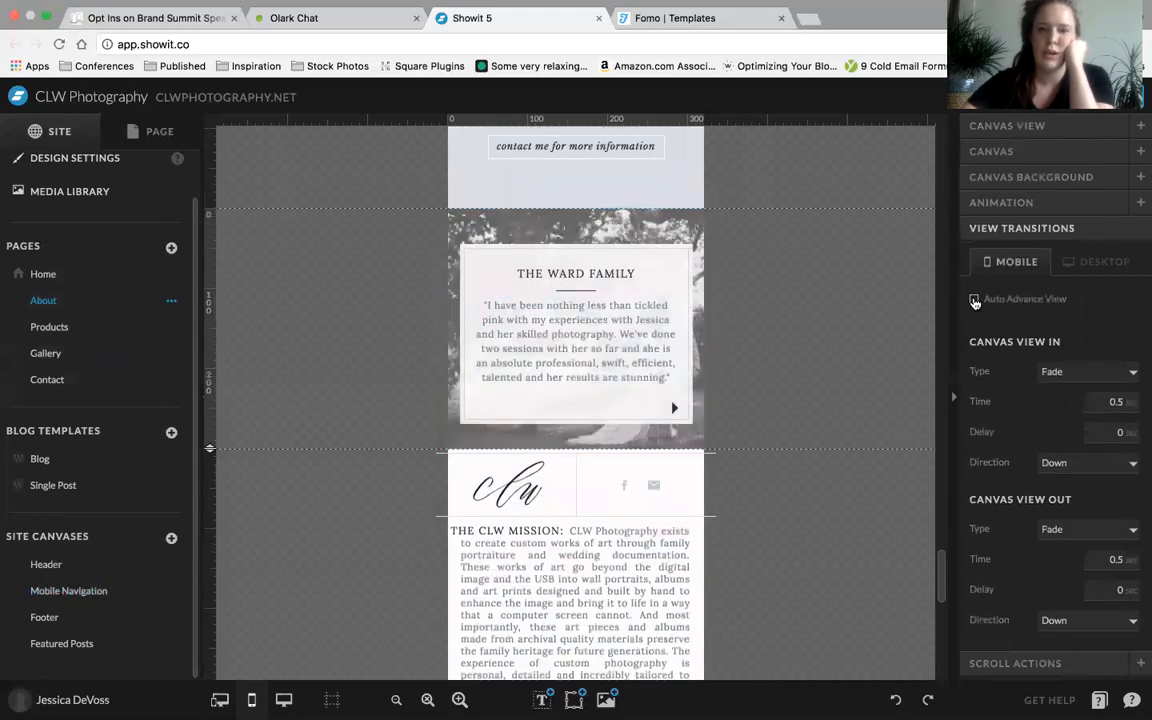
click(127, 137)
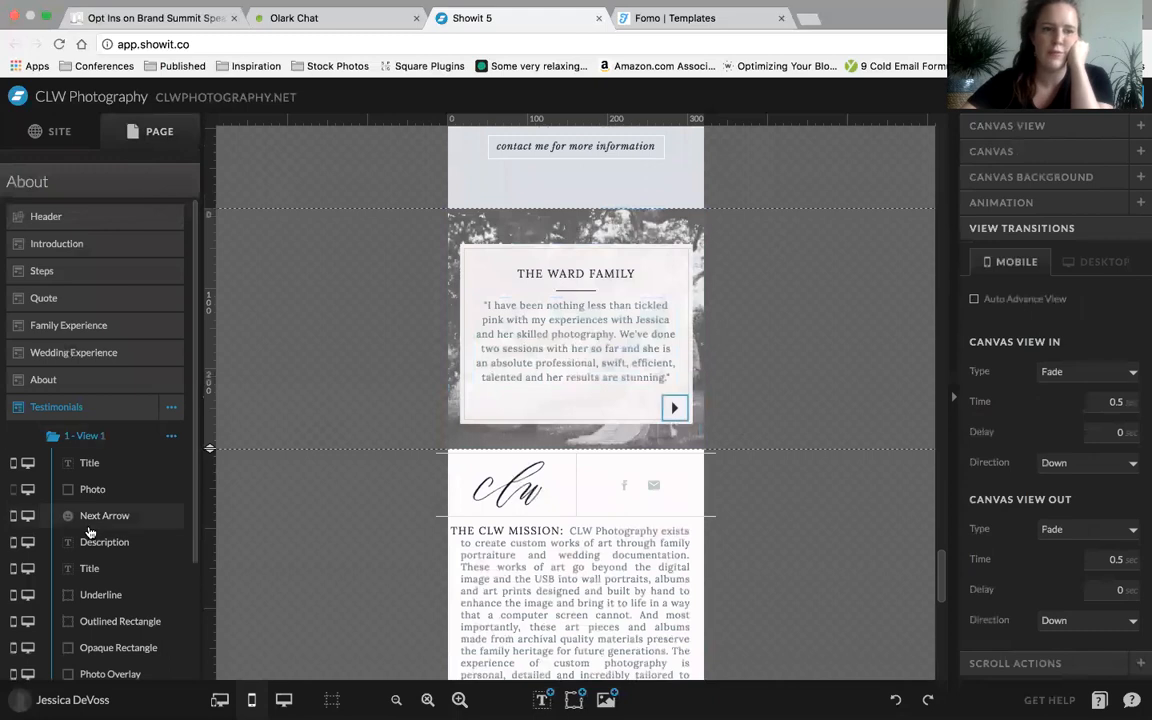
scroll(85, 530, down, 3)
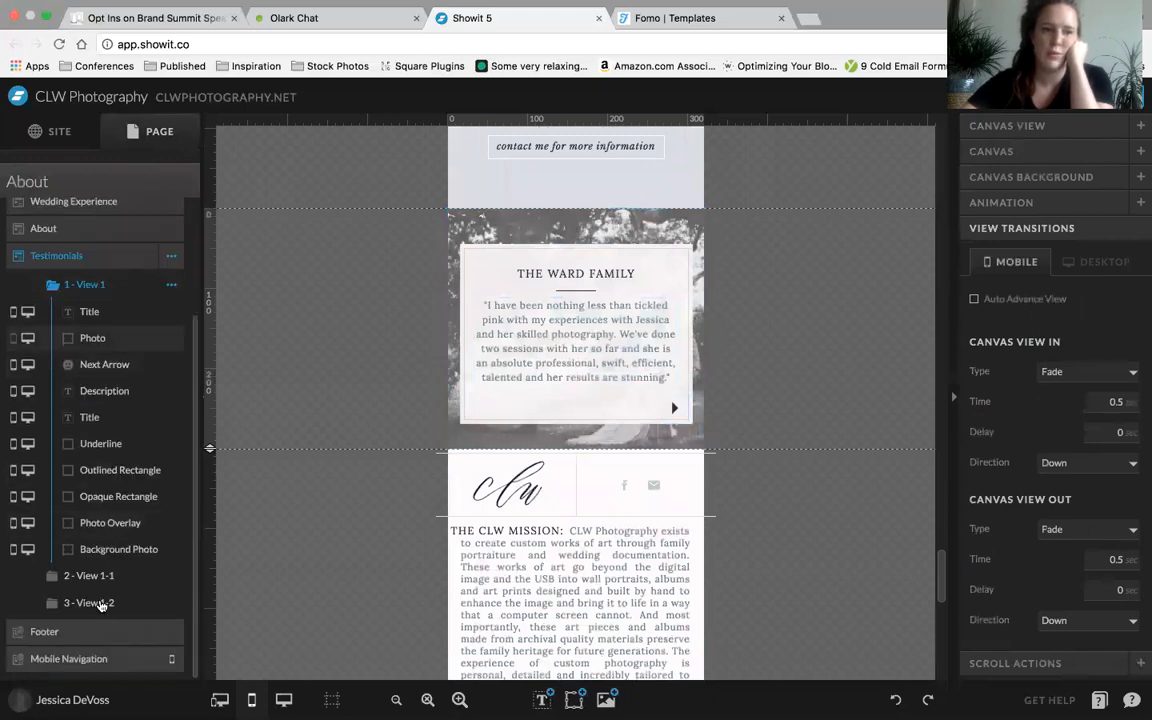
click(90, 576)
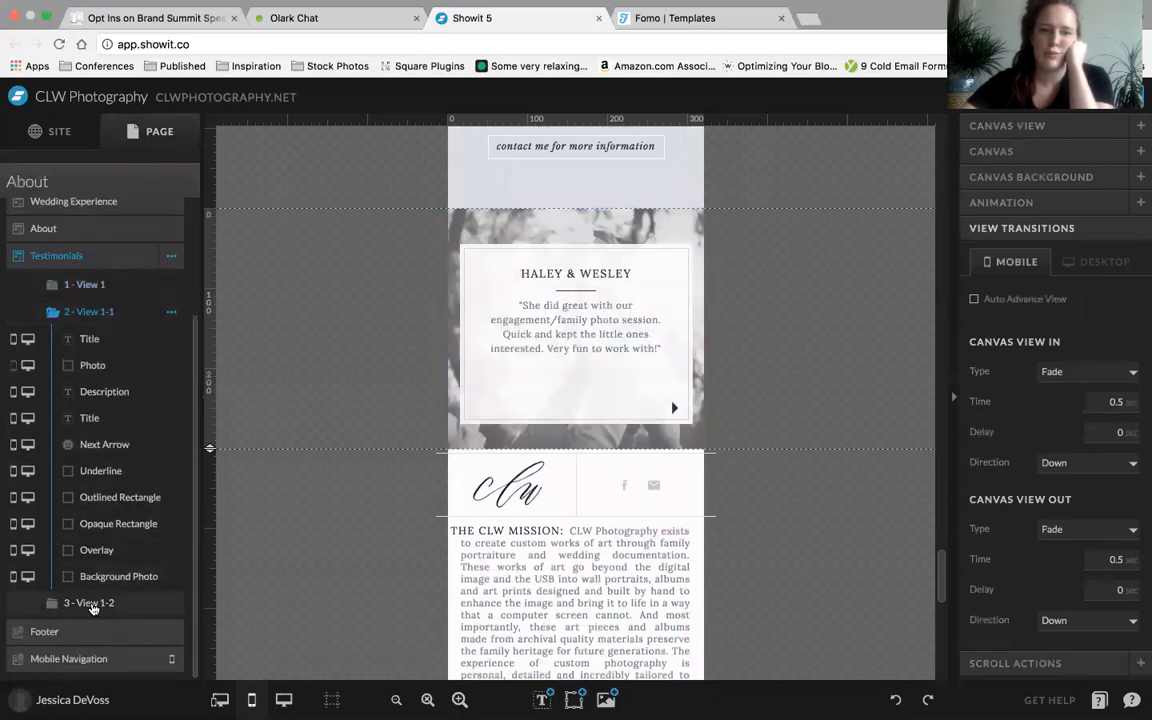
click(93, 602)
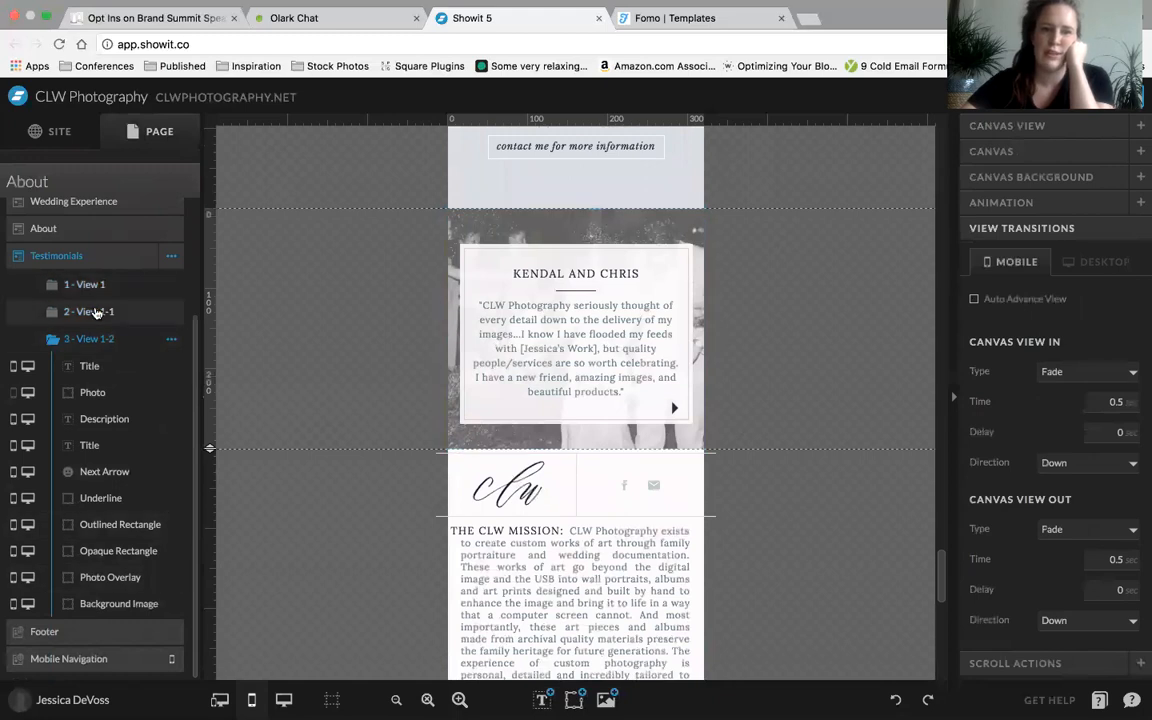
Cycle through all three Testimonials canvas views again, ending on View 1-2
click(95, 312)
click(97, 289)
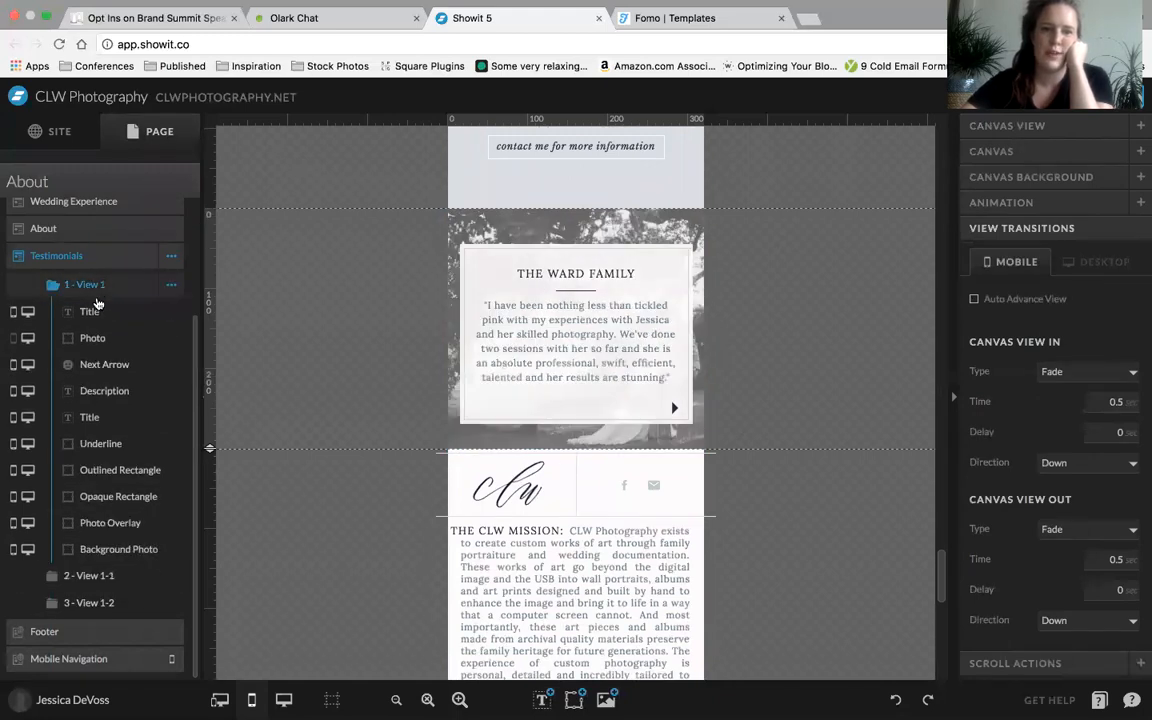
click(93, 590)
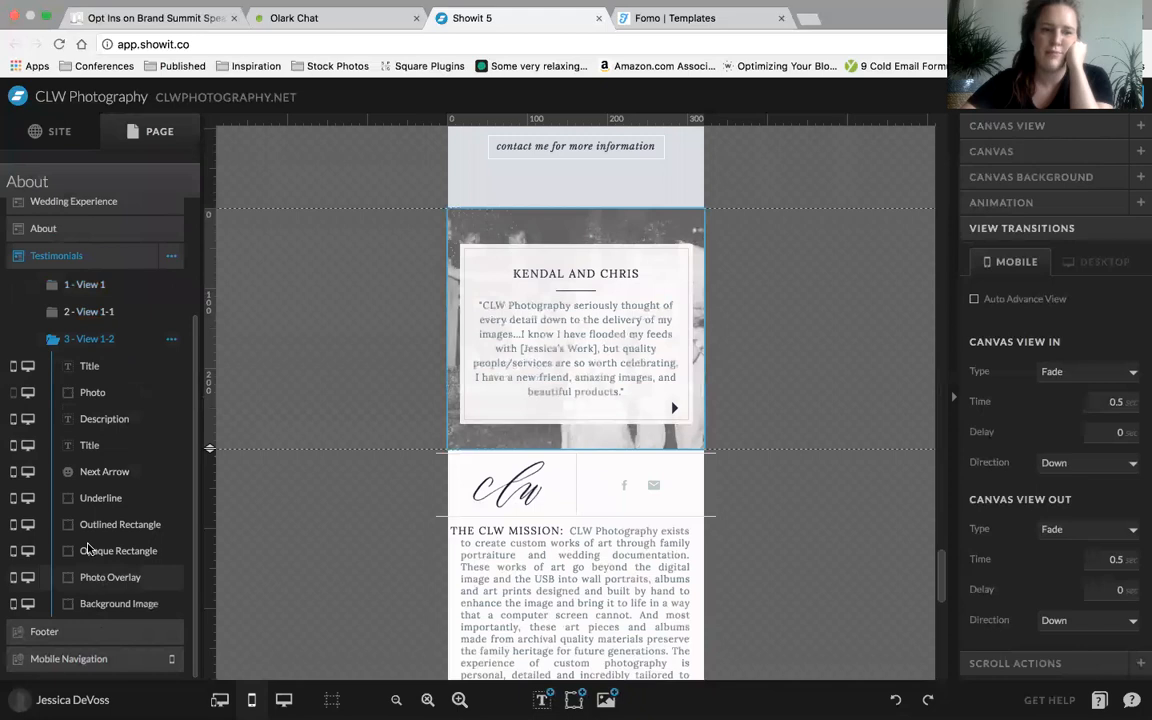
click(90, 311)
click(97, 285)
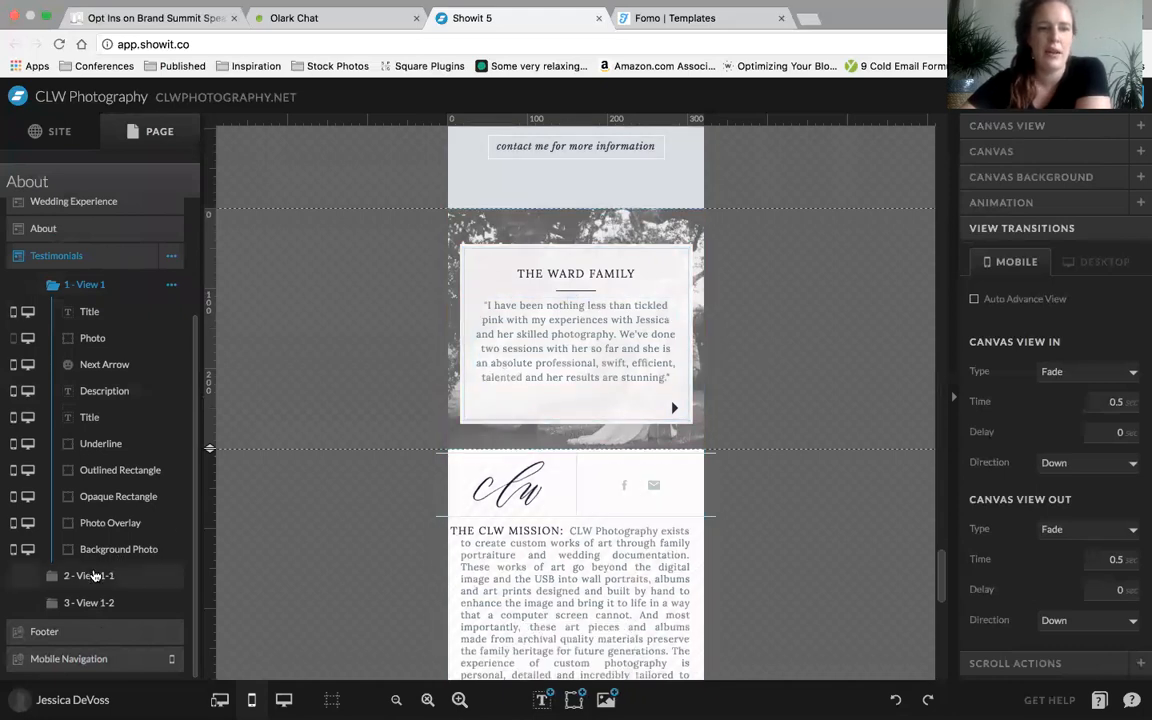
click(93, 576)
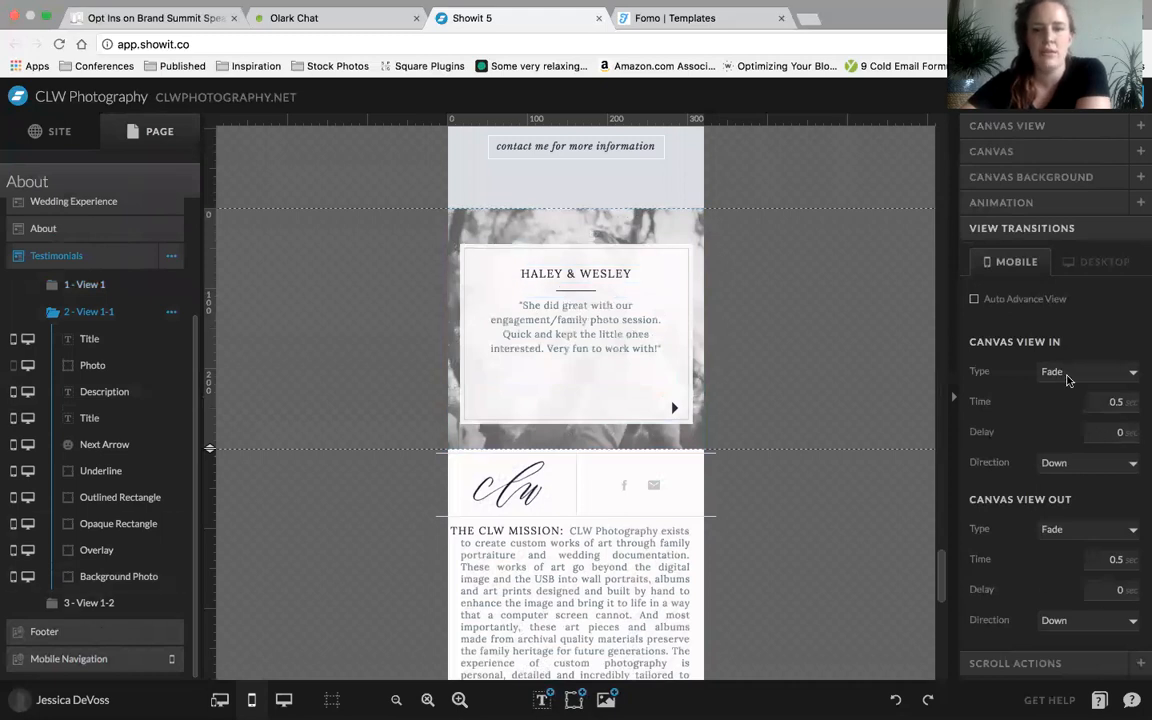
click(94, 605)
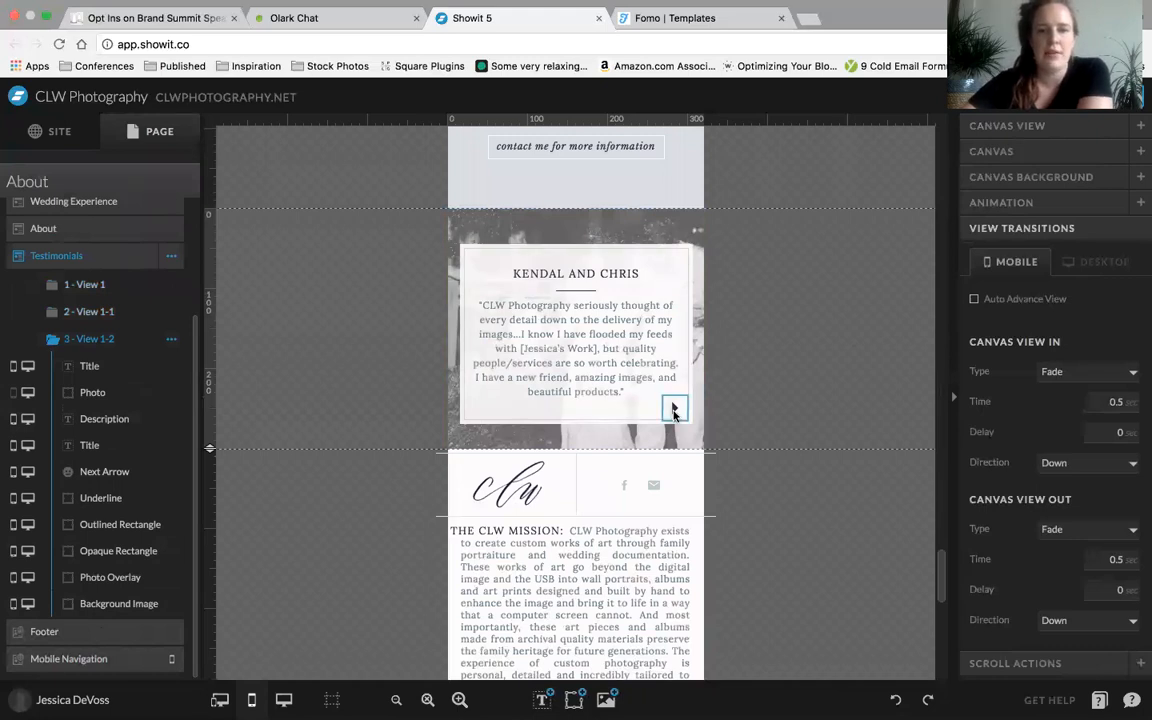
Inspect the click action of the Next Arrow in View 1-2, checking its link type and target canvas options
click(674, 410)
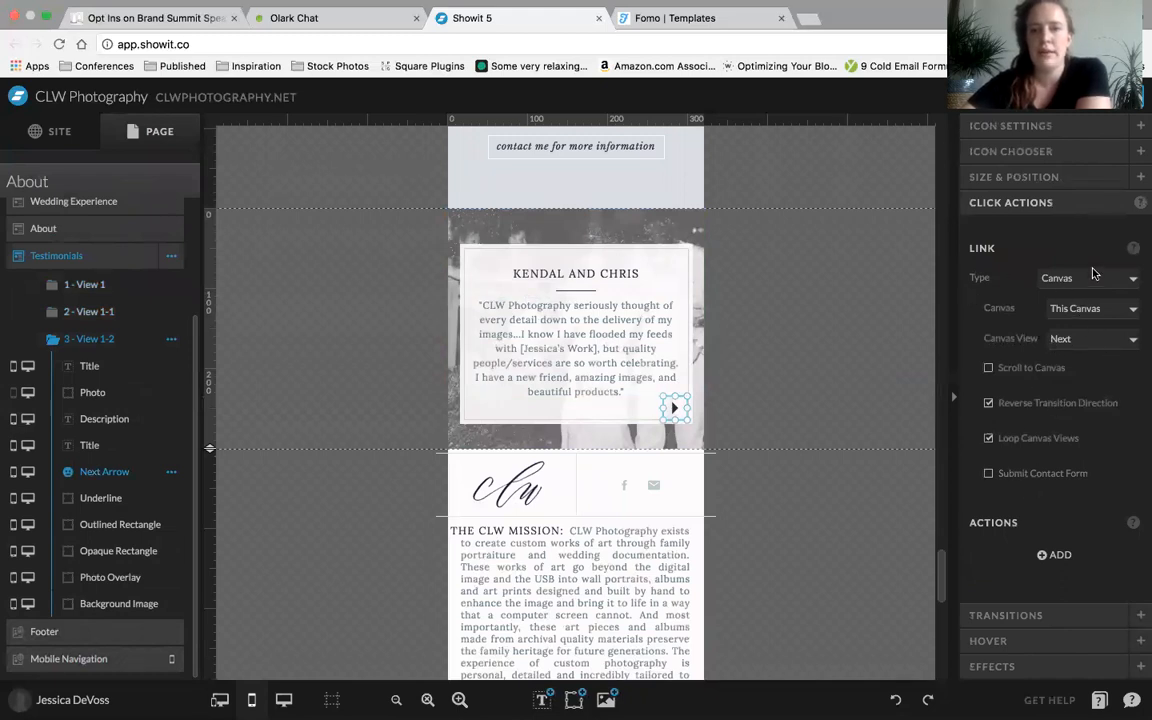
click(1124, 282)
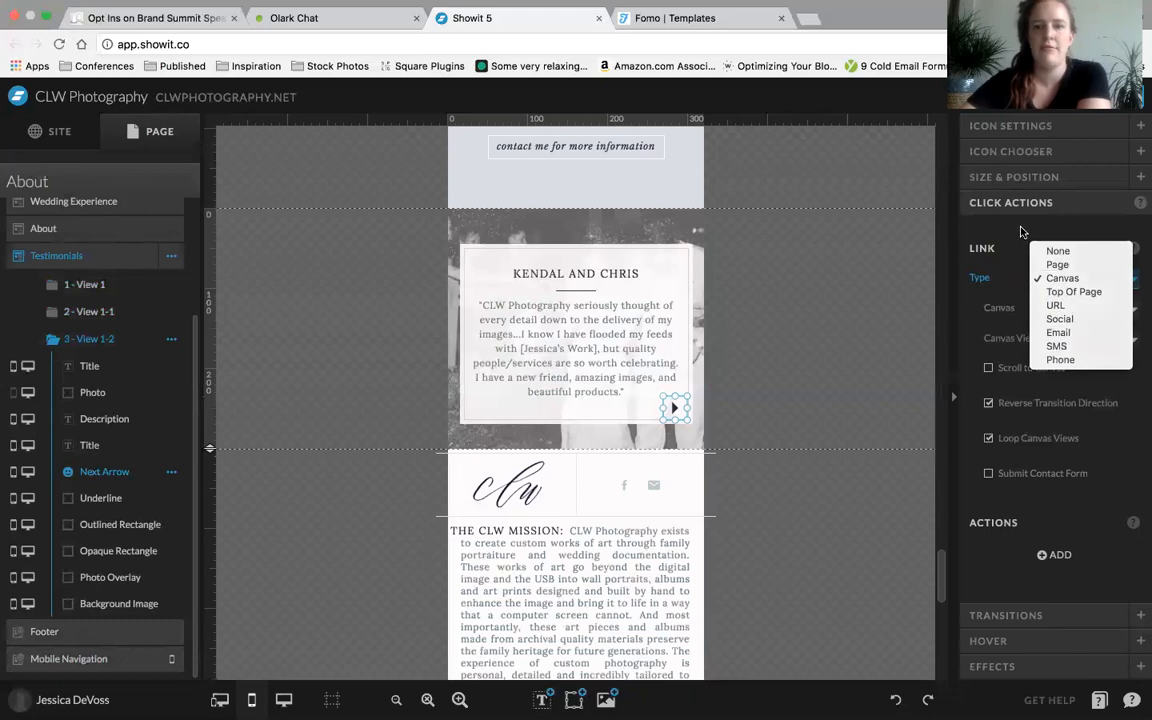
click(1085, 278)
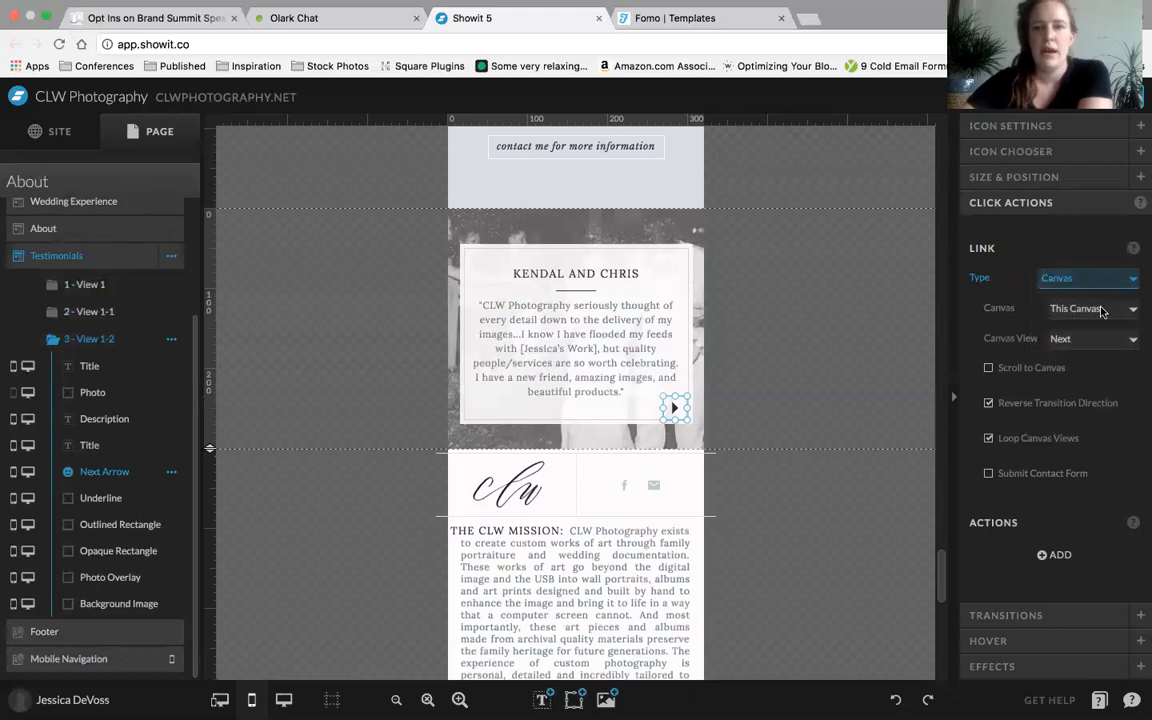
click(1098, 309)
click(1078, 310)
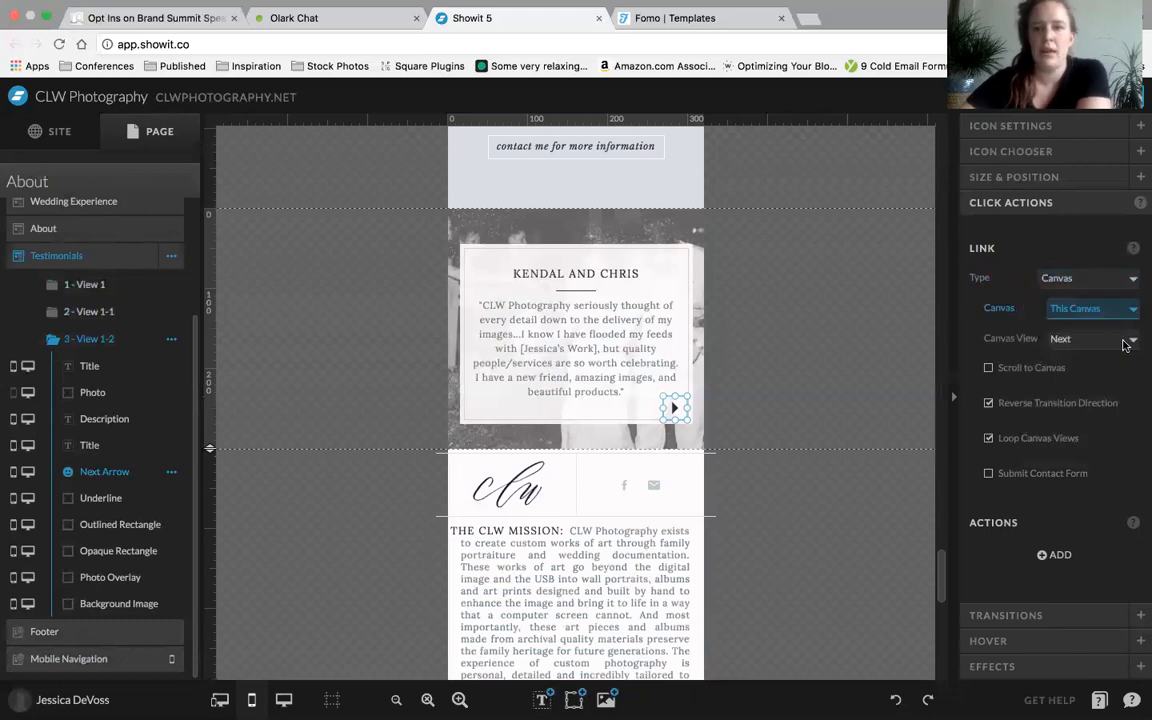
click(1021, 334)
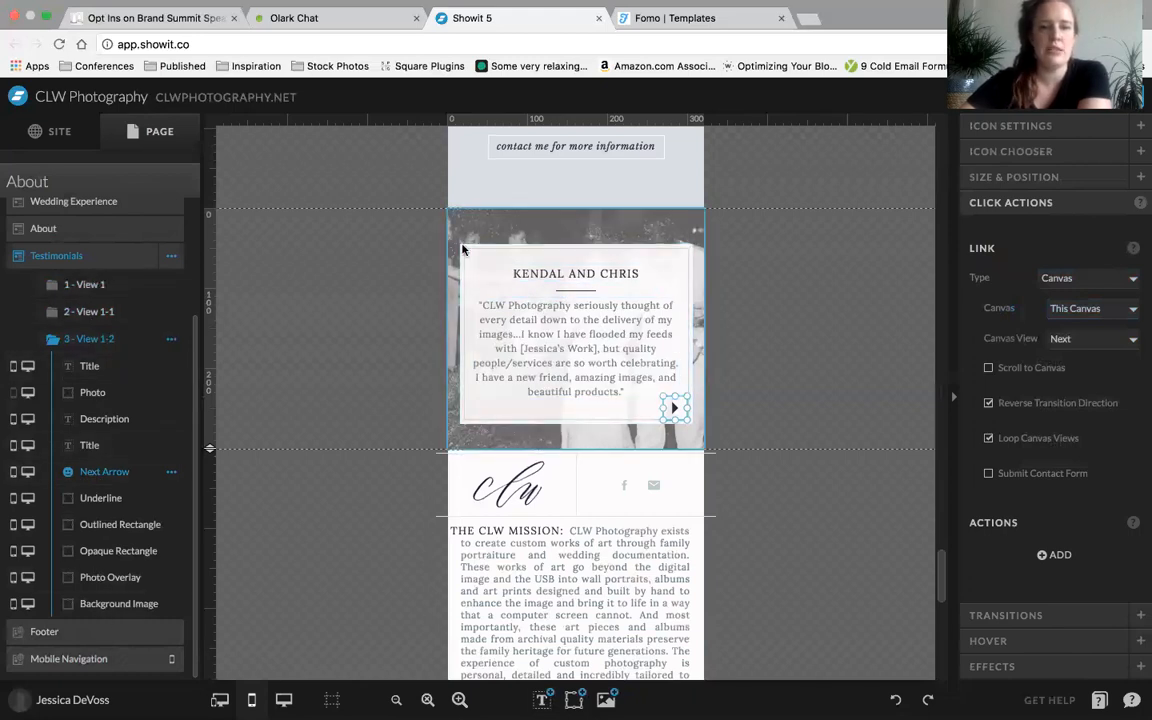
Go back to View 1-1 of the Testimonials canvas and examine it in the desktop layout
click(345, 289)
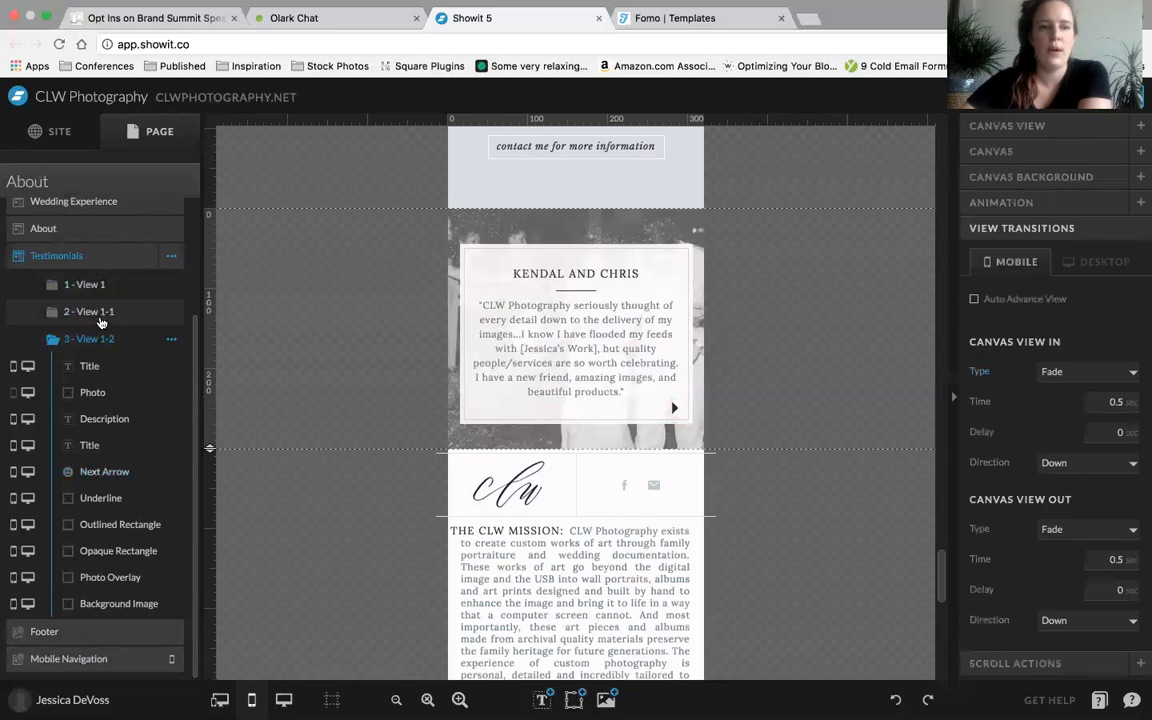
click(99, 316)
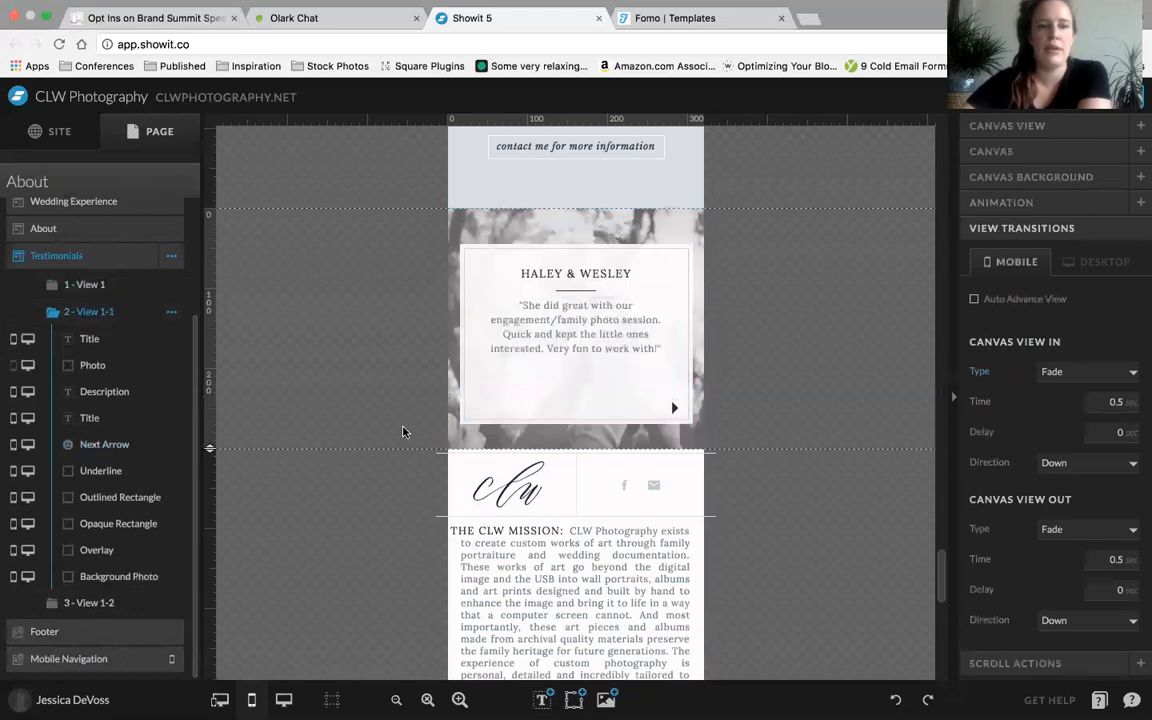
scroll(403, 432, down, 5)
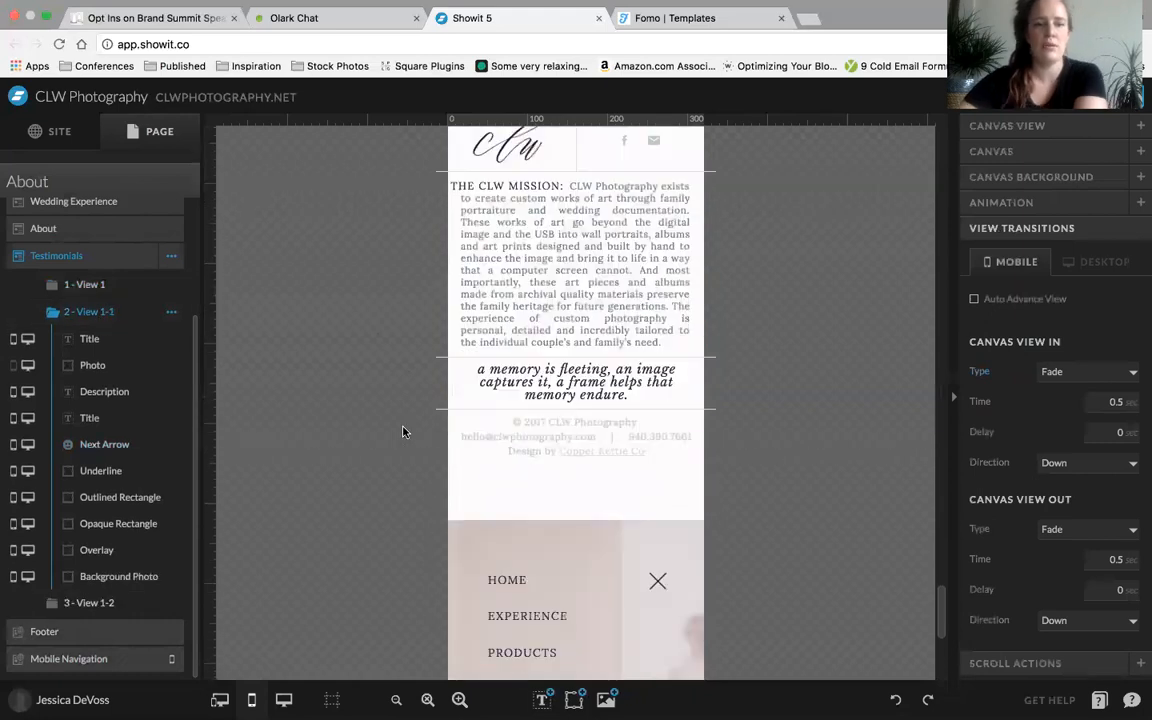
click(283, 700)
scroll(672, 507, down, 15)
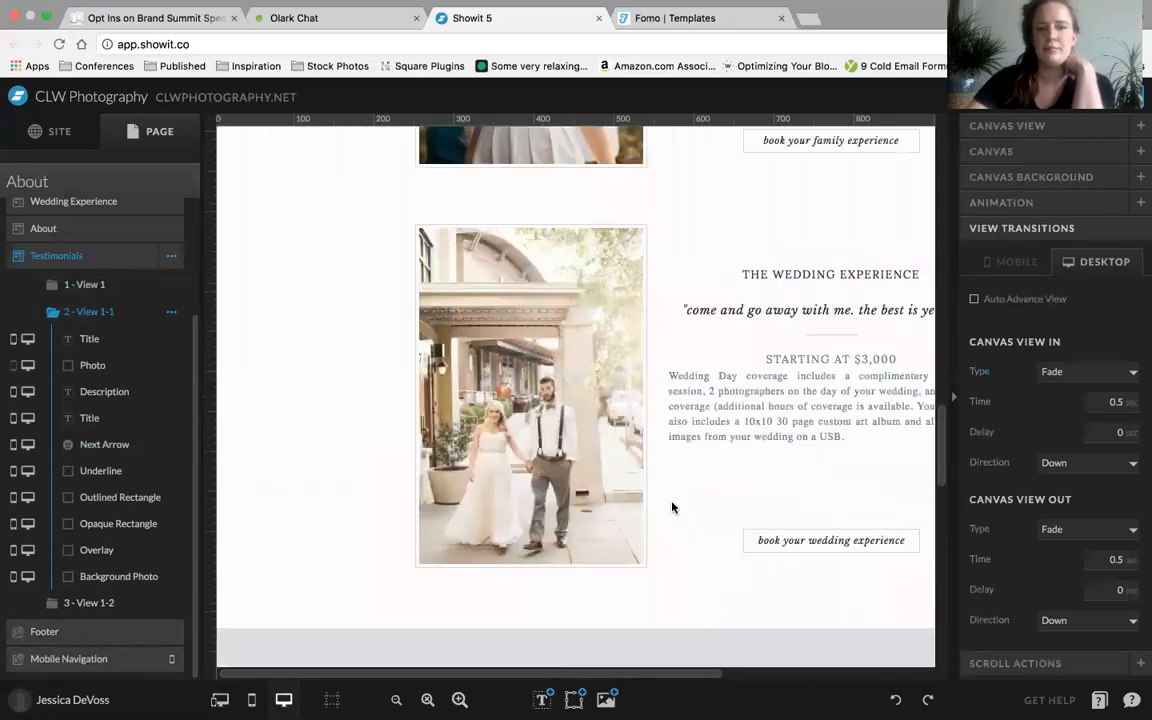
scroll(672, 507, right, 3)
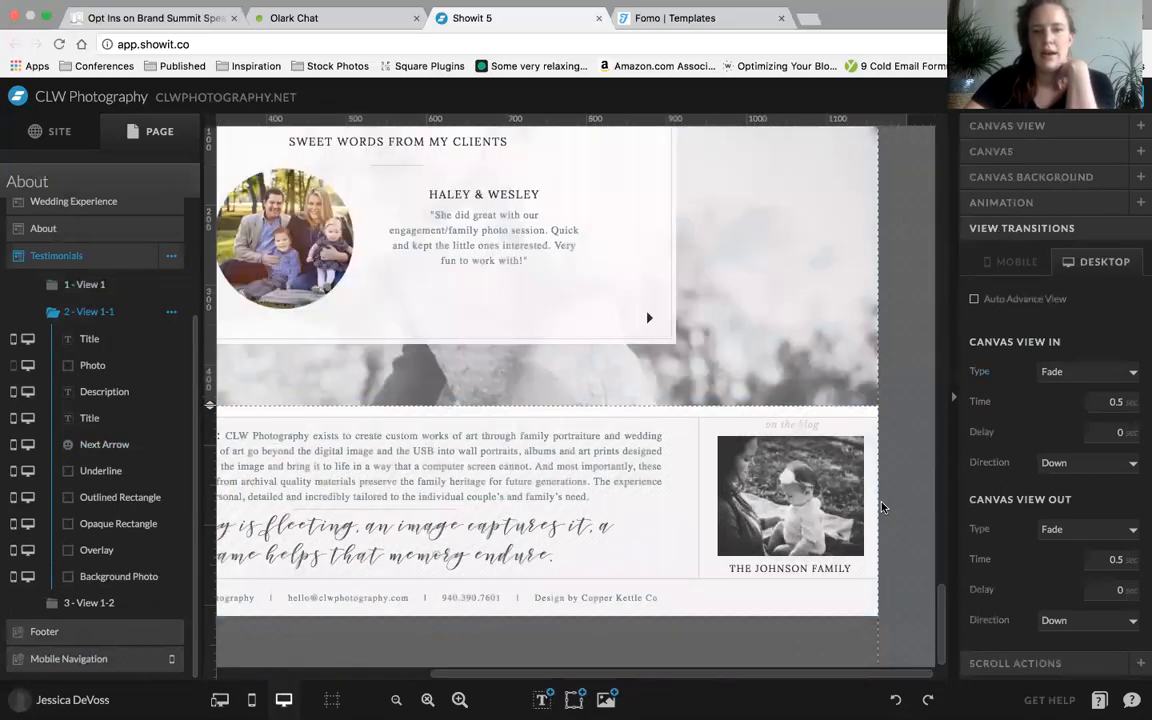
Open the Footer site canvas and look through its three canvas views with the desktop view transition settings showing
click(398, 522)
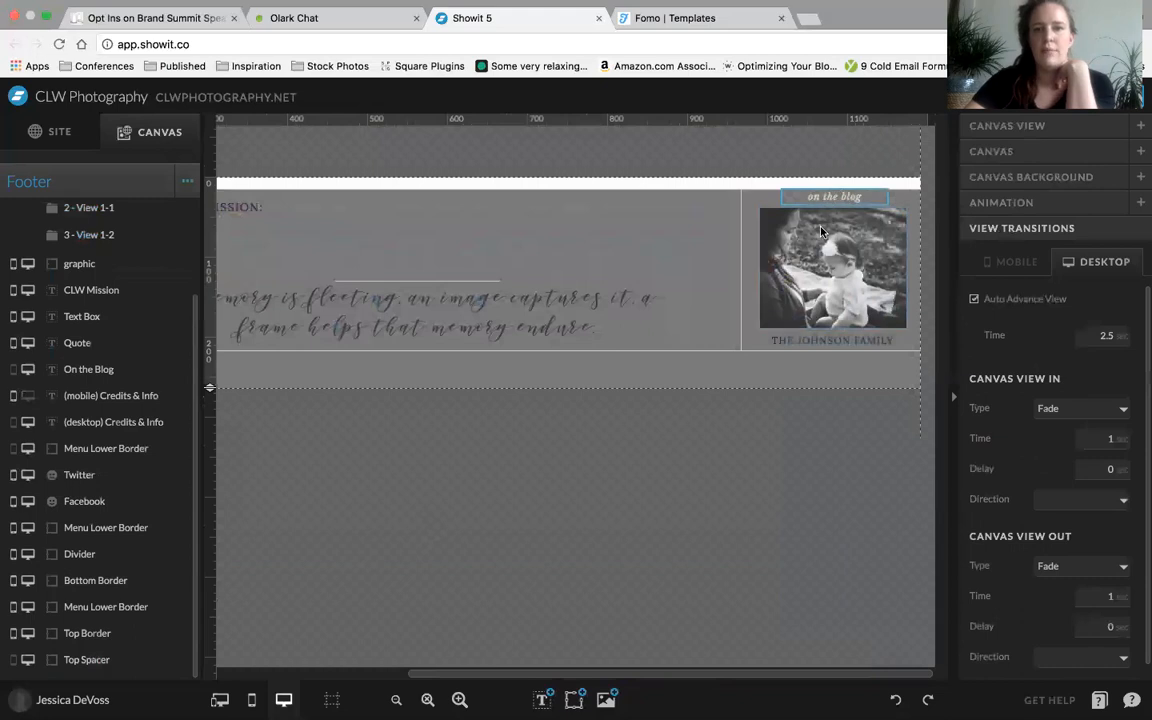
click(146, 378)
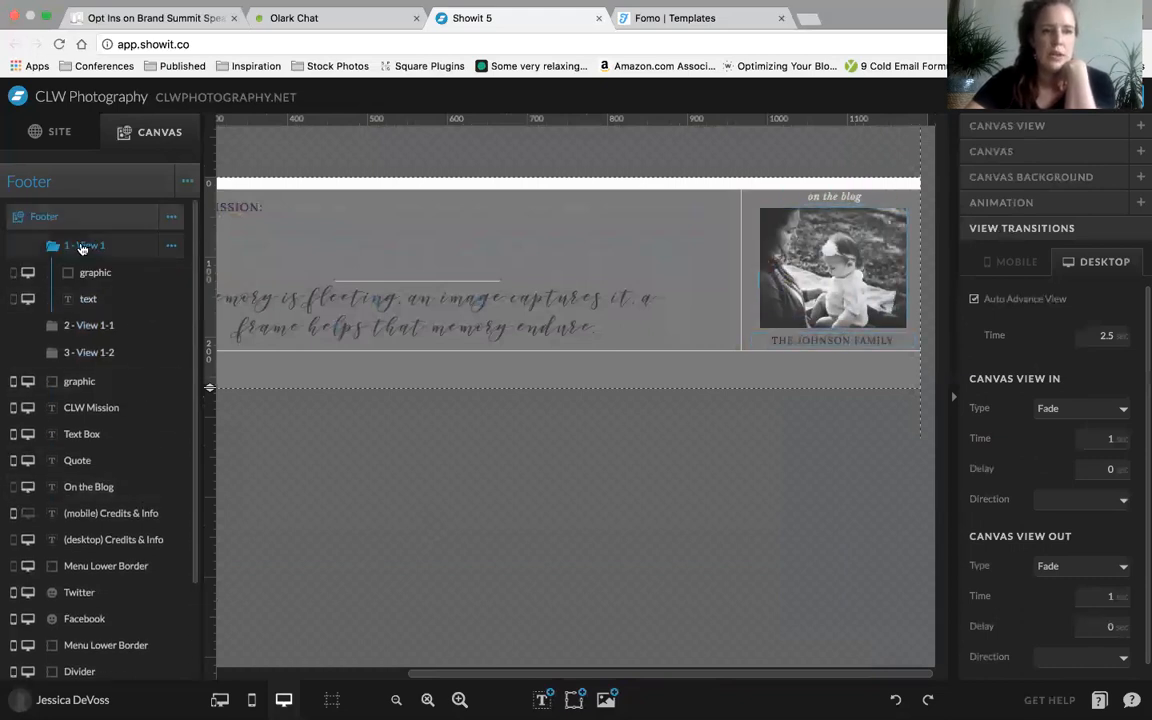
click(88, 327)
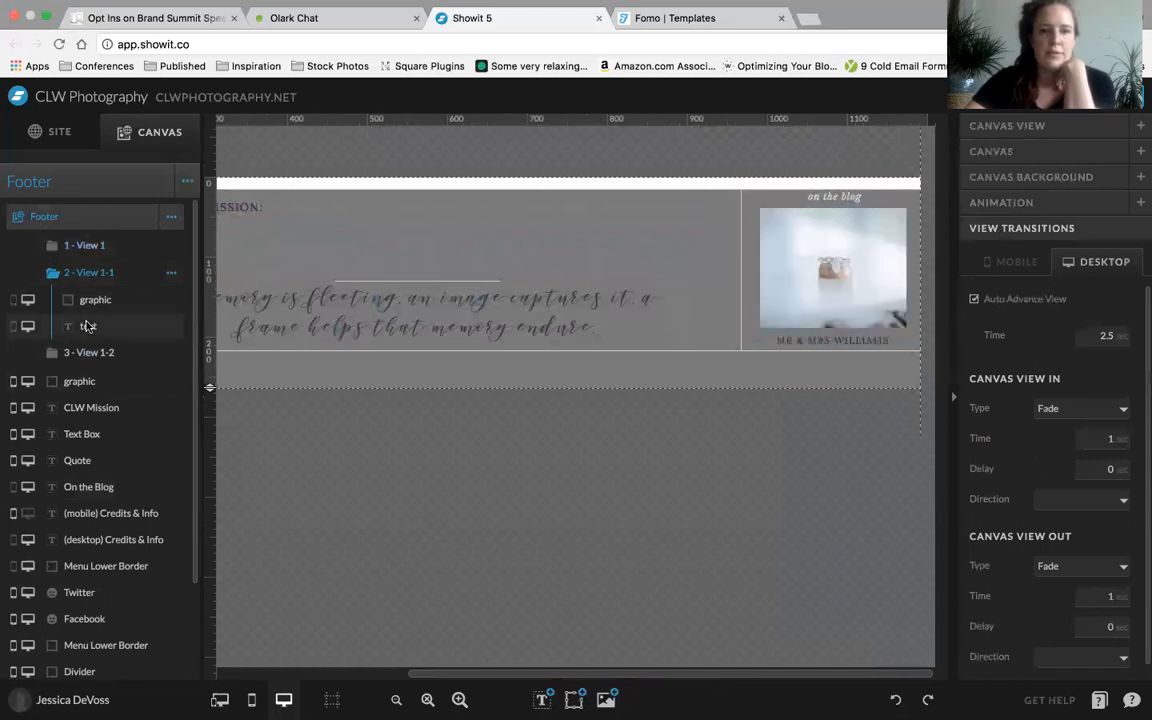
click(92, 352)
click(84, 245)
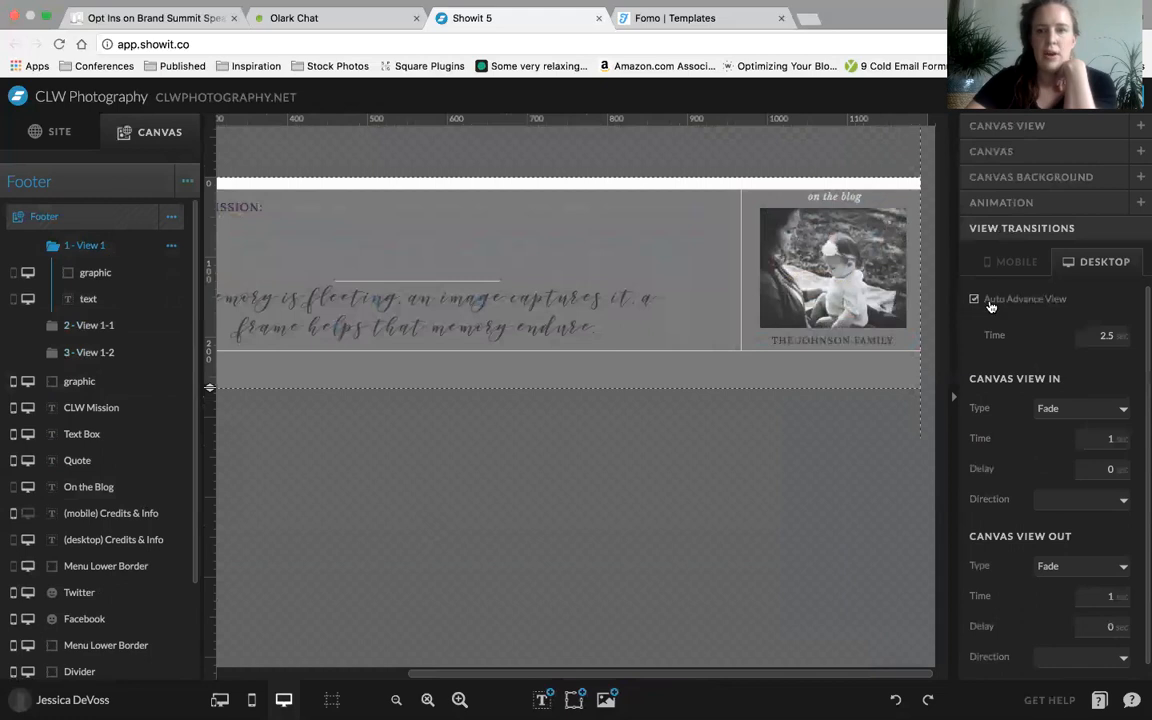
Preview the site in the desktop layout, open the Experience page and go down to its client testimonials section
click(987, 97)
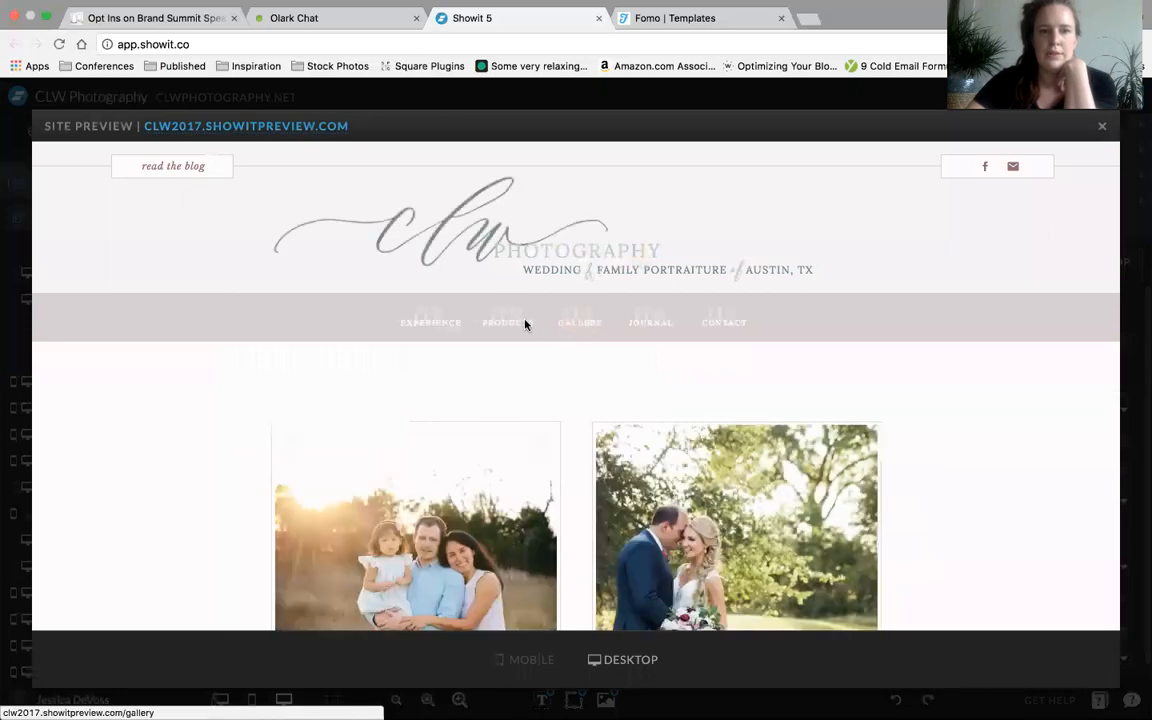
click(442, 327)
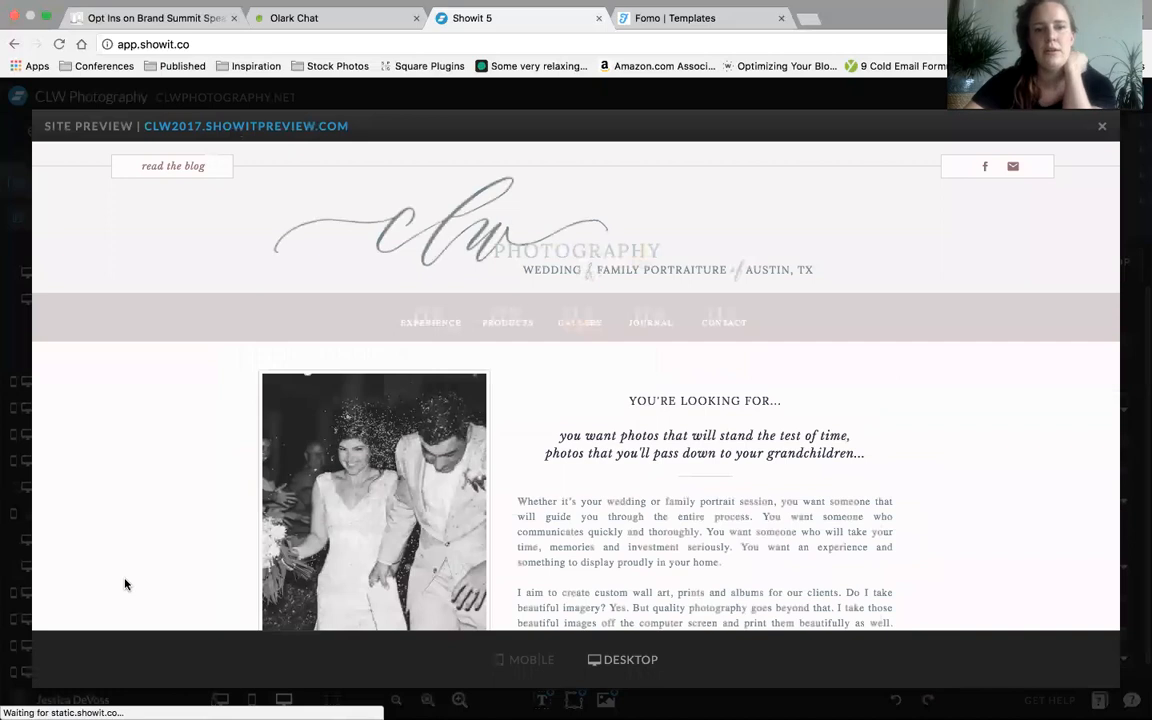
scroll(125, 584, down, 20)
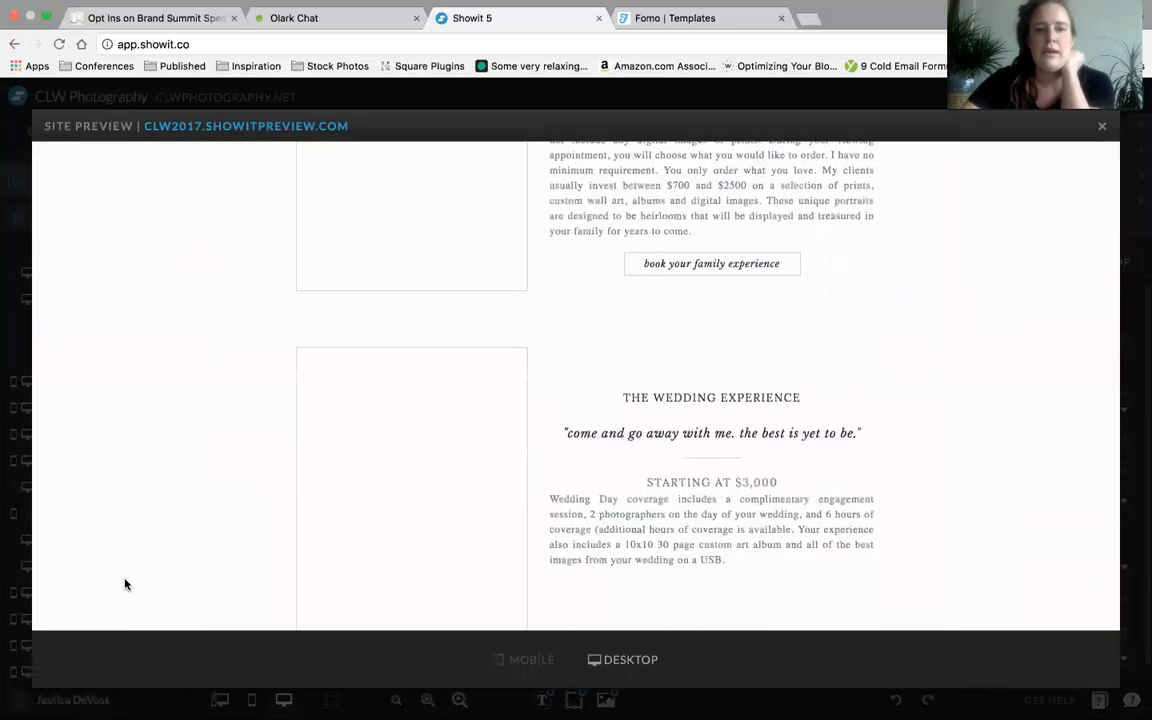
scroll(125, 584, down, 5)
scroll(125, 584, up, 3)
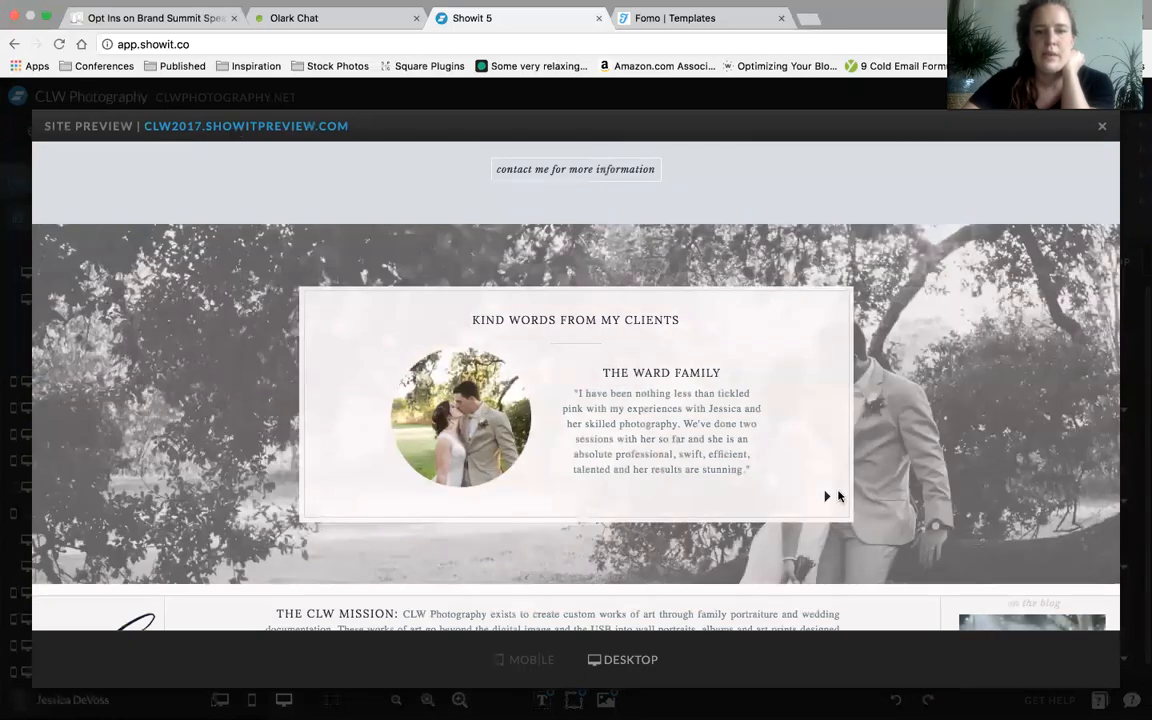
Cycle repeatedly through the client testimonials in the site preview using the next arrow
click(829, 499)
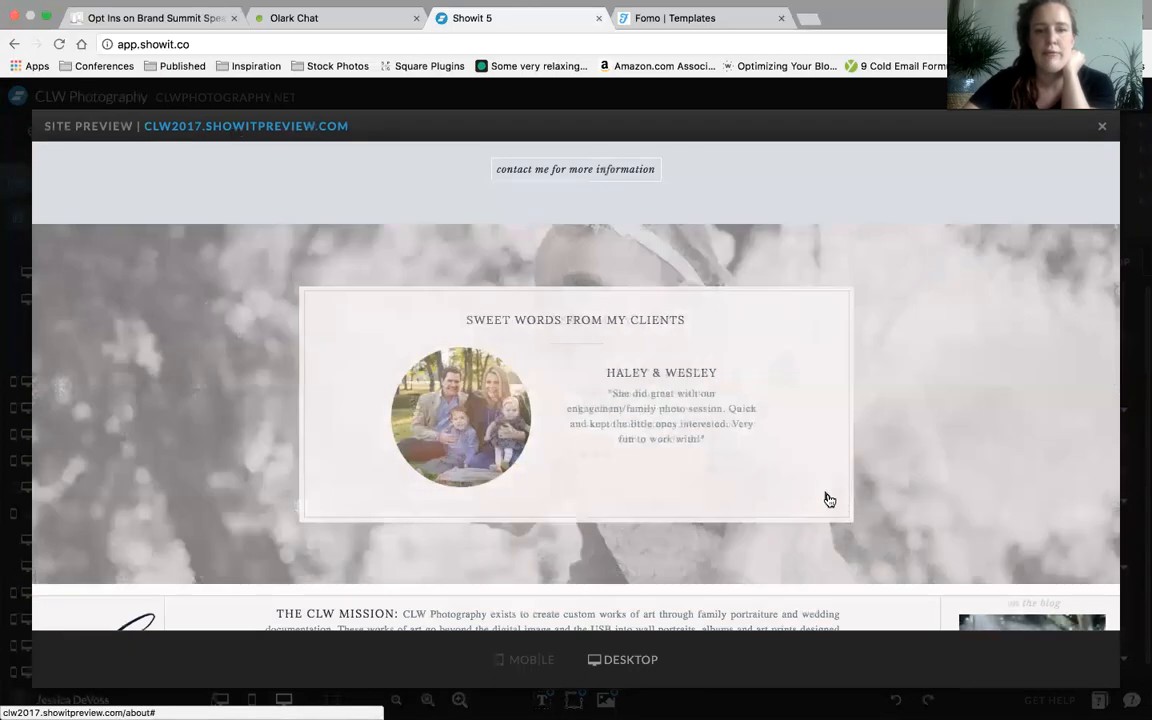
click(829, 499)
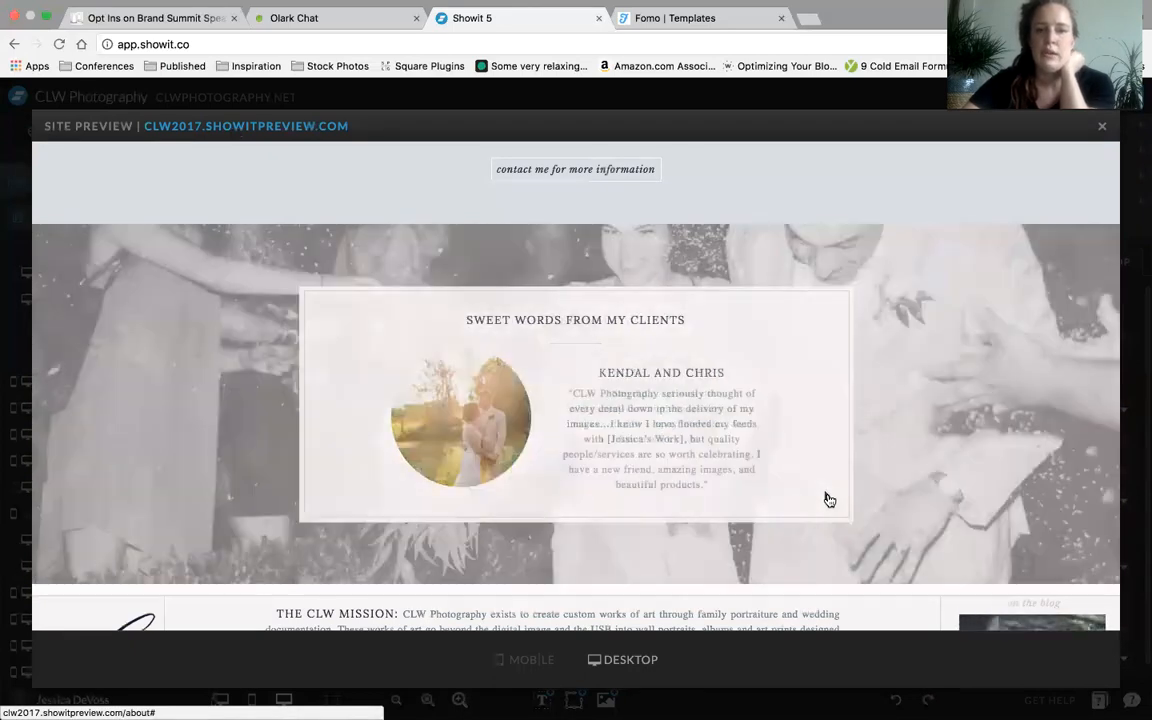
click(829, 499)
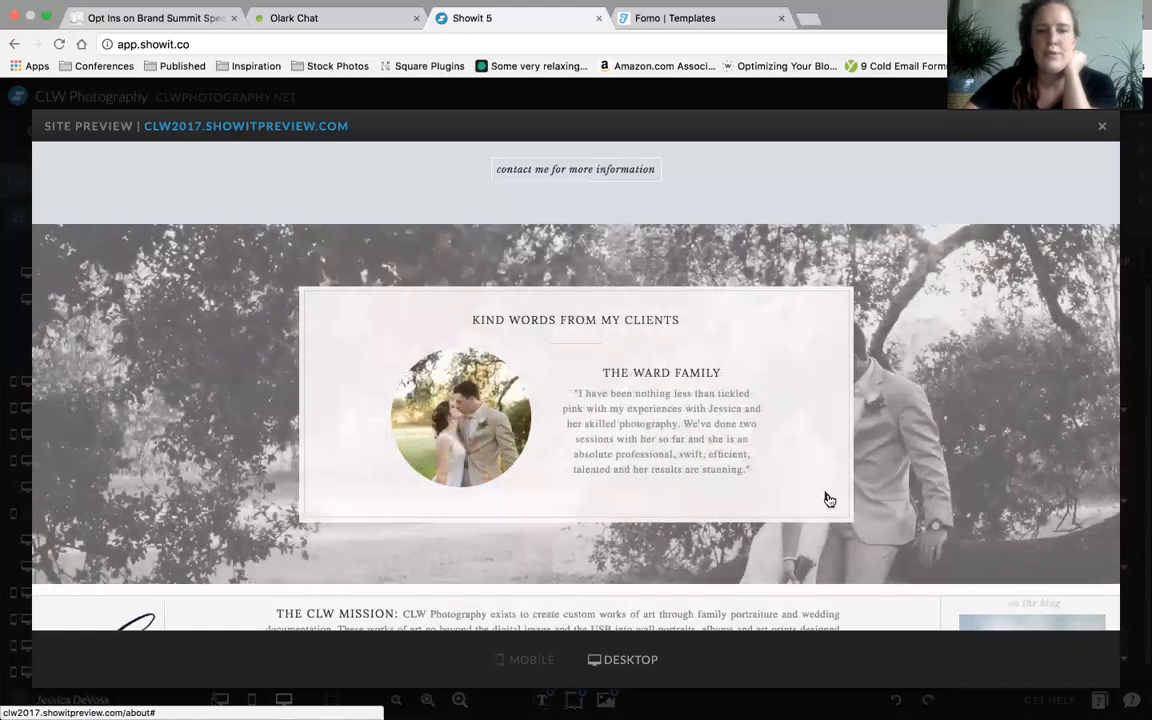
click(829, 499)
click(829, 499)
click(829, 499)
click(829, 499)
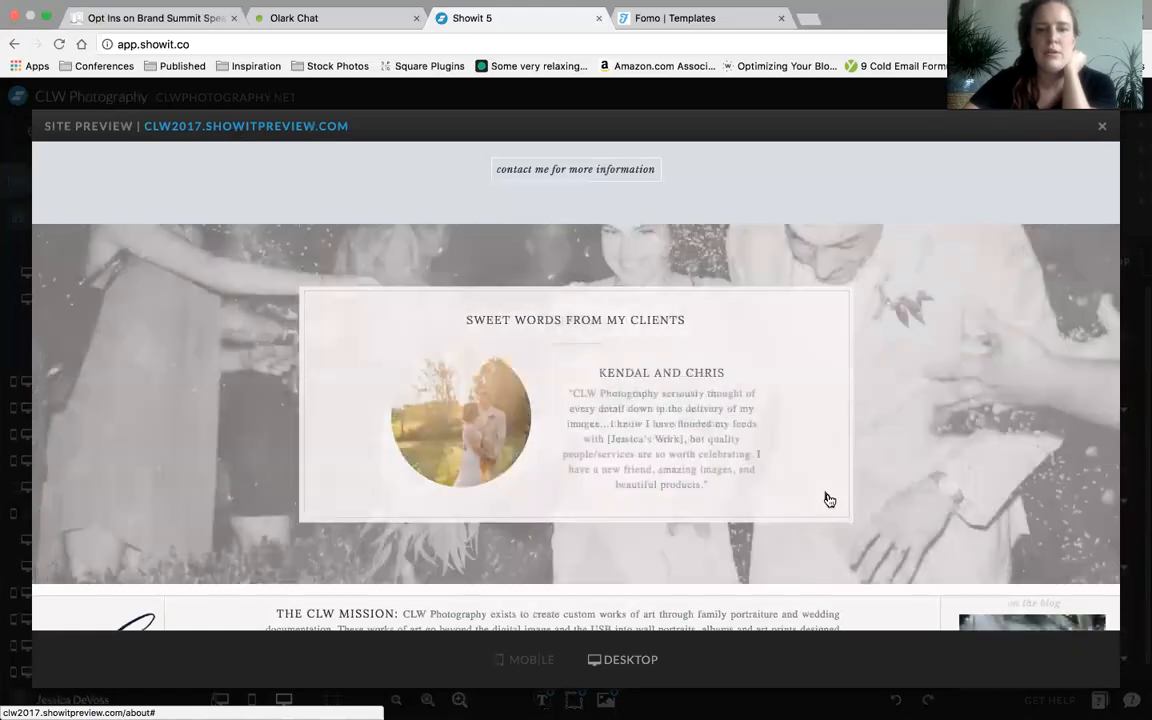
click(829, 499)
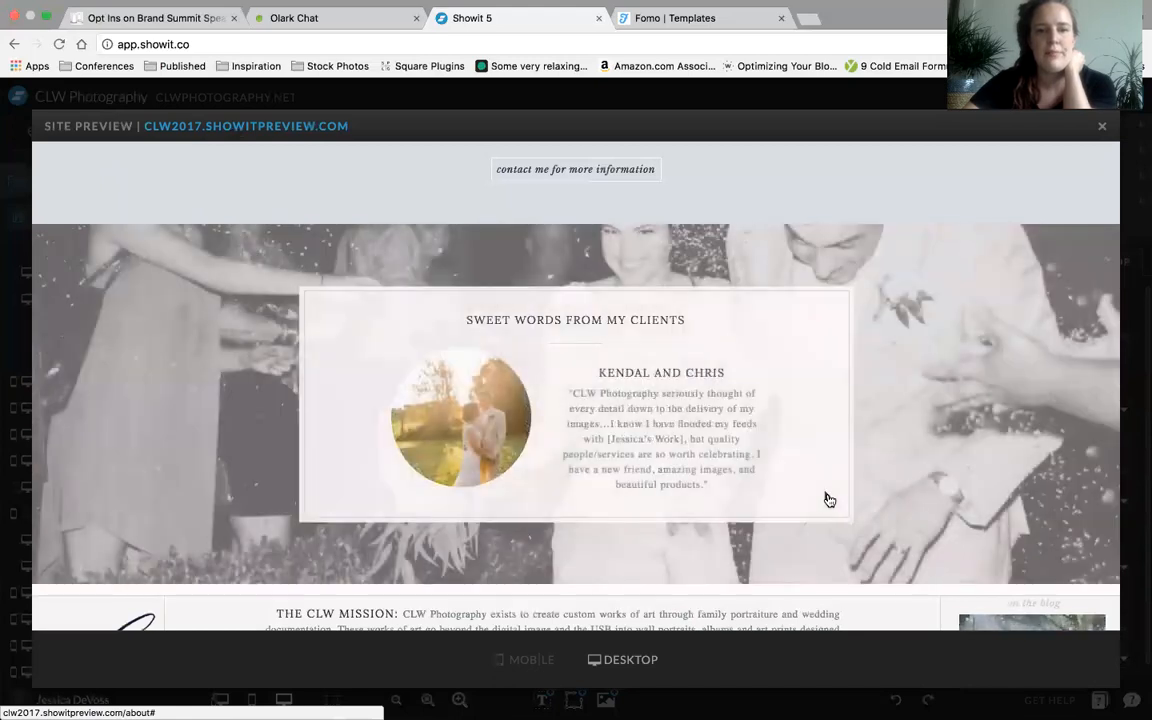
Examine the footer's rotating blog images and the rest of the Experience page, and close the site preview
scroll(1040, 503, down, 3)
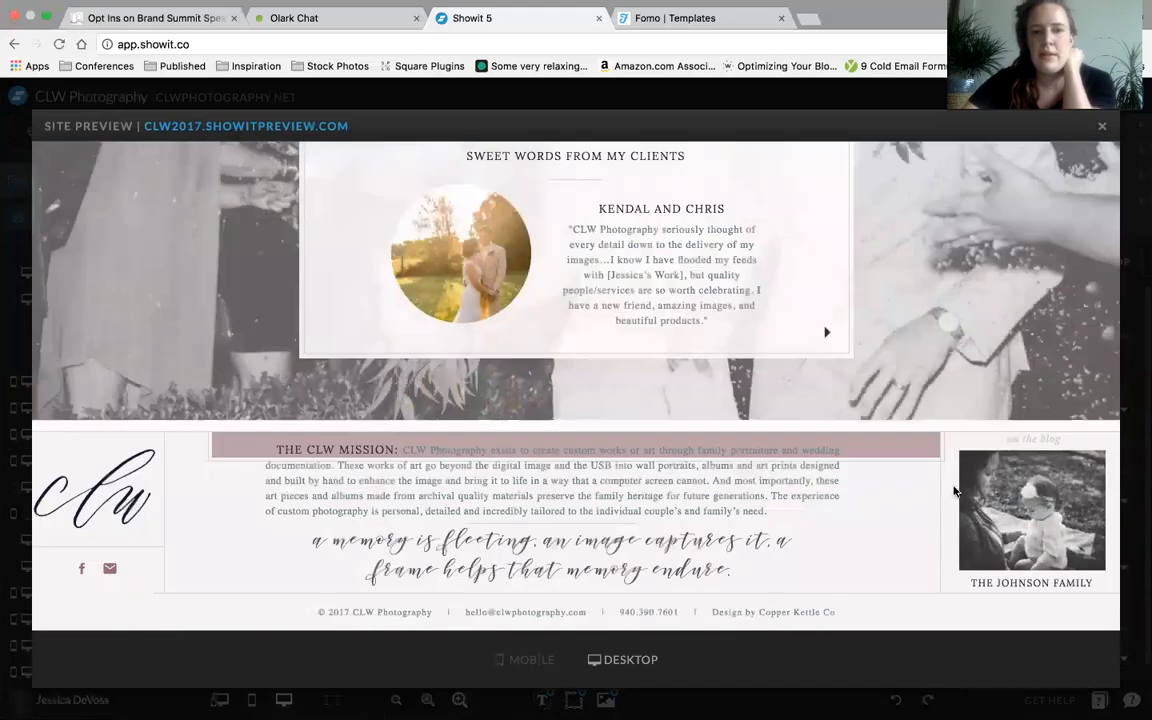
scroll(909, 451, up, 2)
scroll(909, 451, up, 15)
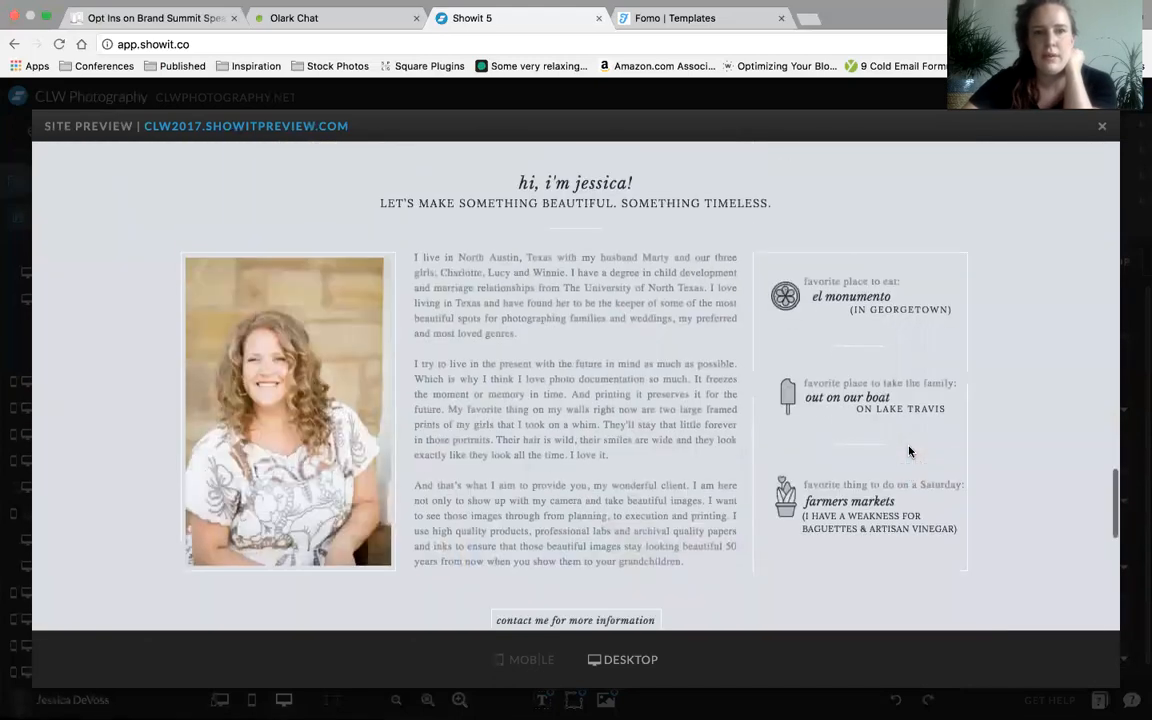
scroll(909, 451, up, 10)
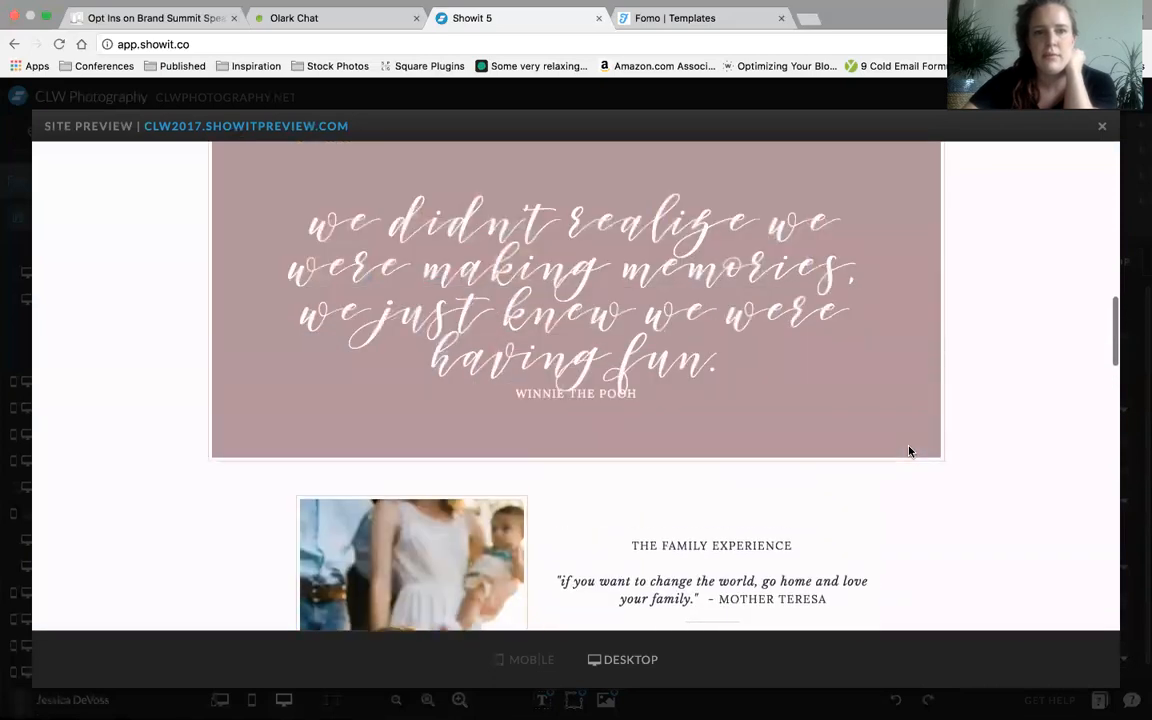
scroll(909, 451, down, 15)
scroll(909, 451, down, 6)
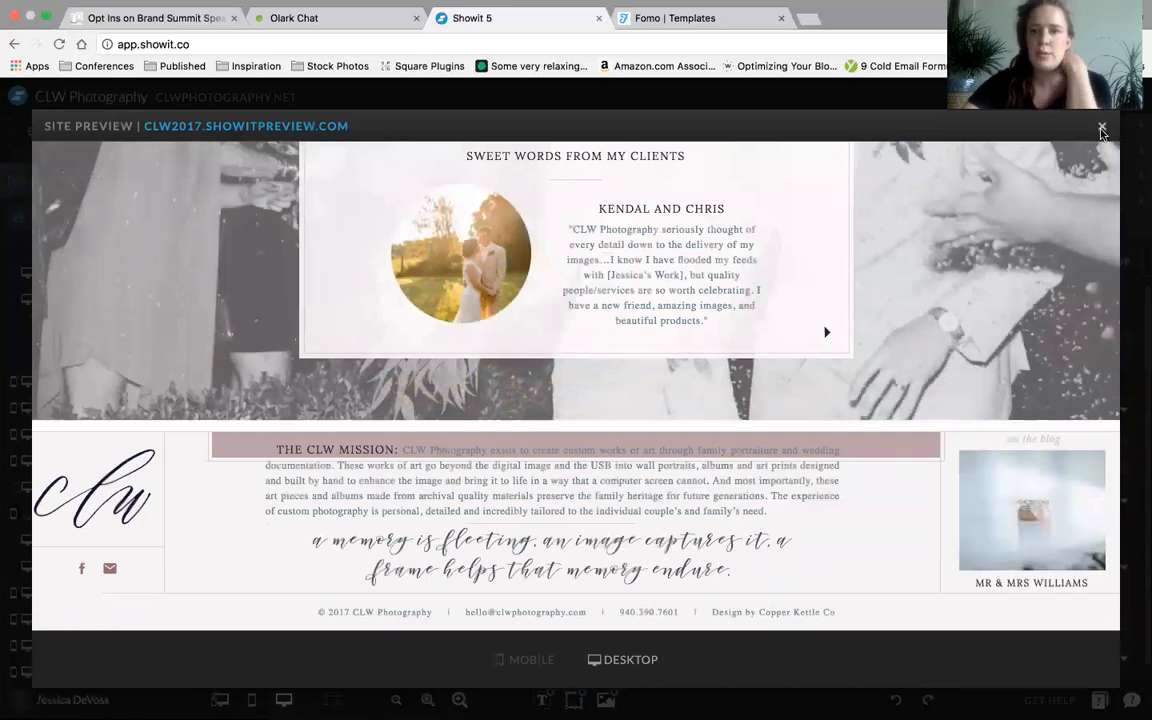
click(1102, 130)
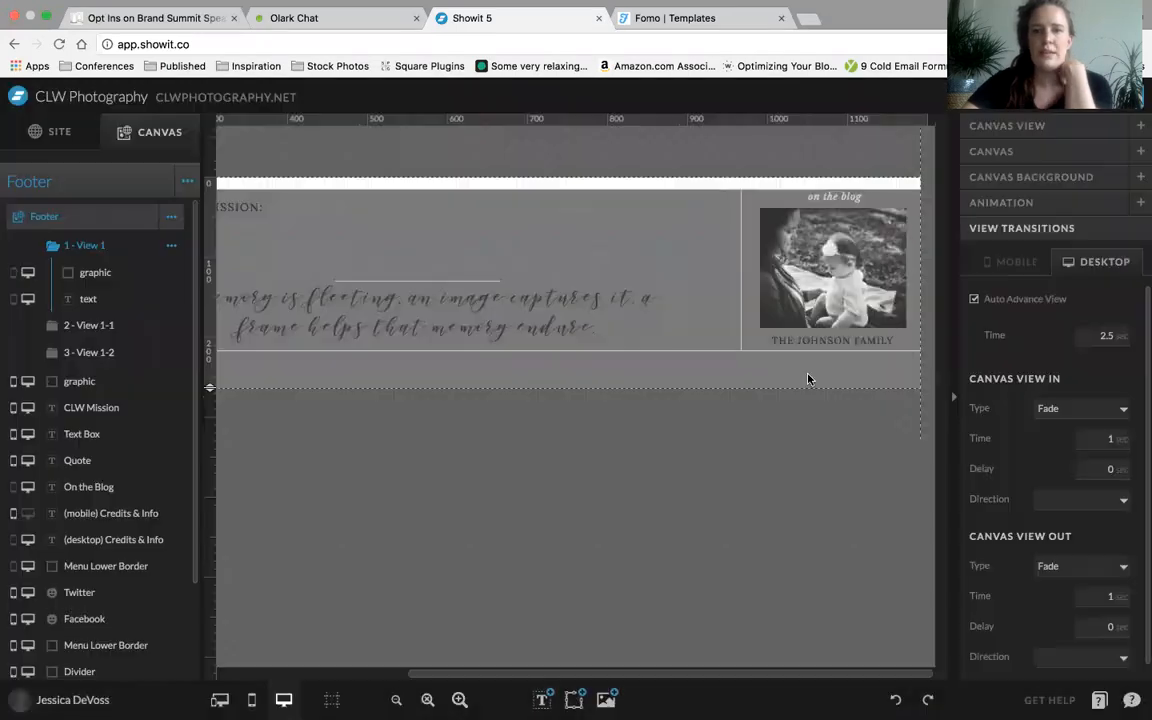
Open the About page and view the Scroll Actions settings of its first canvas below the header
click(753, 185)
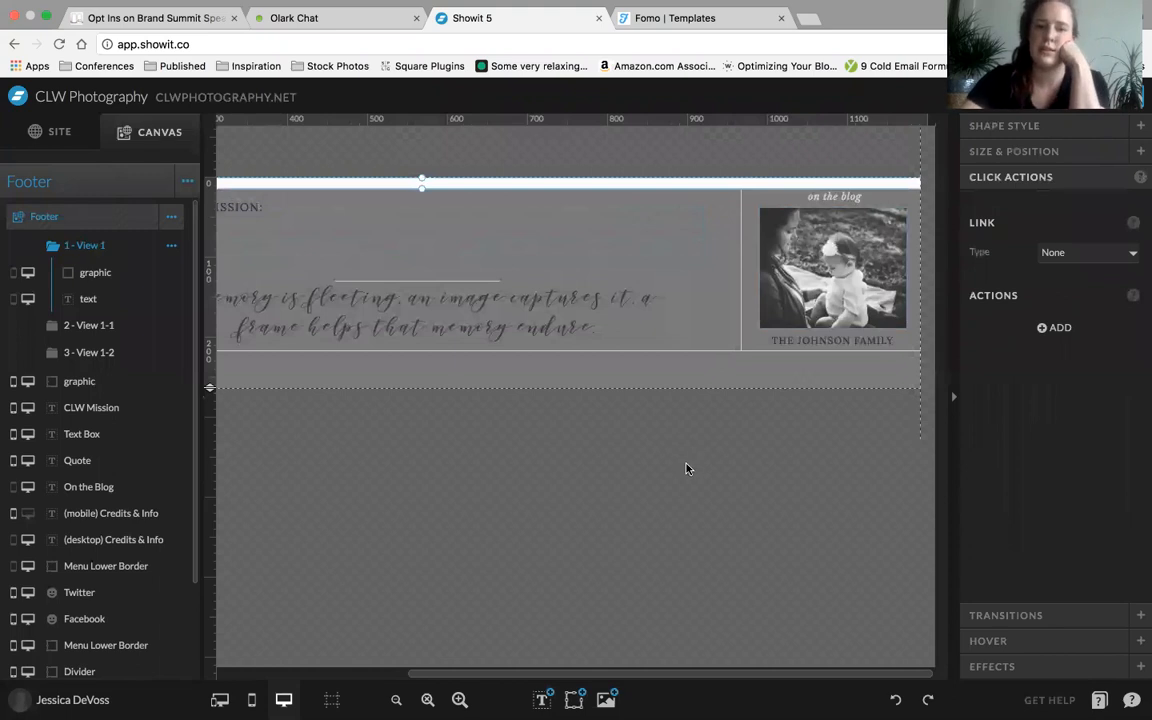
click(52, 133)
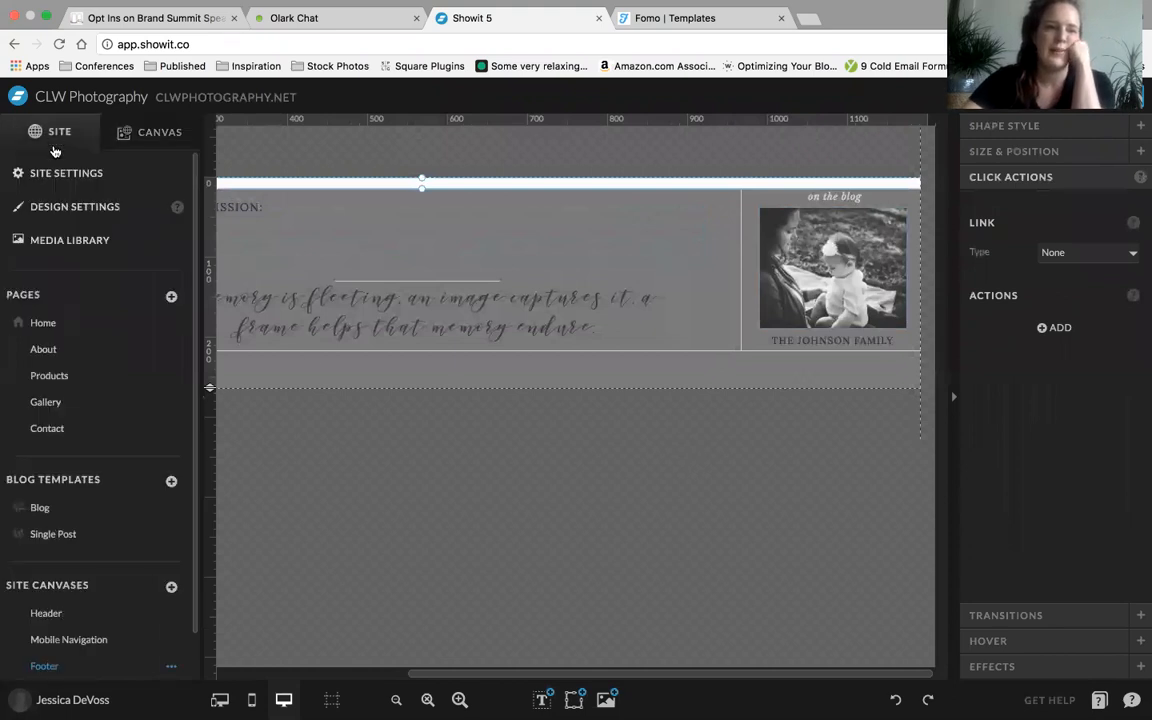
click(68, 352)
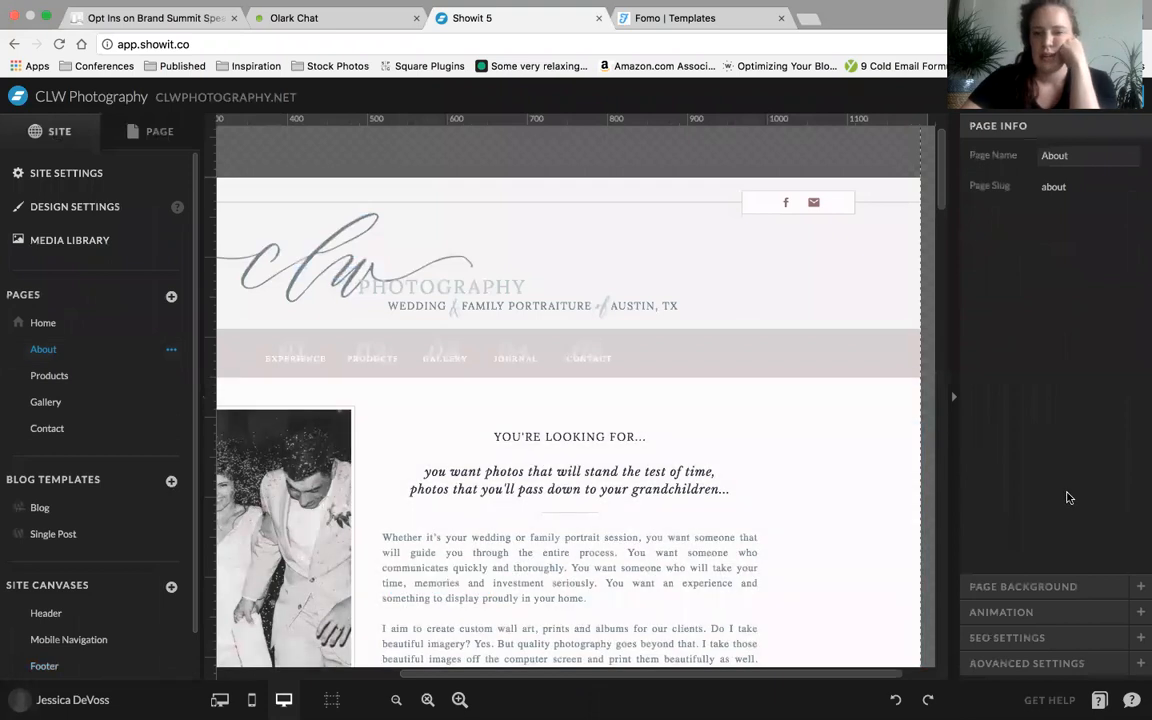
click(866, 468)
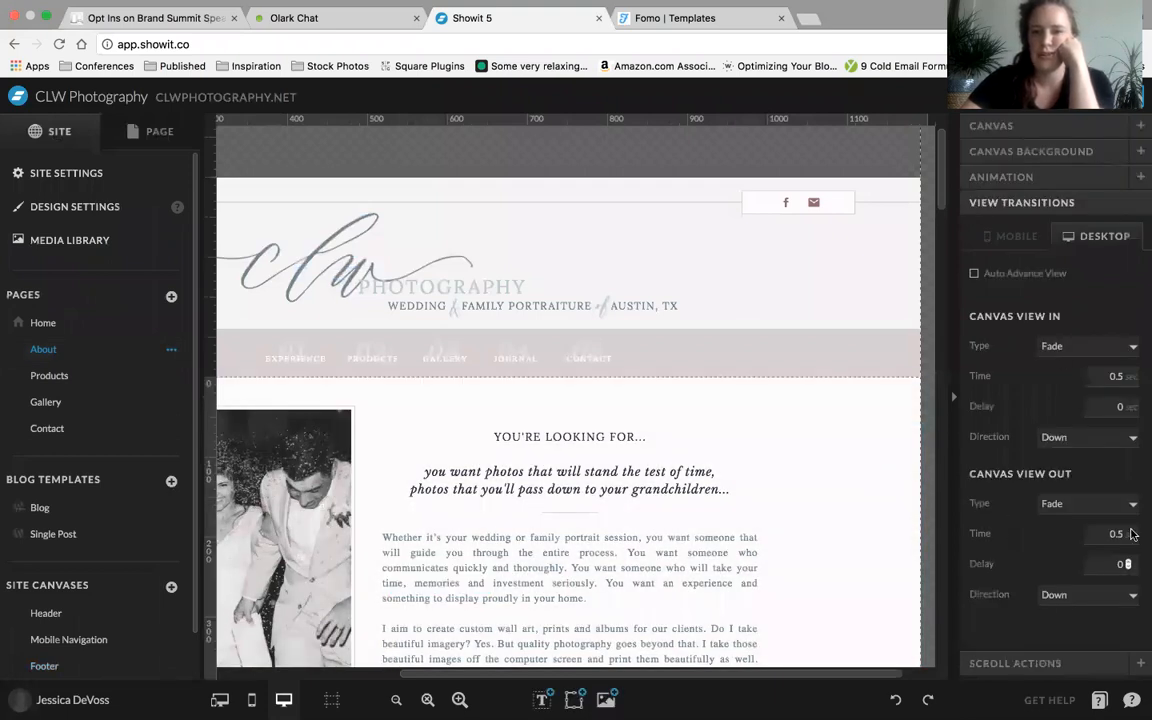
click(1020, 663)
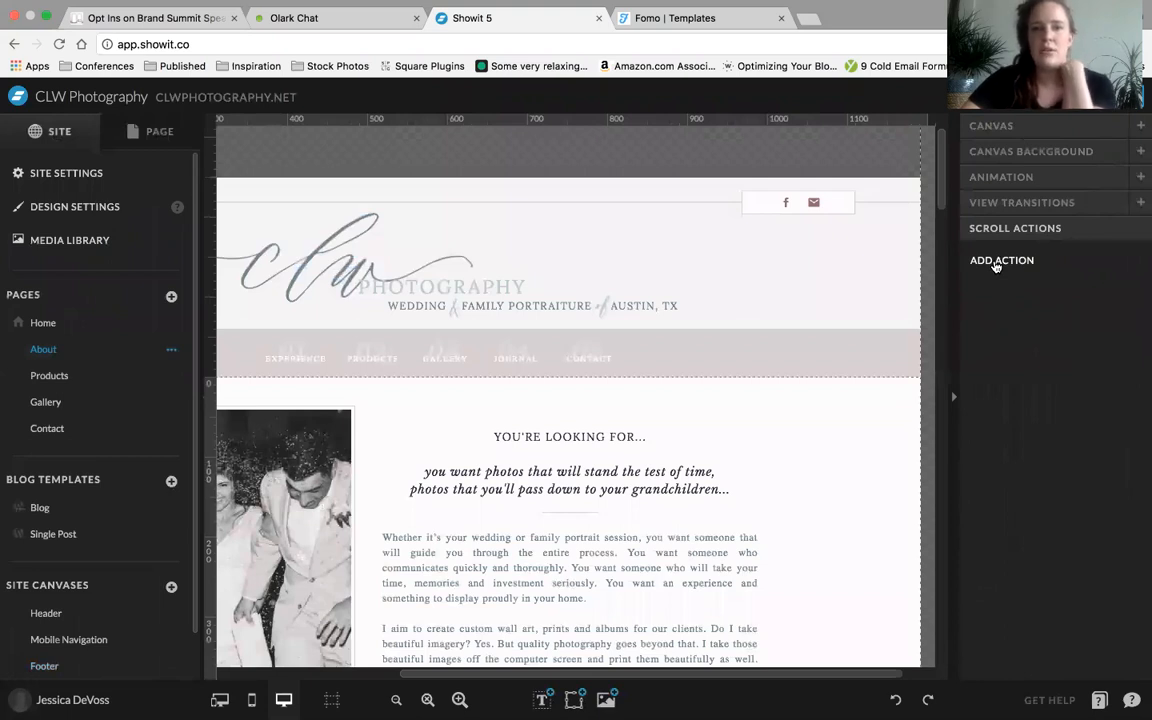
mouse_move(700, 267)
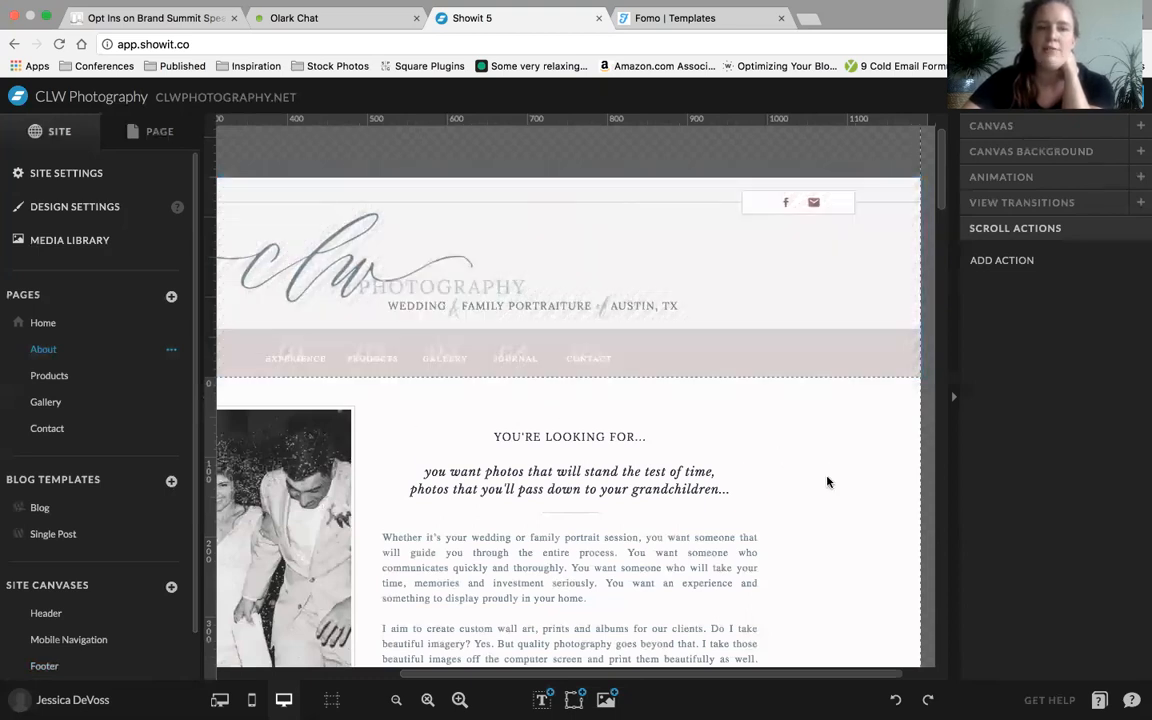
Try out a scroll action on the About page's Testimonials canvas, checking its trigger options, and remove it
scroll(827, 482, down, 15)
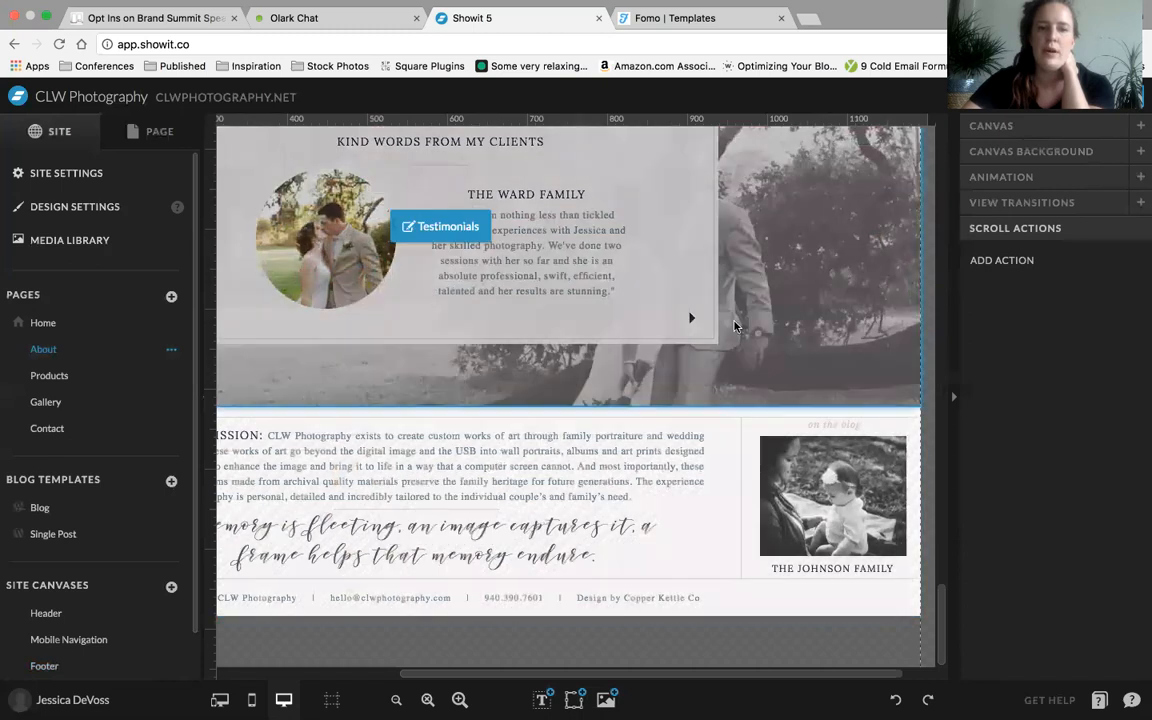
click(665, 294)
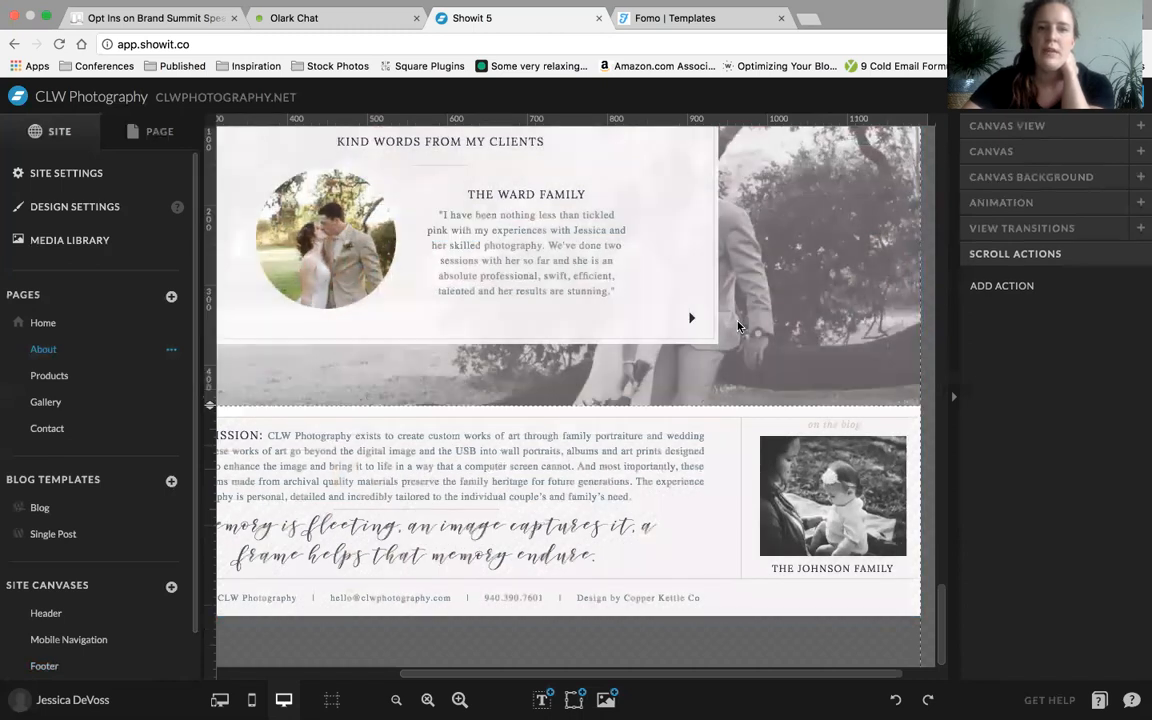
click(1001, 286)
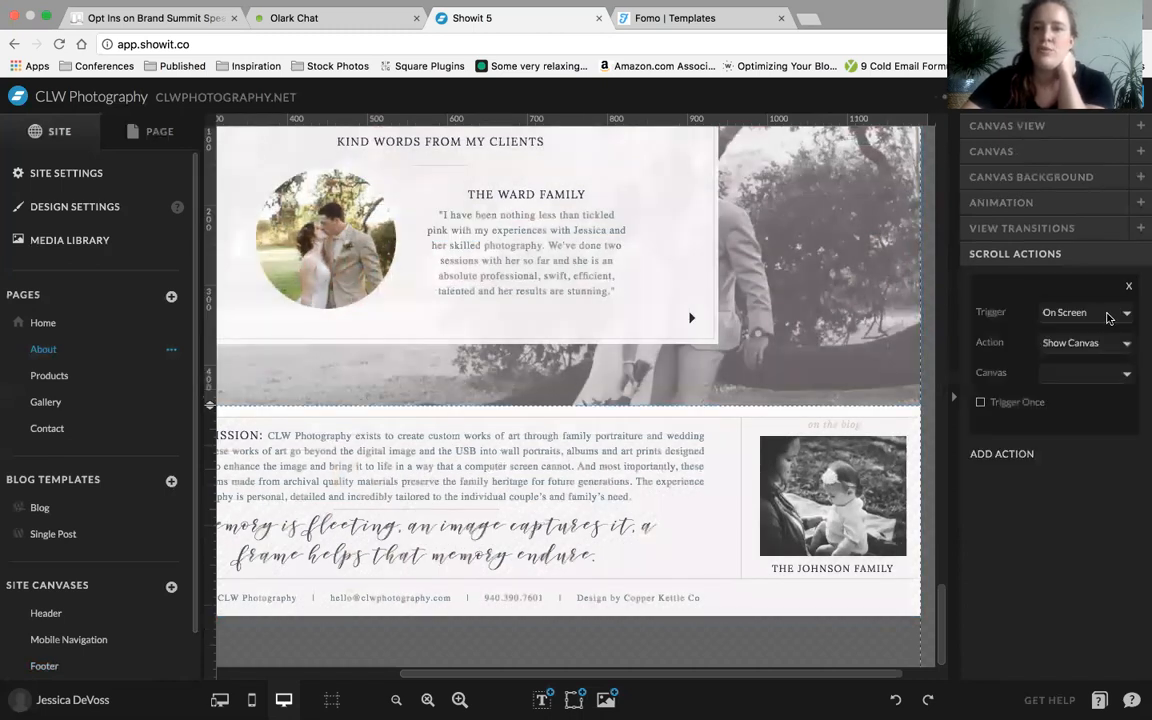
click(1106, 314)
click(1036, 302)
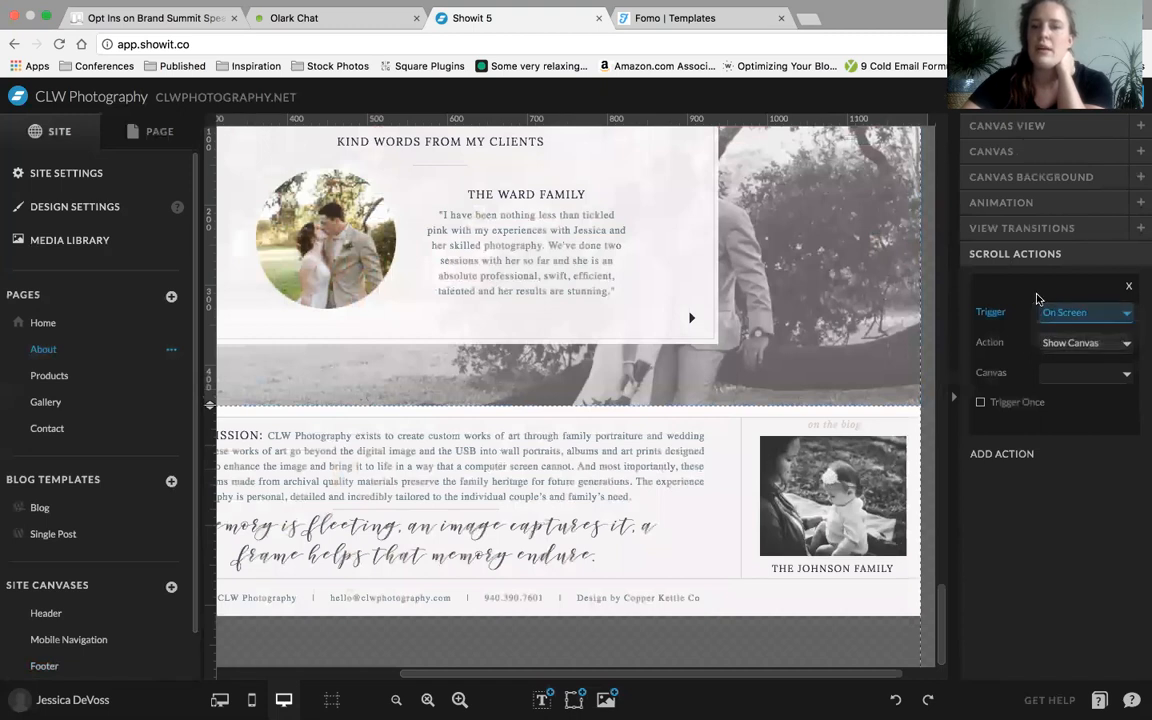
click(1071, 453)
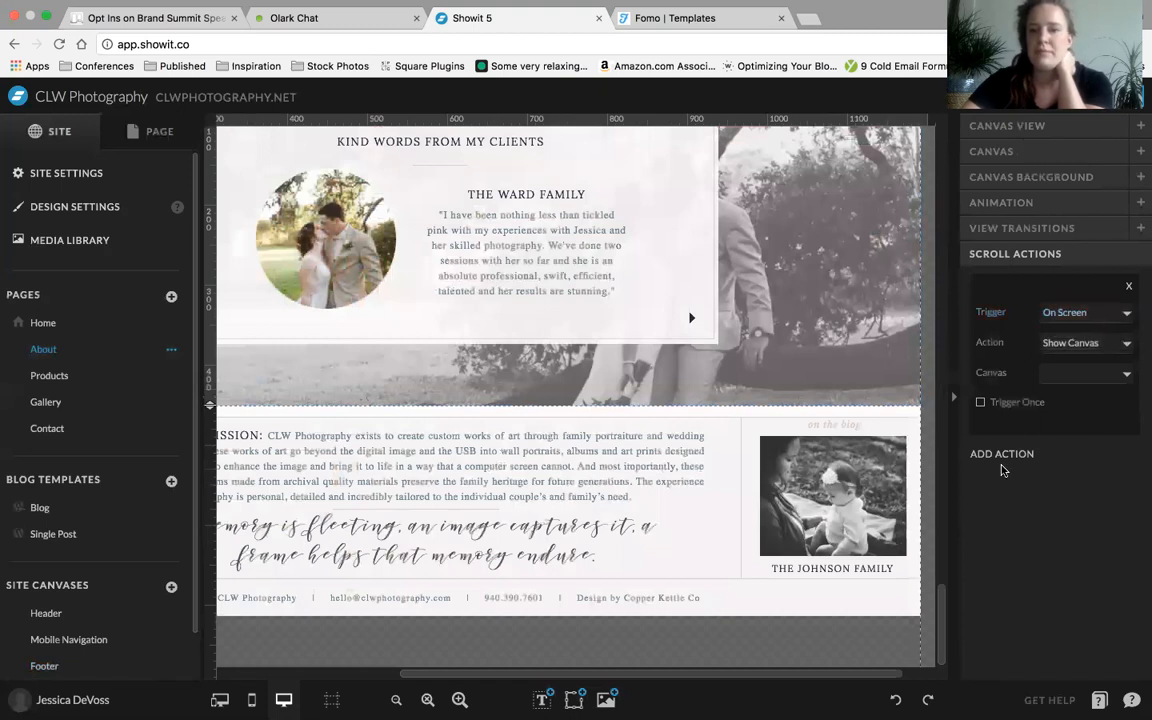
click(1128, 286)
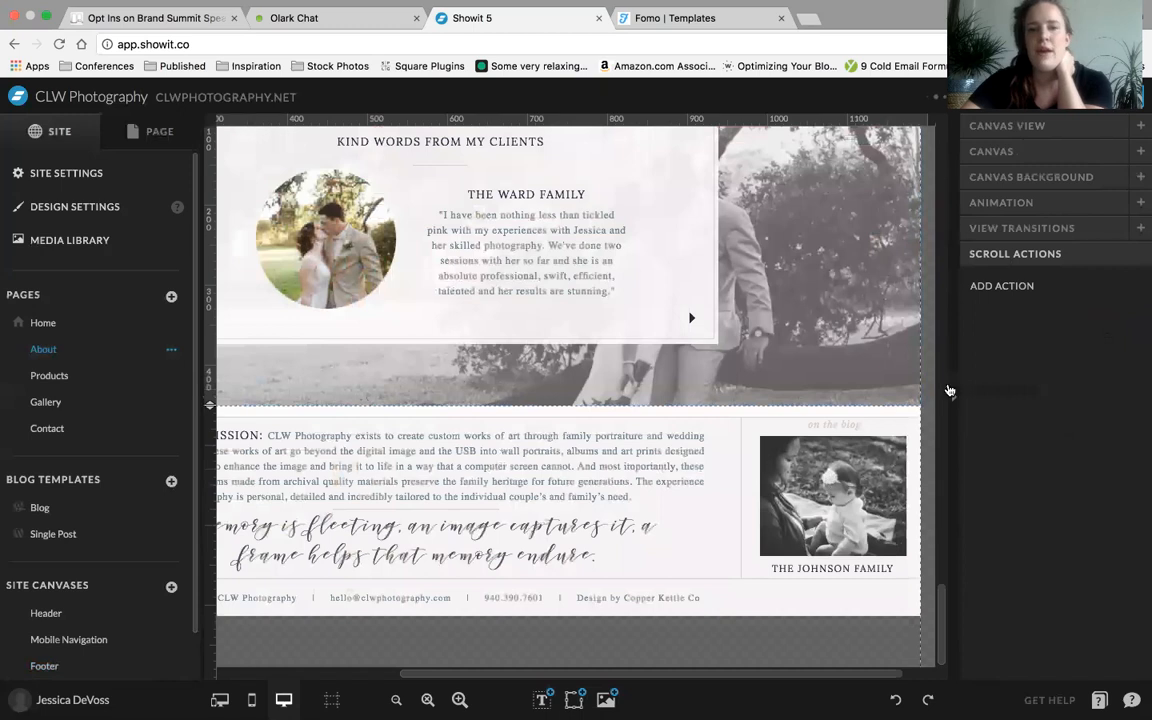
Select the About canvas above the testimonials and review its background, animation, view transition, scroll action and general canvas settings
scroll(836, 267, left, 3)
scroll(838, 267, up, 4)
scroll(838, 267, up, 3)
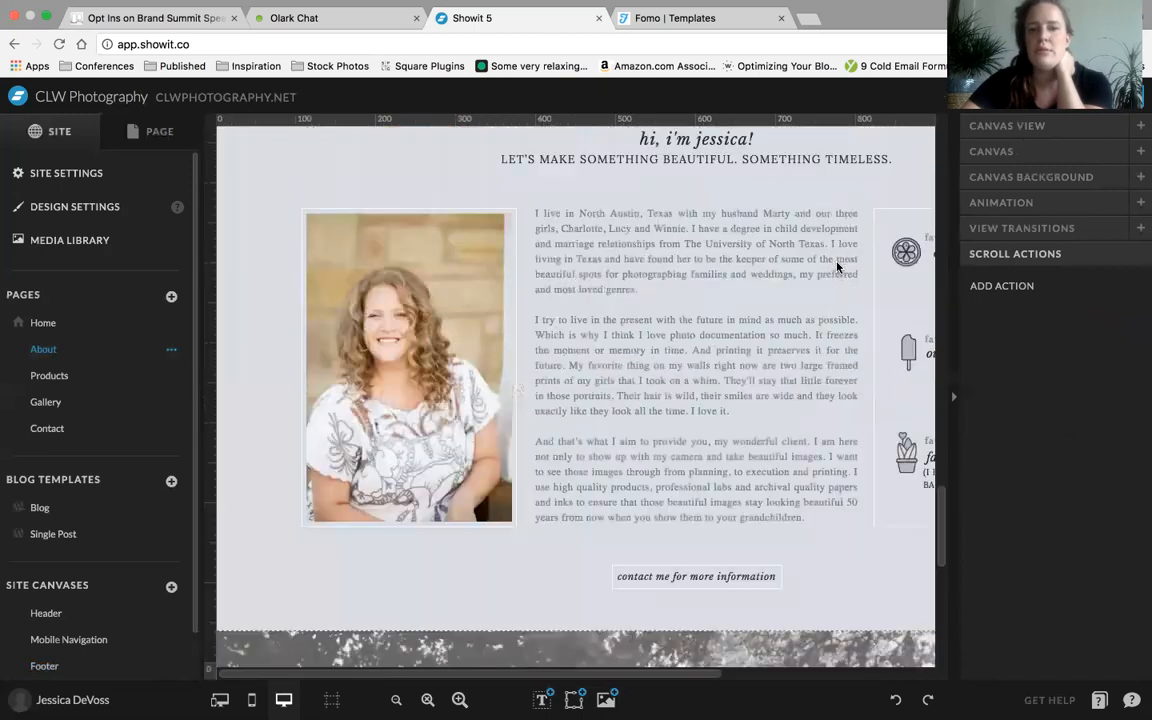
scroll(838, 267, down, 7)
scroll(838, 267, right, 2)
scroll(846, 285, up, 4)
click(846, 285)
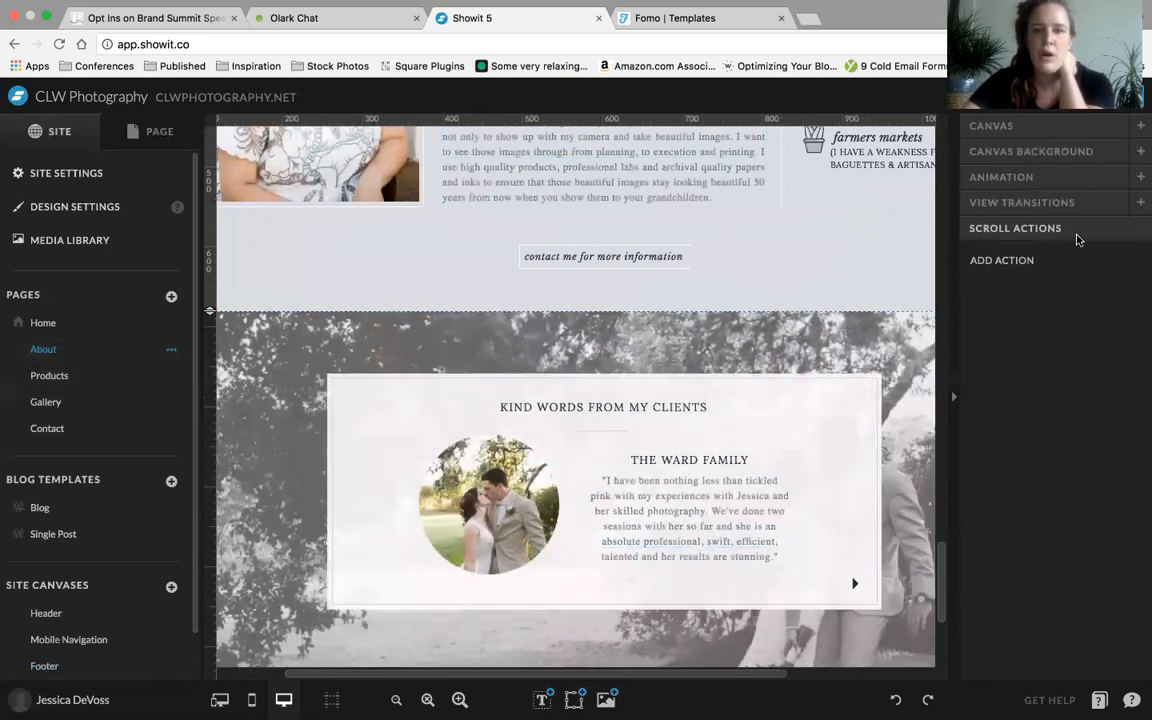
click(1014, 130)
click(1024, 586)
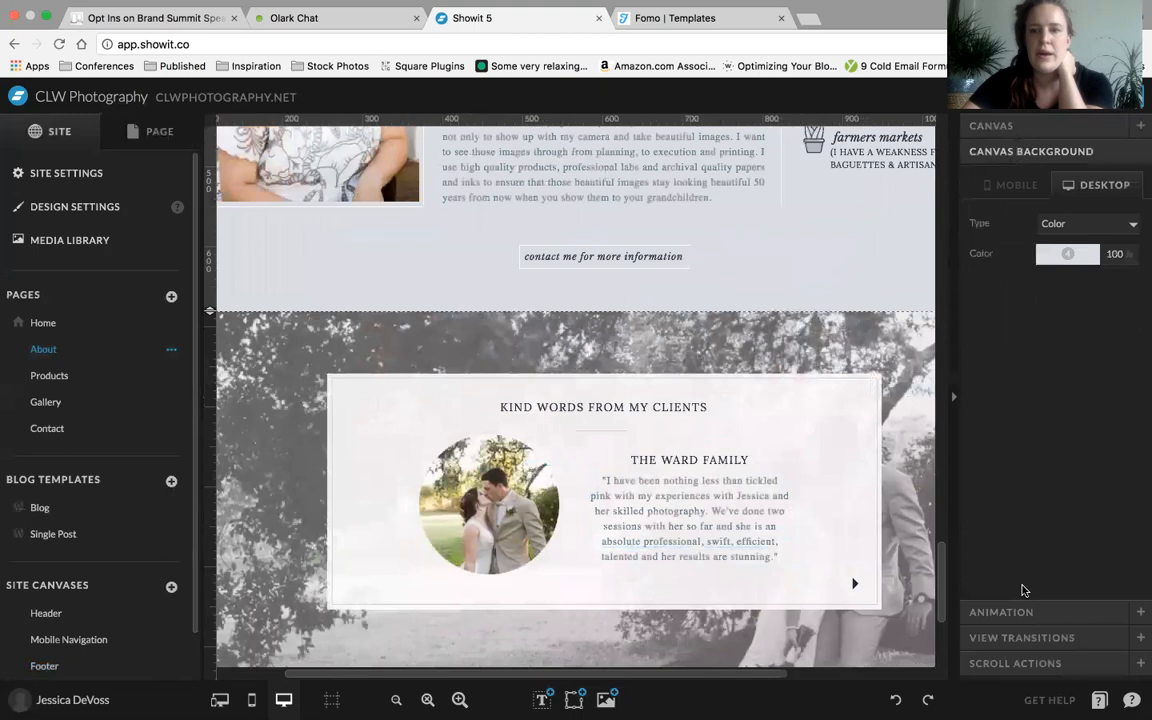
click(1047, 607)
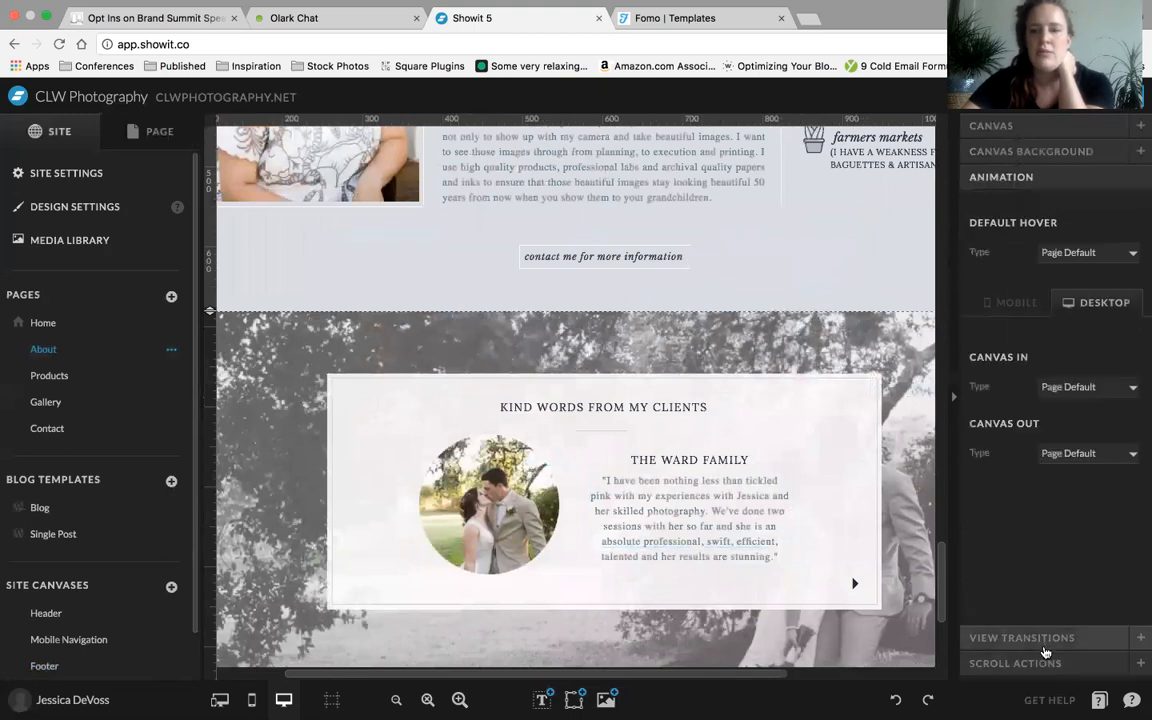
click(1043, 640)
click(1020, 688)
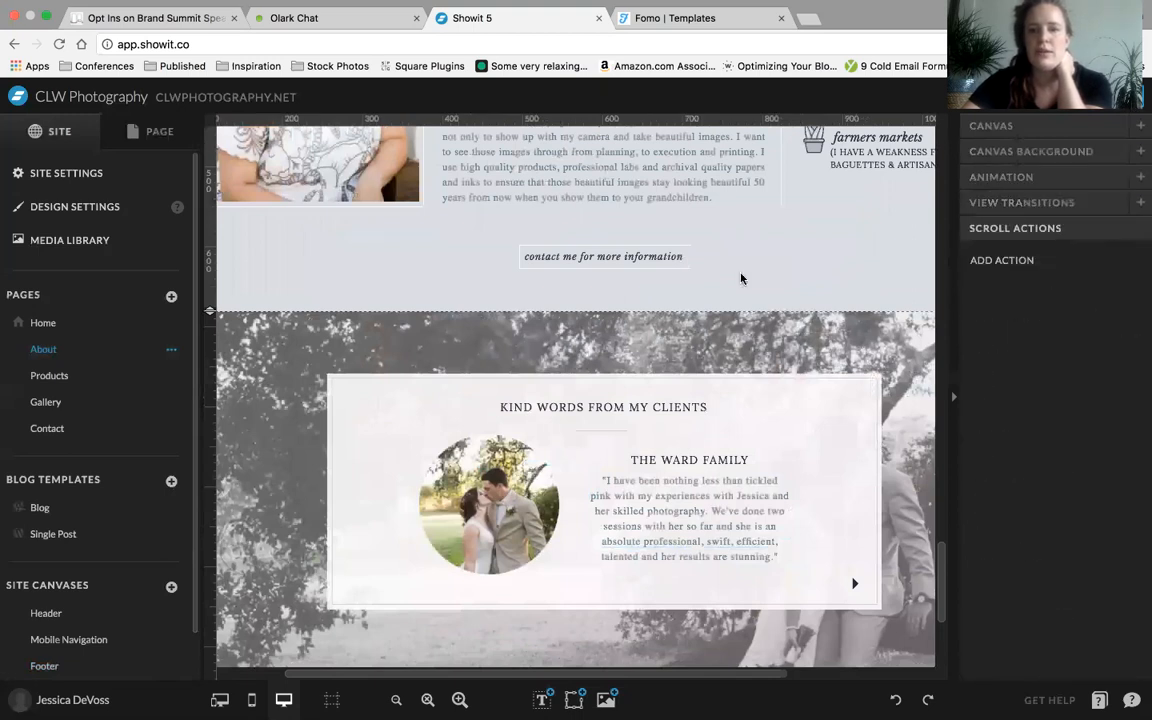
click(1032, 124)
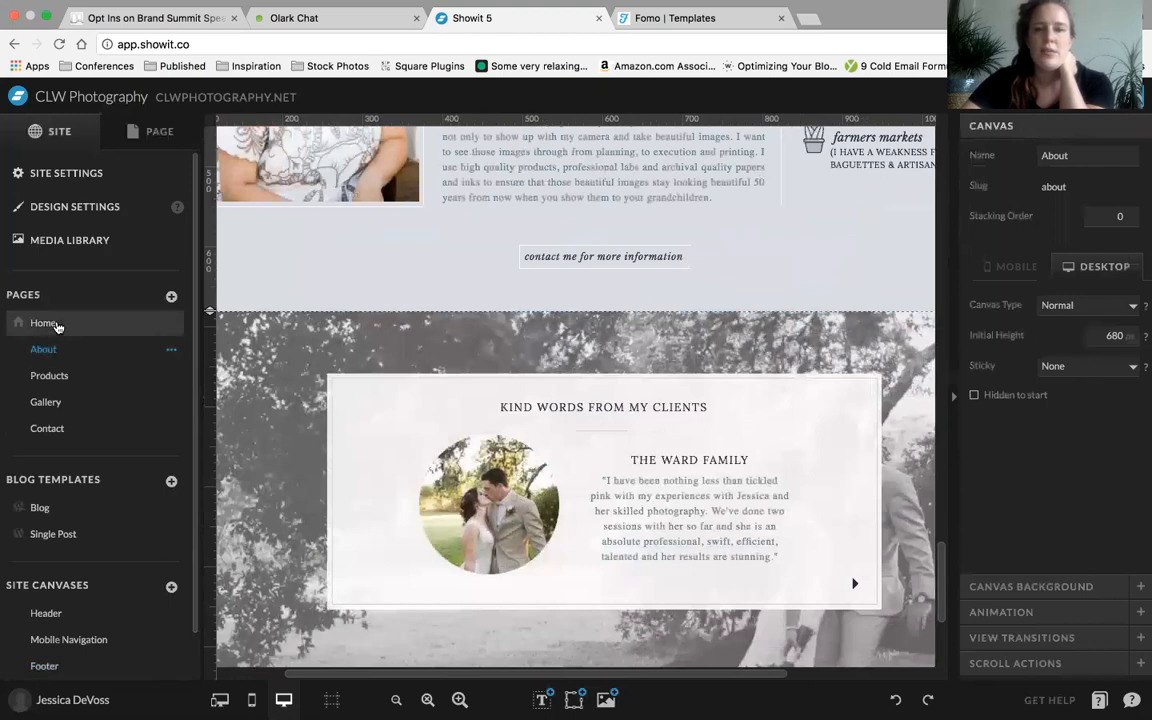
Open the Home page and review its SEO and advanced settings, including the Custom Head HTML, without changing the code
click(43, 323)
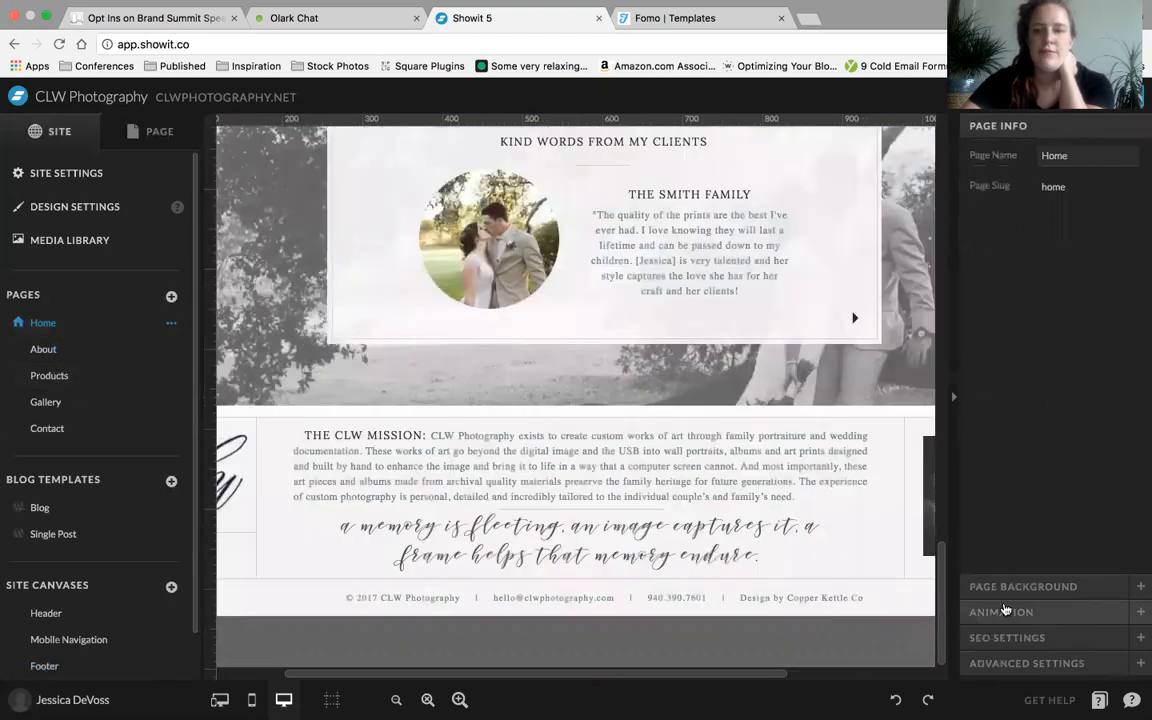
click(1041, 637)
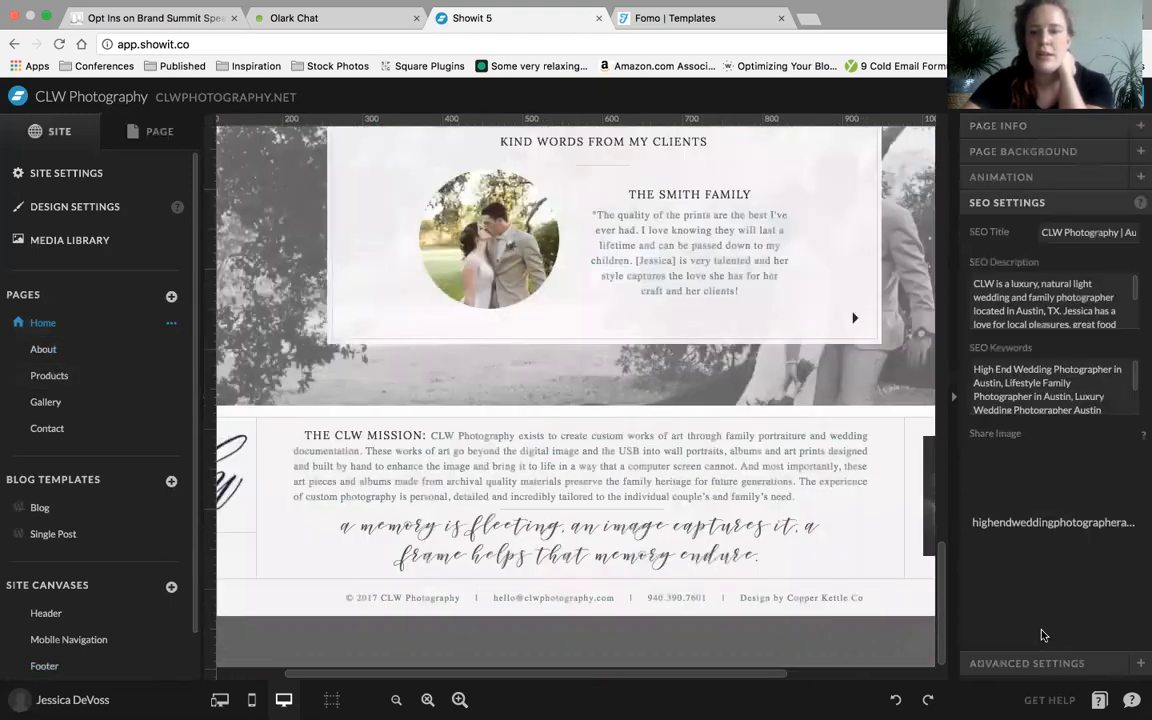
click(1030, 675)
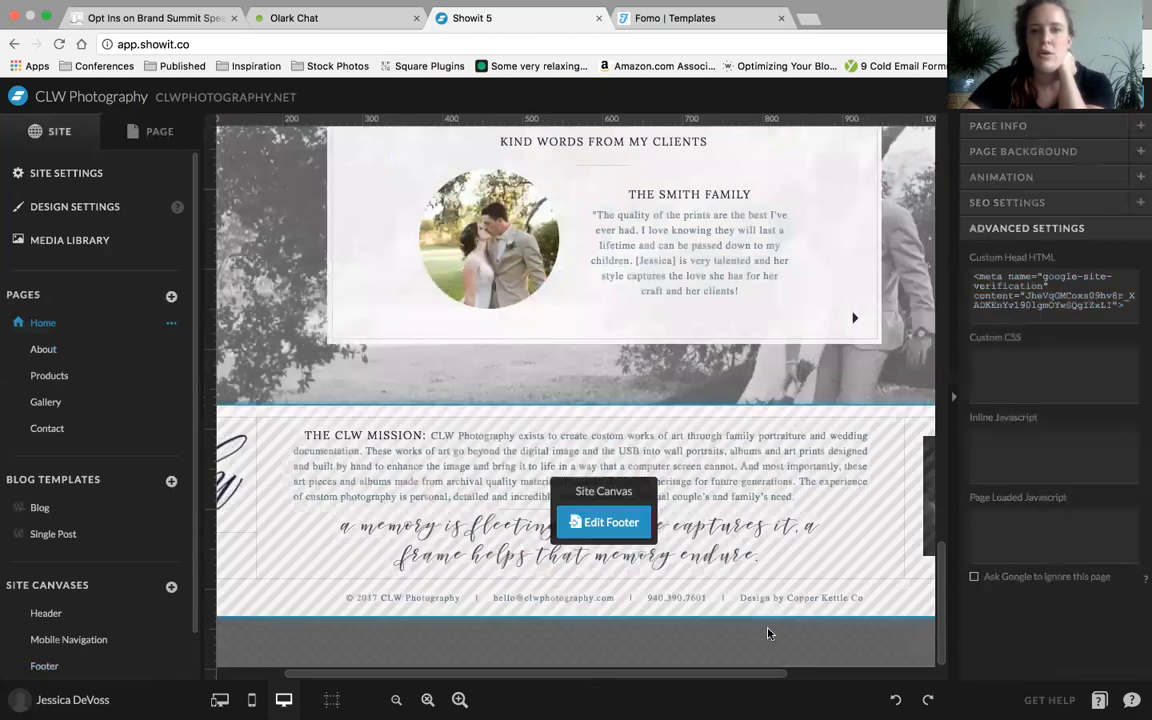
click(1087, 312)
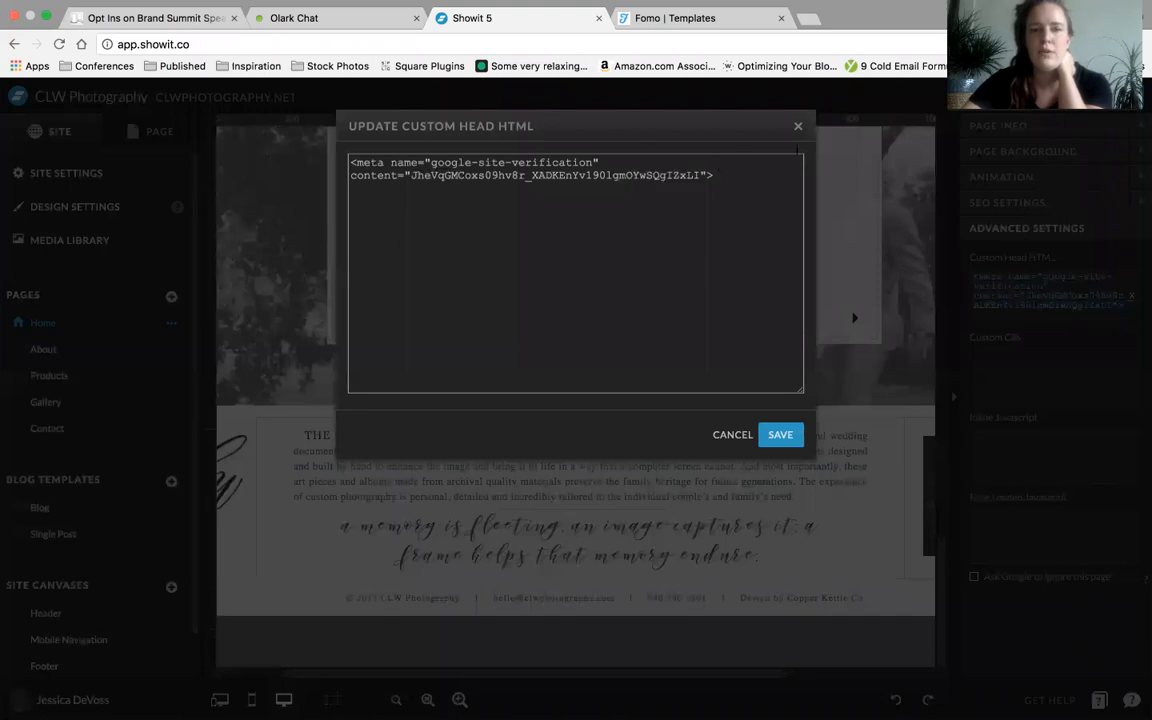
click(798, 126)
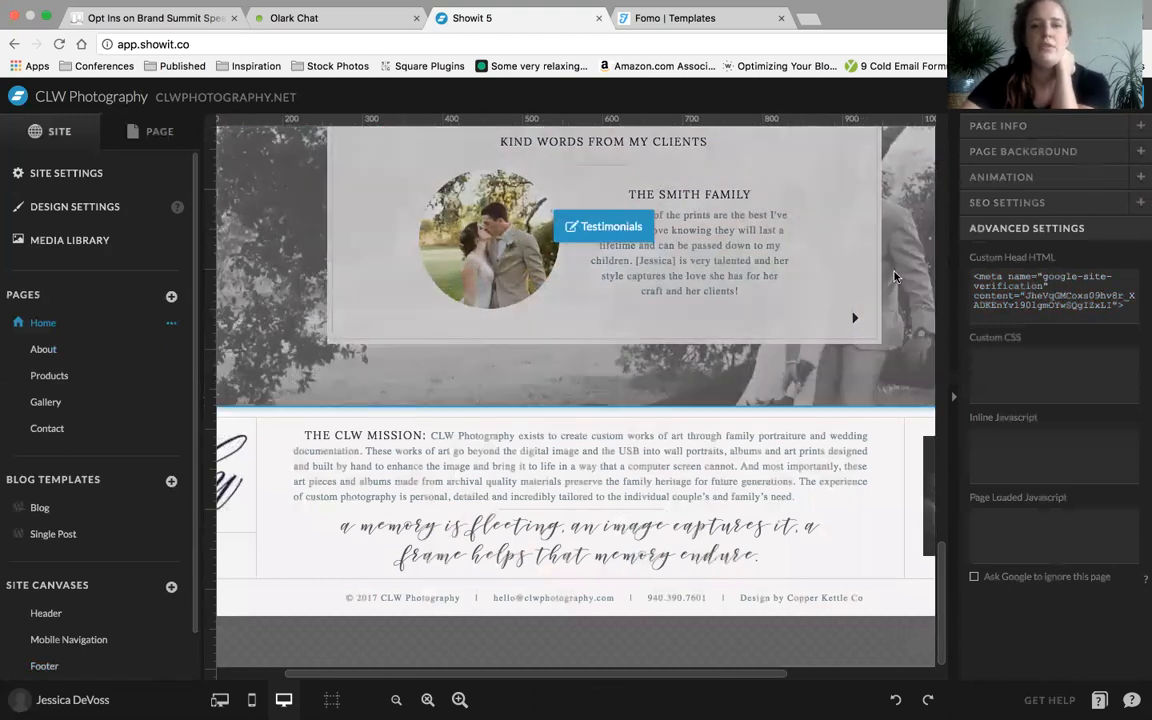
scroll(895, 277, up, 15)
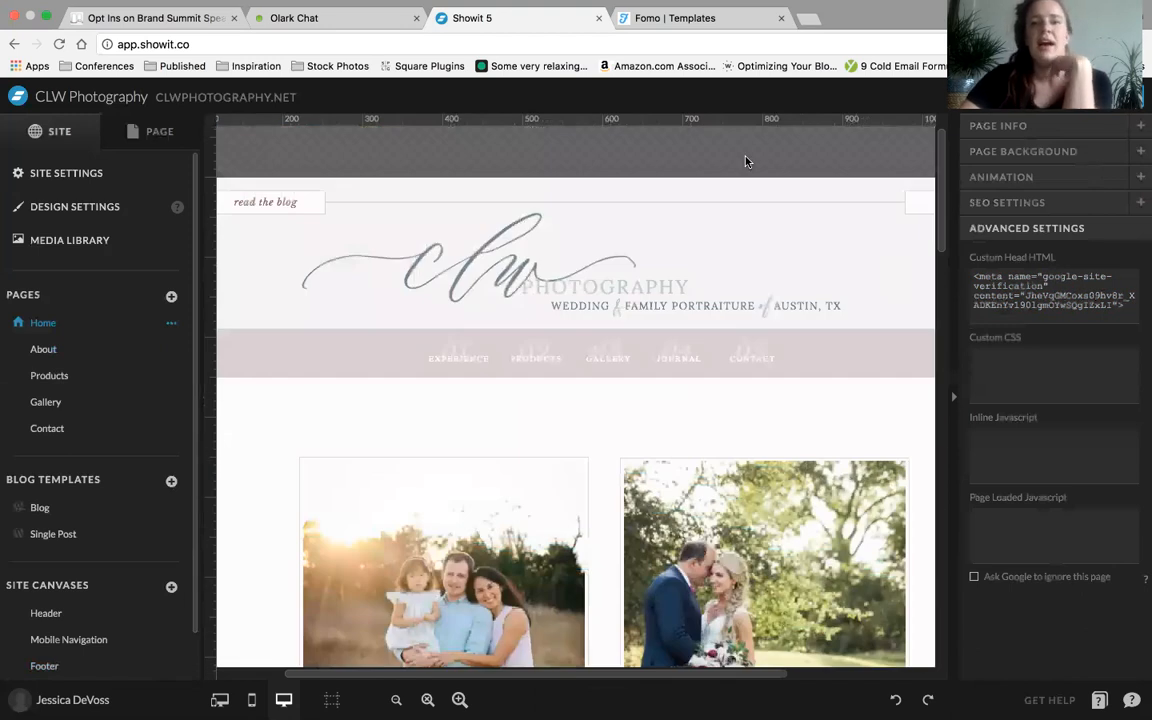
mouse_move(587, 237)
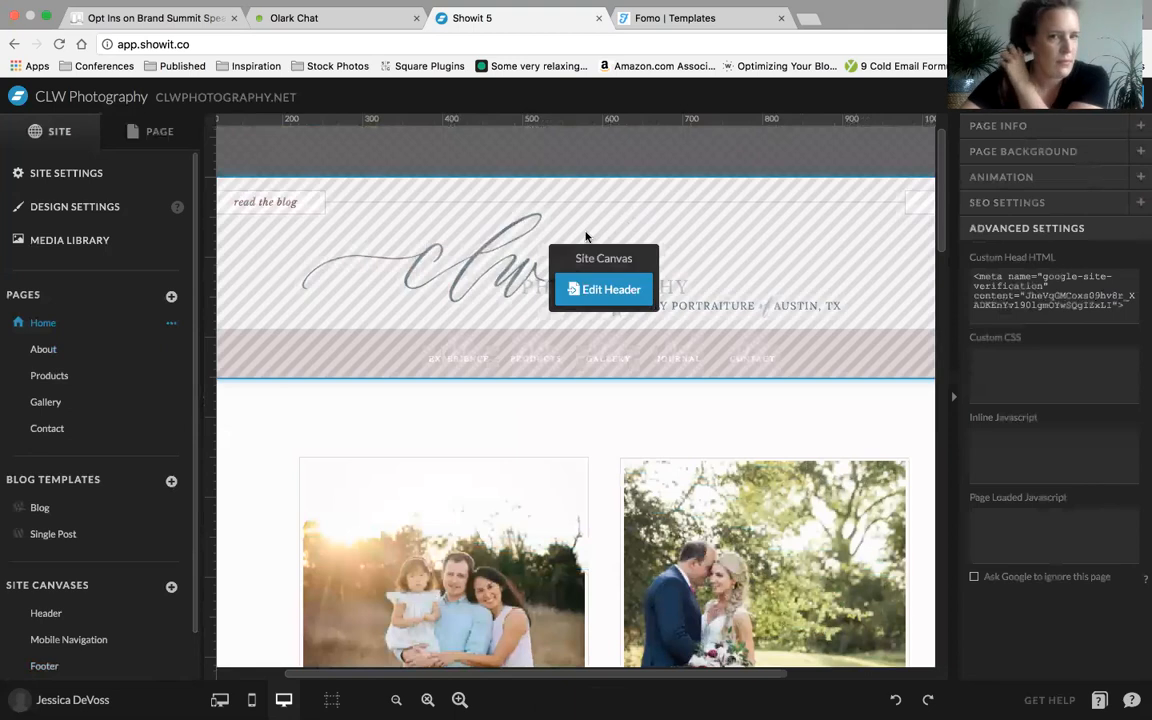